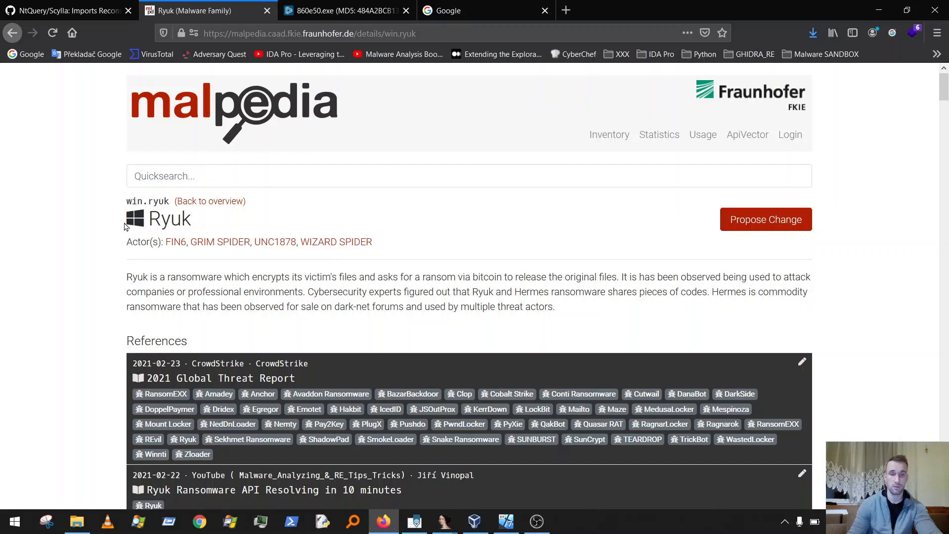
Step: Review the sandbox report for 860e50.exe and return to the Ryuk entry on Malpedia
left_click(299, 11)
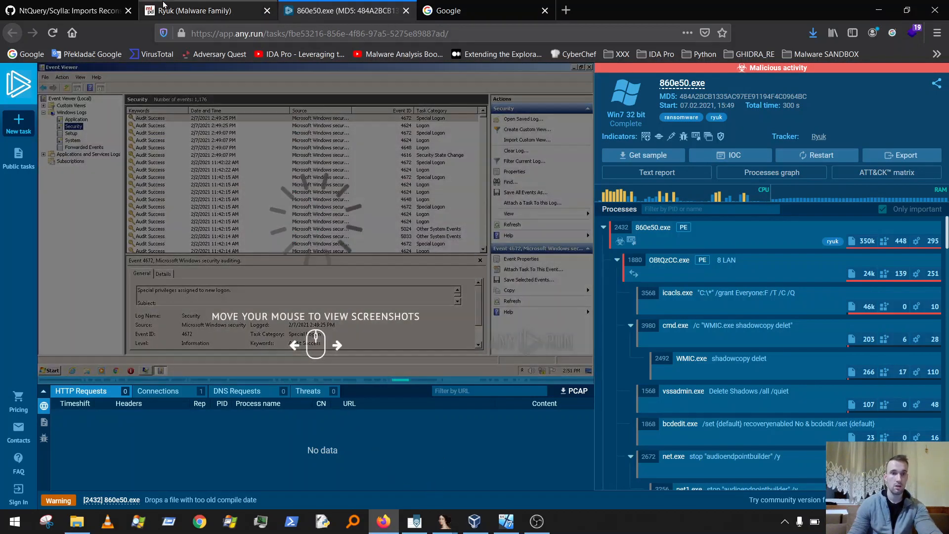
left_click(168, 9)
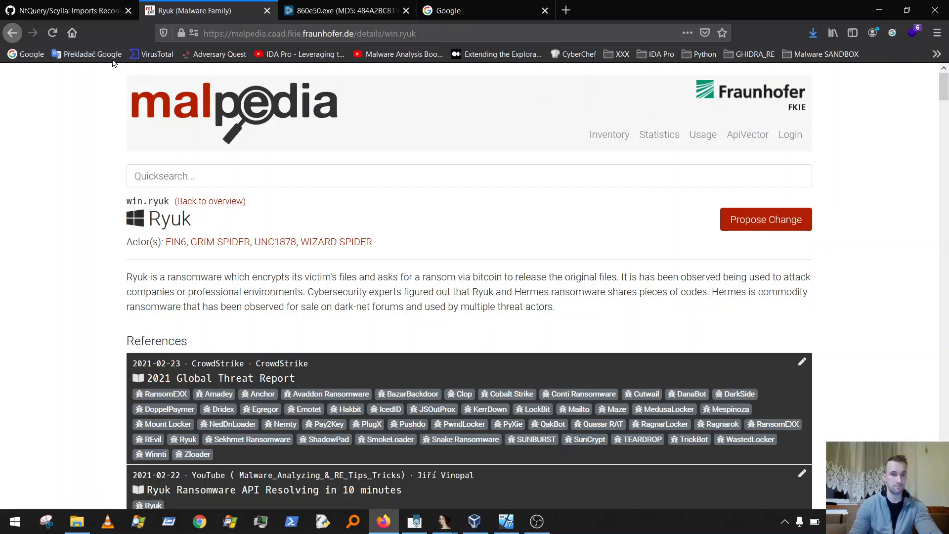
Step: Examine the Scylla GitHub repository's releases and the README section on x64/x86 imports reconstruction
left_click(83, 10)
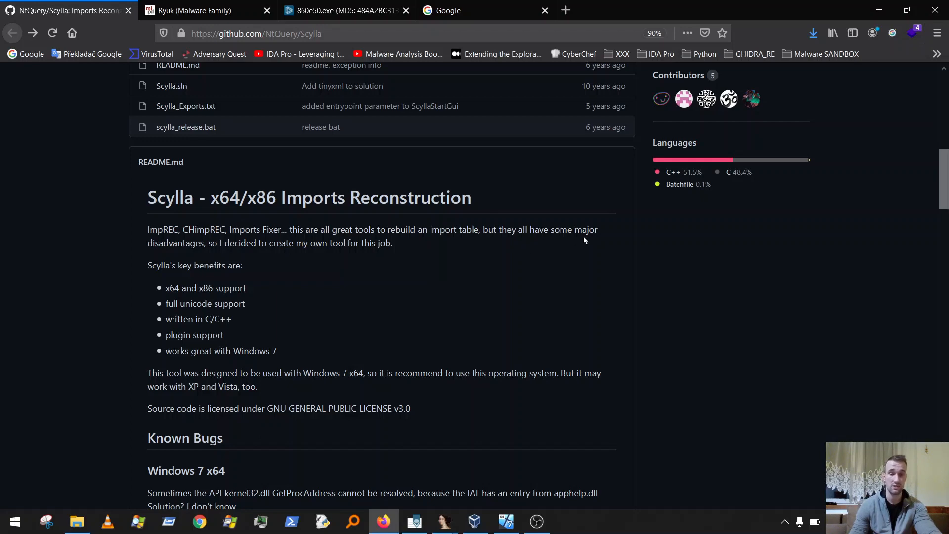
scroll(749, 254, "up", 5)
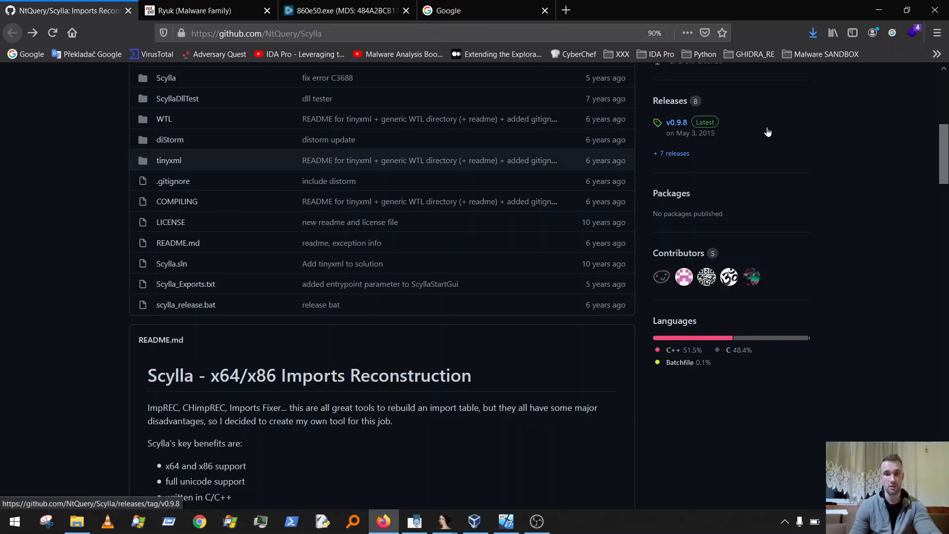
scroll(788, 135, "down", 3)
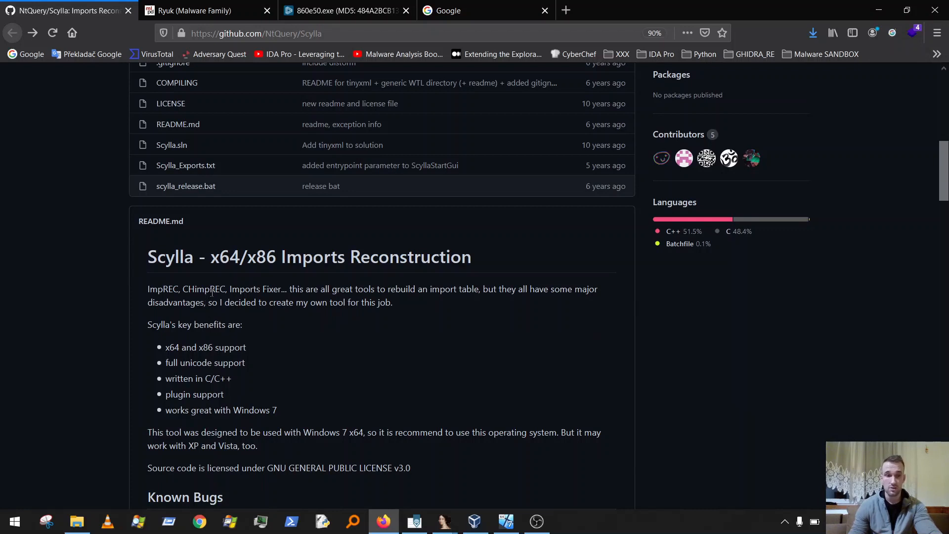
scroll(278, 299, "down", 3)
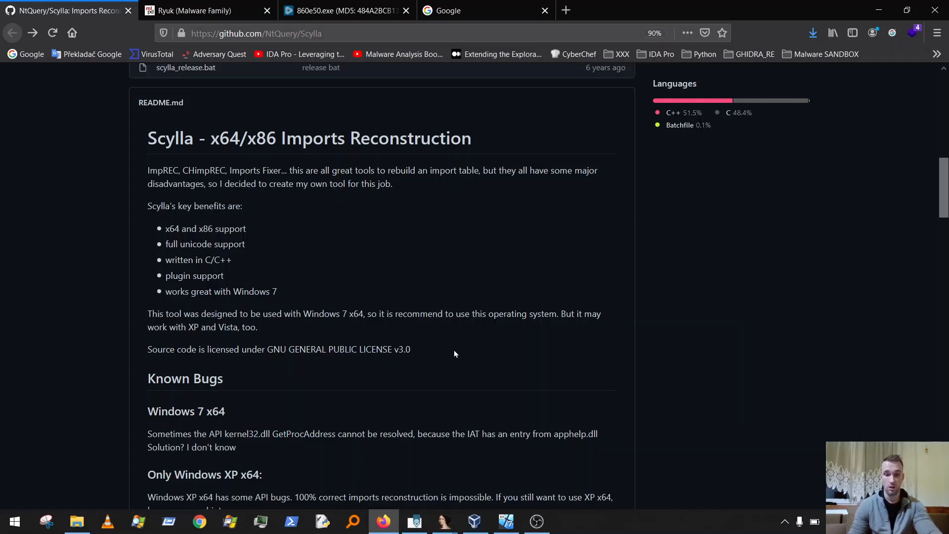
Step: Switch to the FLARE_VM_WIN7 virtual machine, launch Scylla_x86.exe and attach it to the Scylla_x86.exe process
left_click(505, 520)
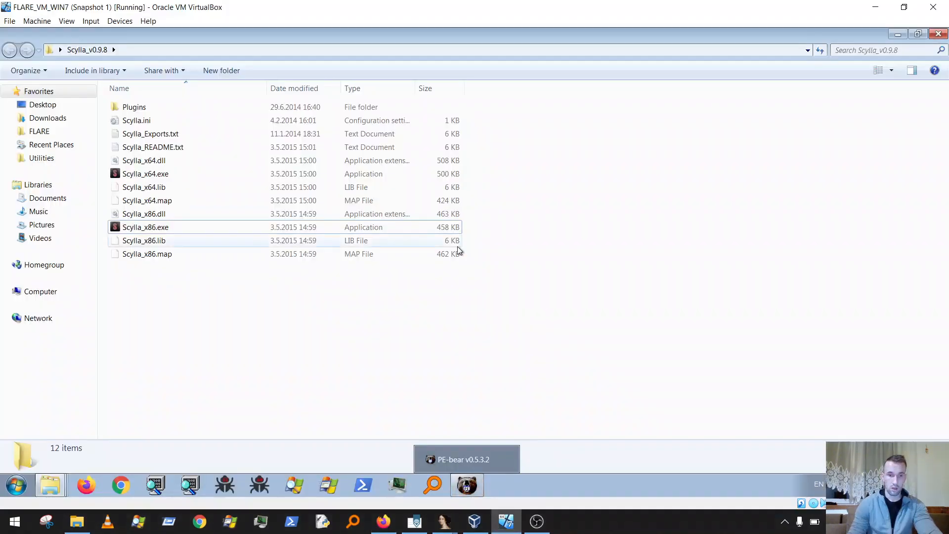
double_click(177, 229)
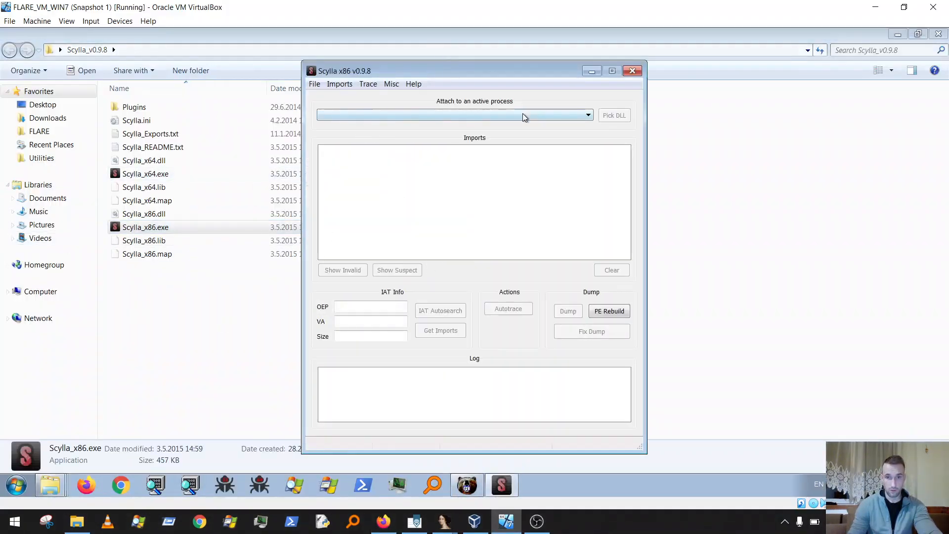
left_click(534, 115)
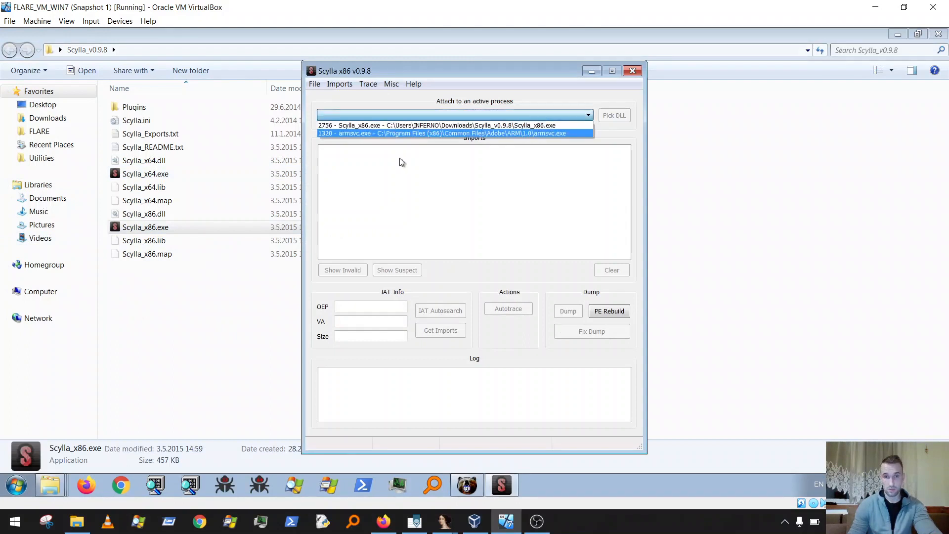
left_click(381, 125)
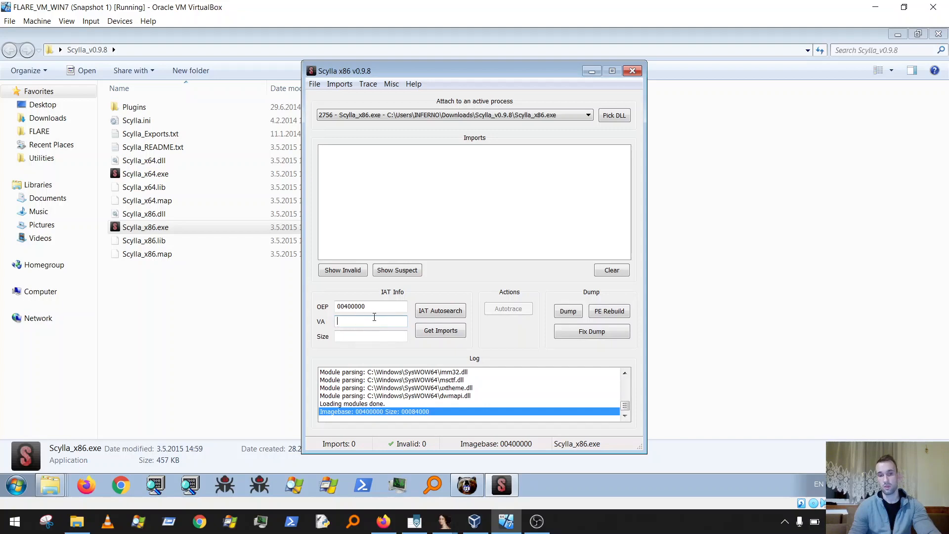
Step: Look over the OEP, VA and Size fields in Scylla's IAT Info, and close Scylla
double_click(395, 307)
left_click(353, 320)
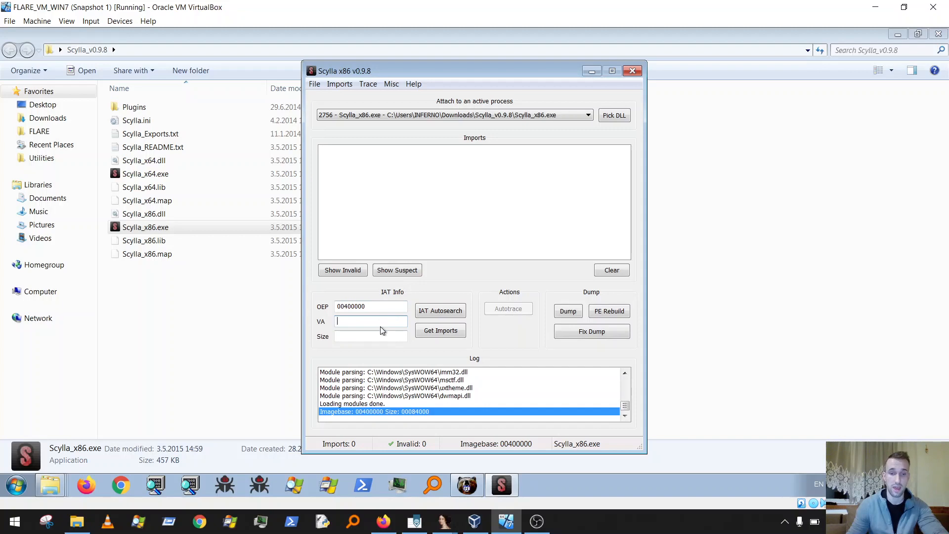
left_click(385, 337)
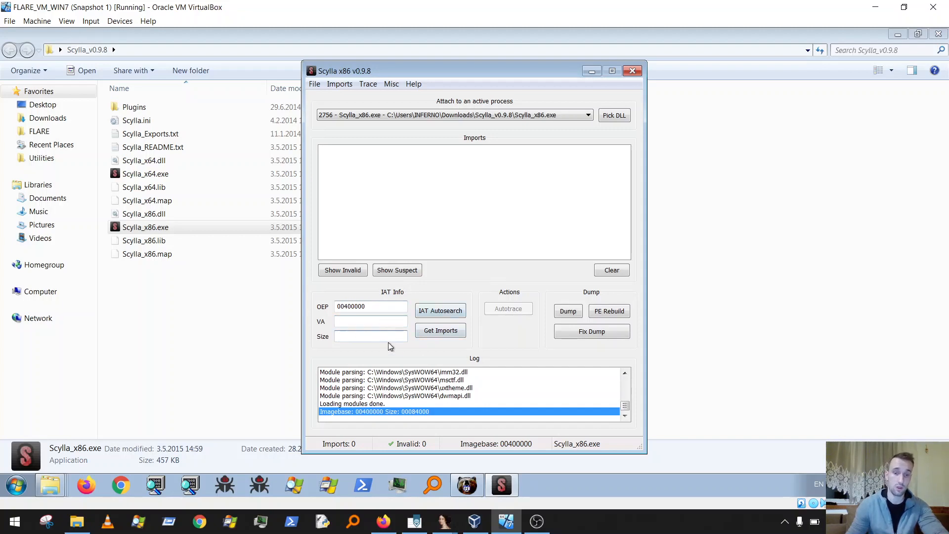
left_click(440, 331)
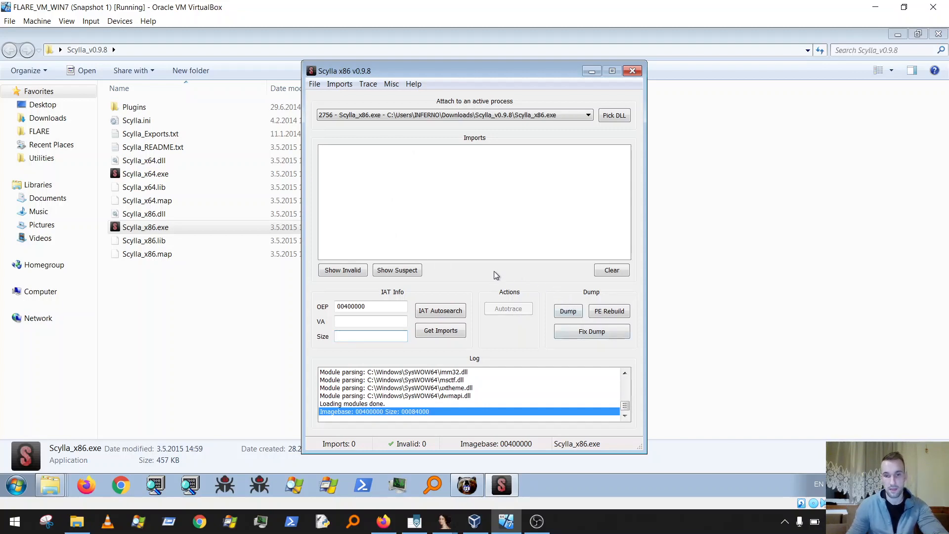
left_click(632, 70)
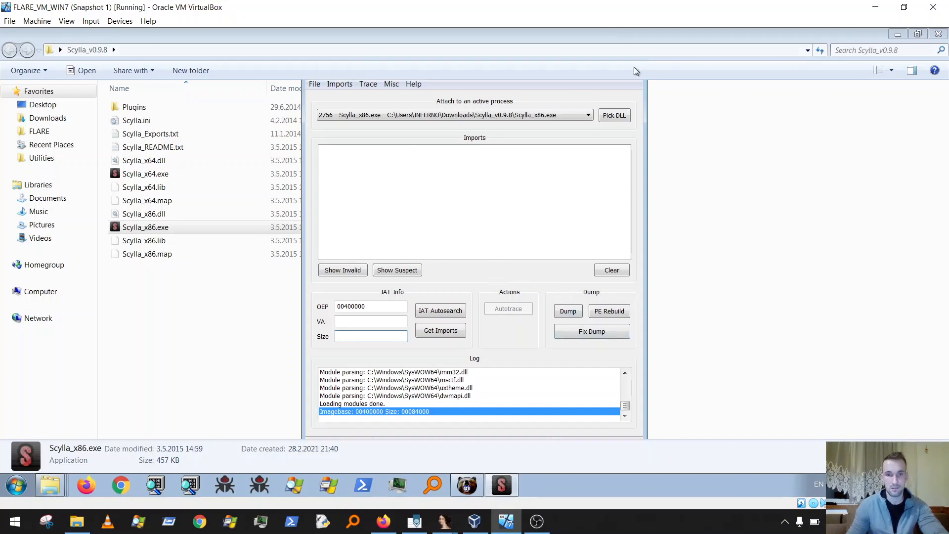
left_click(390, 360)
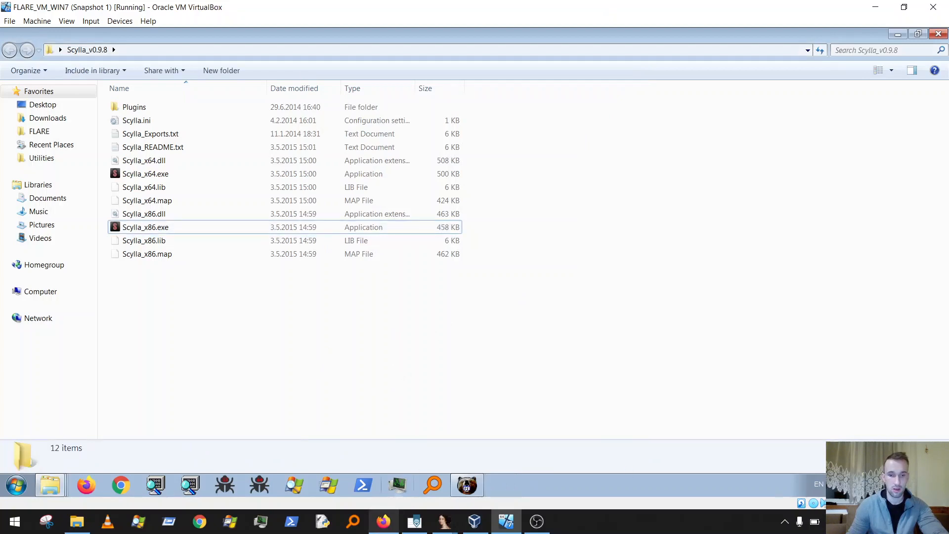
Step: Switch back to Firefox and reread the README's opening paragraph on tools that rebuild import tables
left_click(385, 522)
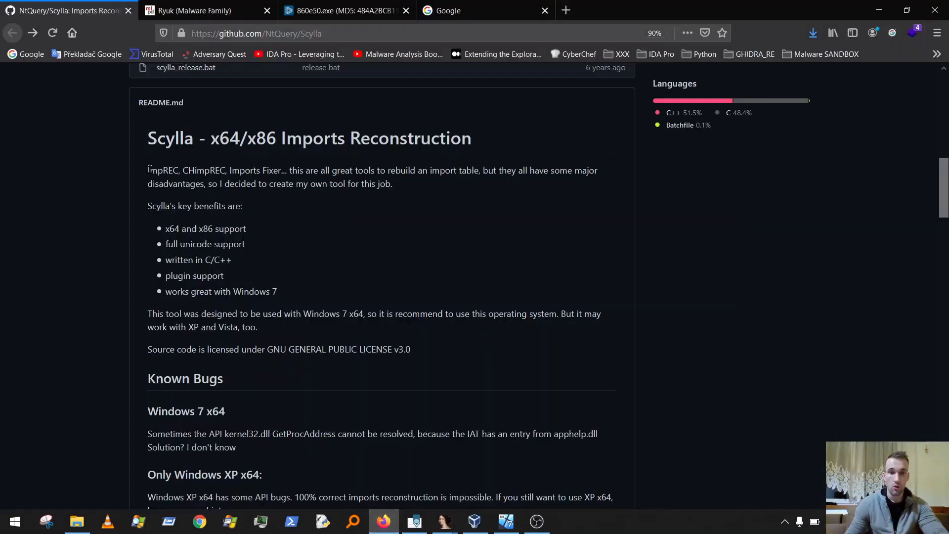
left_click_drag(147, 168, 414, 187)
left_click(415, 196)
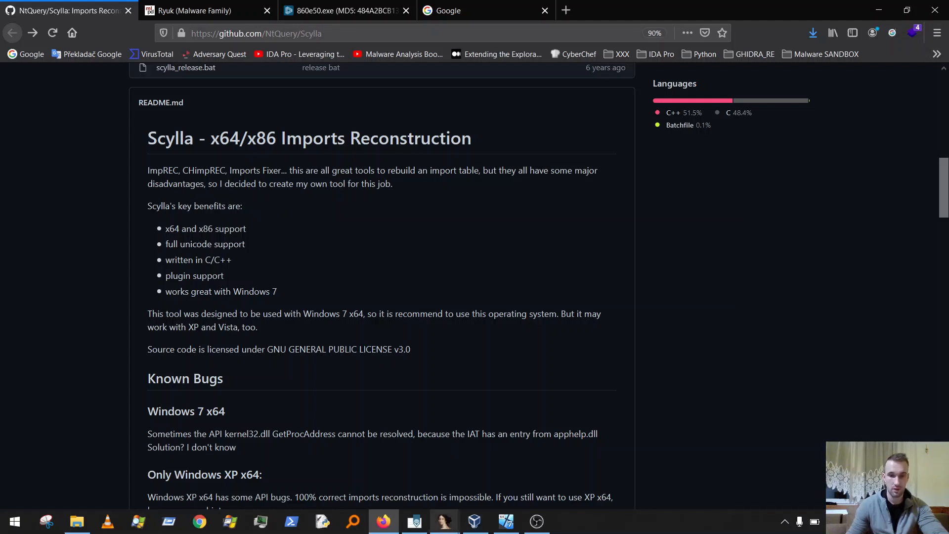
Step: Switch to the IDA window with Ryuk.bin.idb and locate the WinMain header in its disassembly and pseudocode
mouse_move(444, 521)
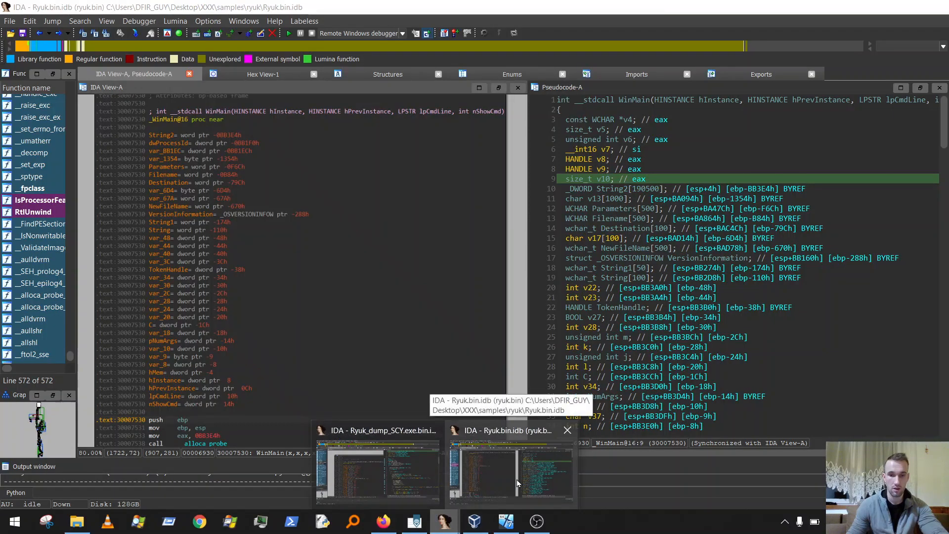
left_click(517, 479)
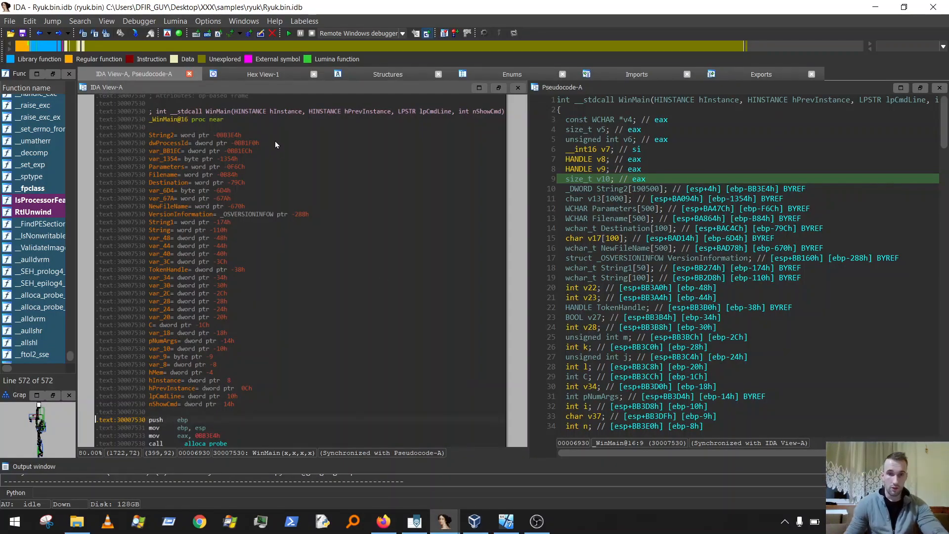
scroll(257, 170, "up", 3)
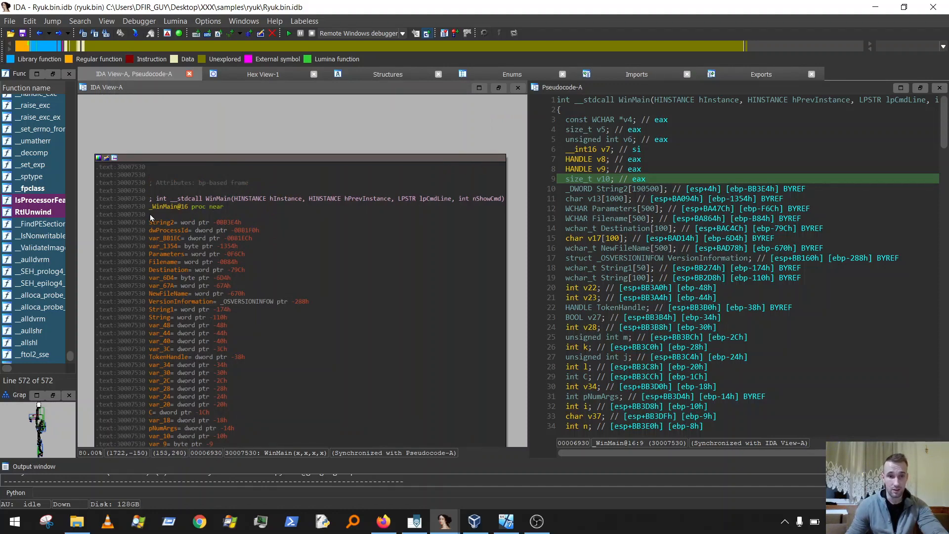
left_click(630, 102)
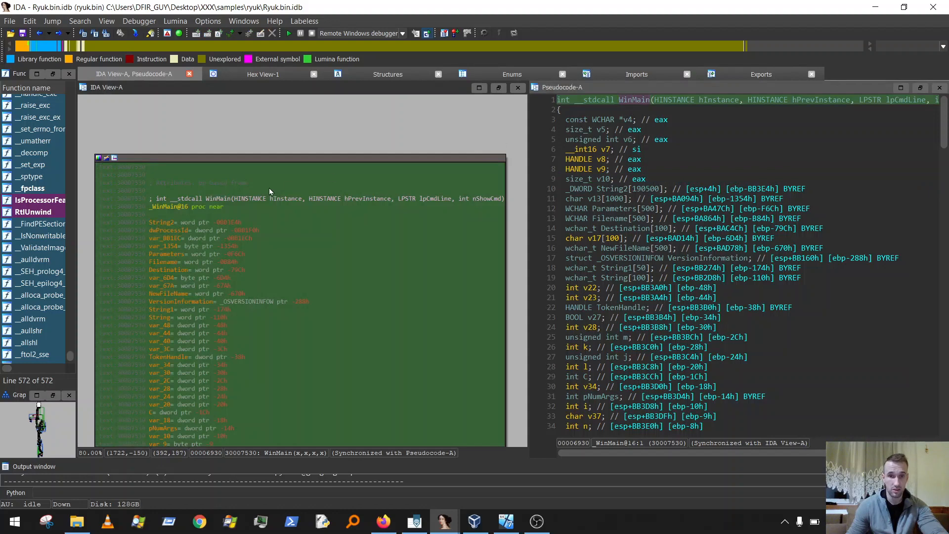
left_click(182, 207)
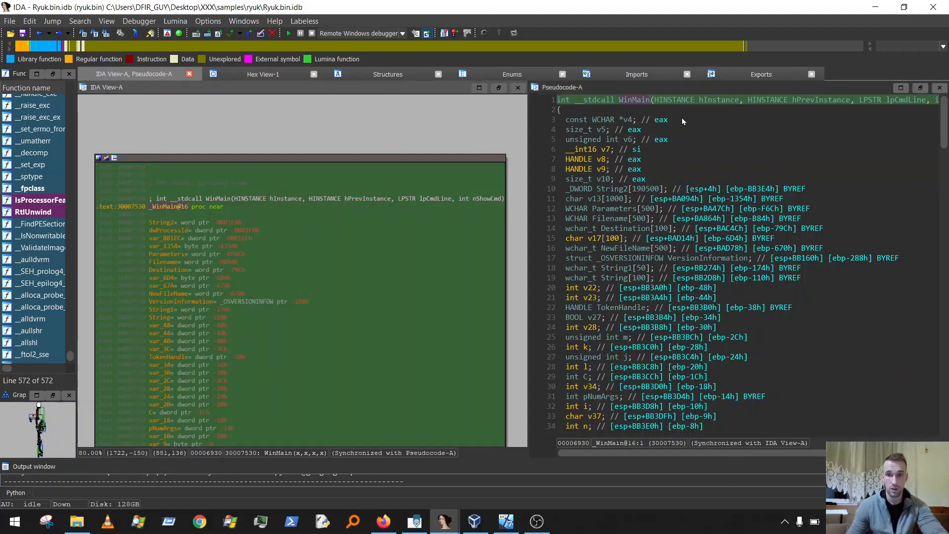
Step: Open the start entry point from the exports and follow its jump into __scrt_common_main_seh
left_click(763, 75)
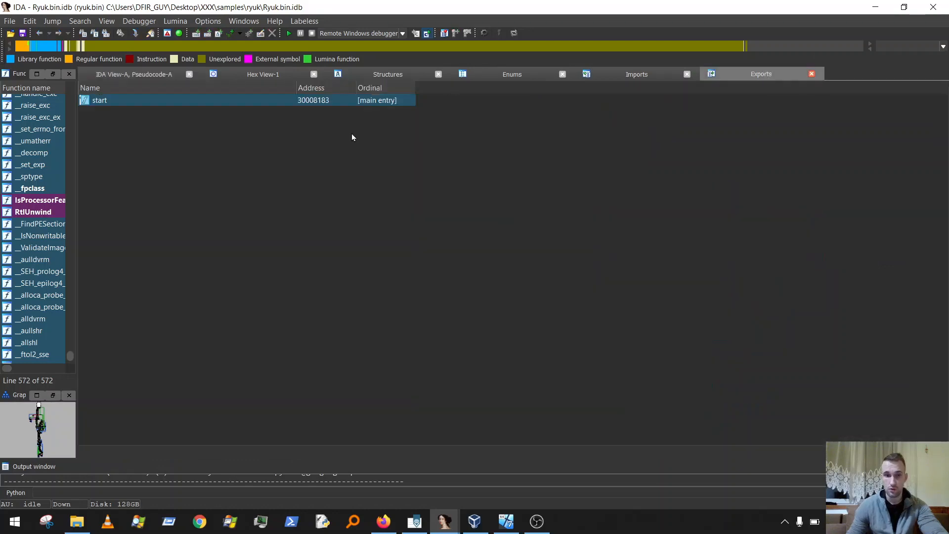
double_click(127, 101)
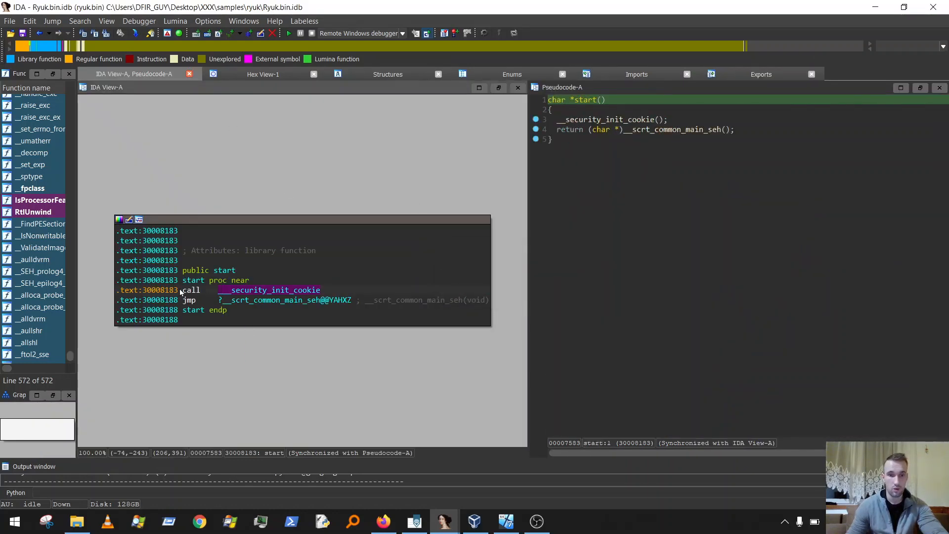
left_click(144, 291)
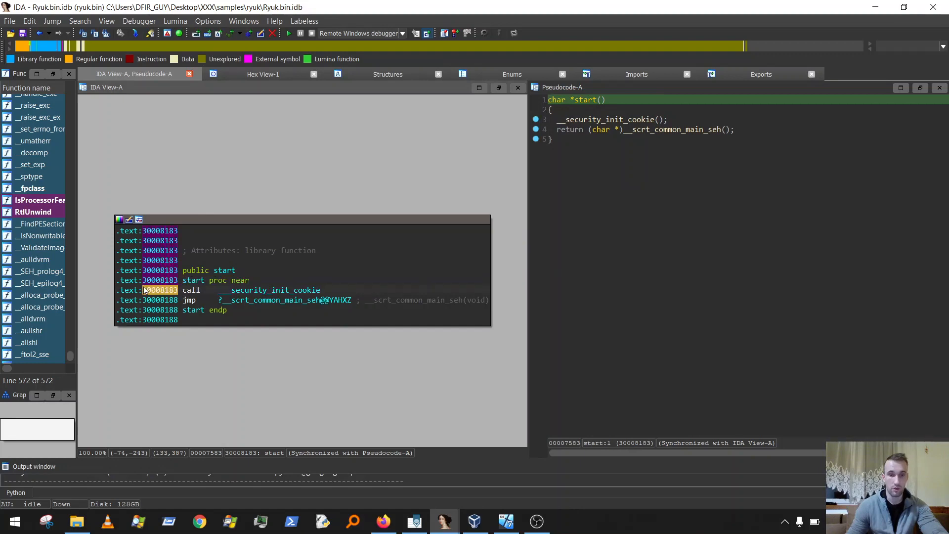
double_click(310, 300)
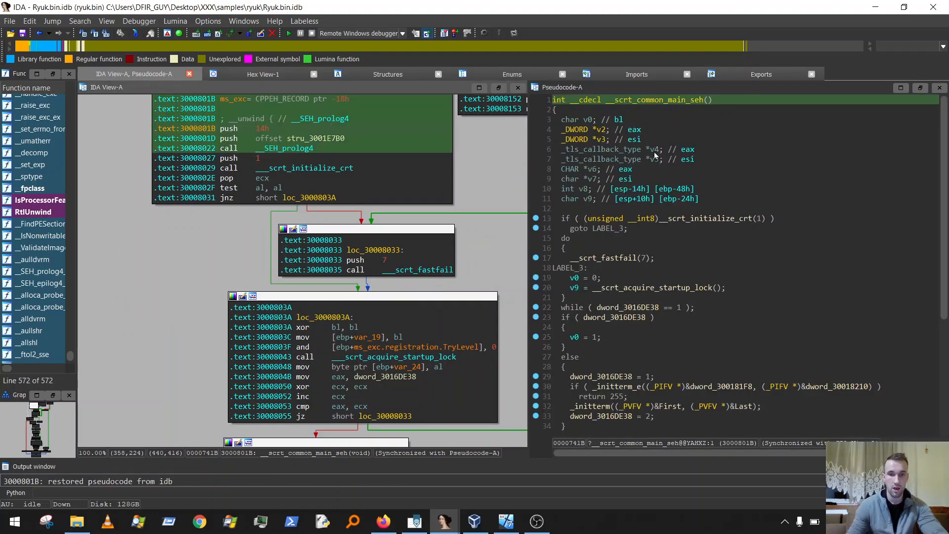
Step: Find the WinMain call in the pseudocode of __scrt_common_main_seh and open it to examine its graph
scroll(671, 149, "down", 6)
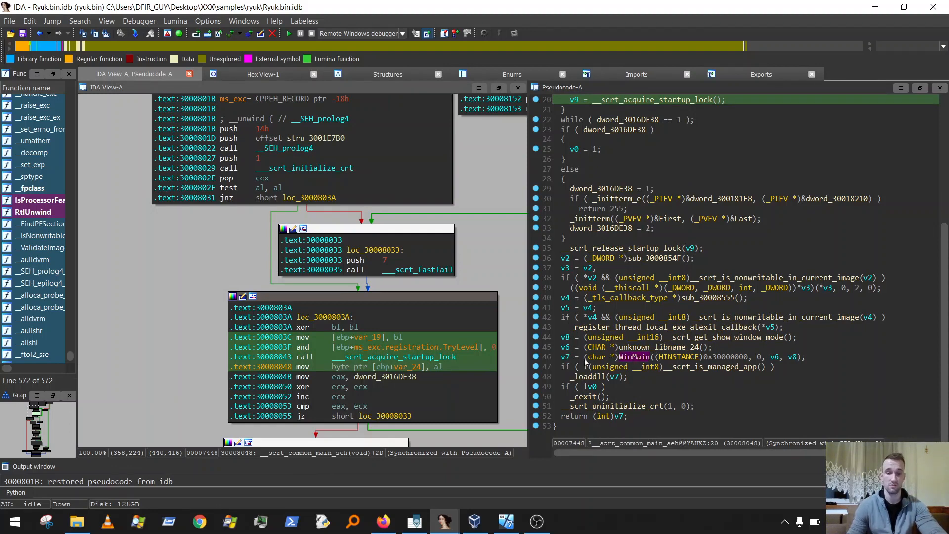
left_click(771, 356)
key("Up")
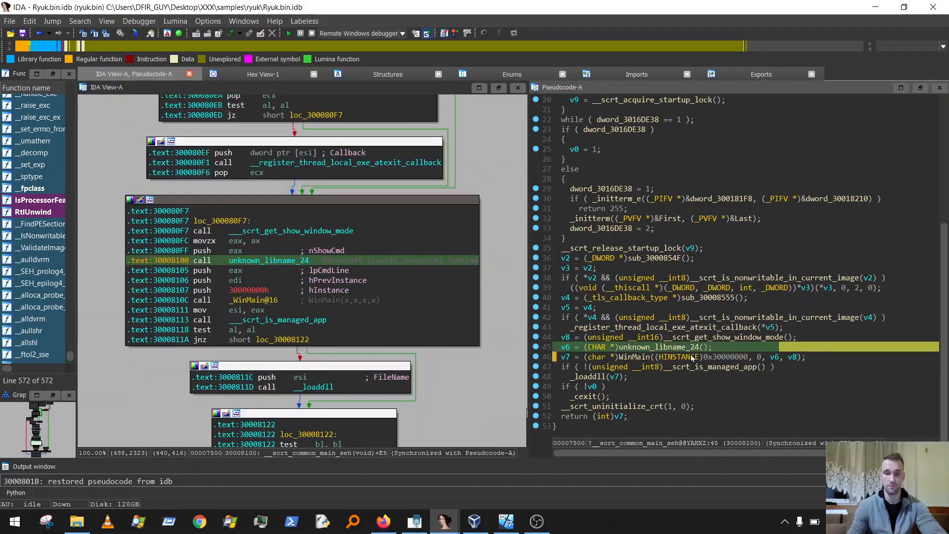
double_click(641, 357)
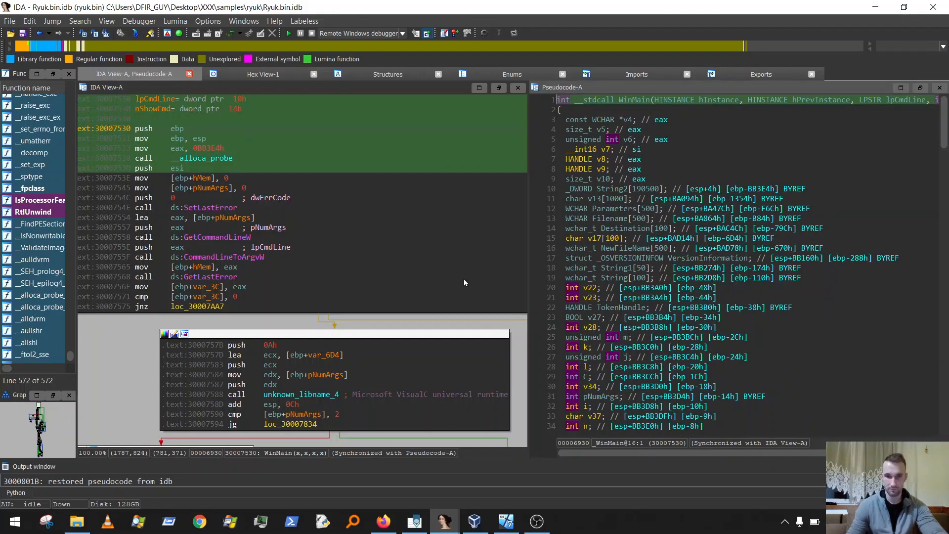
scroll(463, 279, "down", 2)
left_click_drag(178, 367, 132, 402)
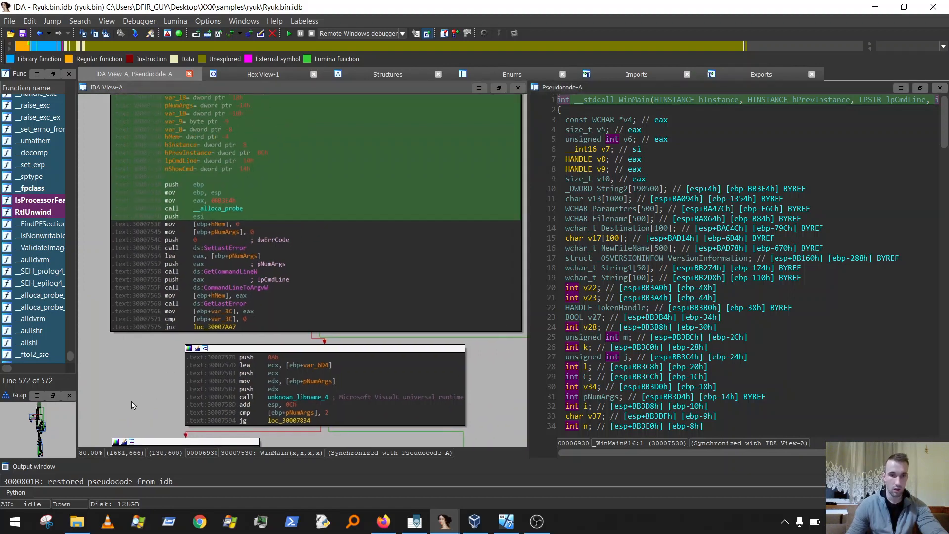
scroll(363, 183, "down", 1)
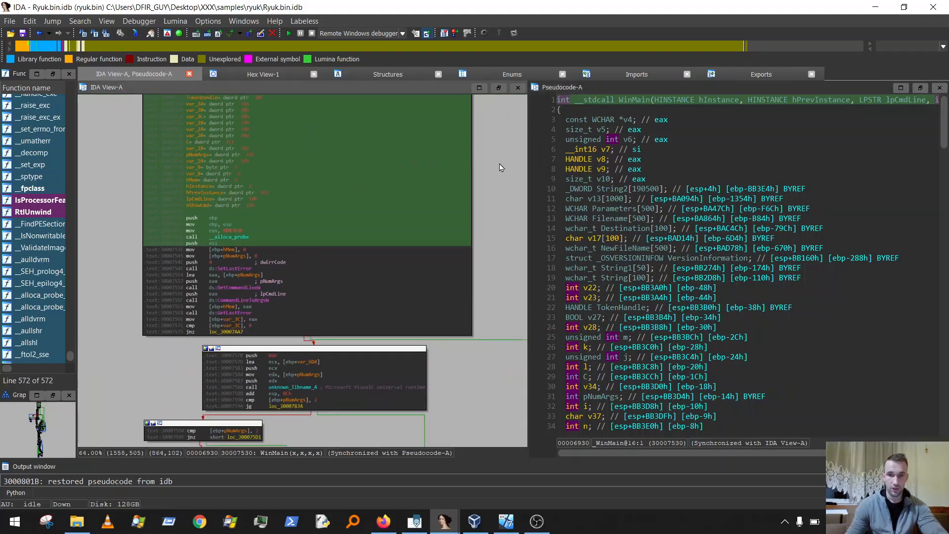
left_click_drag(500, 164, 463, 138)
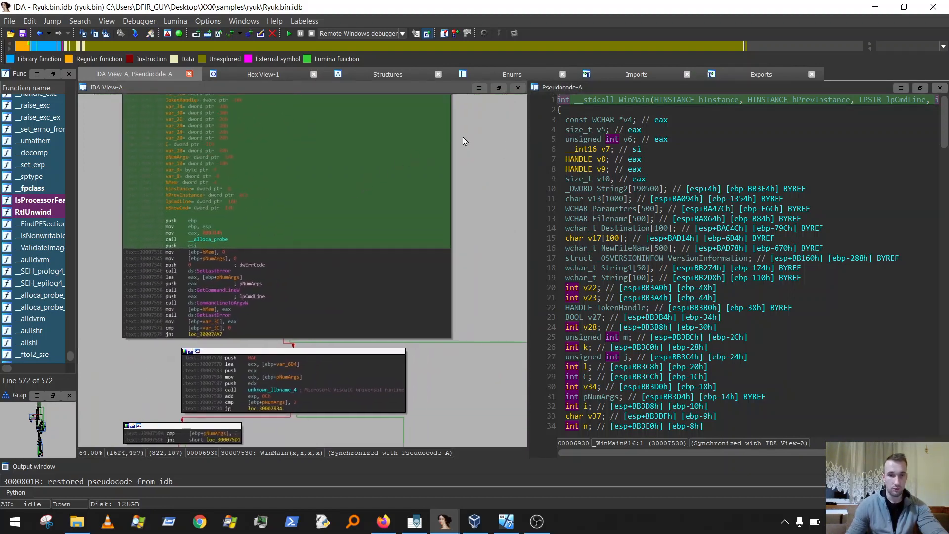
scroll(463, 141, "up", 1)
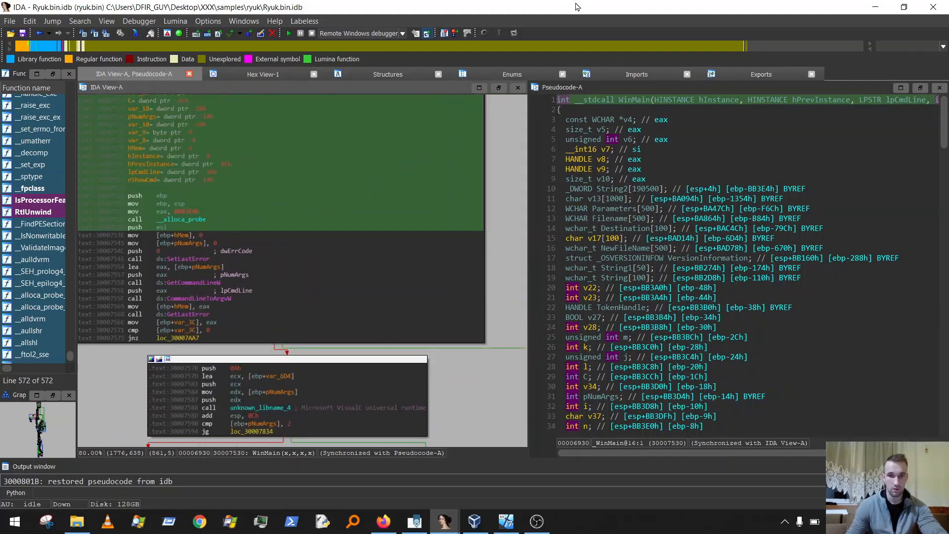
Step: Examine the imports of Ryuk.bin and select the ImpersonateSelf entry
left_click(636, 74)
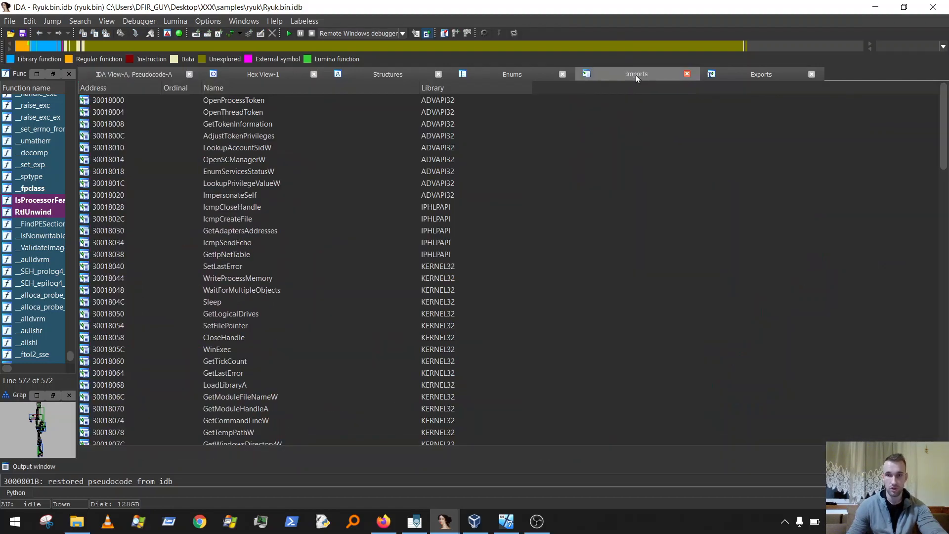
left_click(307, 190)
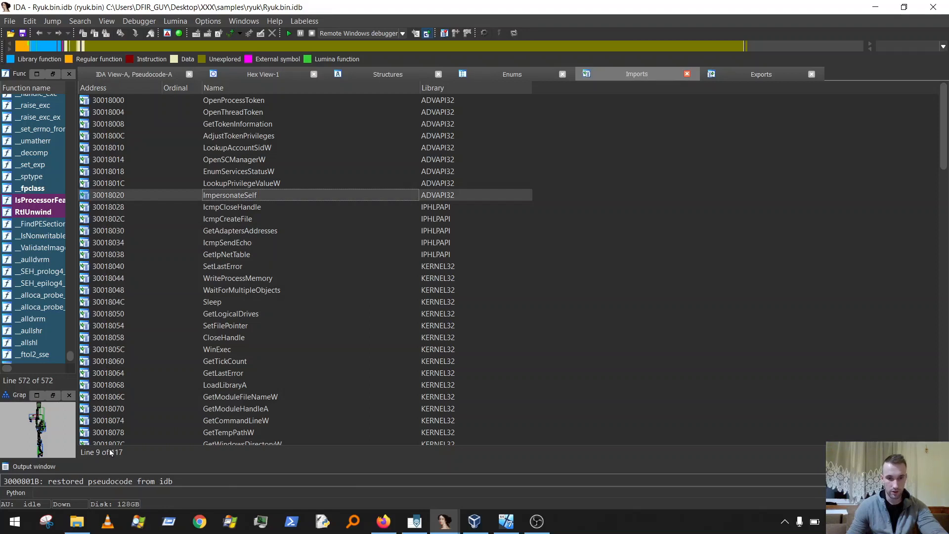
Step: Apply a quick filter to the imports list and search it for "cry"
right_click(142, 449)
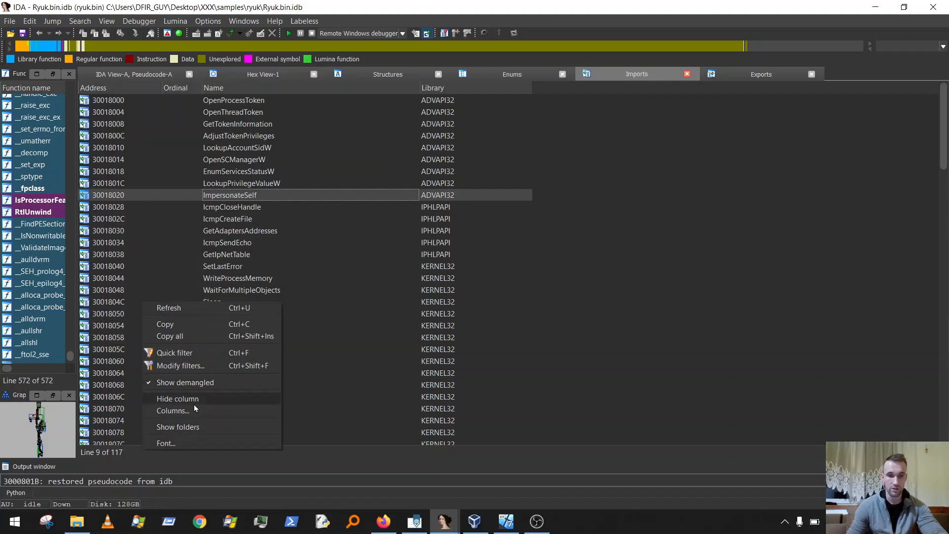
left_click(186, 354)
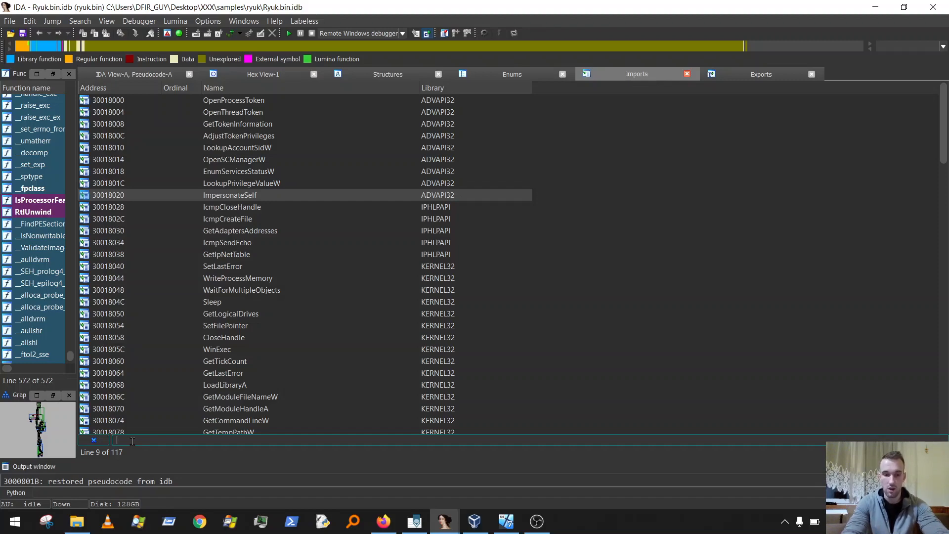
type("crty")
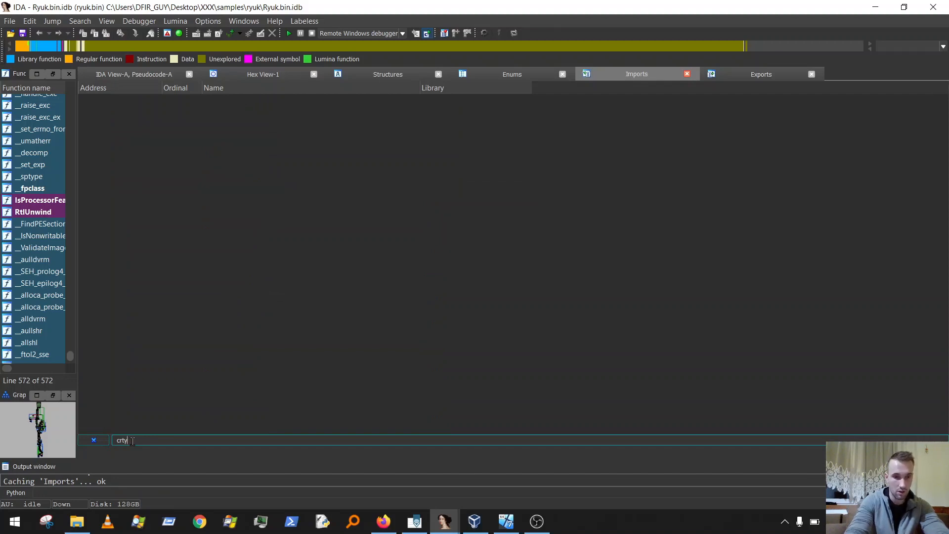
key("BackSpace")
key("BackSpace")
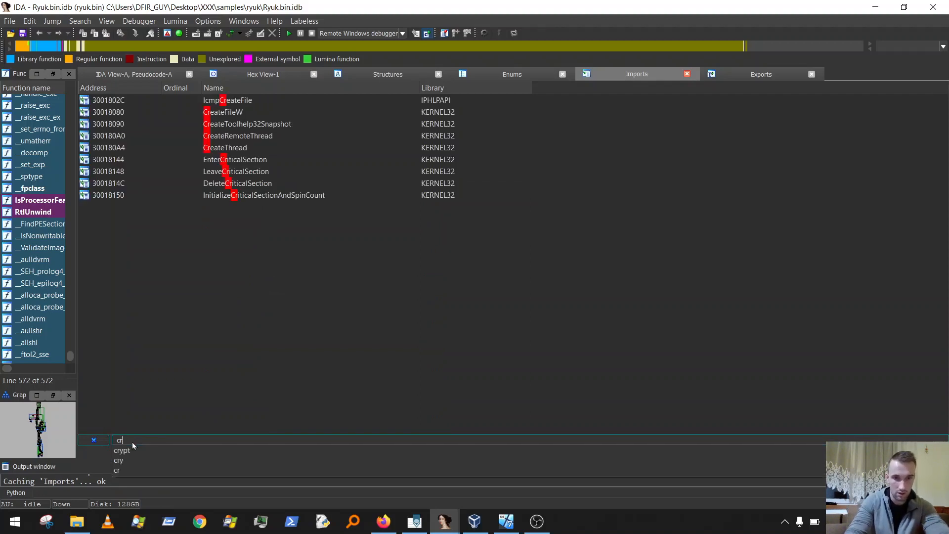
key("Return")
type("y")
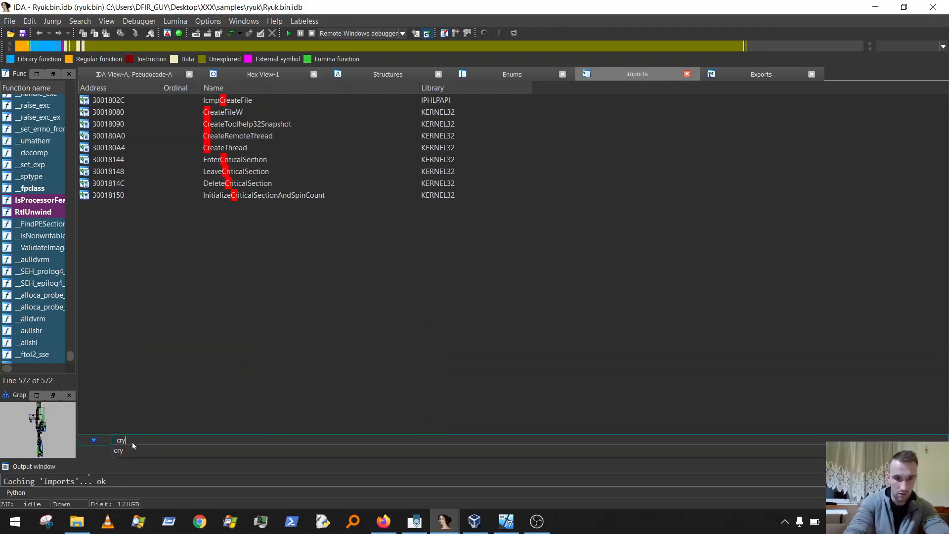
key("Return")
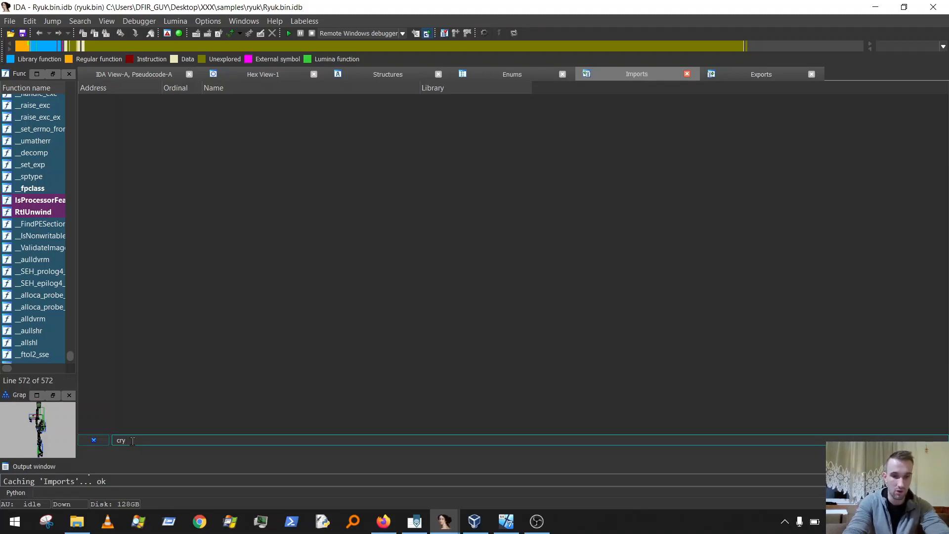
Step: Replace the imports filter with "getproc" and open the GetProcAddress entry in the disassembly
key("BackSpace")
key("BackSpace")
key("BackSpace")
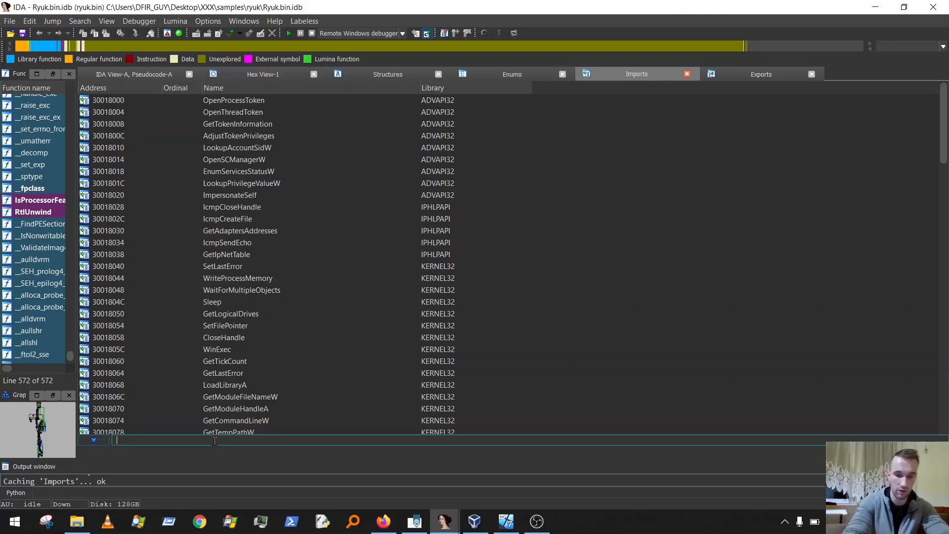
type("getproc")
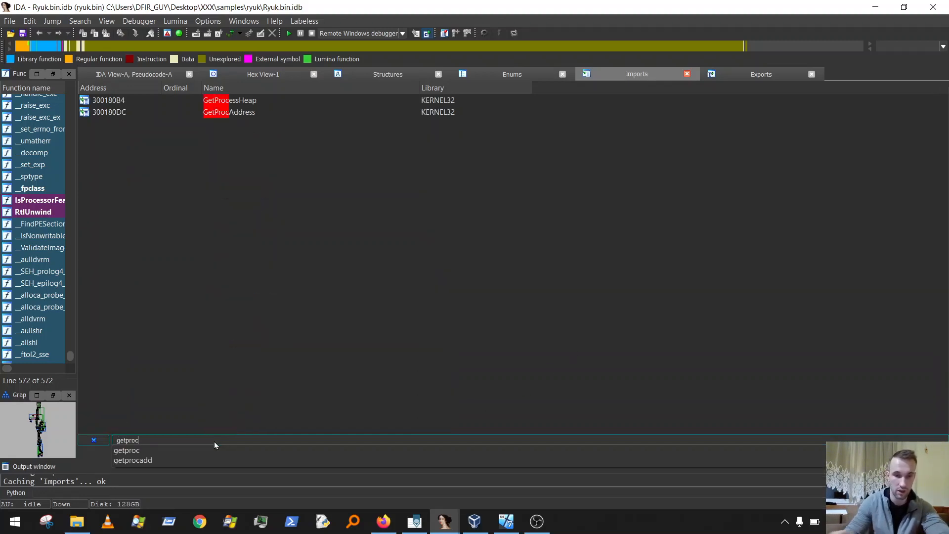
left_click(247, 115)
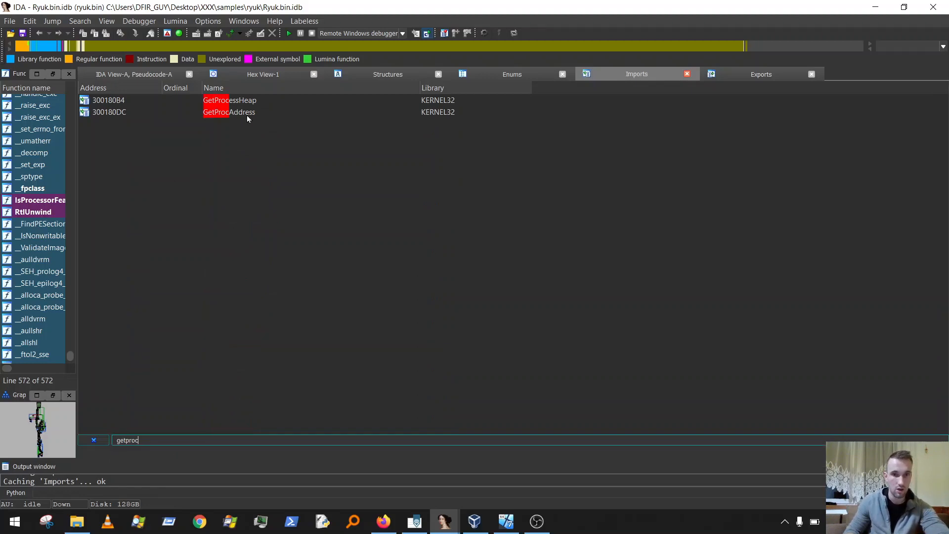
left_click(247, 114)
double_click(247, 114)
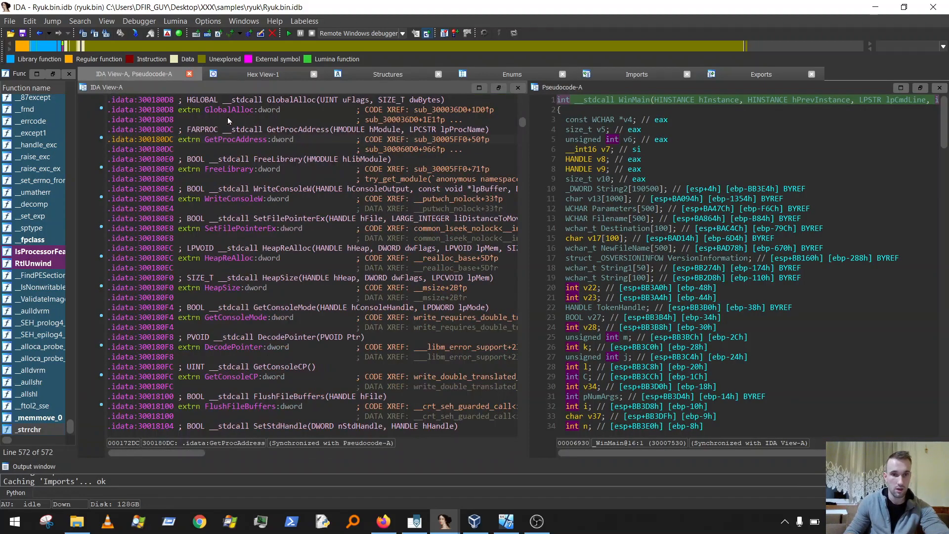
Step: List the cross-references to GetProcAddress, look through them, and open the first call at sub_30005FF0+50
left_click(224, 141)
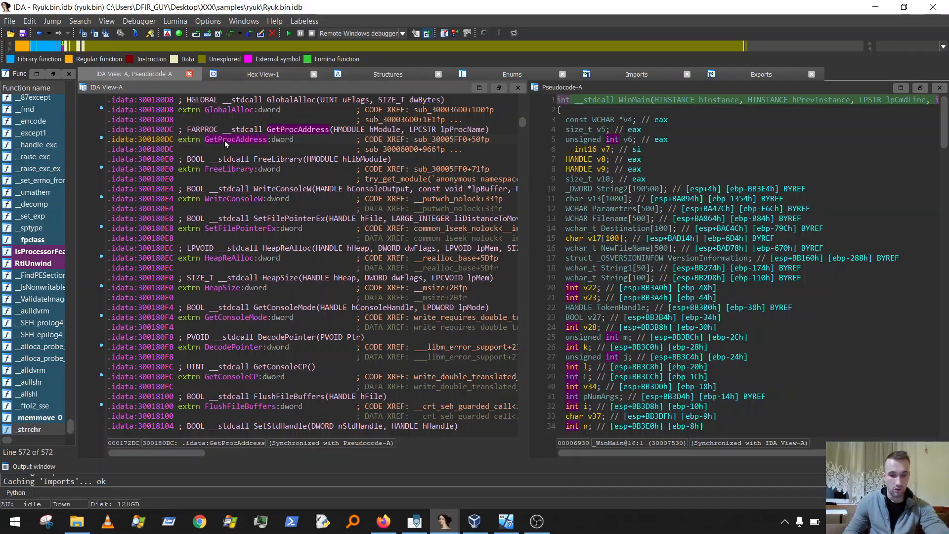
key("x")
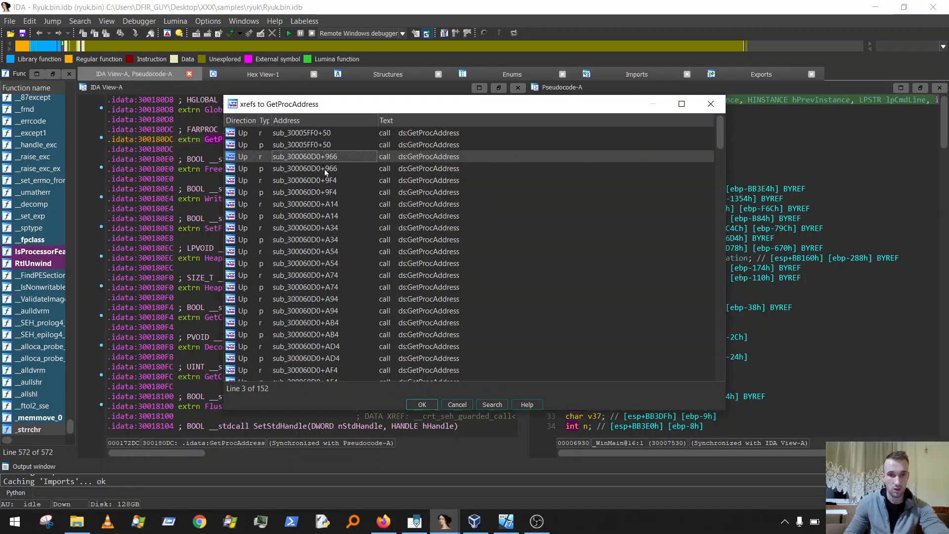
scroll(325, 170, "down", 10)
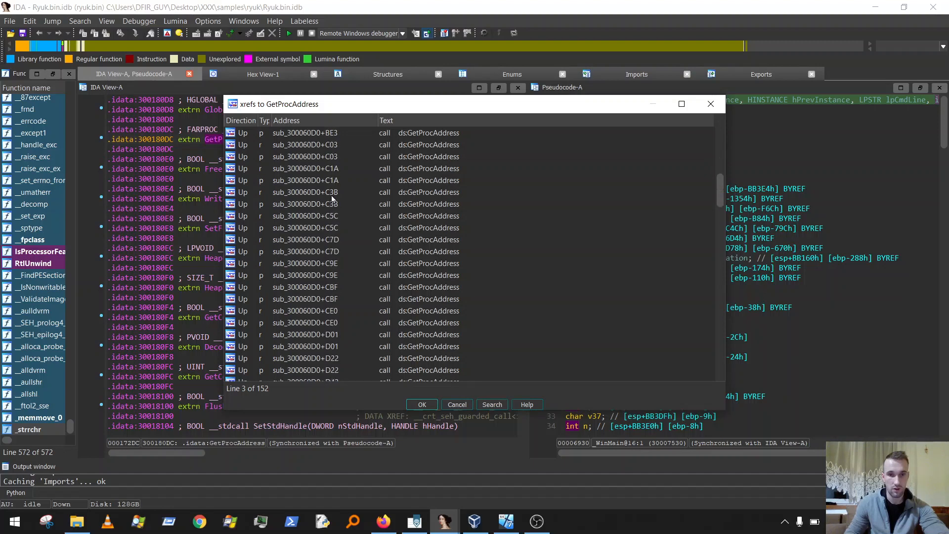
scroll(331, 195, "up", 10)
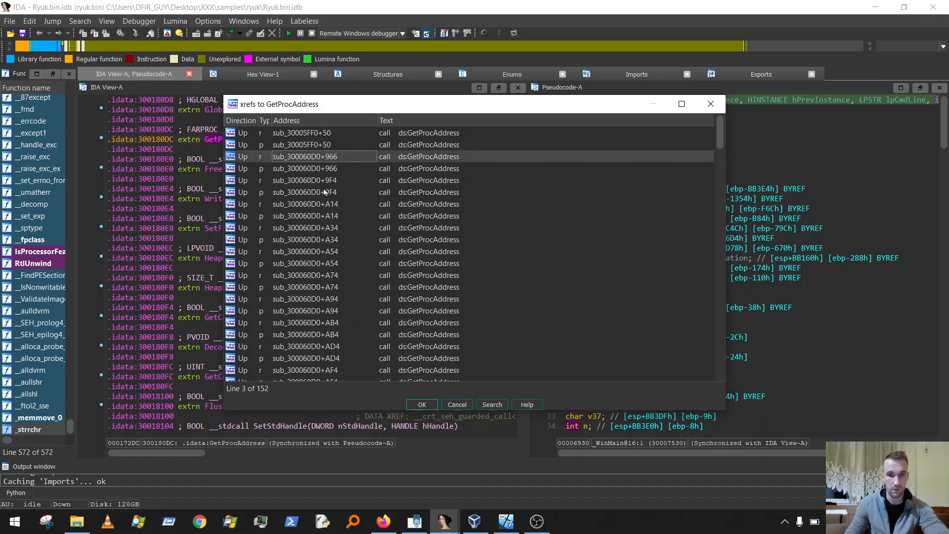
left_click(303, 144)
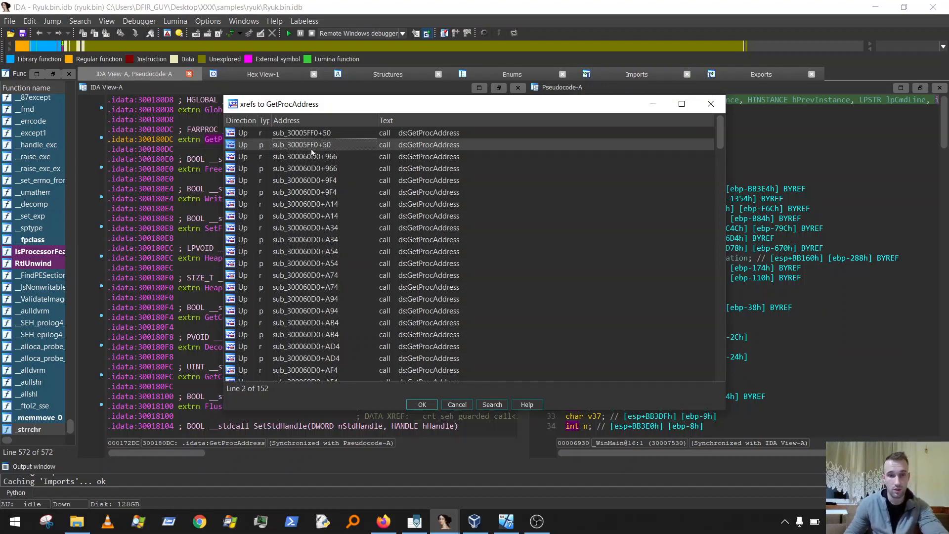
left_click(309, 158)
left_click(305, 134)
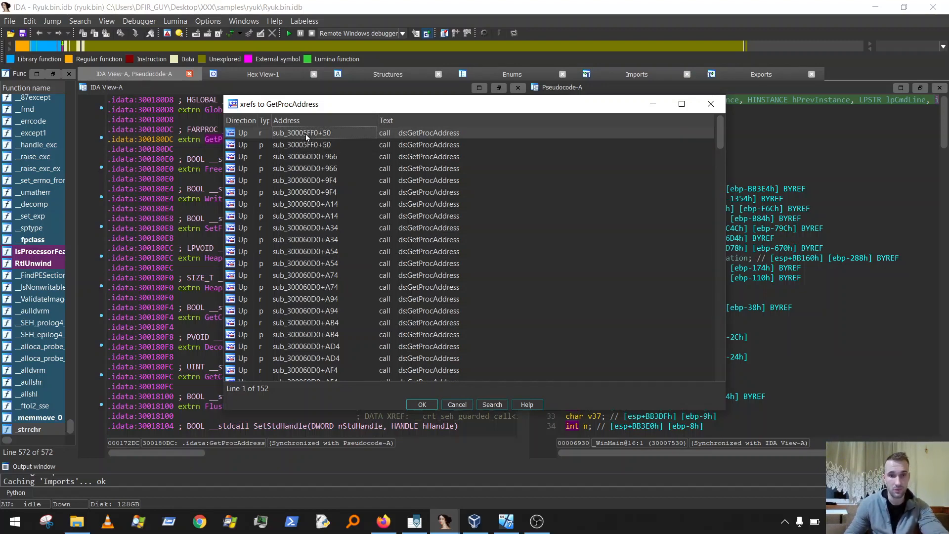
double_click(305, 133)
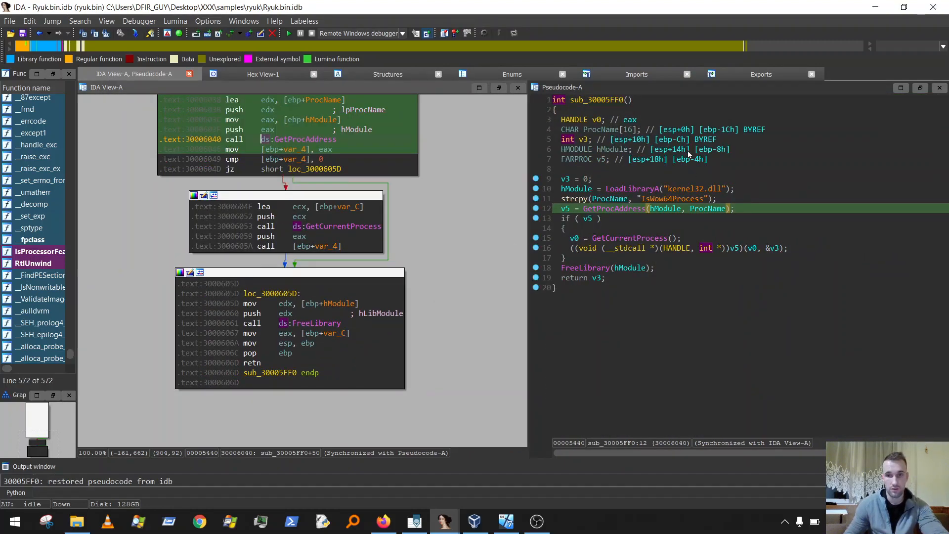
Step: Examine the LoadLibraryA call for kernel32.dll in the pseudocode of sub_30005FF0, and return to the GetProcAddress import
left_click(612, 245)
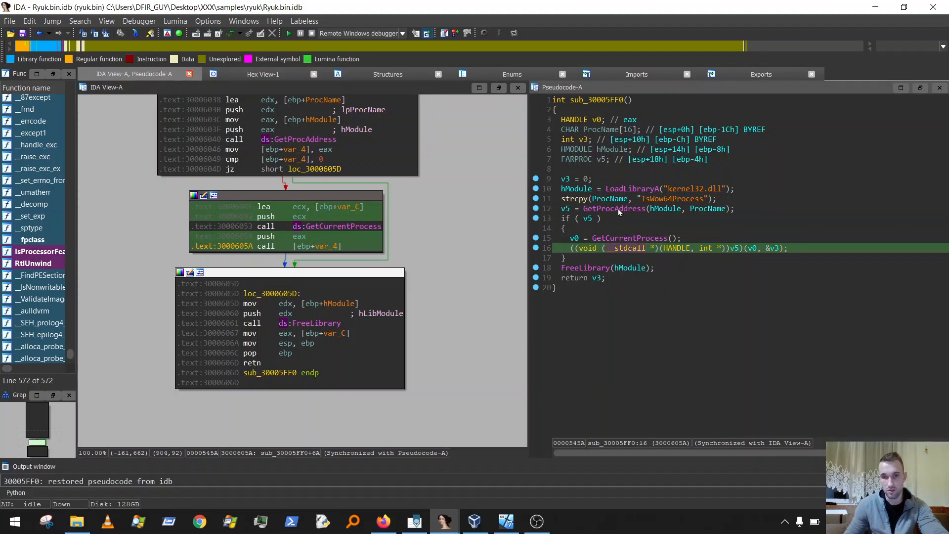
left_click(623, 190)
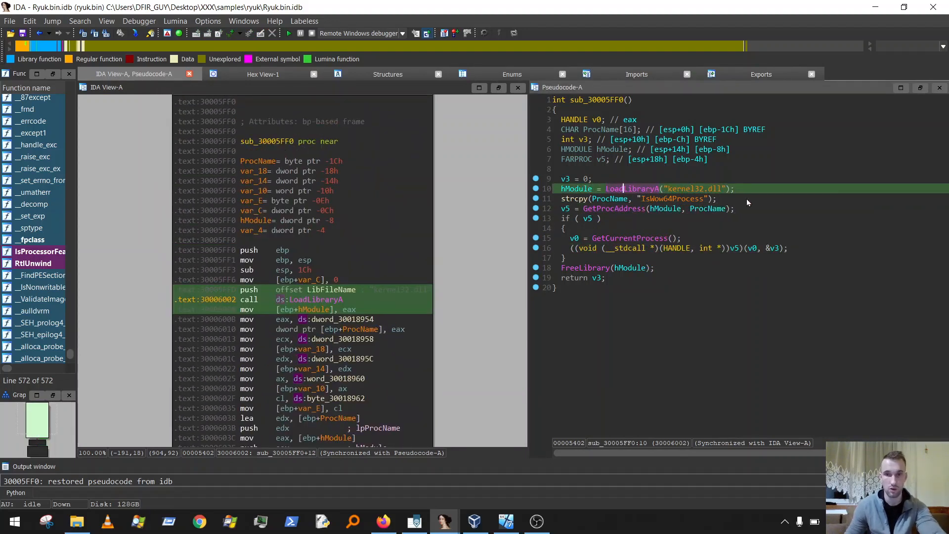
key("Escape")
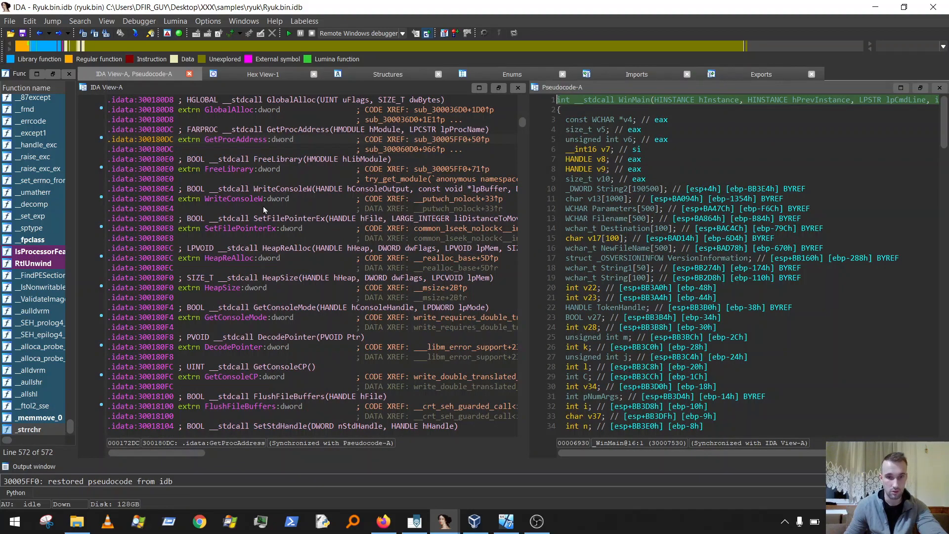
Step: List the cross-references to GetProcAddress again and open the call at sub_300060D0+A94
left_click(242, 139)
key("x")
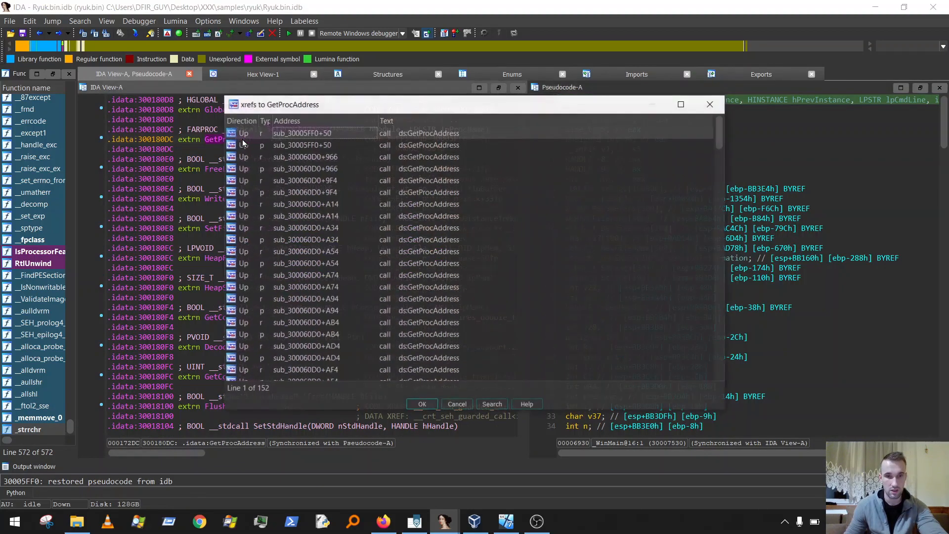
scroll(325, 209, "down", 5)
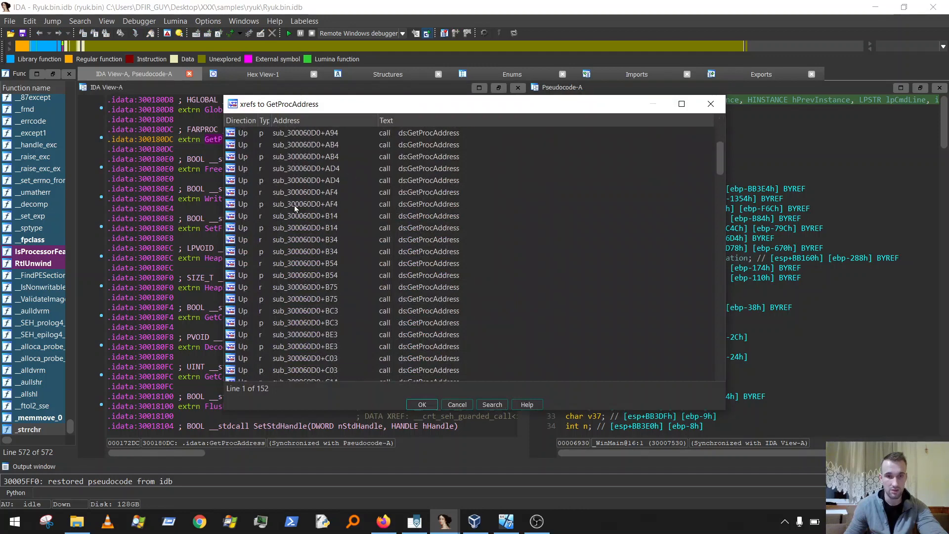
scroll(303, 179, "down", 5)
scroll(323, 188, "down", 2)
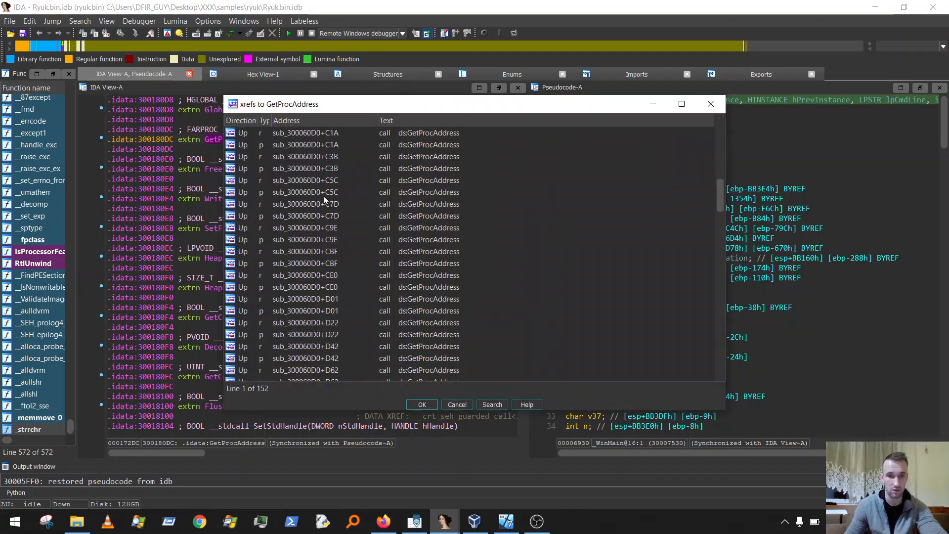
scroll(324, 196, "up", 8)
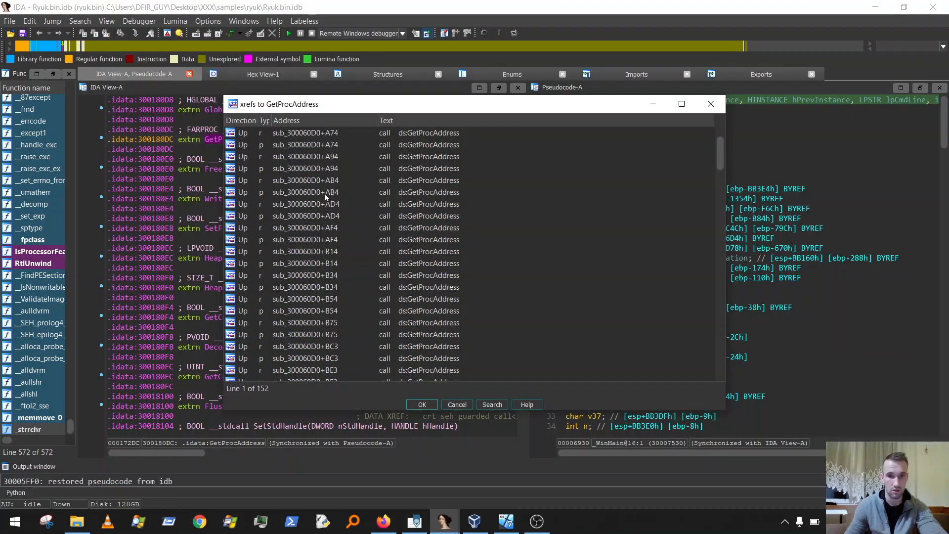
left_click(305, 172)
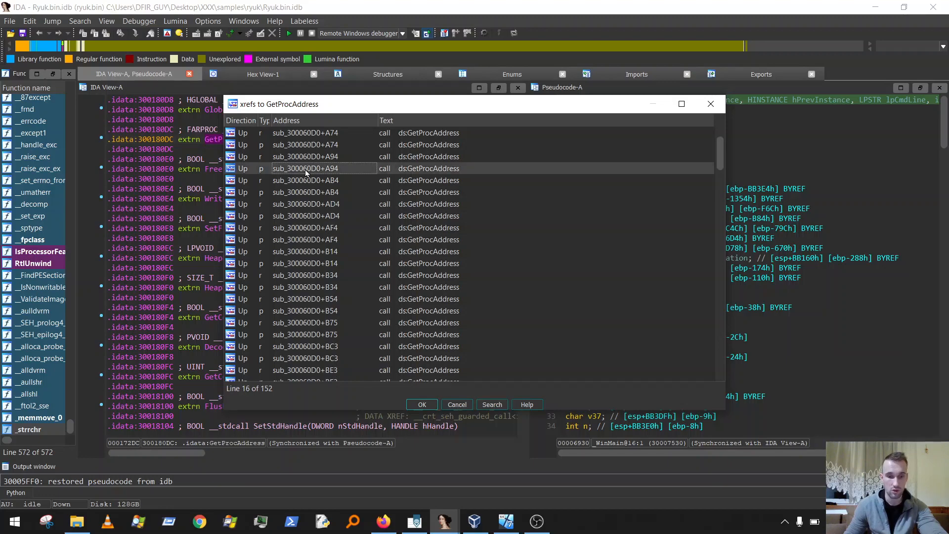
double_click(306, 170)
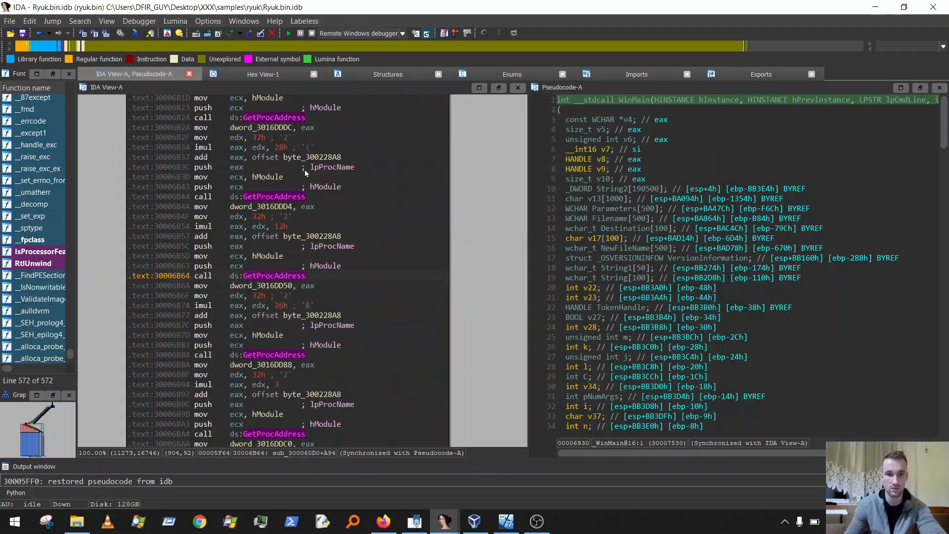
Step: Widen the pseudocode view of sub_300060D0 and examine the XOR loops over the long encoded string from the function's beginning
scroll(843, 206, "up", 15)
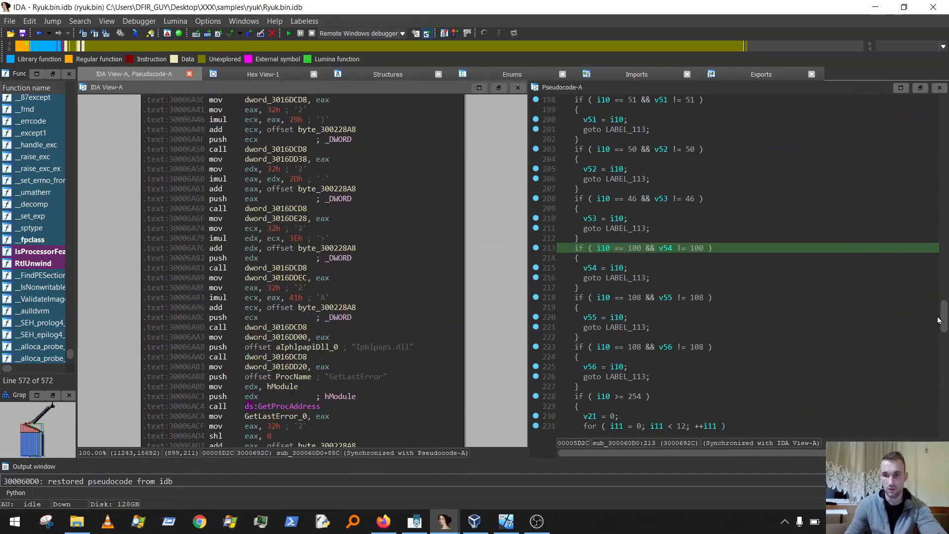
left_click_drag(943, 318, 940, 87)
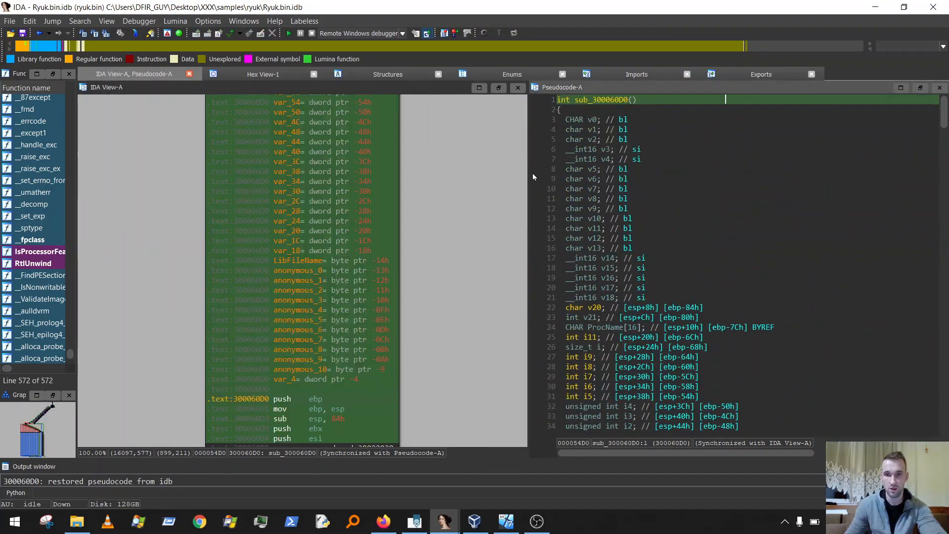
left_click_drag(530, 186, 452, 185)
scroll(594, 150, "down", 16)
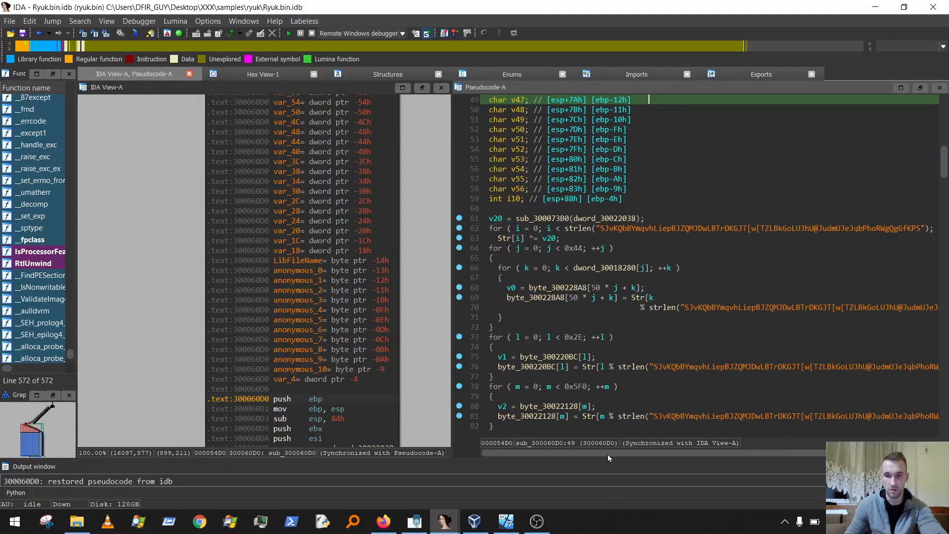
left_click_drag(607, 455, 758, 450)
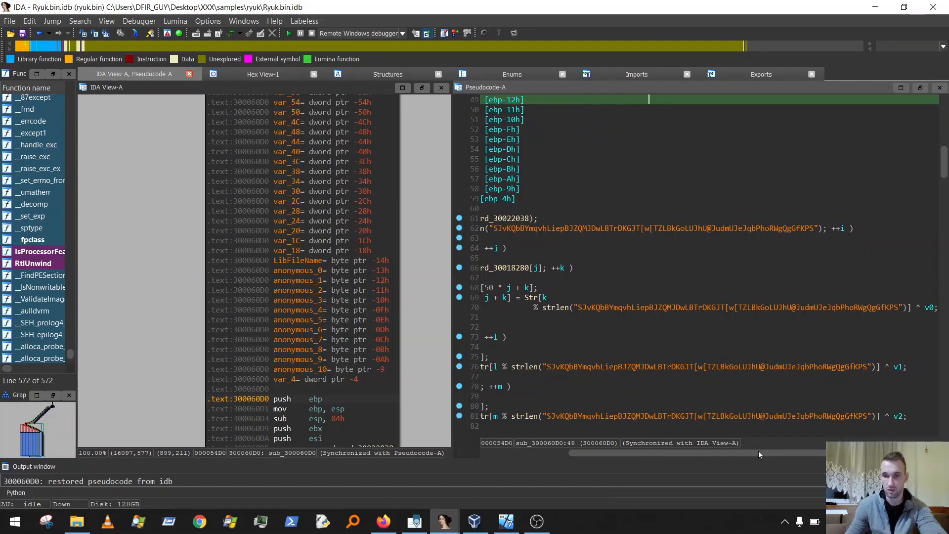
scroll(751, 396, "down", 4)
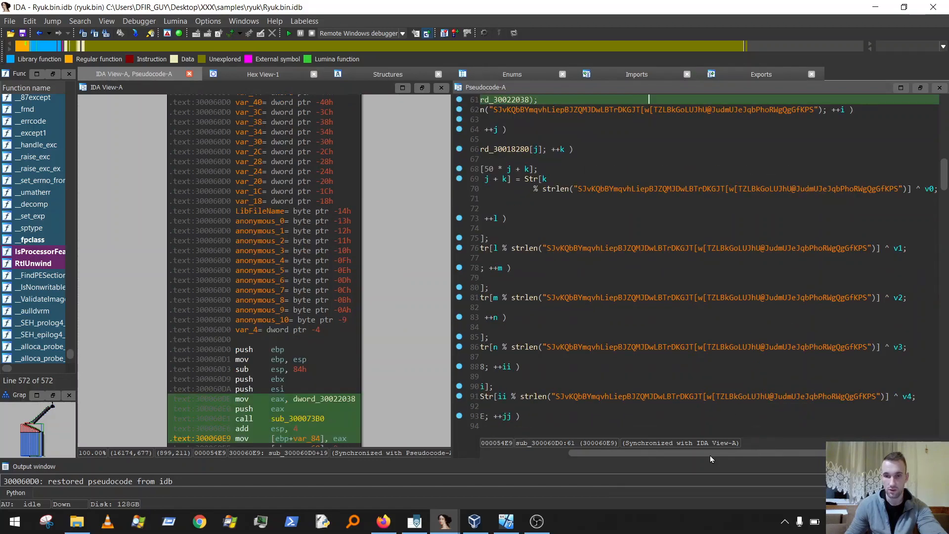
left_click_drag(709, 455, 446, 428)
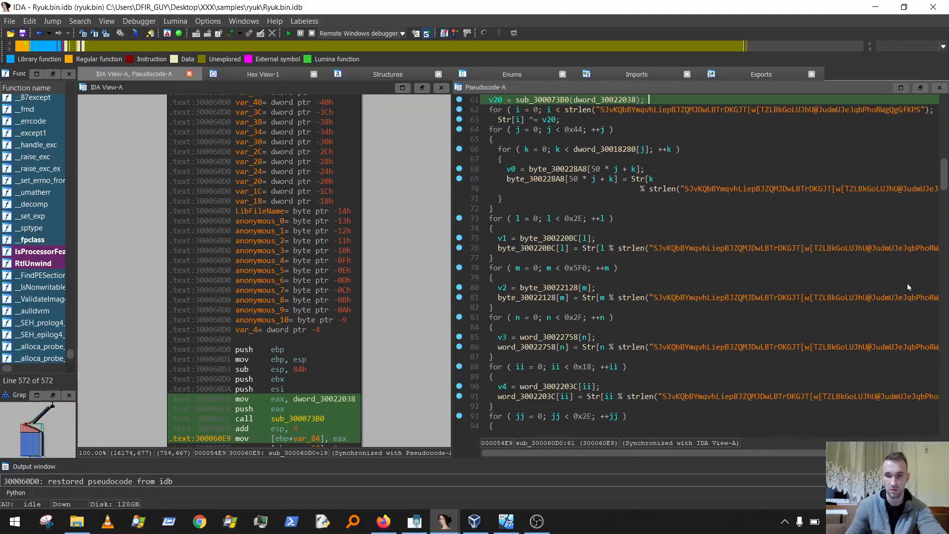
Step: Examine the remaining decoding loops in the pseudocode of sub_300060D0 and the character comparisons that build LibFileName
scroll(907, 287, "down", 20)
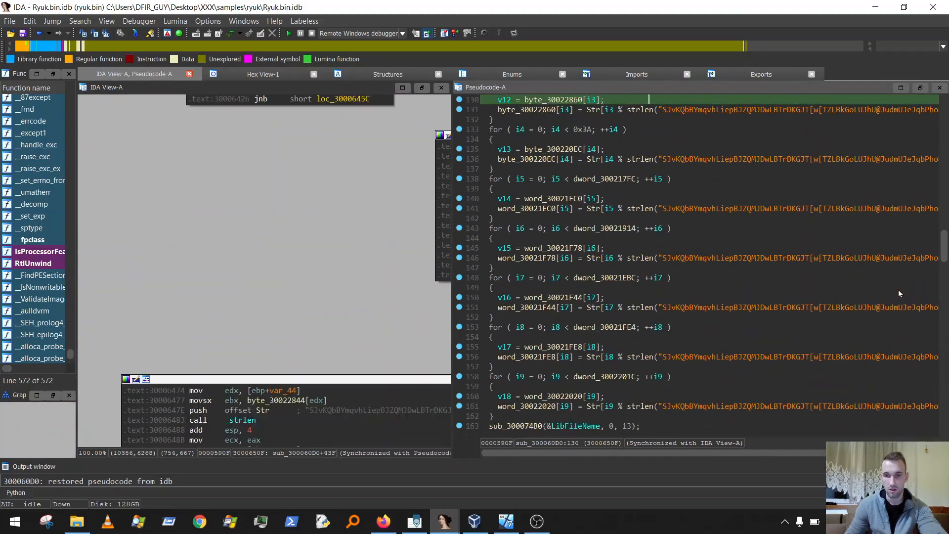
scroll(898, 289, "down", 10)
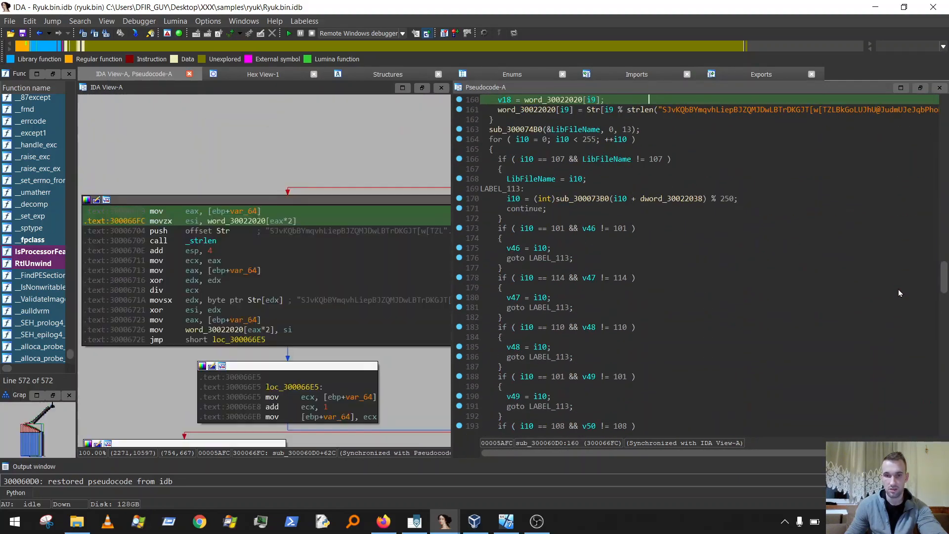
scroll(897, 289, "down", 4)
scroll(300, 363, "down", 3)
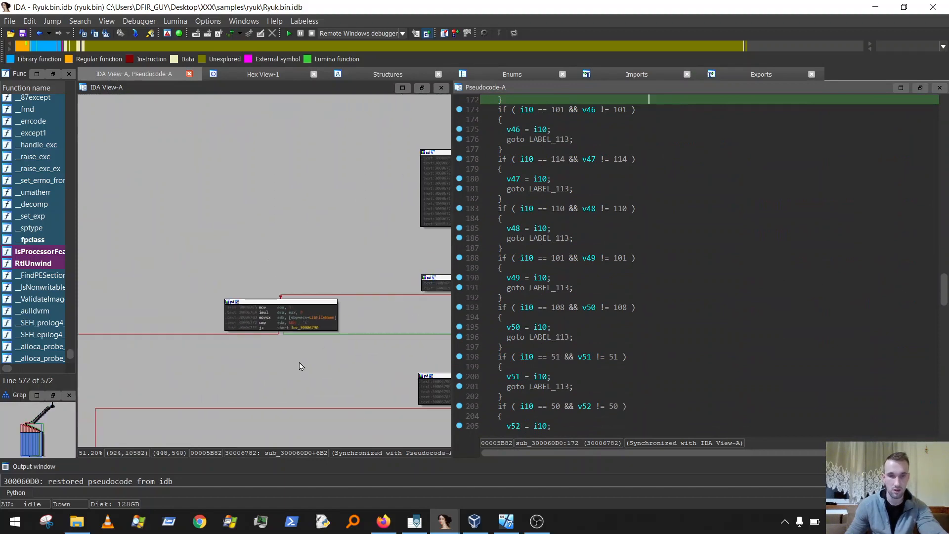
Step: Examine the overall graph structure of sub_300060D0, including the row of parallel branches and the long block beside it
scroll(299, 365, "down", 8)
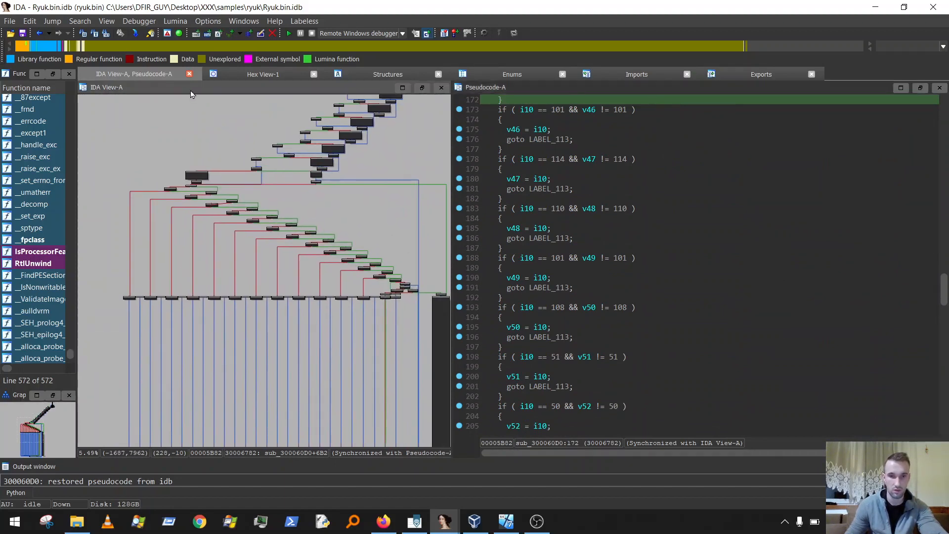
scroll(423, 251, "down", 1)
scroll(340, 159, "down", 2)
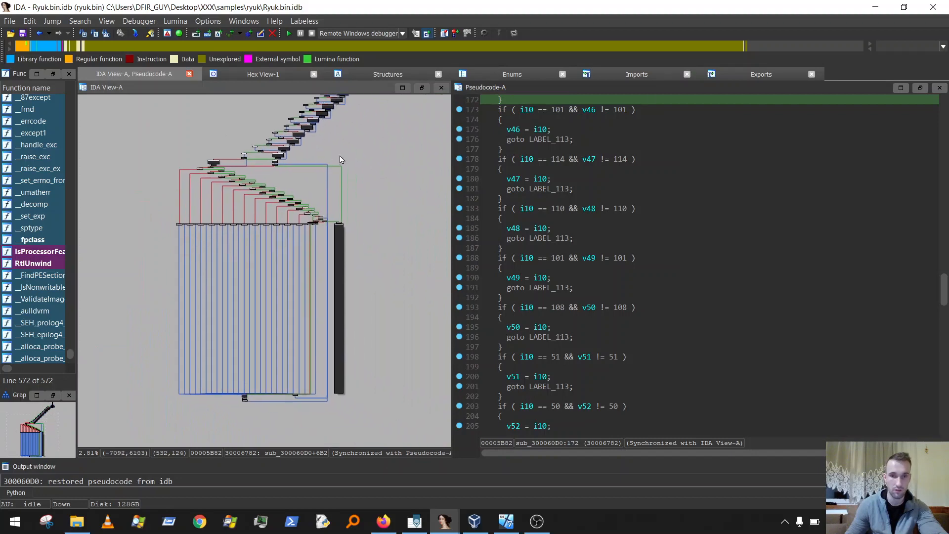
left_click_drag(347, 250, 322, 186)
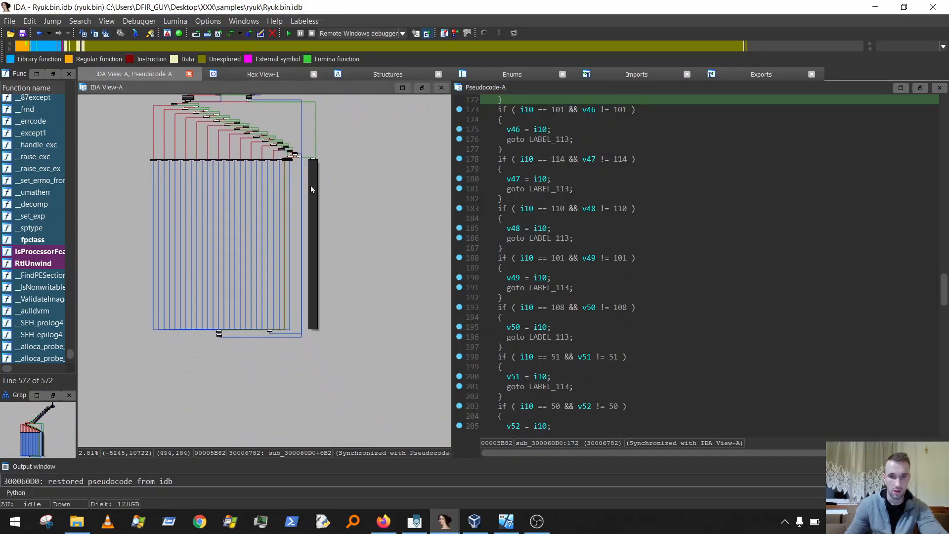
scroll(310, 189, "up", 8)
scroll(598, 230, "down", 1)
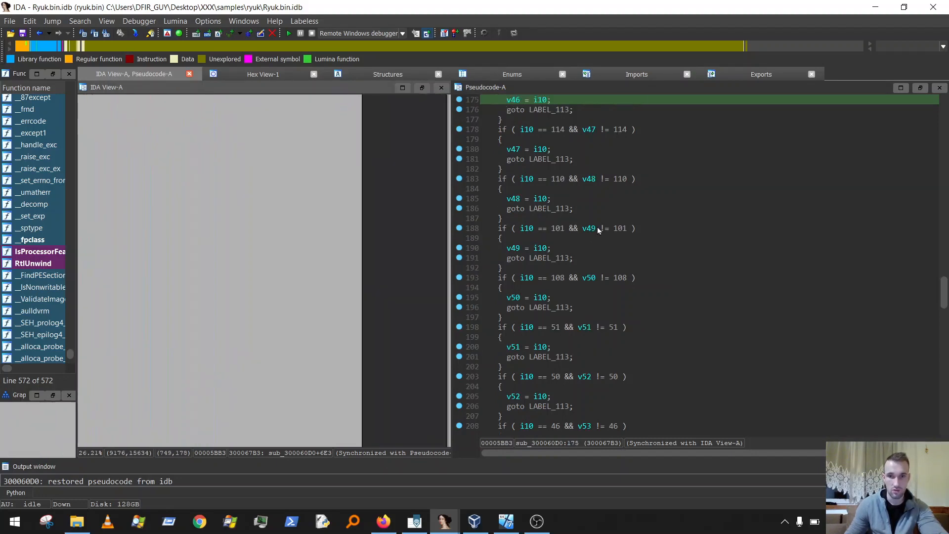
Step: Find the LoadLibraryA call in sub_300060D0 and highlight the uses of dword_3016DCD8, hModule, LoadLibraryA and GetProcAddress
scroll(598, 229, "down", 18)
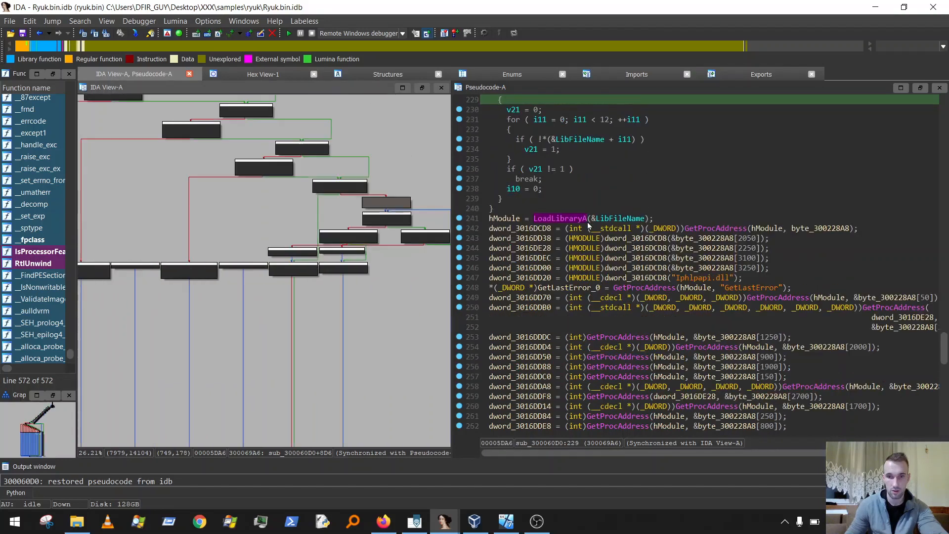
left_click(516, 228)
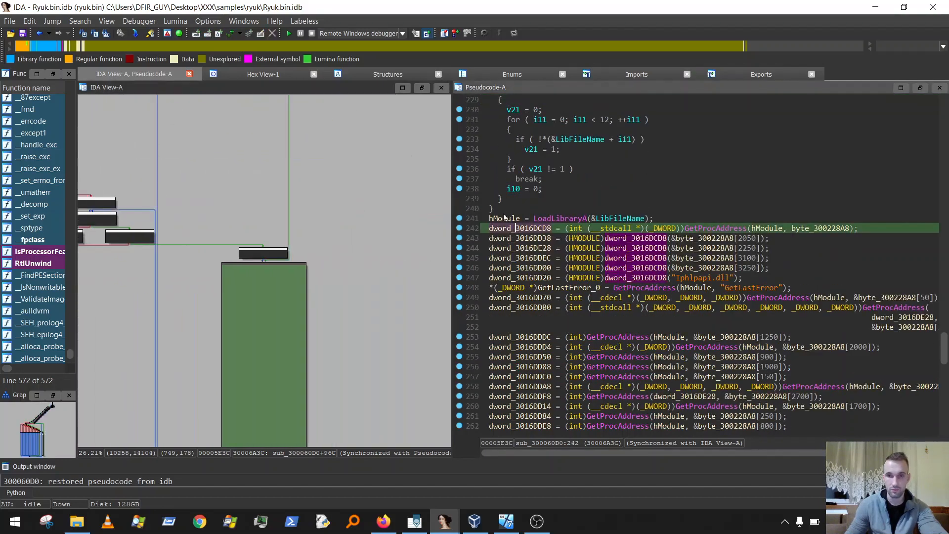
left_click(499, 218)
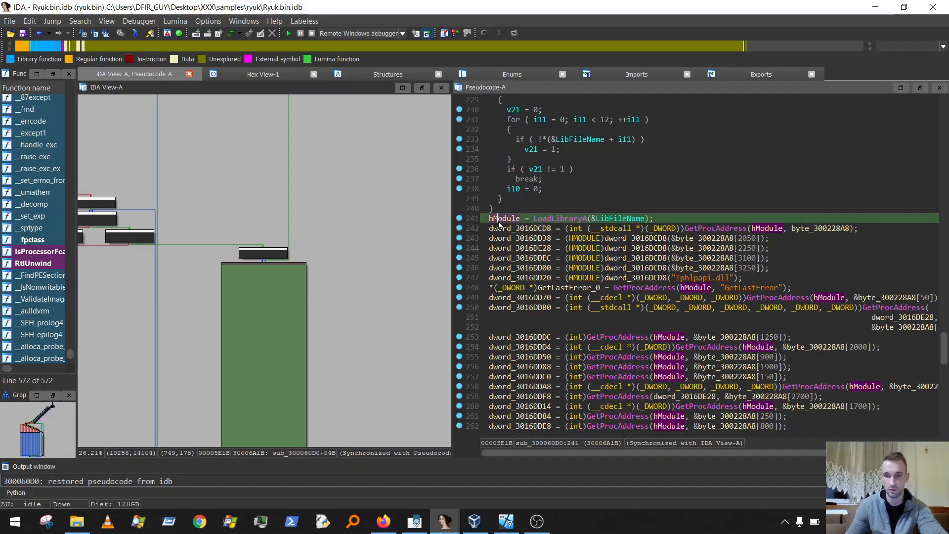
scroll(592, 234, "down", 2)
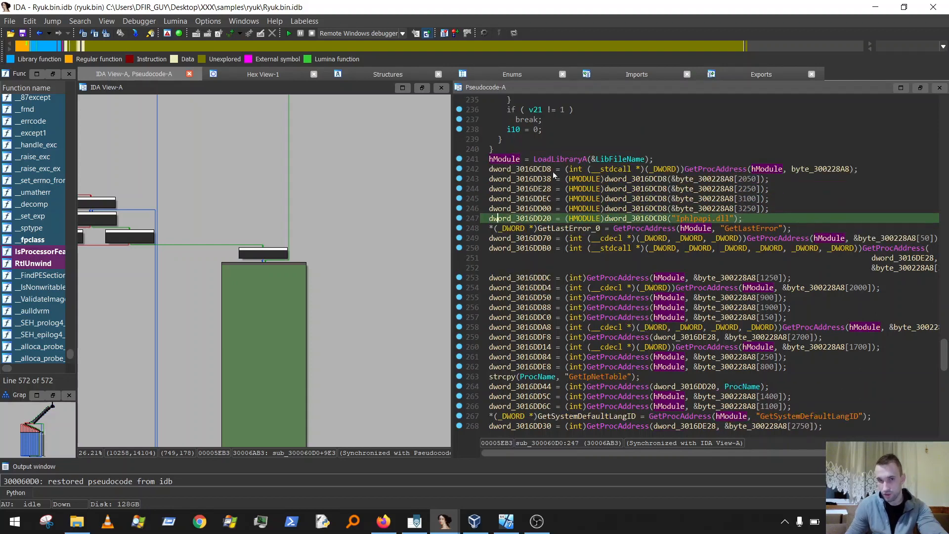
left_click(540, 160)
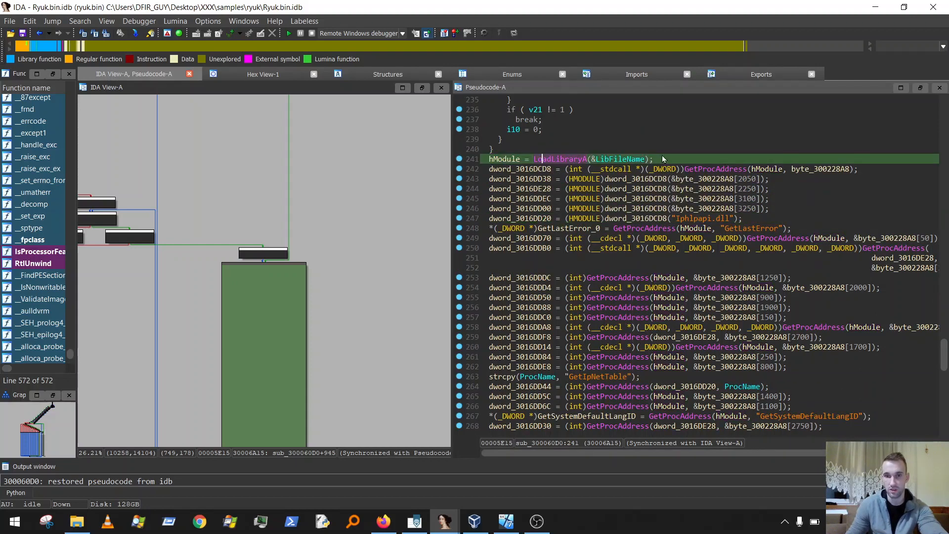
left_click(720, 169)
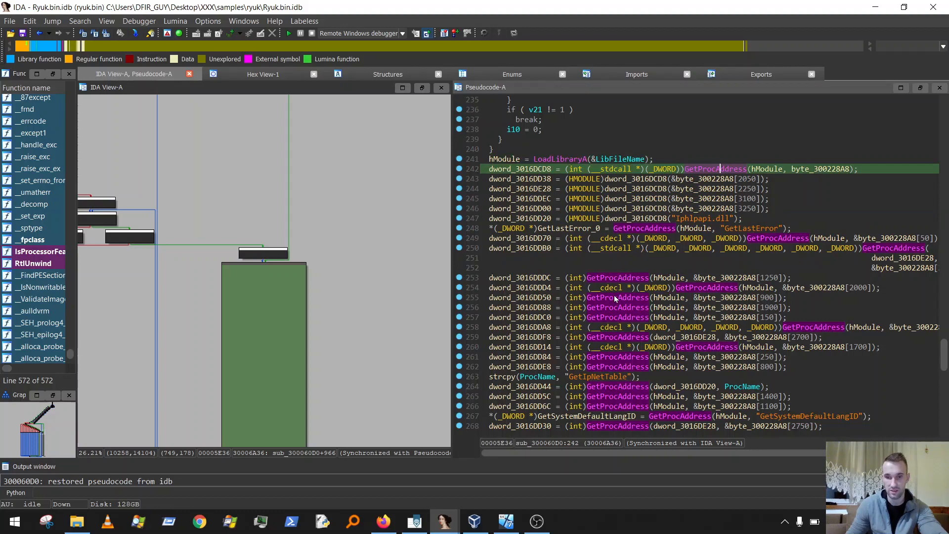
Step: Examine the series of GetProcAddress assignments through the end of sub_300060D0 and return to where it begins
scroll(614, 295, "down", 15)
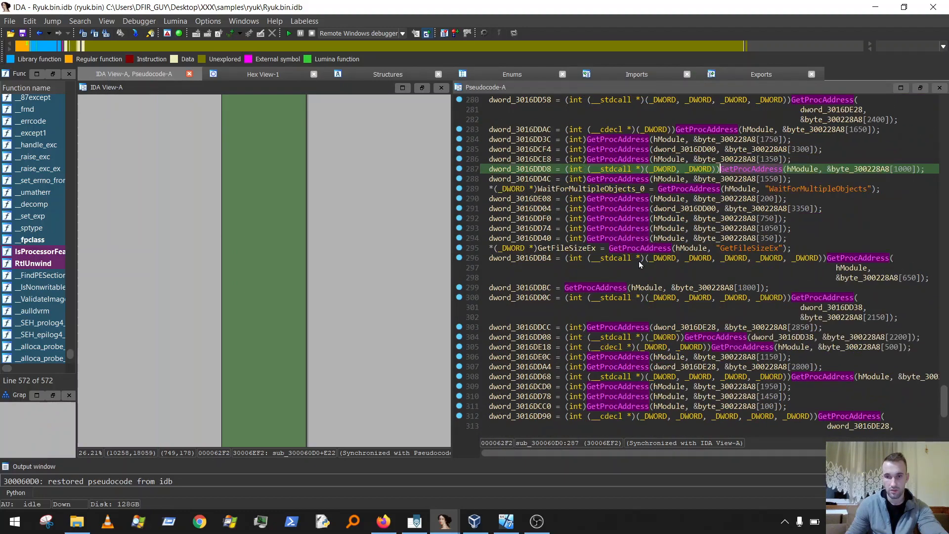
scroll(642, 264, "down", 9)
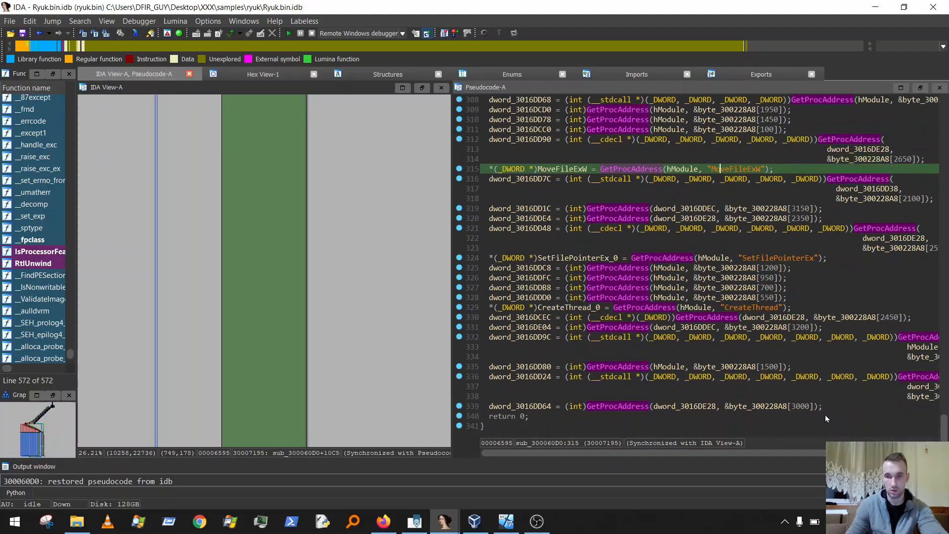
left_click_drag(824, 409, 530, 170)
scroll(572, 198, "up", 9)
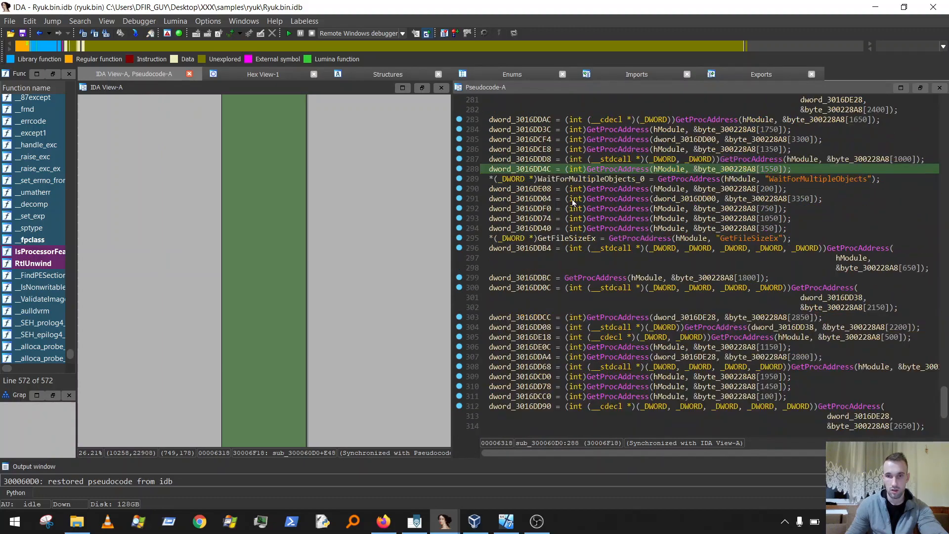
scroll(571, 198, "up", 18)
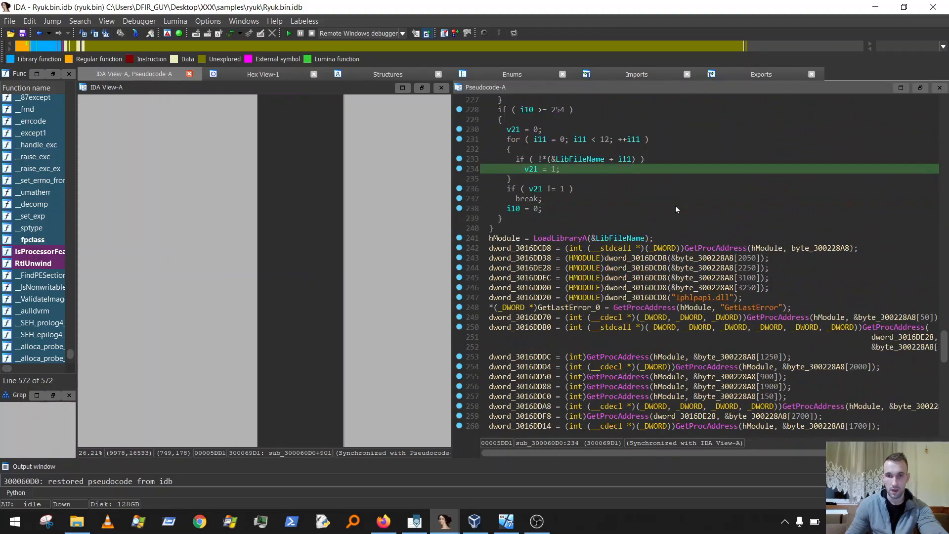
scroll(675, 207, "up", 2)
Step: Examine how LoadLibraryA fills hModule and how dword_3016DCD8 is called to load further modules, including Iphlpapi.dll
left_click(645, 266)
scroll(645, 264, "down", 3)
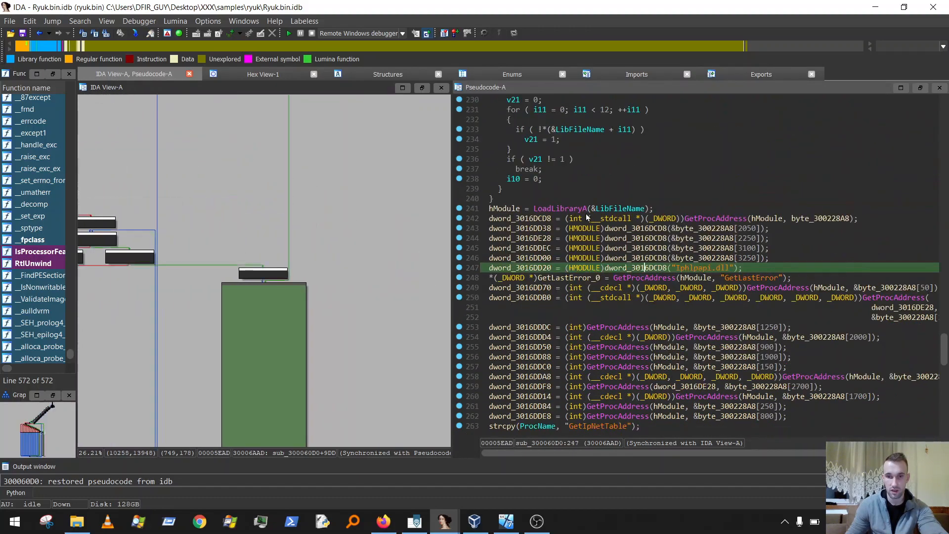
scroll(586, 213, "down", 2)
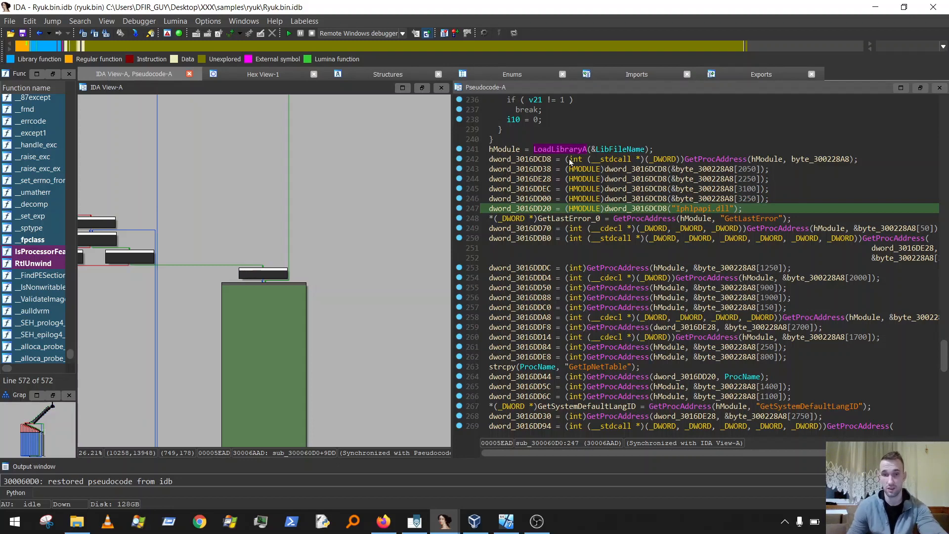
left_click(541, 149)
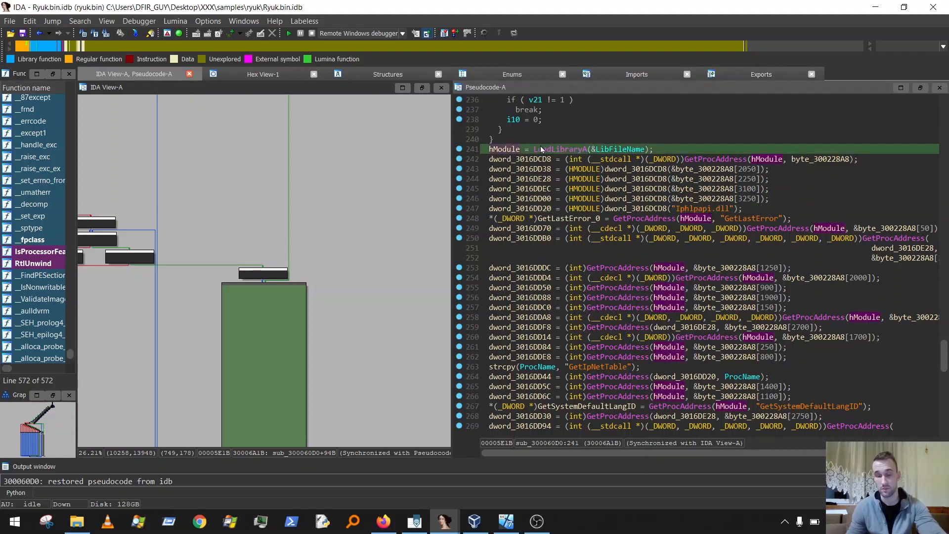
mouse_move(627, 150)
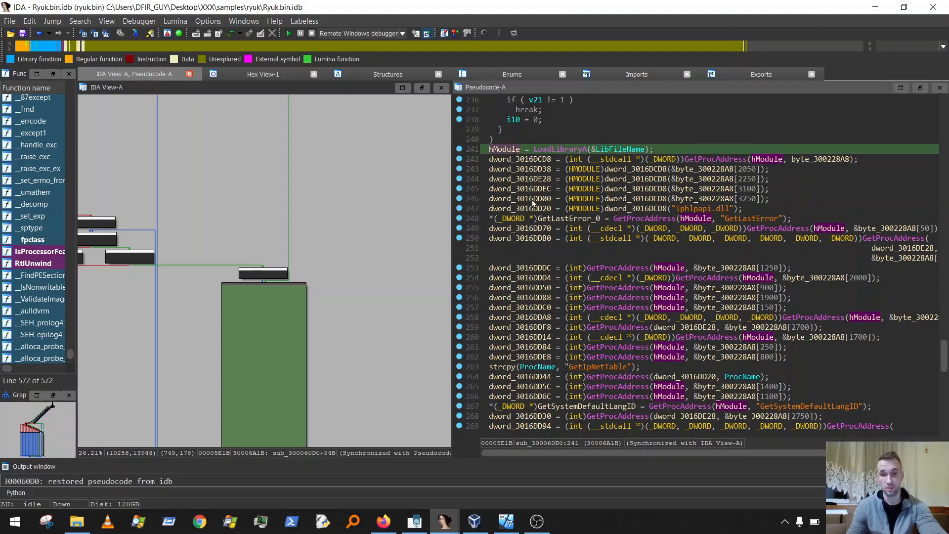
left_click(530, 189)
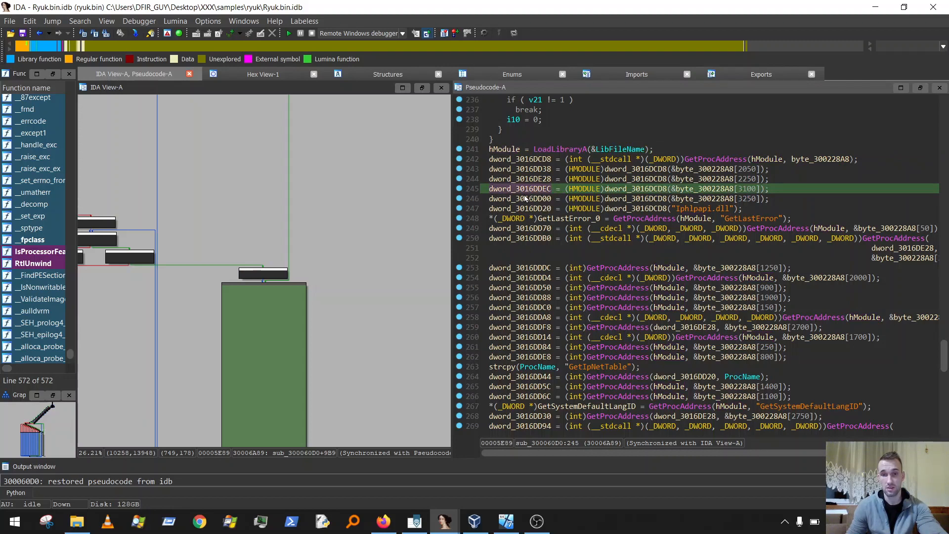
Step: Examine the GetProcAddress call on line 253, highlighting its hModule and byte_300228A8 arguments and the destination dword_3016DDDC
left_click(619, 268)
left_click(665, 267)
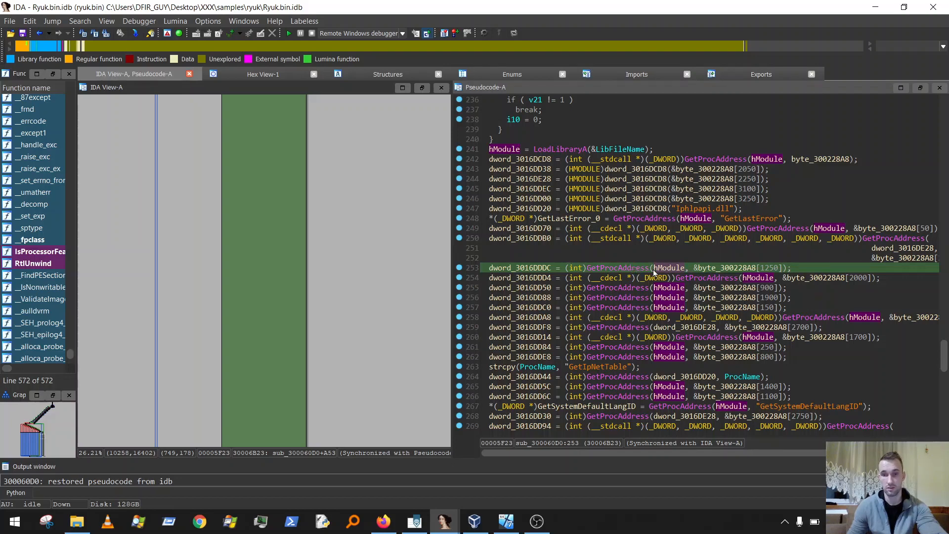
left_click(746, 268)
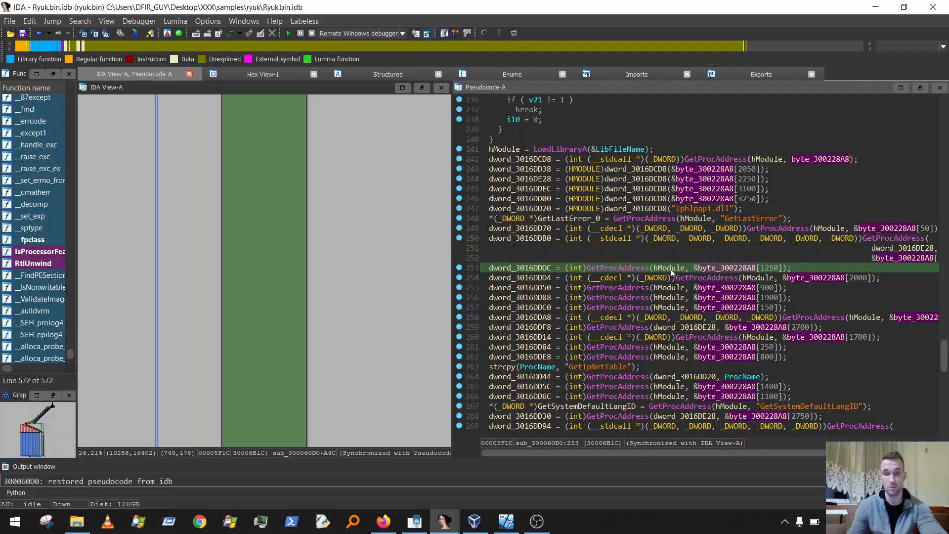
left_click(622, 262)
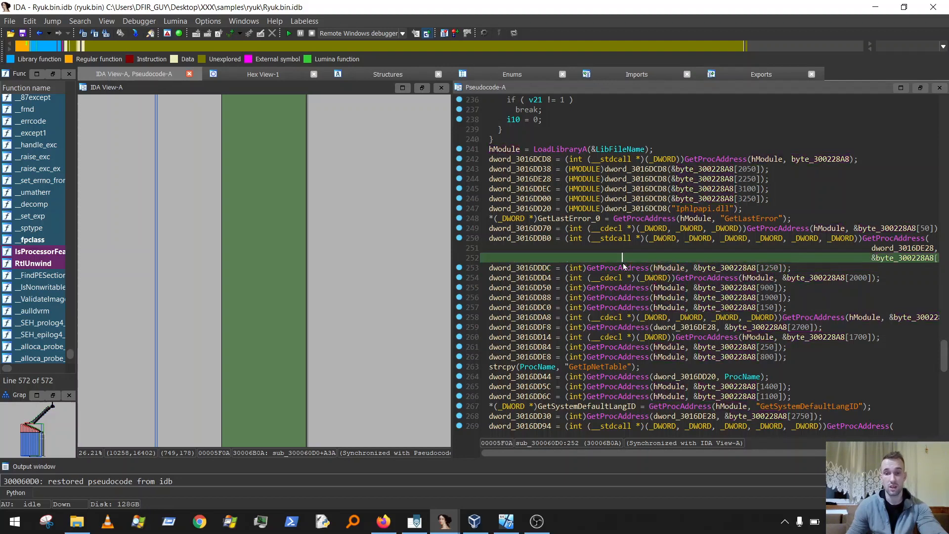
left_click(625, 268)
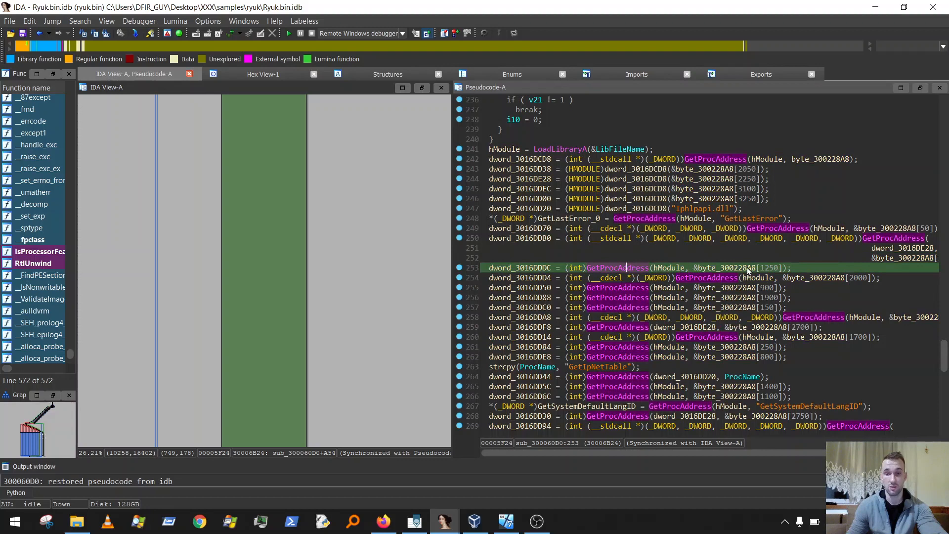
left_click(517, 267)
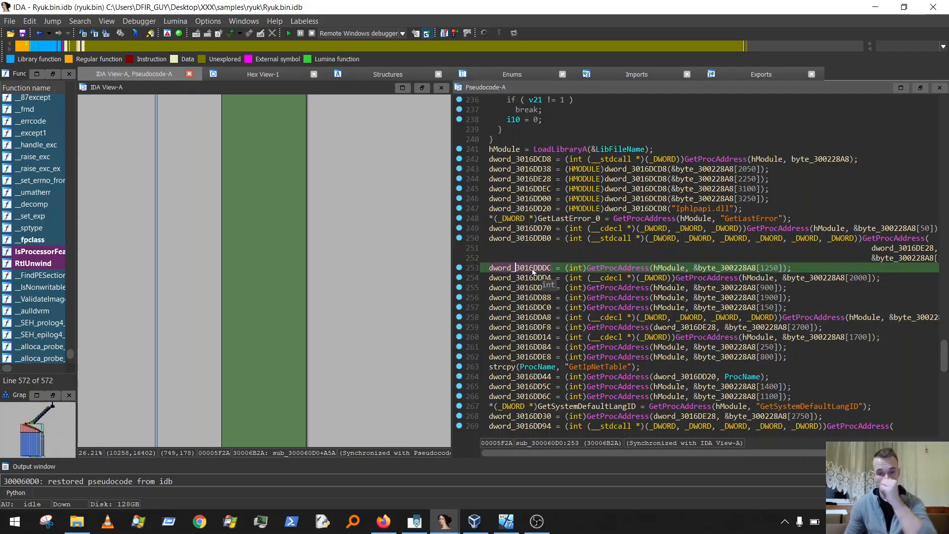
Step: Look through the dword variables that receive the module handles and resolved function addresses after the LoadLibraryA call
left_click(515, 168)
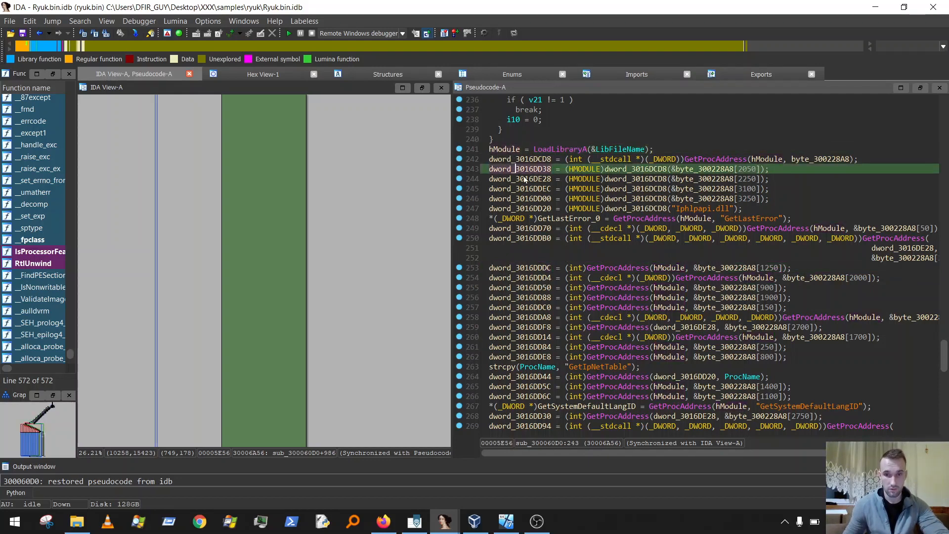
left_click_drag(521, 148, 525, 309)
left_click(528, 326)
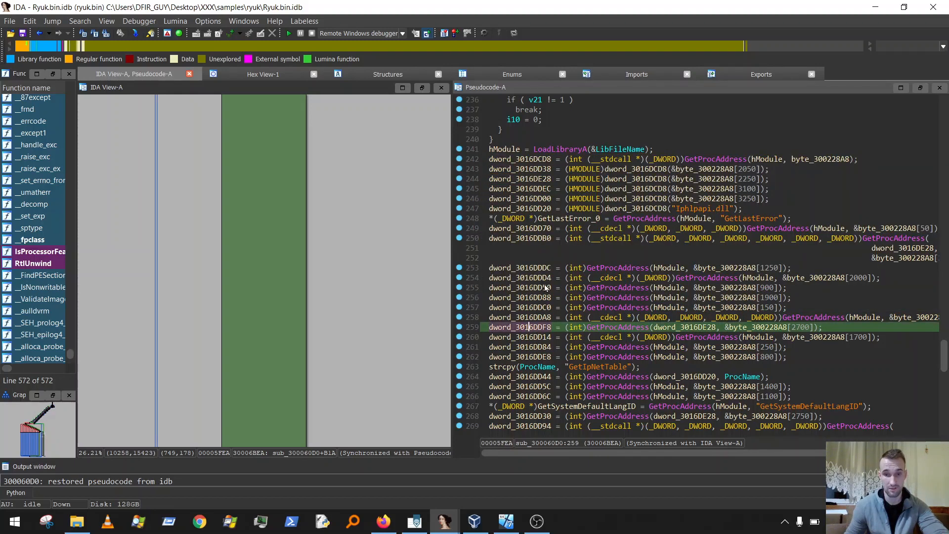
scroll(546, 287, "down", 2)
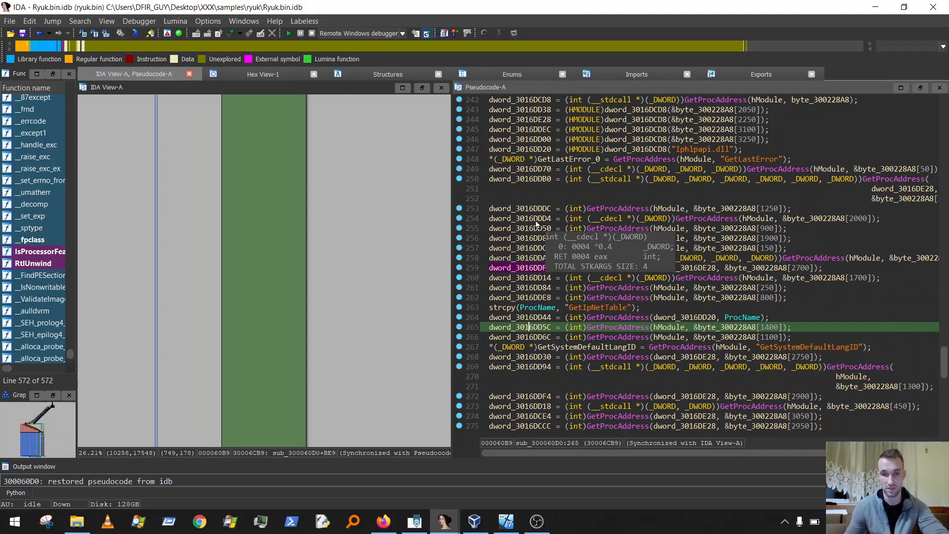
scroll(536, 223, "up", 6)
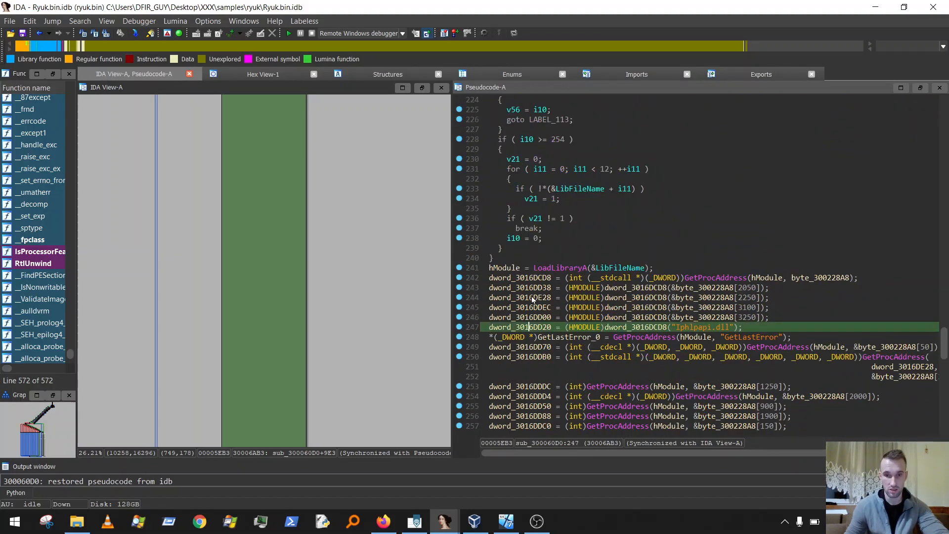
Step: Open dword_3016DE28 in the data section and examine the uninitialized function pointers stored before it
double_click(530, 298)
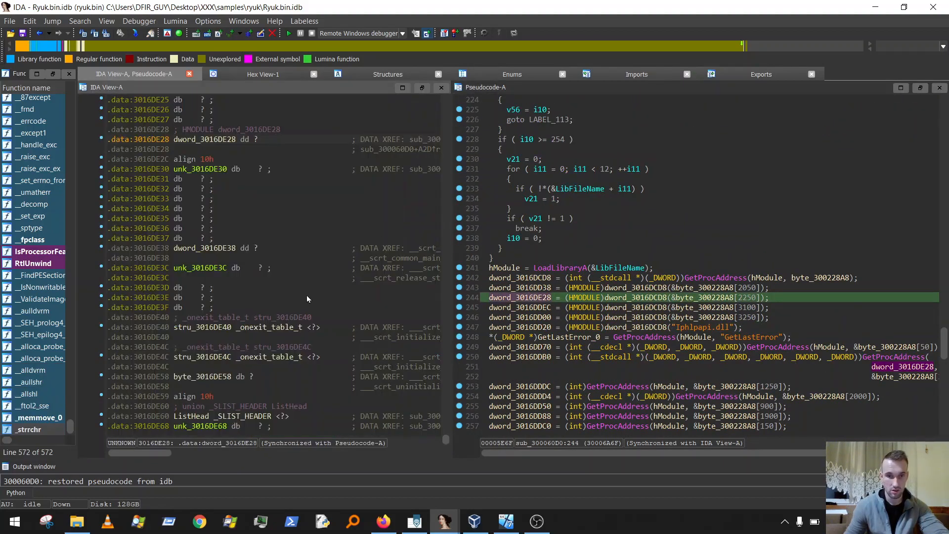
scroll(253, 298, "up", 15)
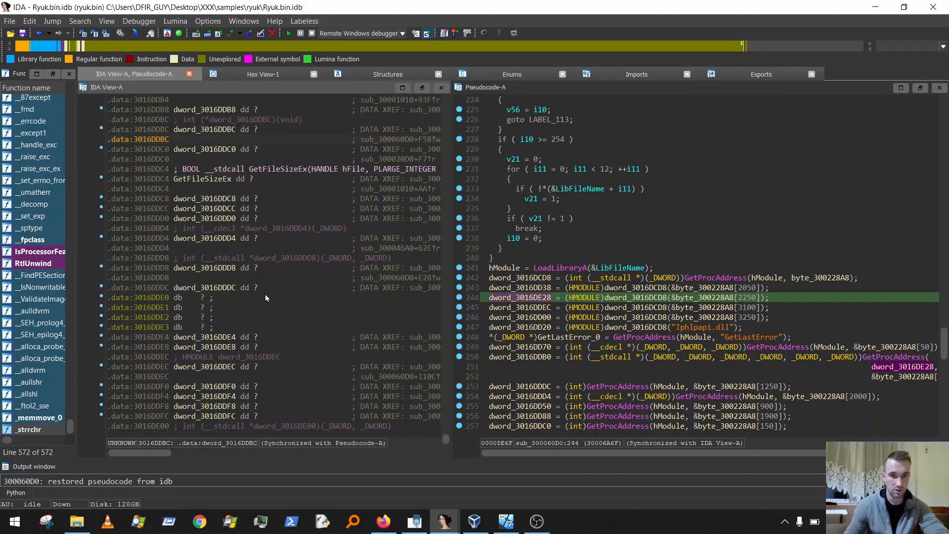
scroll(265, 297, "up", 10)
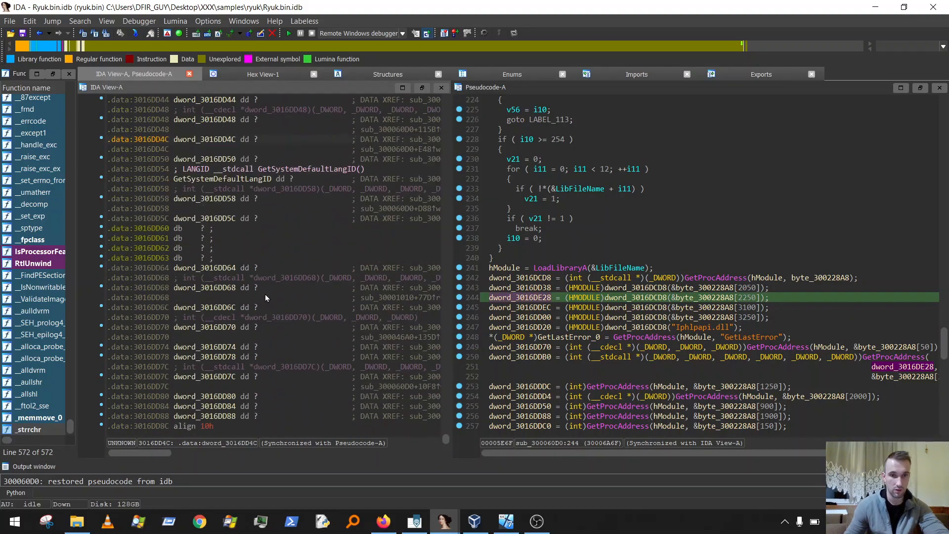
scroll(266, 297, "up", 15)
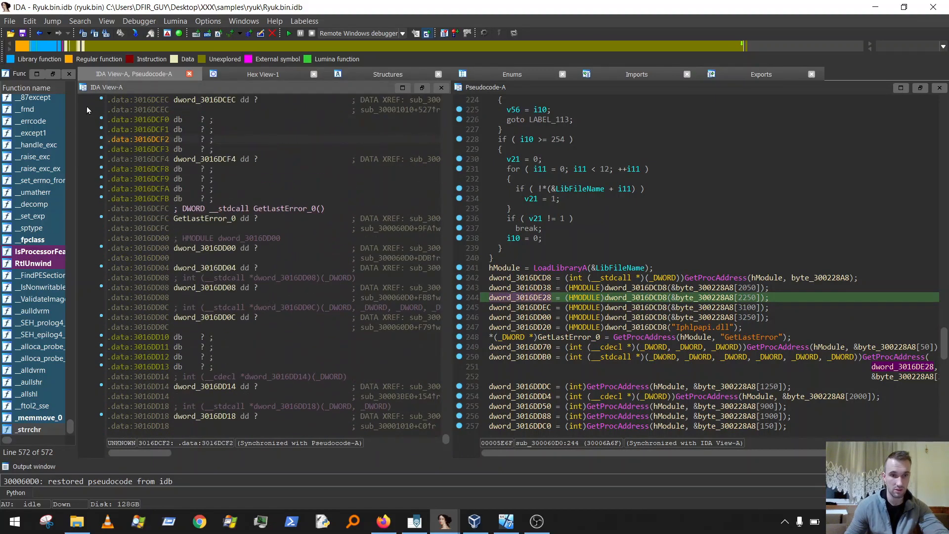
Step: Trace the function pointers in the data section back to hModule and examine its address, 3016DCB8, as the block's beginning
left_click(121, 222)
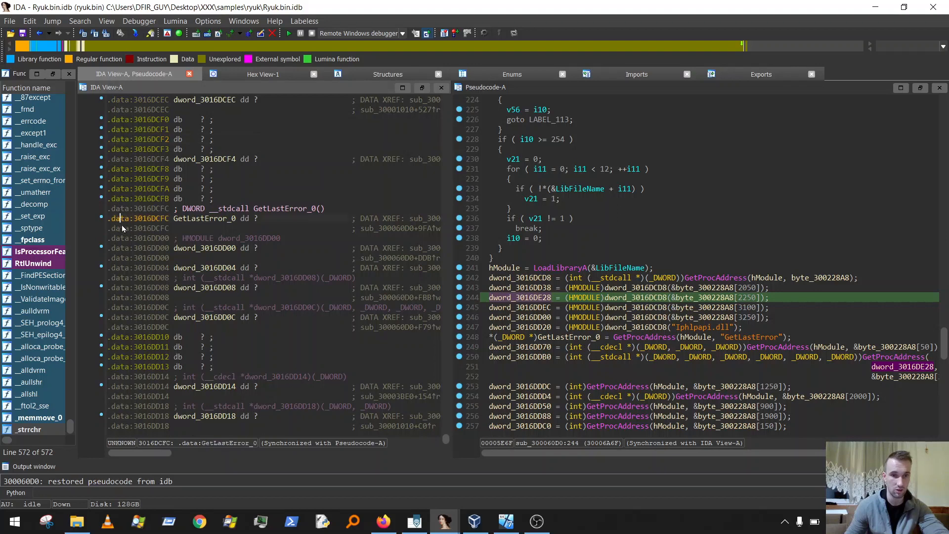
scroll(205, 215, "up", 12)
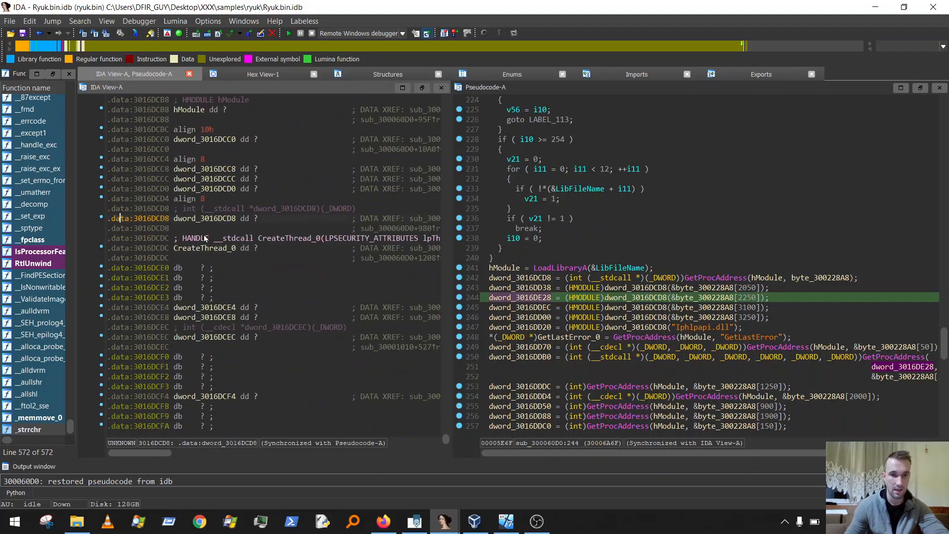
left_click(144, 228)
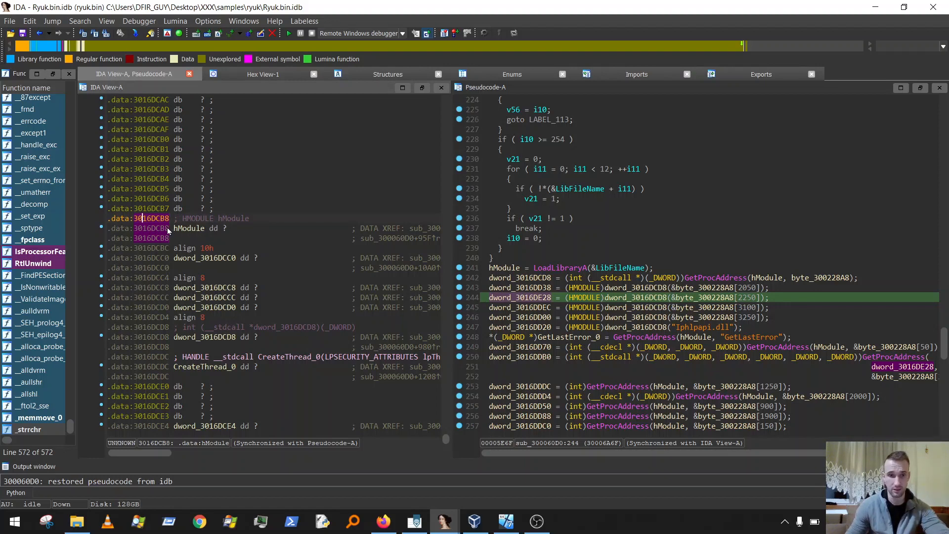
scroll(158, 271, "down", 3)
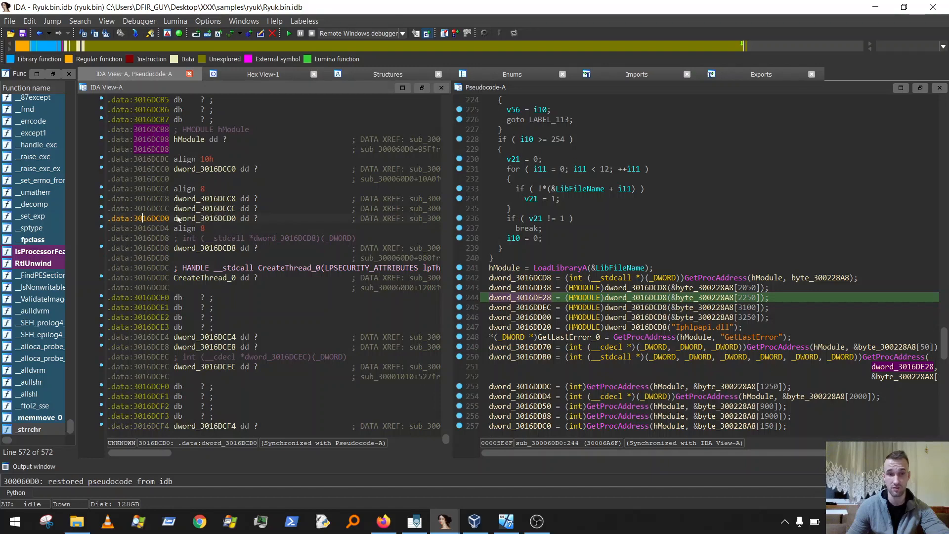
left_click(182, 139)
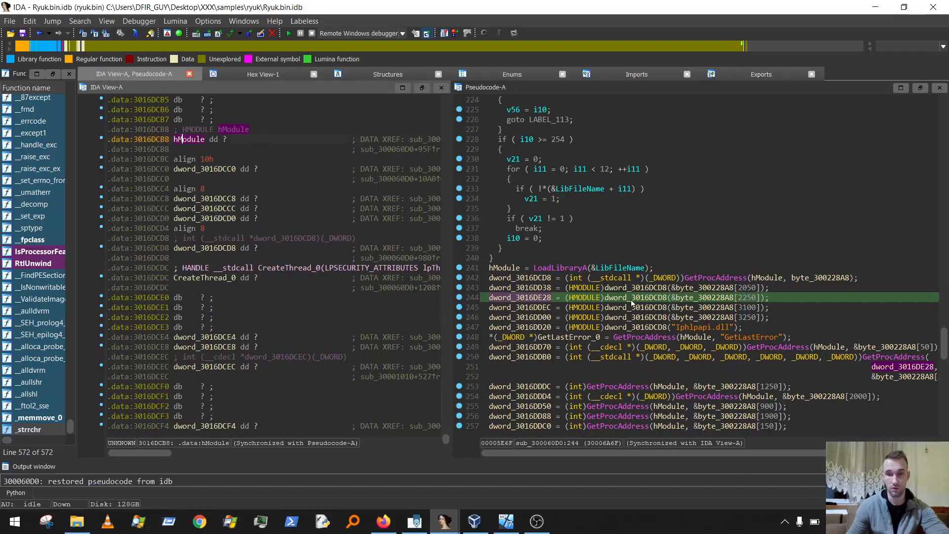
left_click(151, 129)
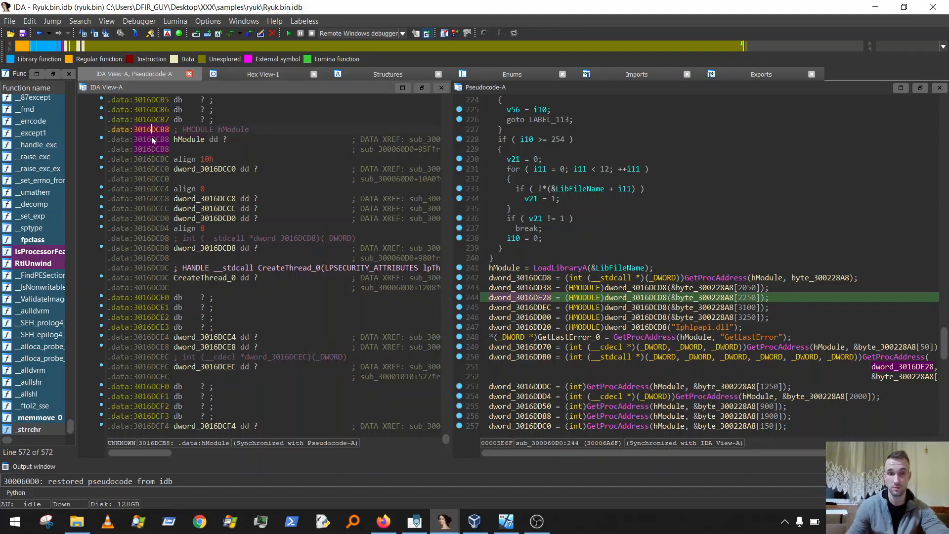
Step: Look through the pointers following hModule in the data section, including CreateThread_0 and GetLastError_0, and return to the hModule entry
scroll(164, 161, "down", 13)
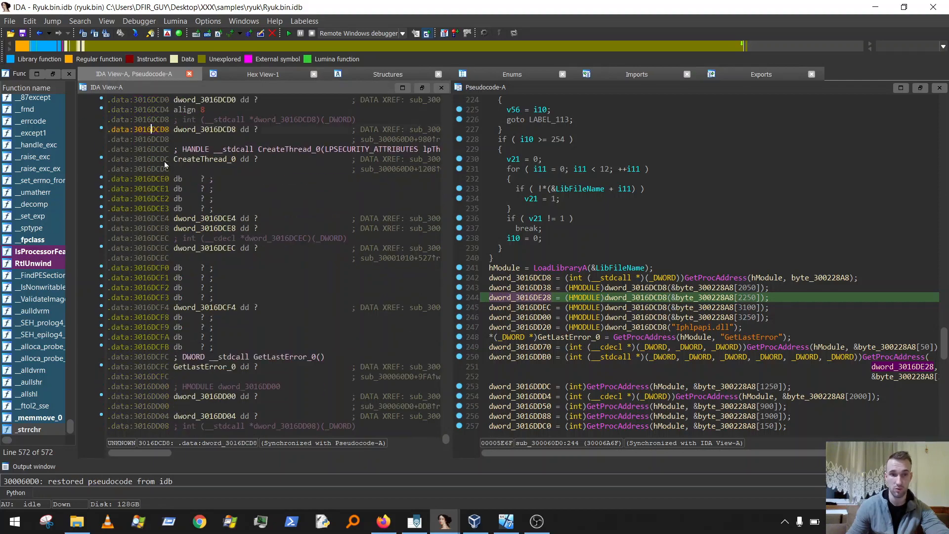
scroll(212, 184, "up", 12)
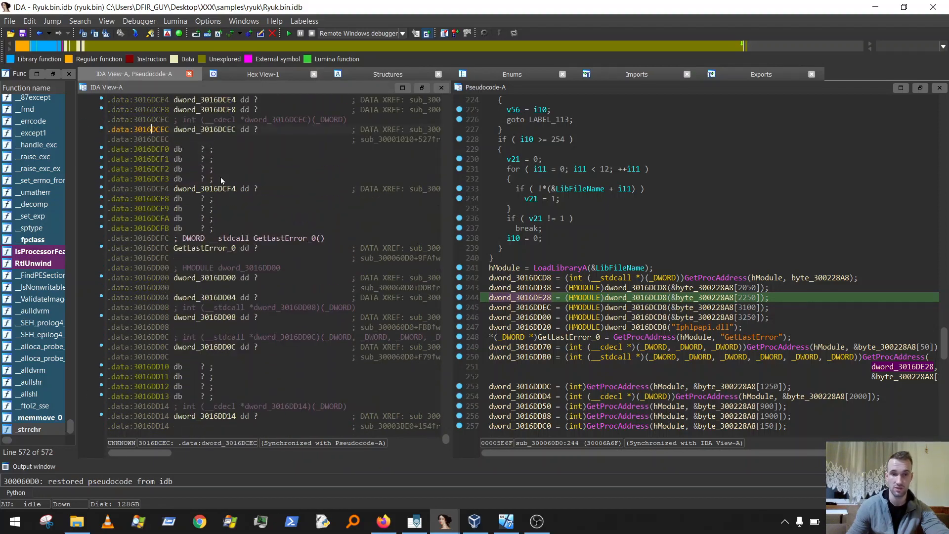
scroll(227, 178, "up", 2)
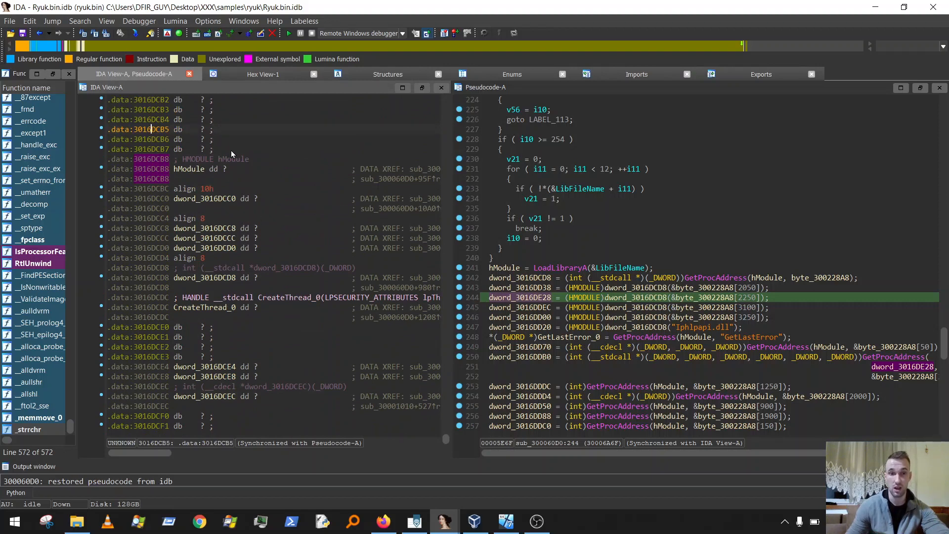
left_click(163, 169)
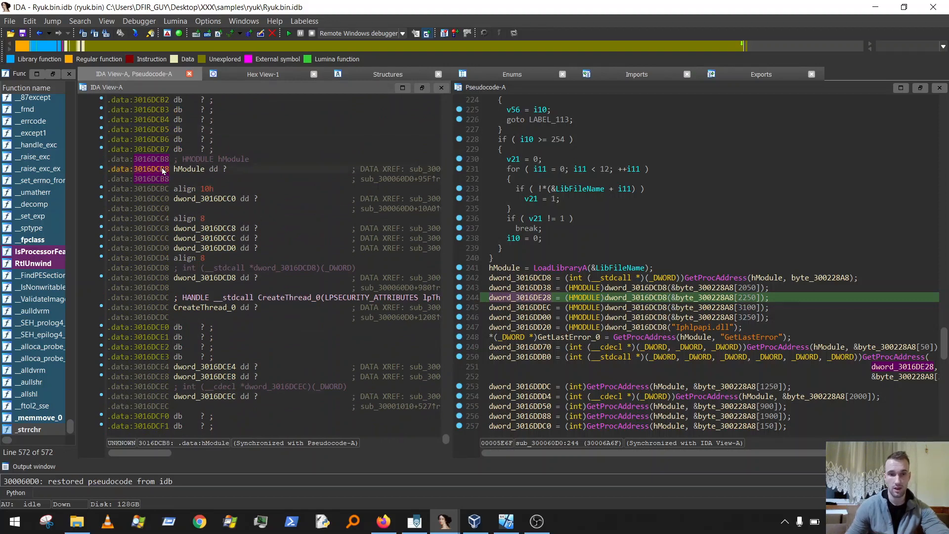
left_click(192, 170)
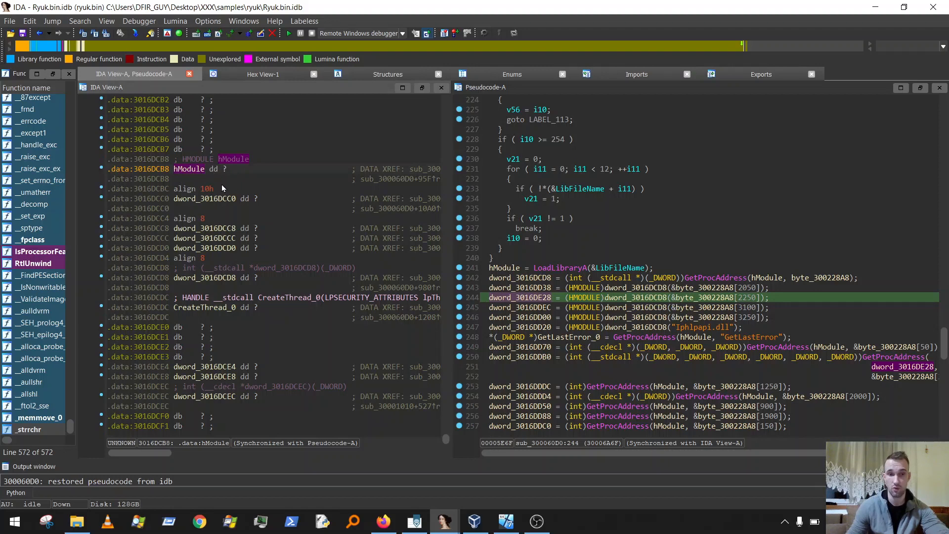
scroll(227, 184, "down", 1)
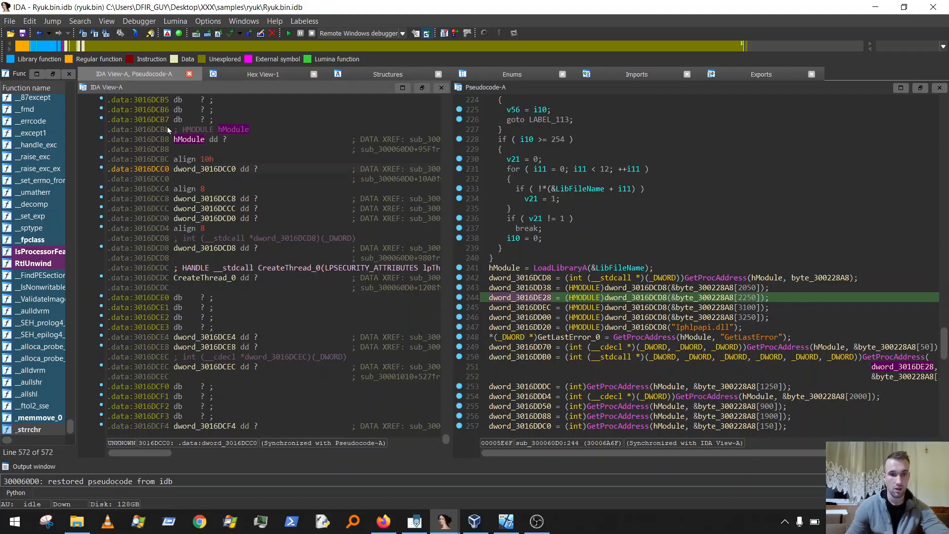
scroll(165, 142, "up", 1)
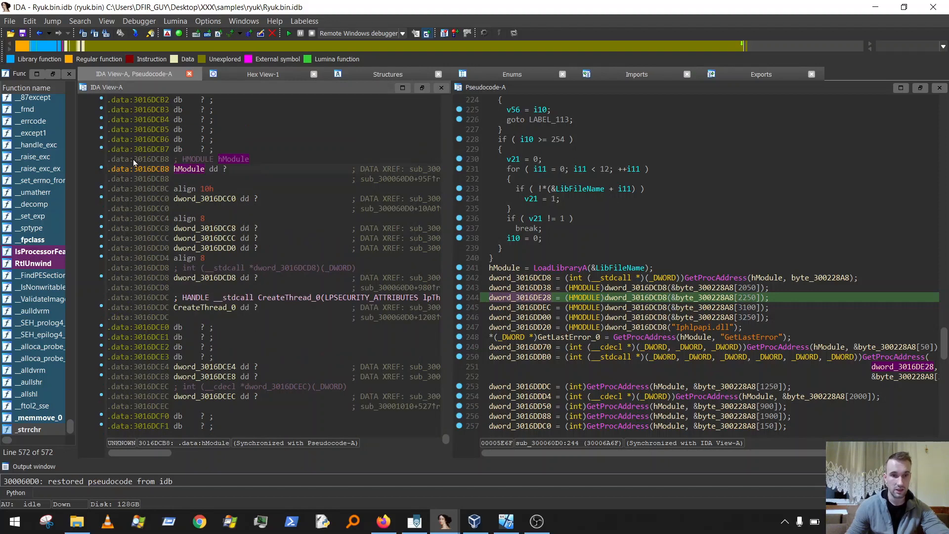
Step: Copy hModule's address from IDA, switch to the text editor and write the note "apis start address: 3016DCB8"
left_click_drag(133, 159, 171, 162)
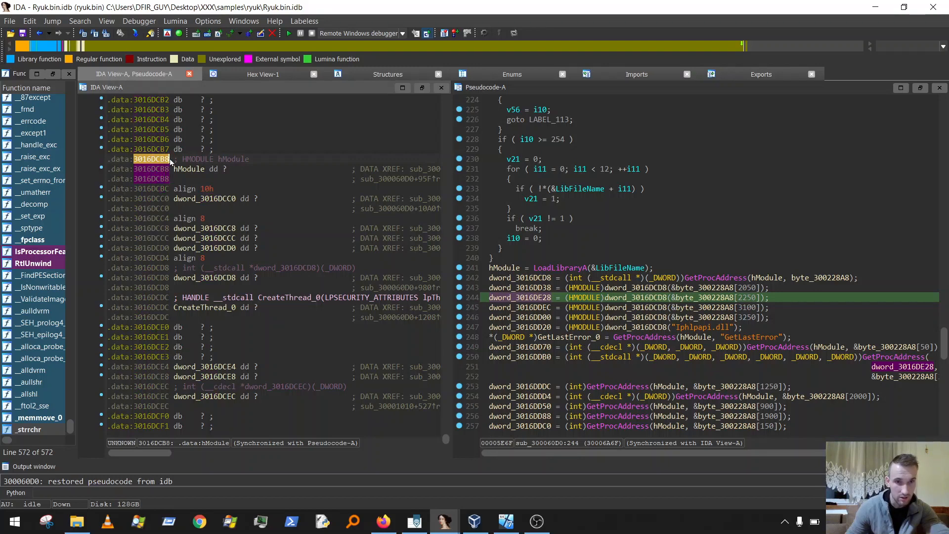
key("ctrl+c")
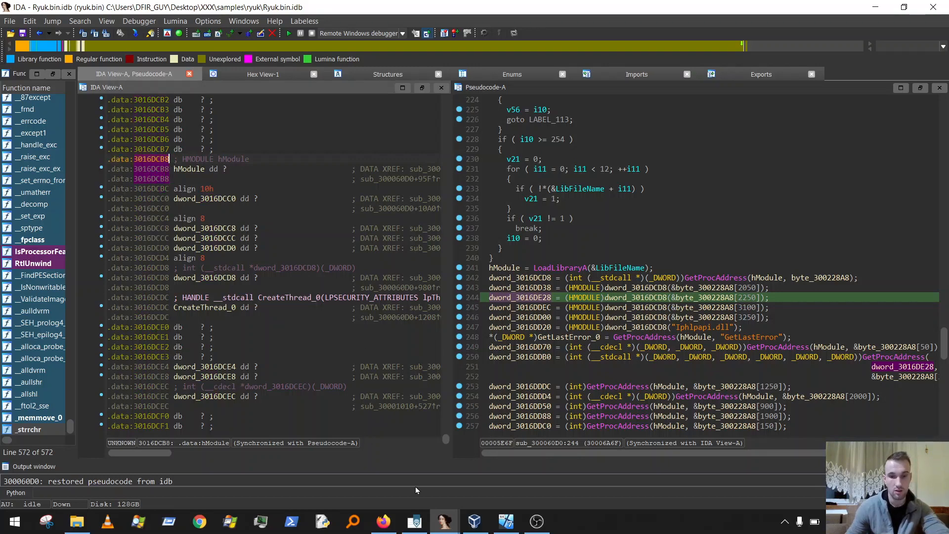
left_click(417, 516)
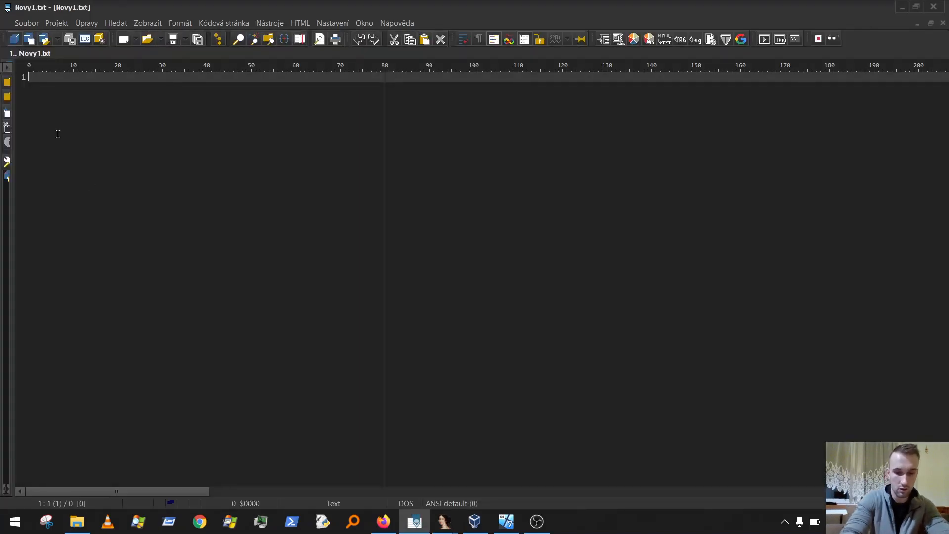
type("api")
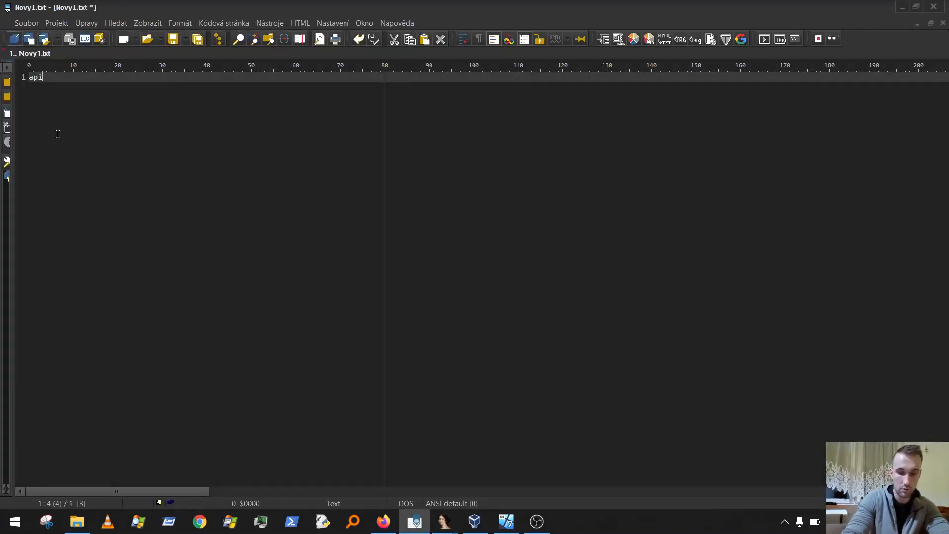
type("s start add")
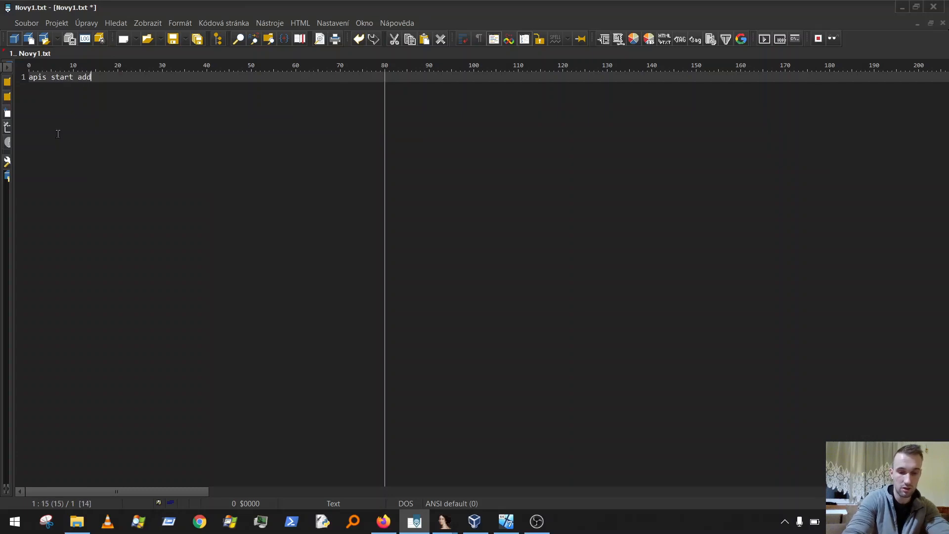
type("ress")
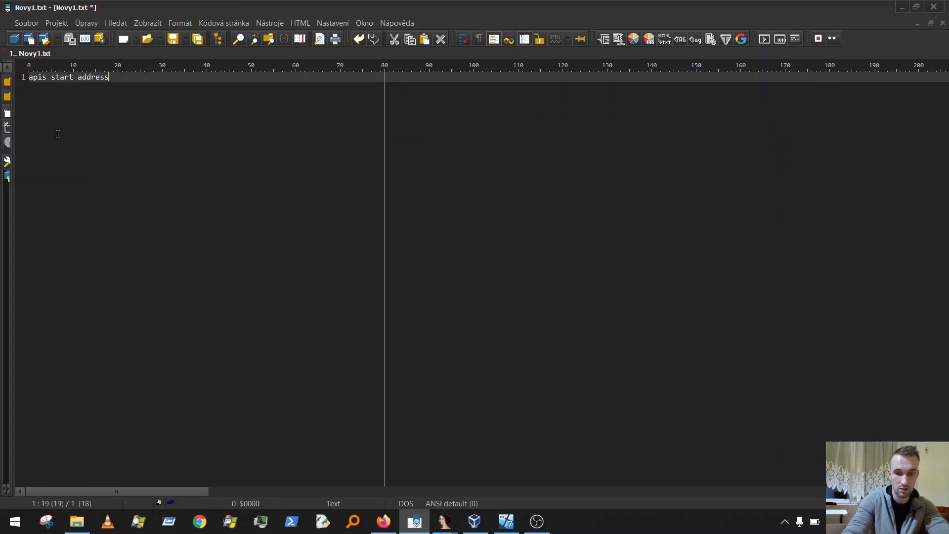
type(":")
key("ctrl+v")
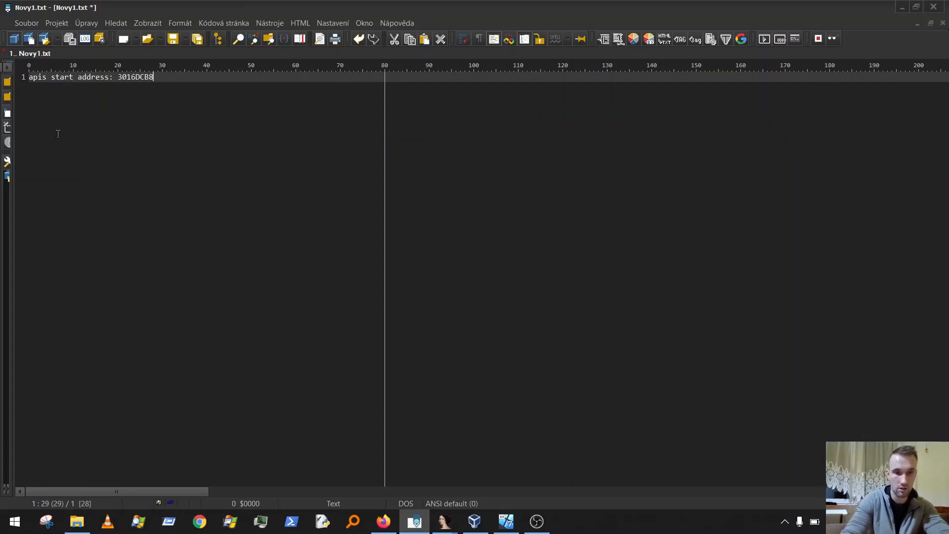
Step: Add a second line to the notes labelled "apis end address:"
key("Return")
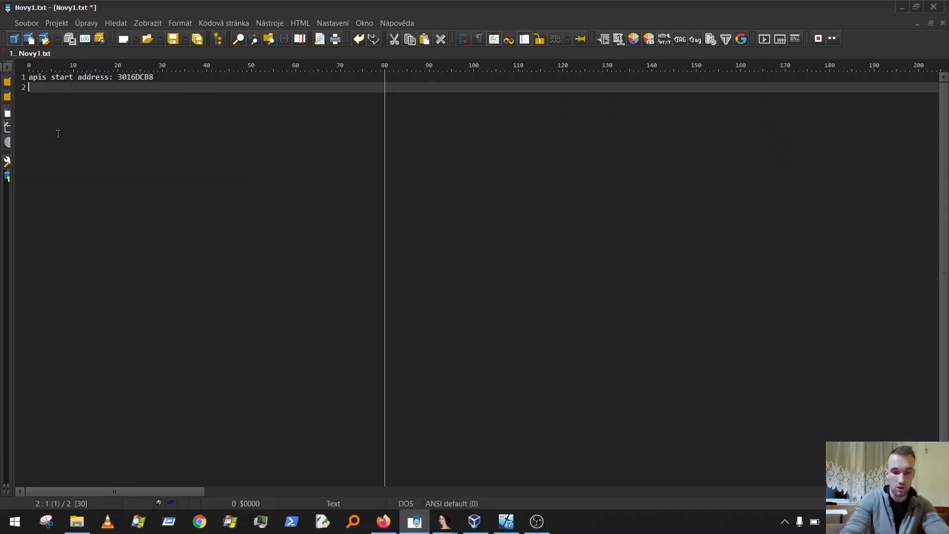
type("apis end a")
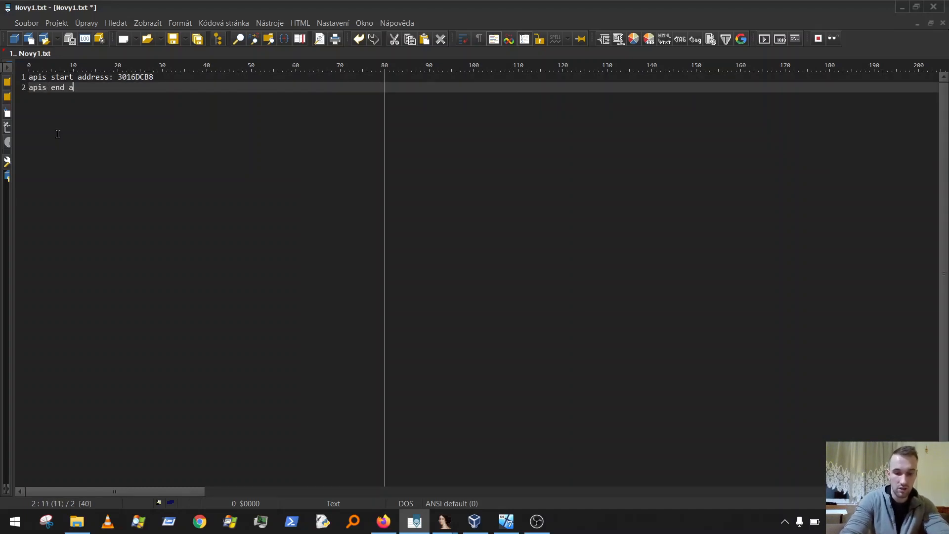
type("ddress:")
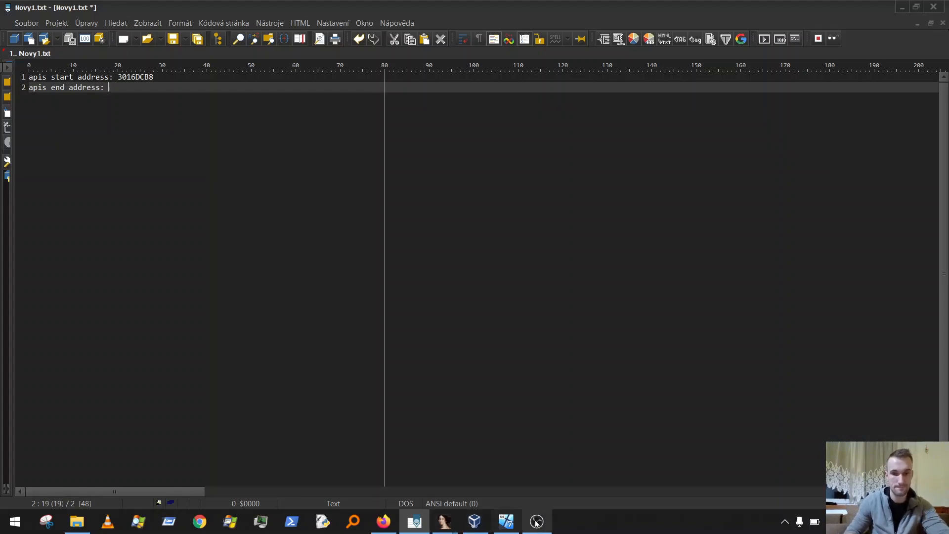
Step: In IDA, locate the address right after dword_3016DE18, and record 3016DE1C as the APIs' end address in the text editor notes
left_click(444, 521)
left_click(497, 475)
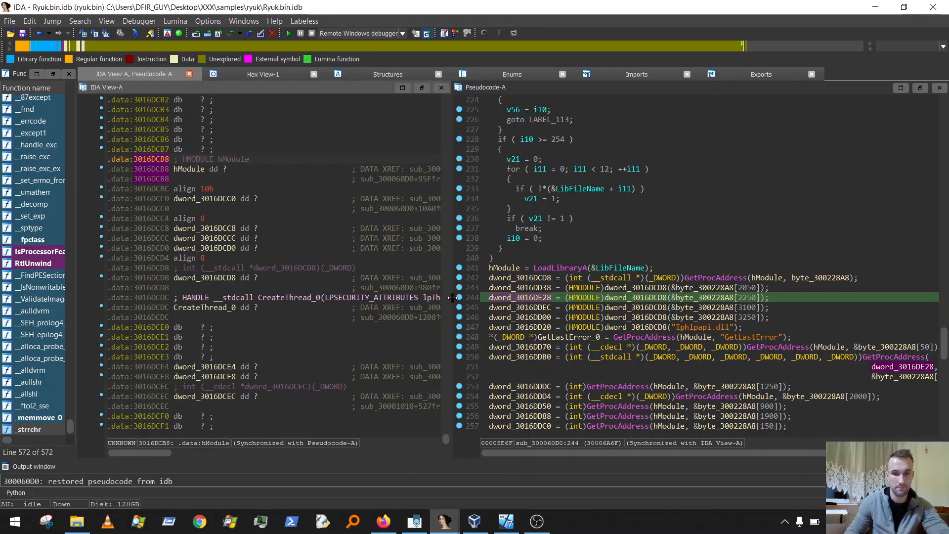
scroll(246, 170, "down", 1)
scroll(246, 170, "down", 20)
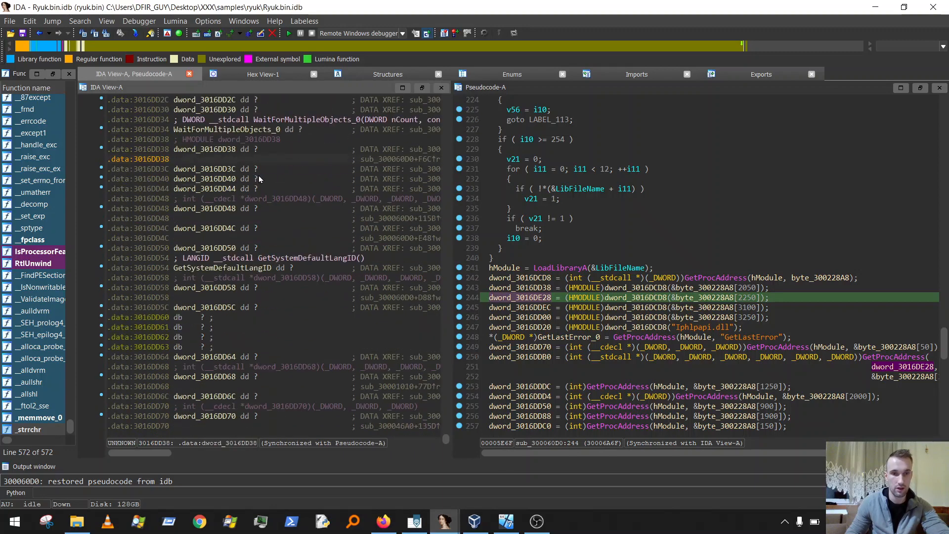
scroll(296, 221, "down", 20)
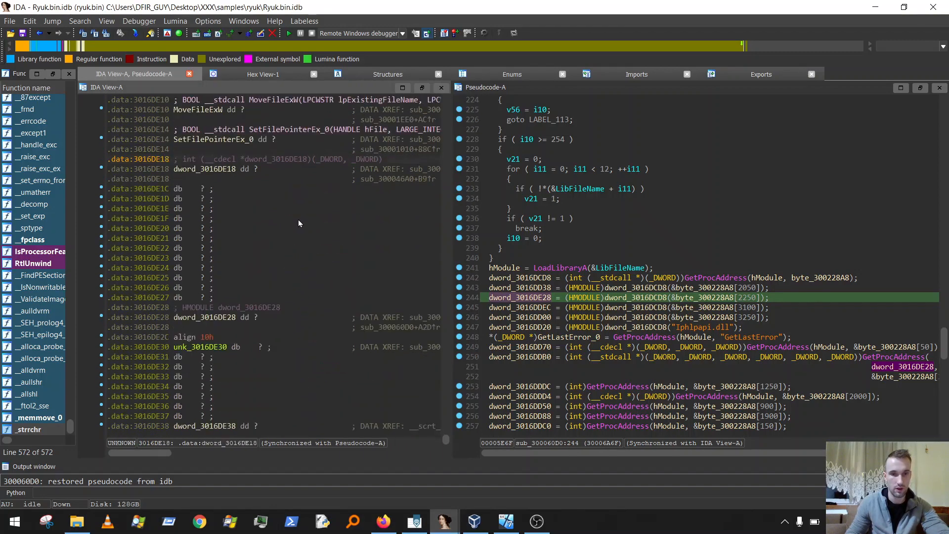
scroll(207, 255, "up", 1)
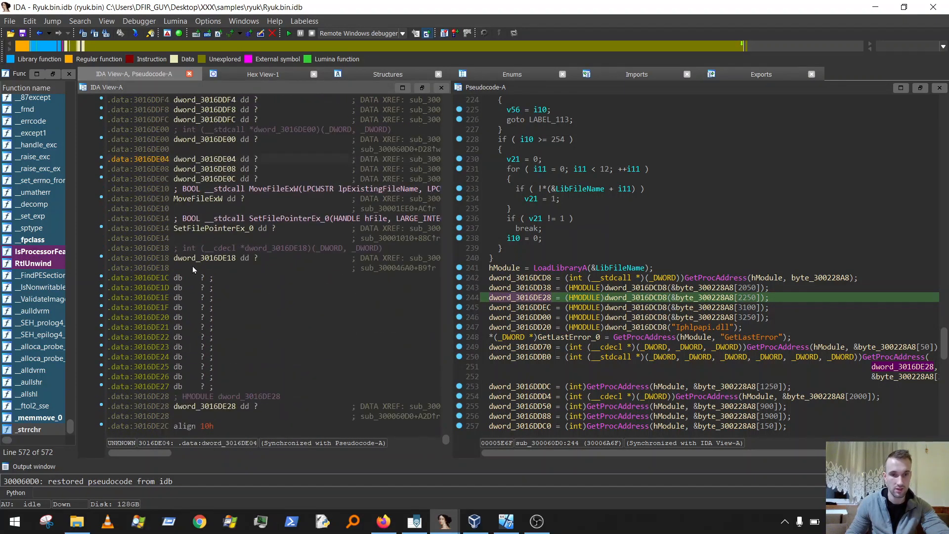
left_click(169, 268)
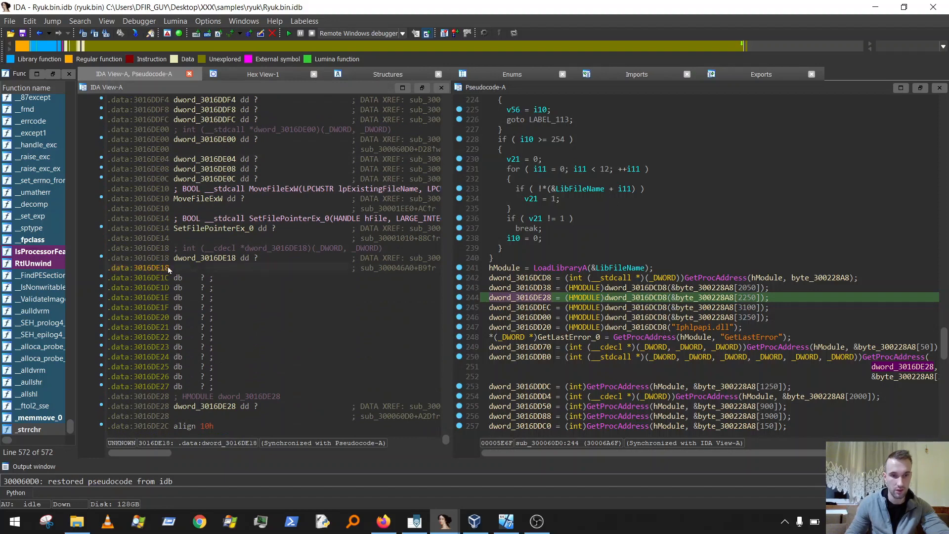
left_click(169, 278)
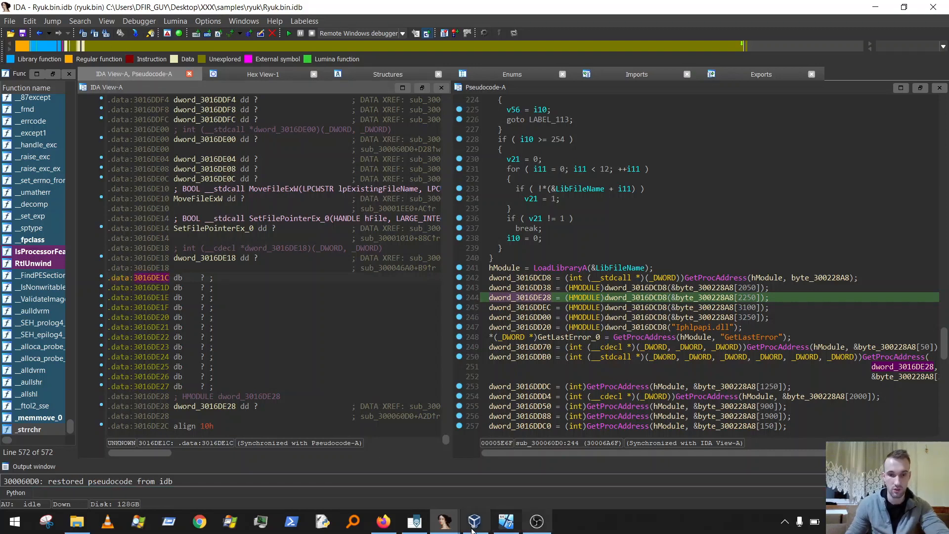
left_click(419, 528)
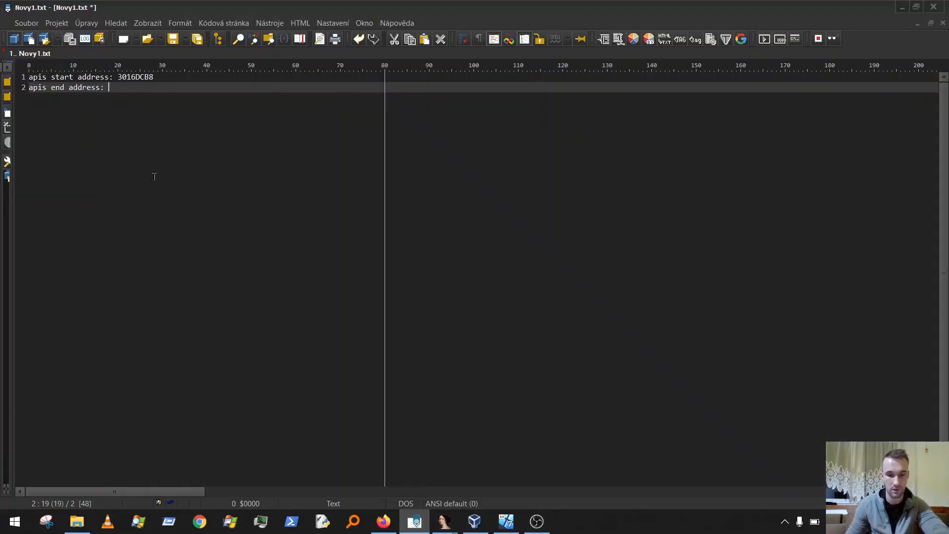
type("3016DE1C")
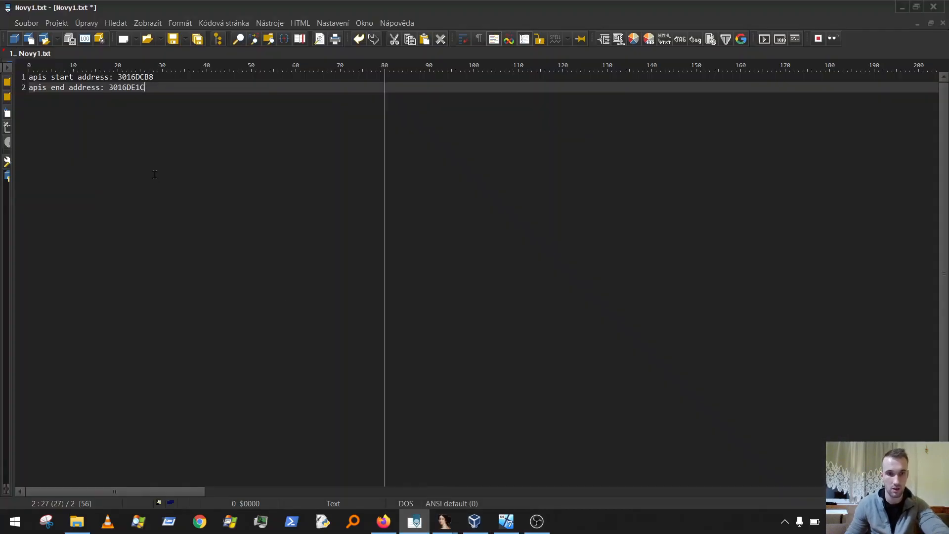
Step: Insert a new first line reading "apis resolving function" above the address notes, separated from them by a blank line
left_click(29, 77)
key("Return")
key("Return")
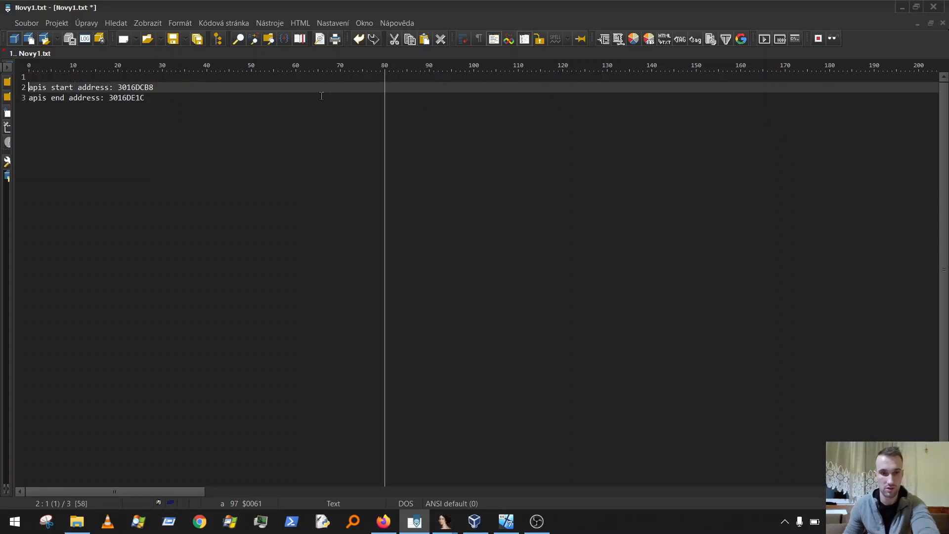
left_click(29, 78)
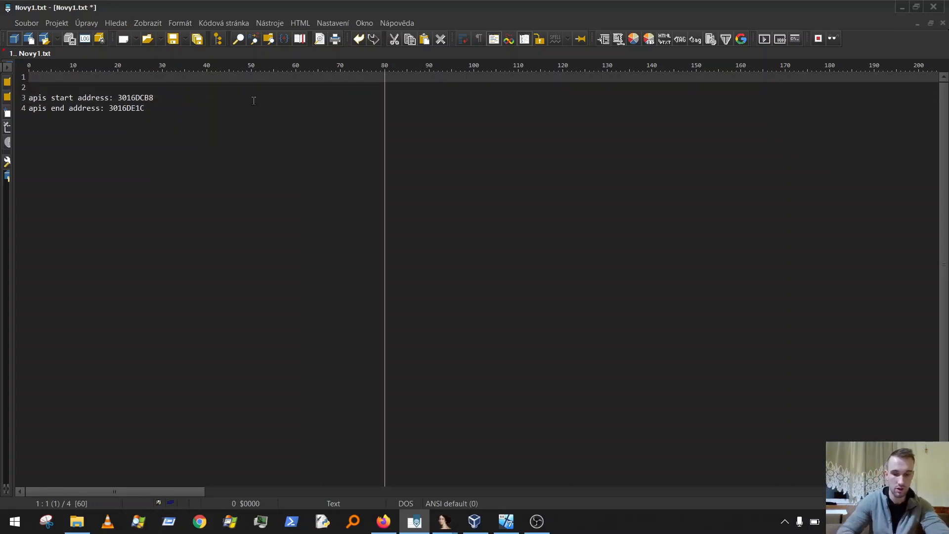
type("apis ")
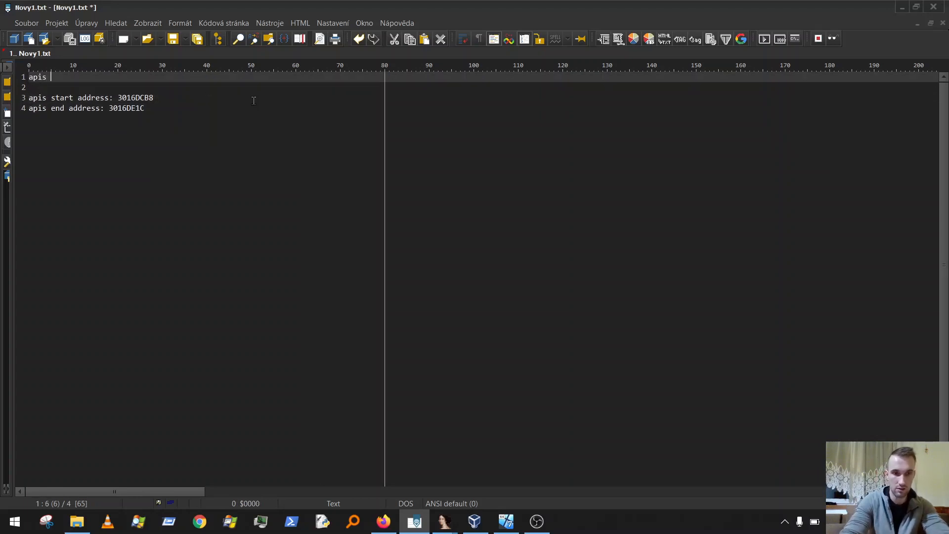
type("resolvij")
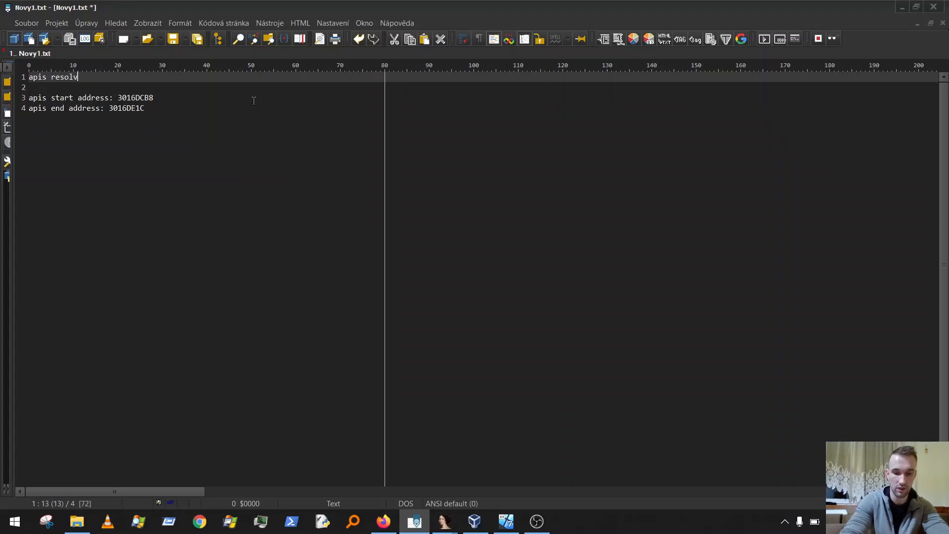
key("BackSpace")
key("BackSpace")
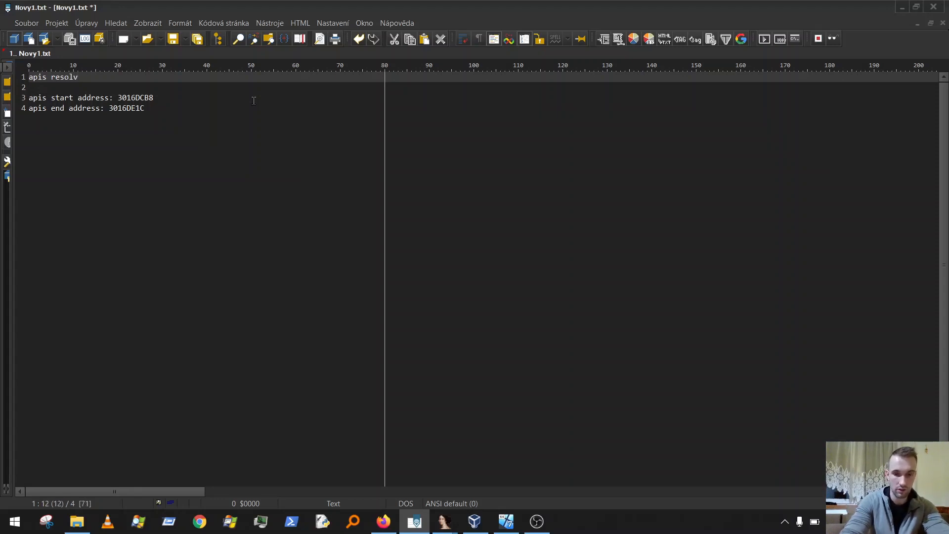
type("ing function")
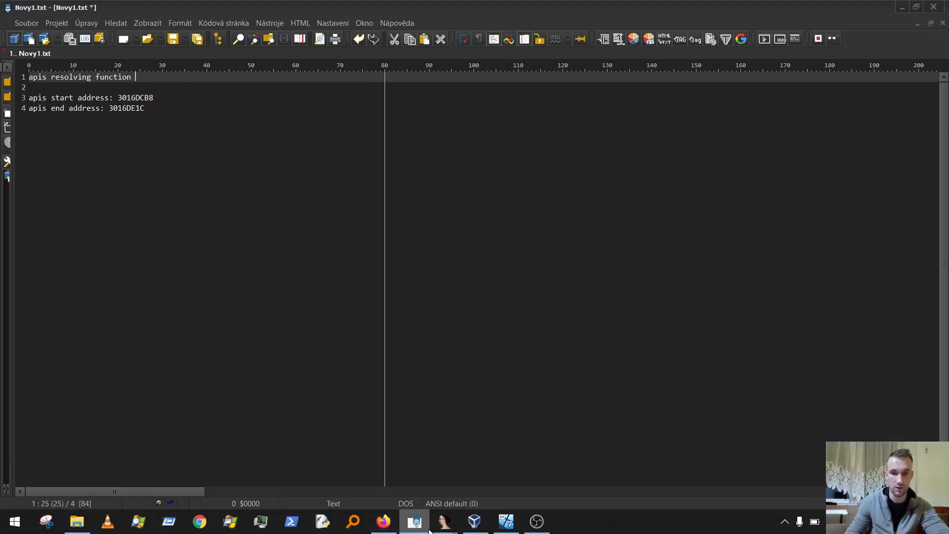
Step: Copy the function name sub_300060D0 from the top of IDA's pseudocode and add it after "apis resolving function" in the text editor notes
left_click(444, 521)
left_click(494, 494)
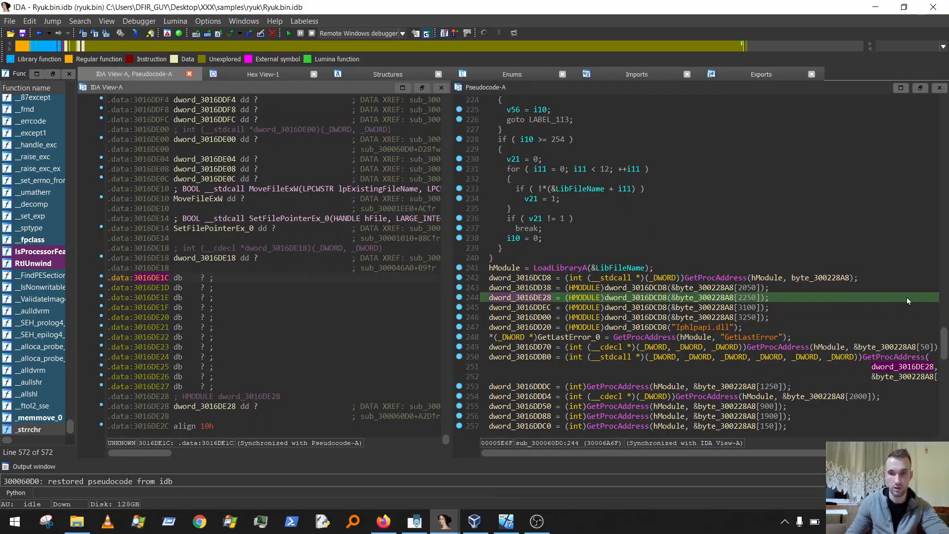
key("Page_Up")
key("Page_Up")
key("Page_Up")
key("Page_Up")
key("Page_Up")
key("Page_Up")
key("Page_Up")
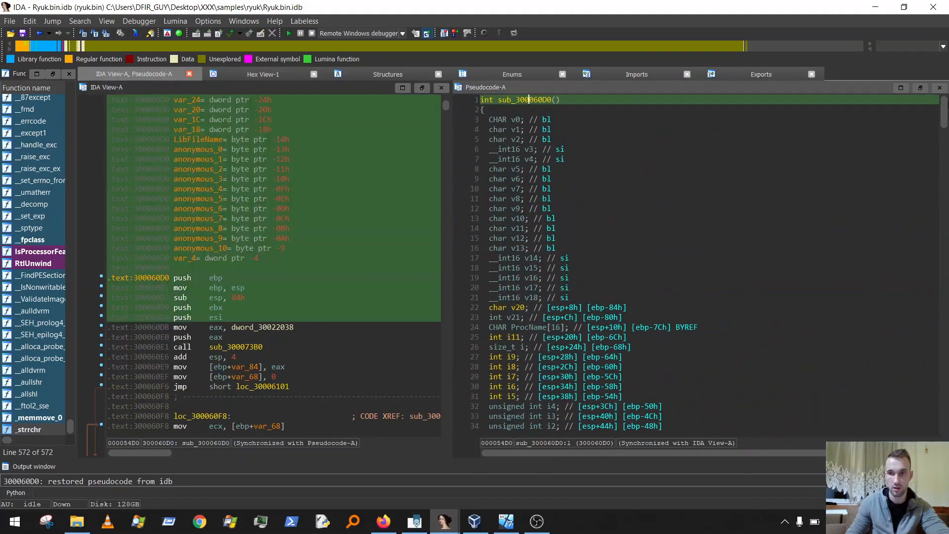
left_click(498, 101)
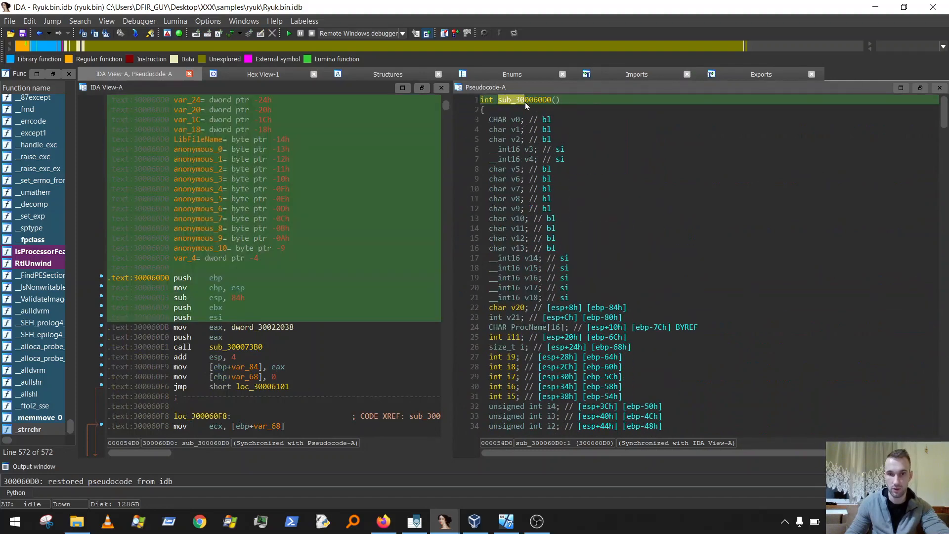
left_click_drag(536, 100, 550, 99)
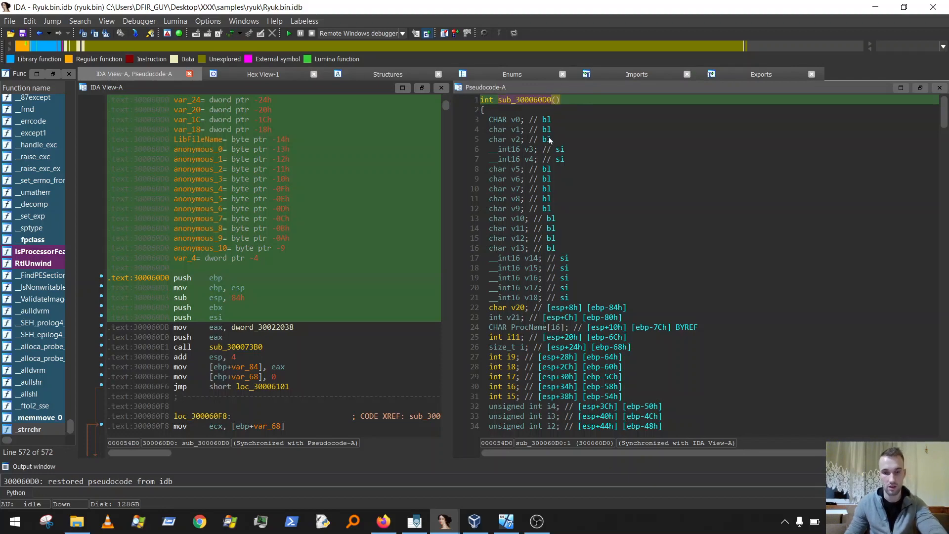
left_click(414, 521)
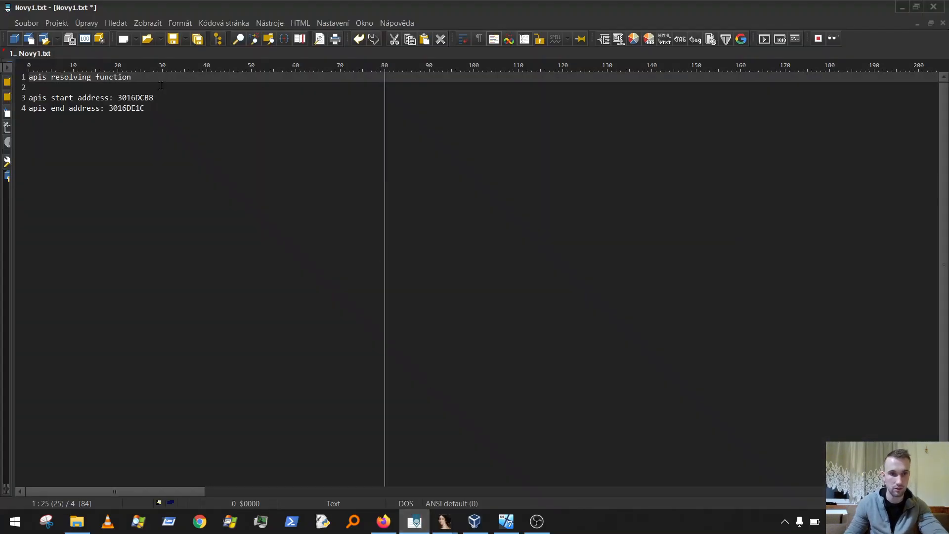
type("sub_300060D0")
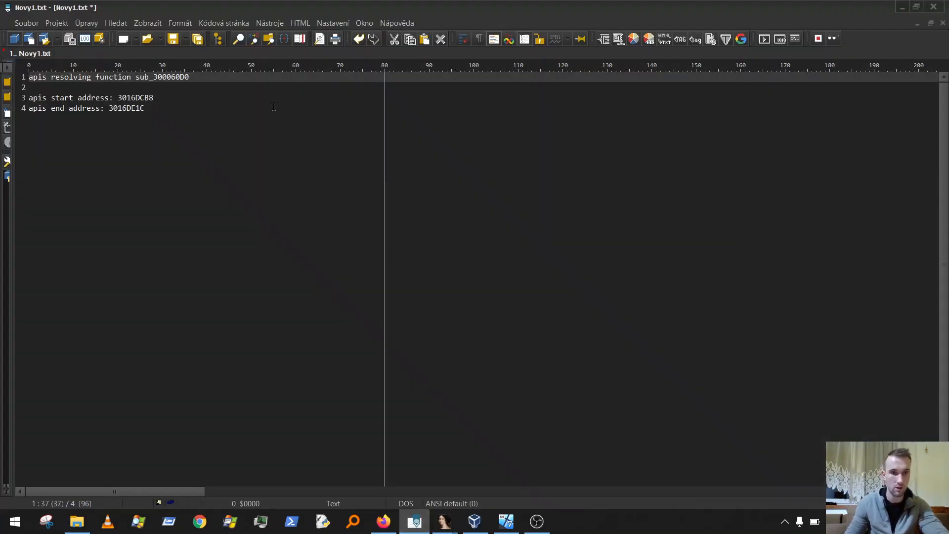
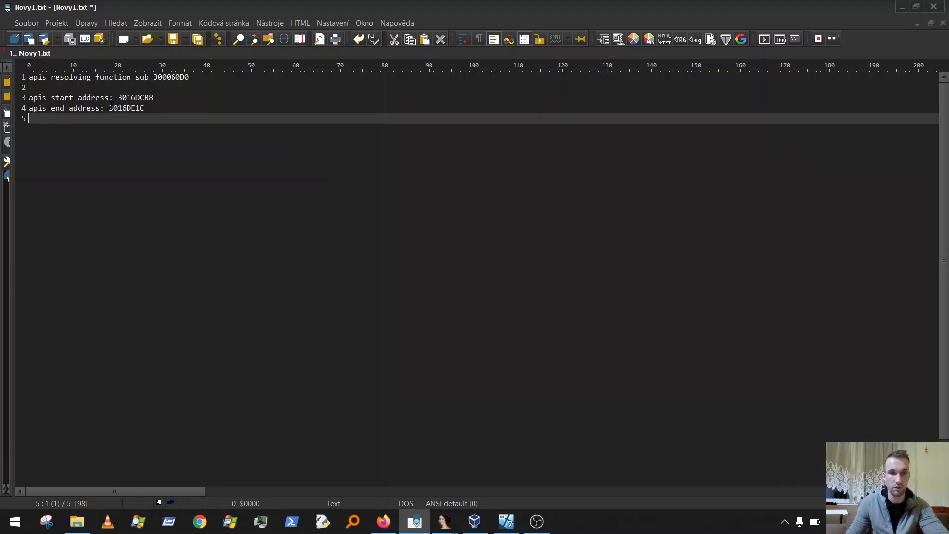
left_click_drag(48, 97, 156, 98)
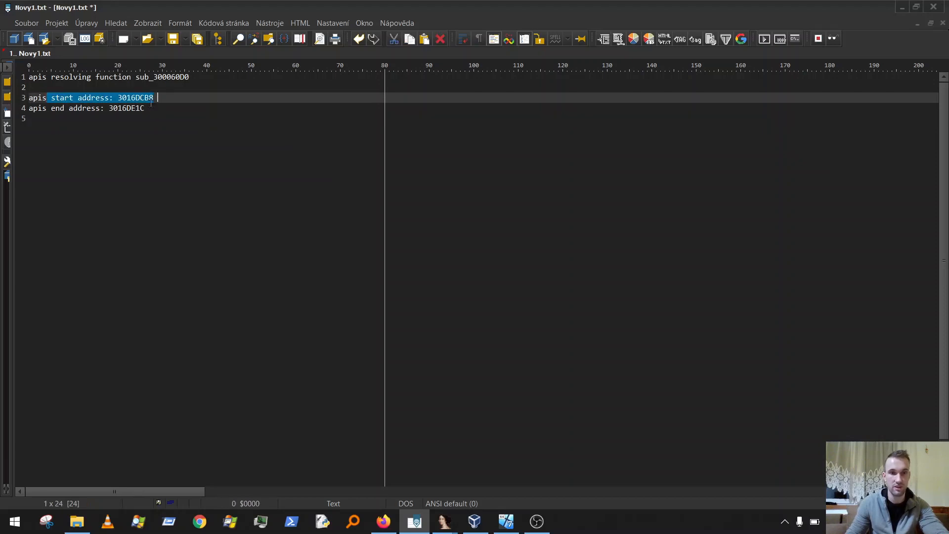
triple_click(39, 107)
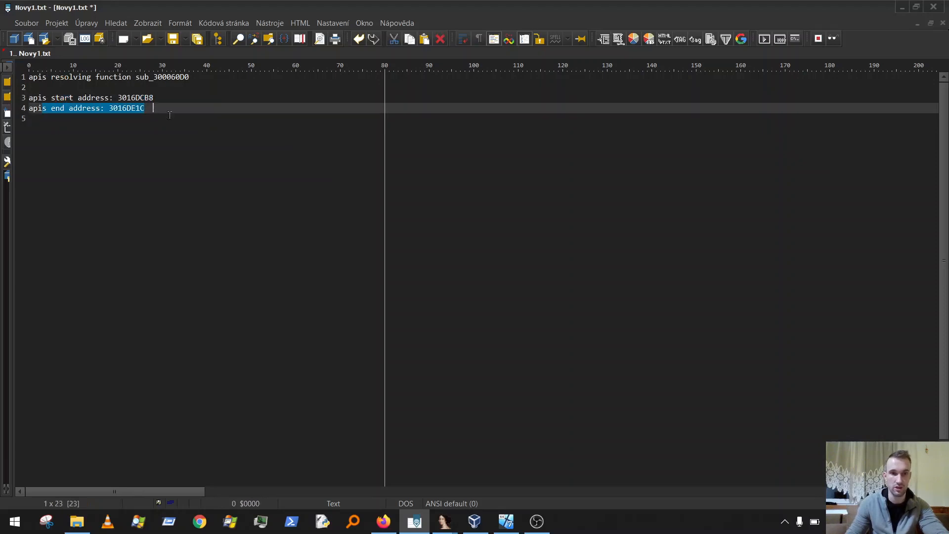
left_click(177, 121)
Step: Open bpython below the notes and begin a subtraction with the APIs' end address copied from the notes, 0x3016DE1C
left_click(323, 520)
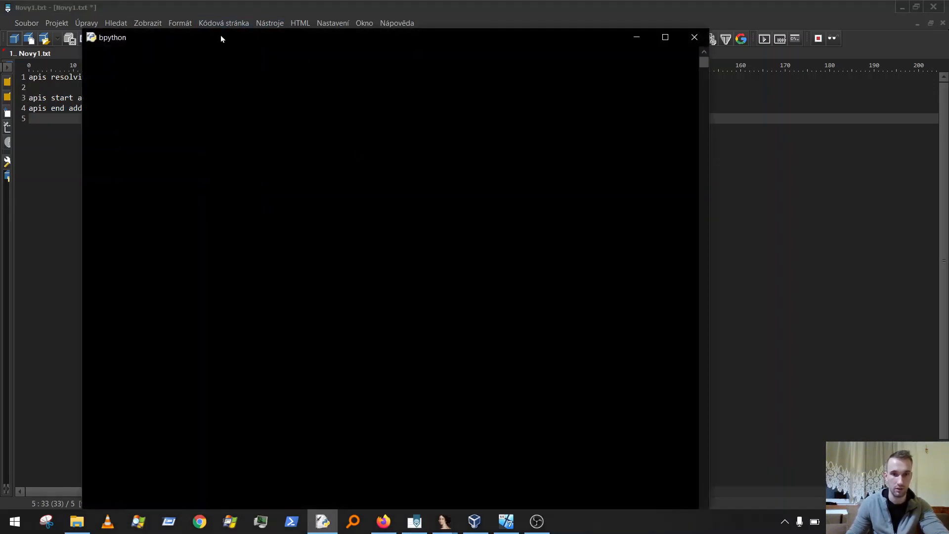
left_click_drag(221, 36, 222, 153)
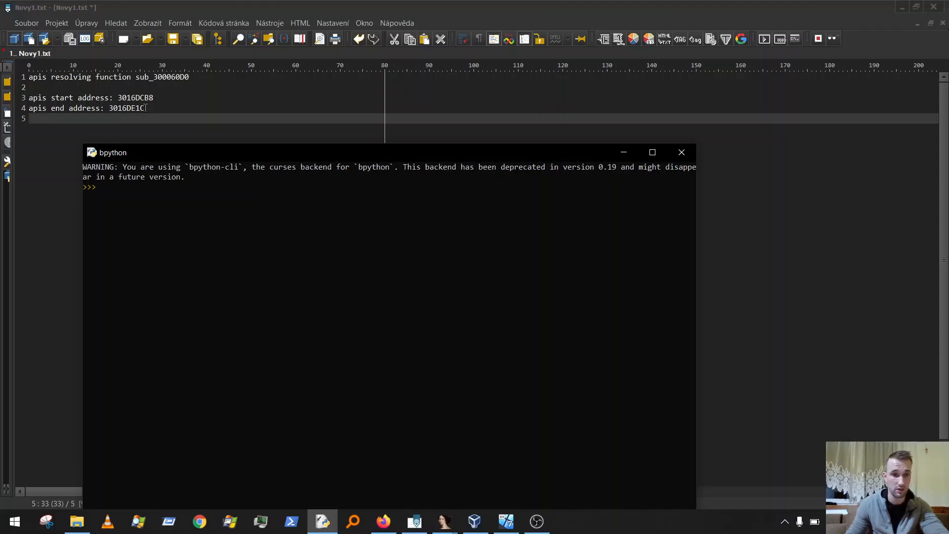
left_click(146, 108)
left_click_drag(146, 108, 108, 107)
key("ctrl+c")
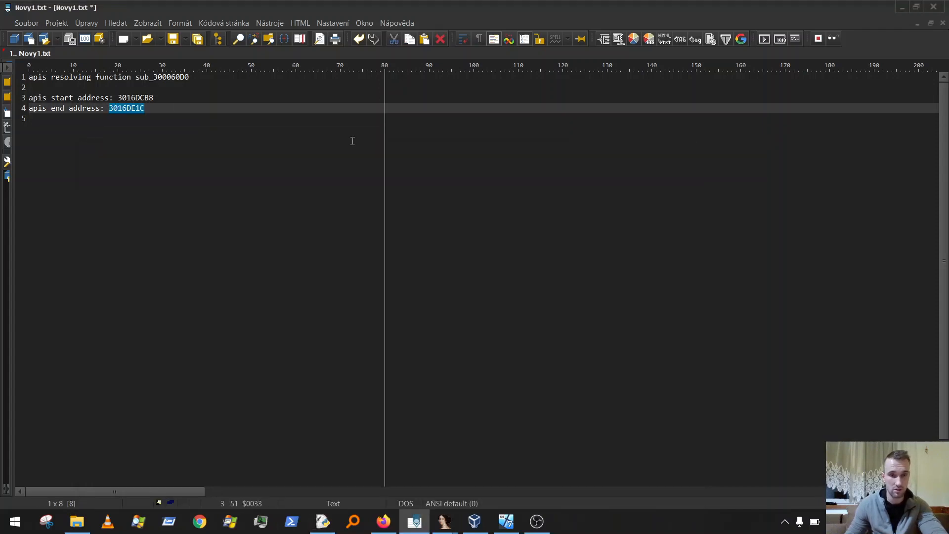
left_click(324, 523)
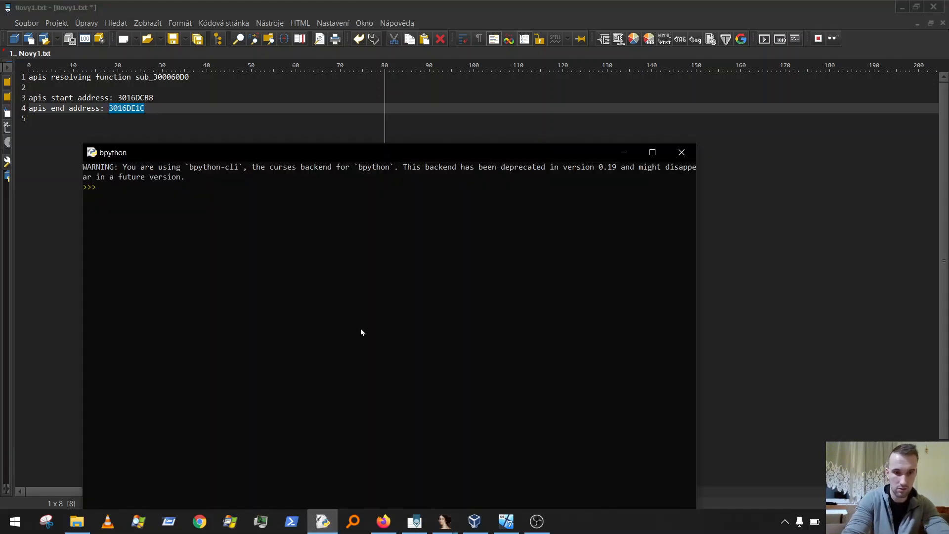
type("0x")
right_click(361, 332)
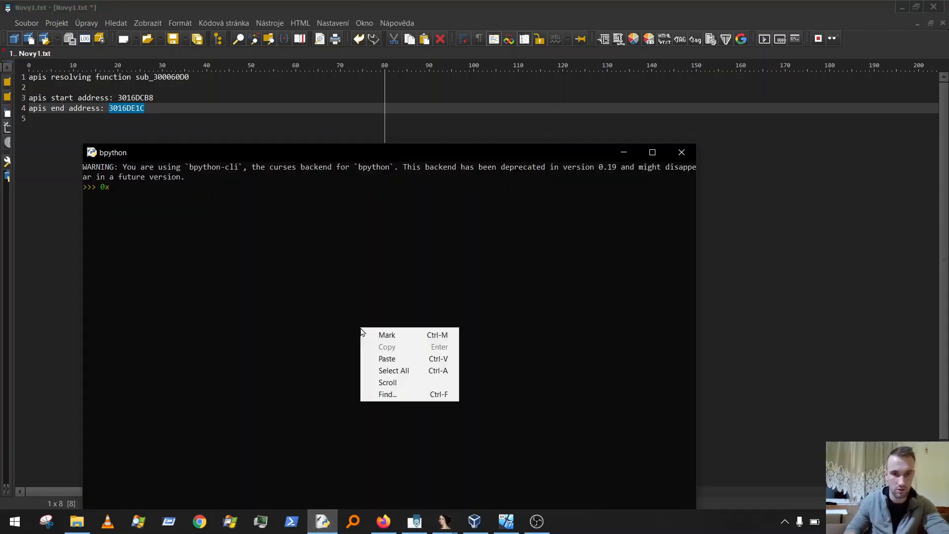
left_click(395, 359)
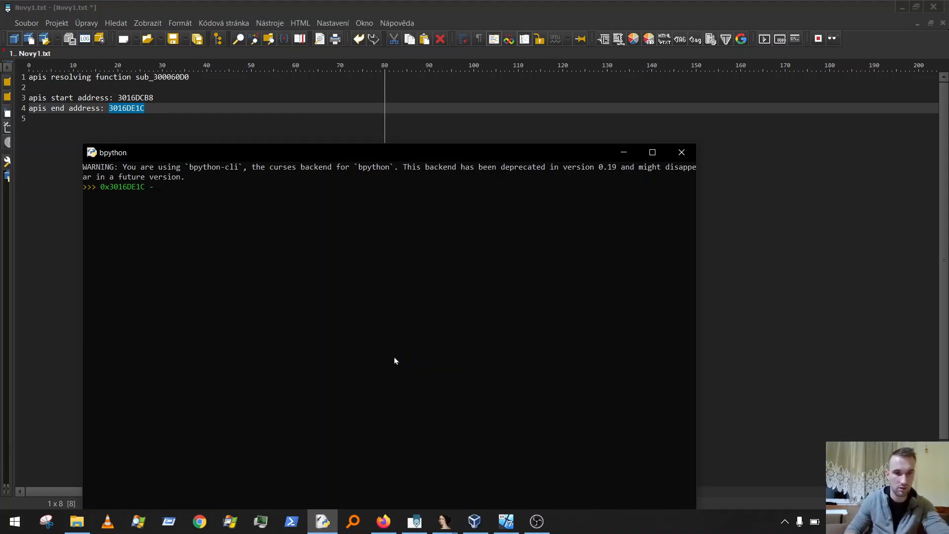
Step: Copy the APIs' start address from the notes, complete the bpython expression as 0x3016DE1C - 0x3016DCB8, and run it
left_click_drag(162, 96, 115, 97)
key("ctrl+c")
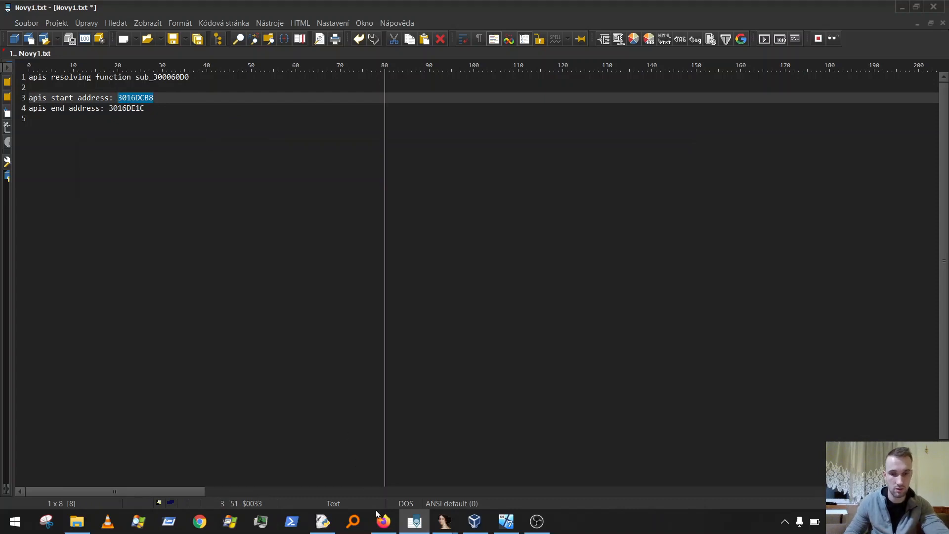
left_click(322, 520)
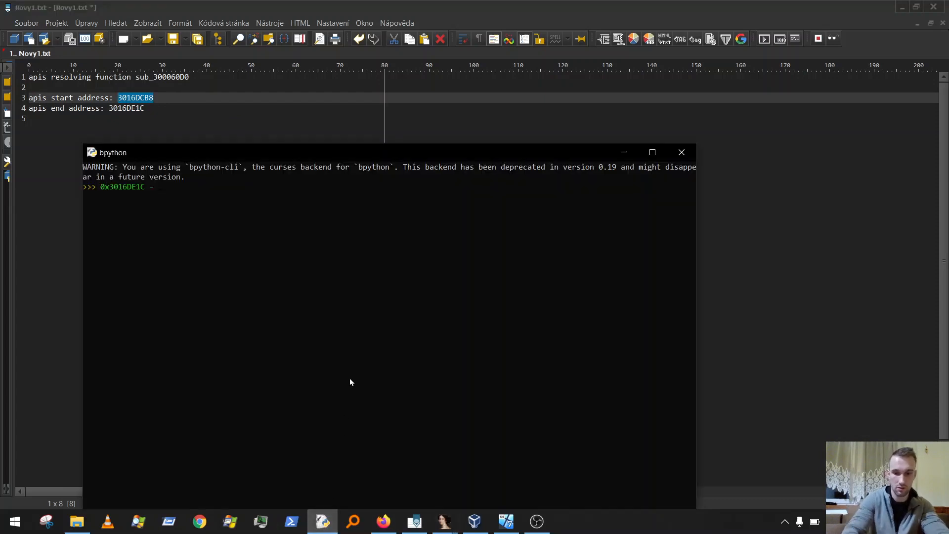
type("x")
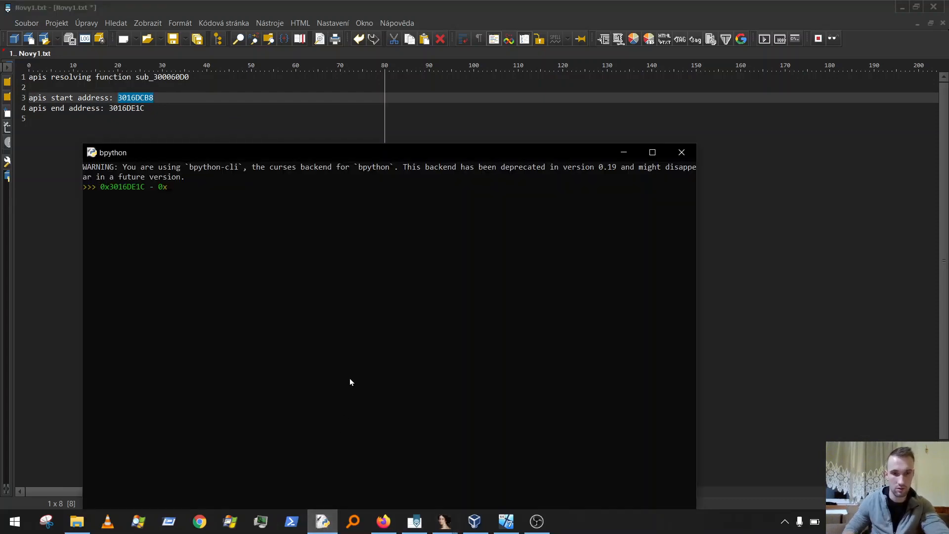
right_click(348, 329)
left_click(398, 365)
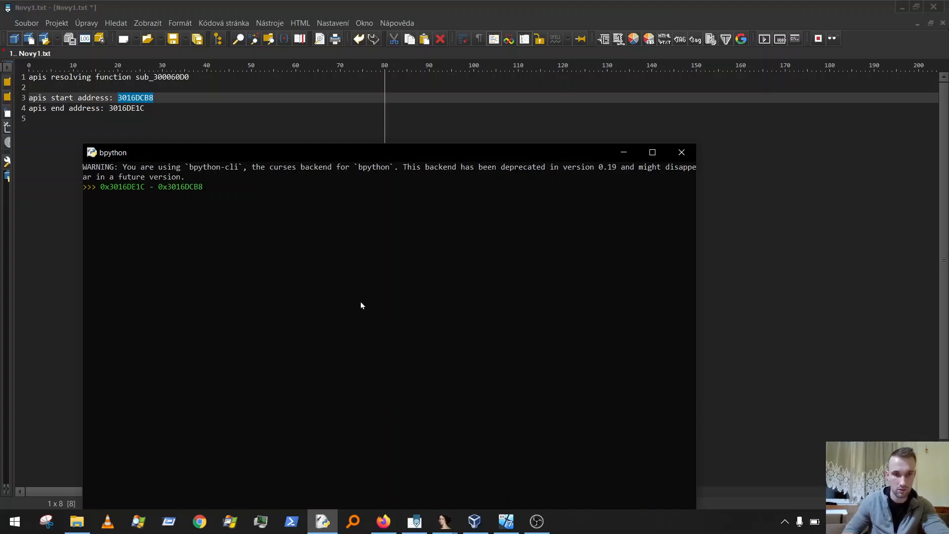
key("Return")
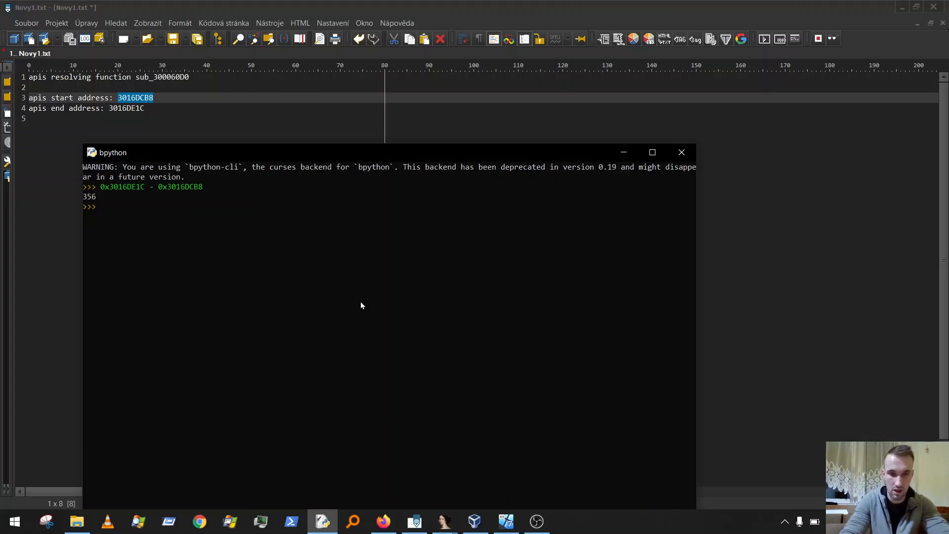
Step: Convert the subtraction result to hexadecimal by running hex(_)
type("hex")
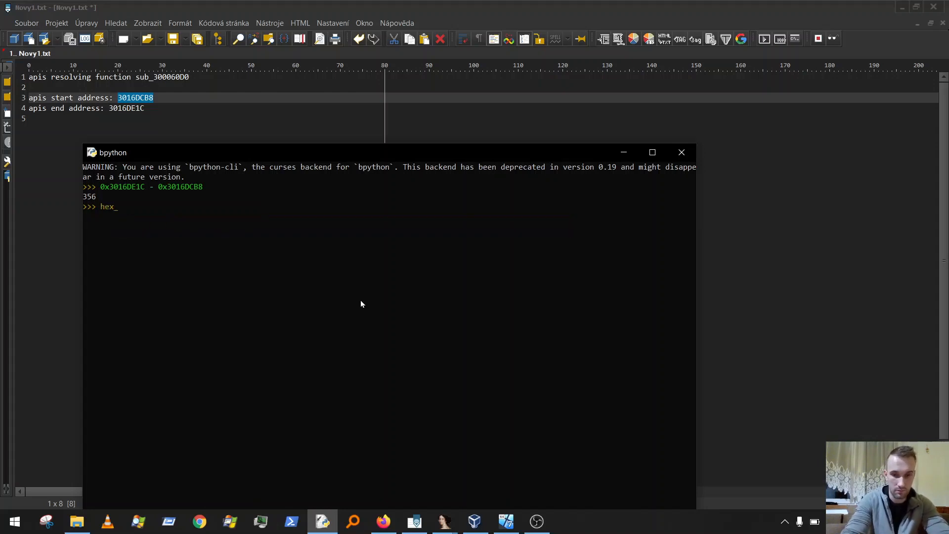
type("( )")
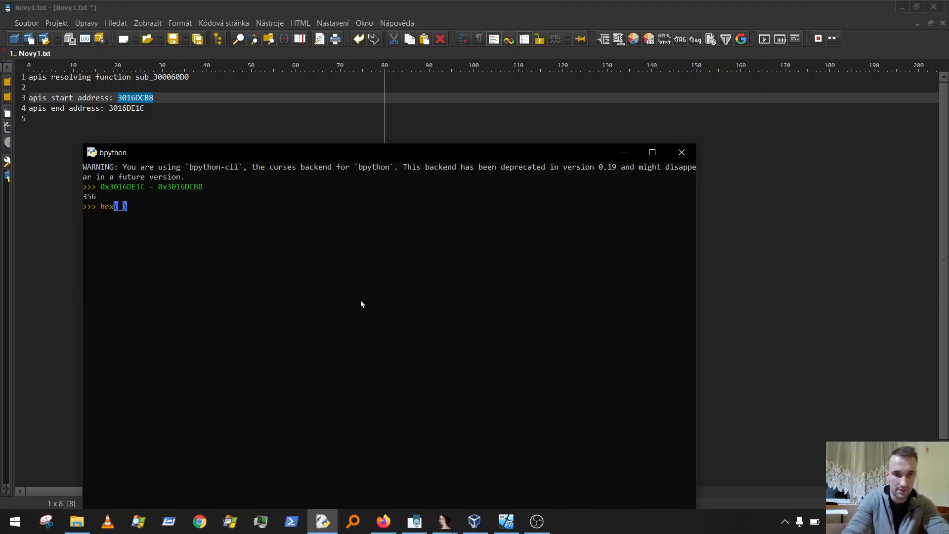
key("Return")
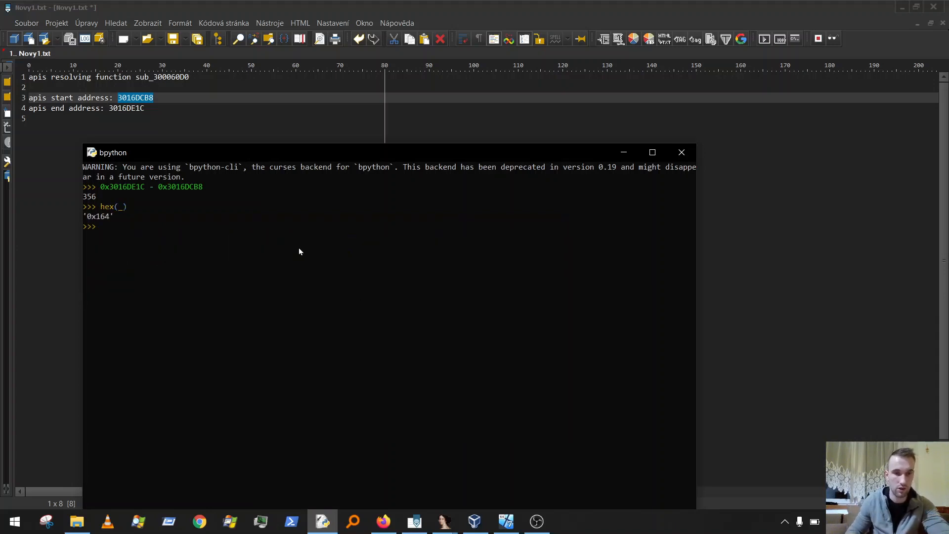
Step: Copy the hexadecimal digits 164 from the bpython output without the 0x prefix, and close bpython
right_click(99, 215)
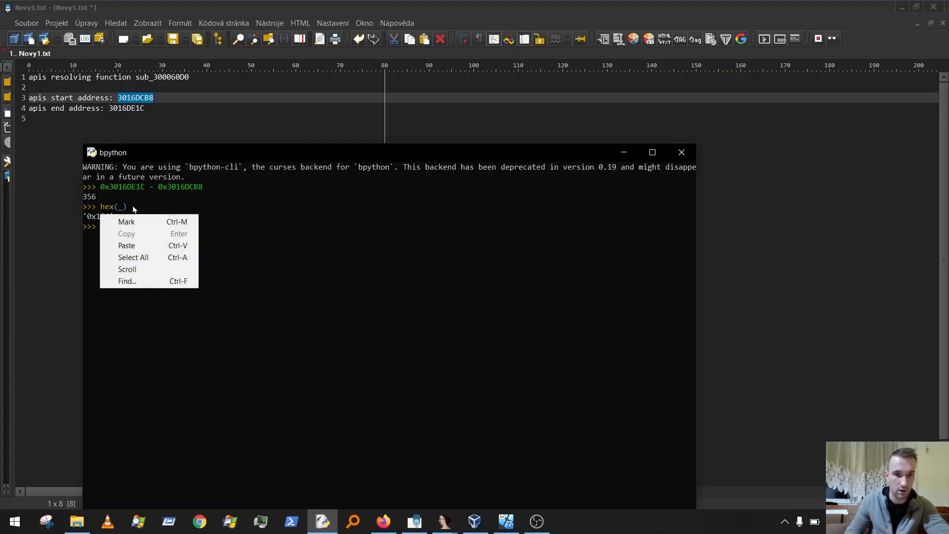
left_click(103, 220)
left_click_drag(97, 217, 109, 220)
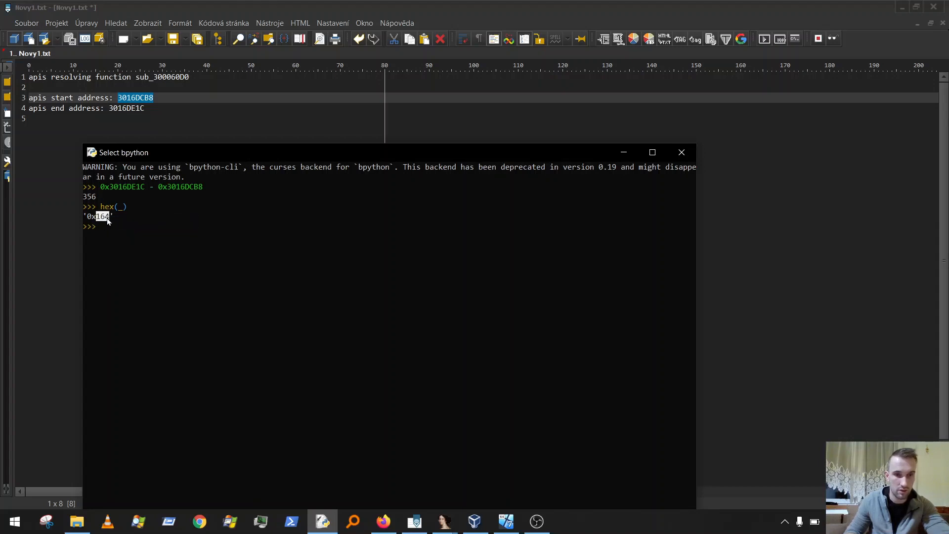
key("Return")
left_click(682, 152)
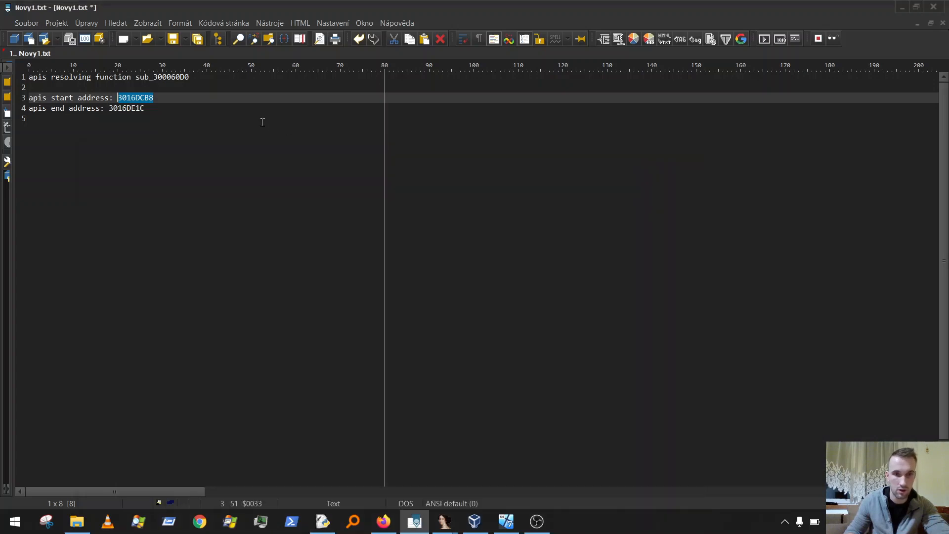
Step: Add a line reading "size: 164" below the APIs' end address in the notes
left_click(166, 108)
key("Return")
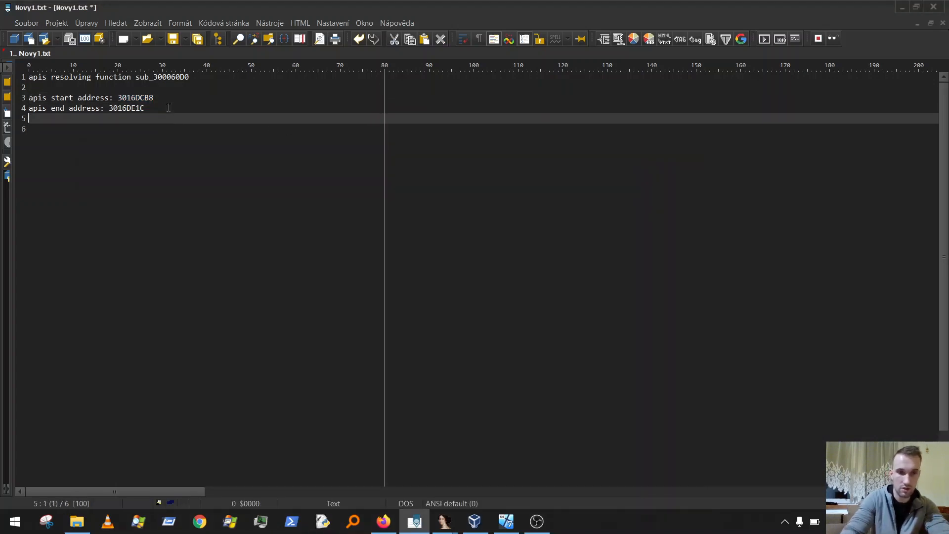
type("size")
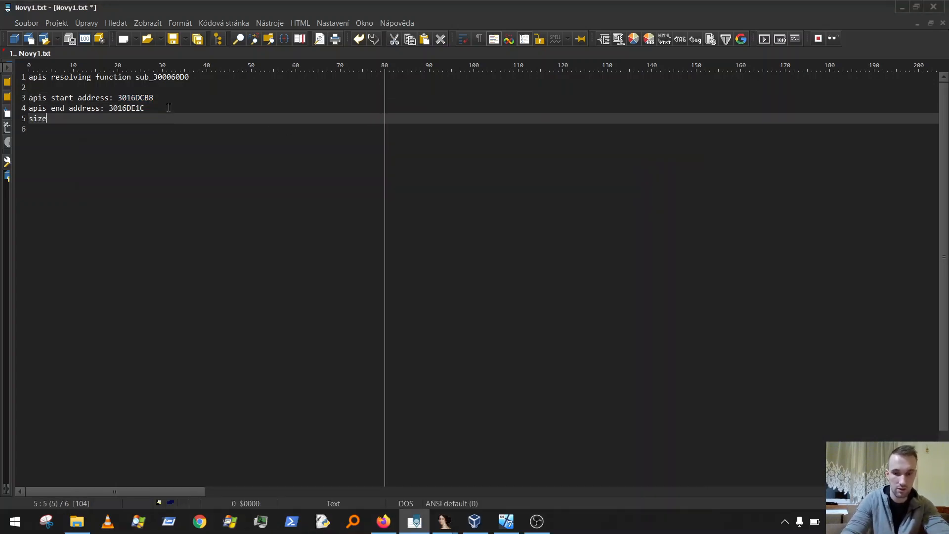
type(": ")
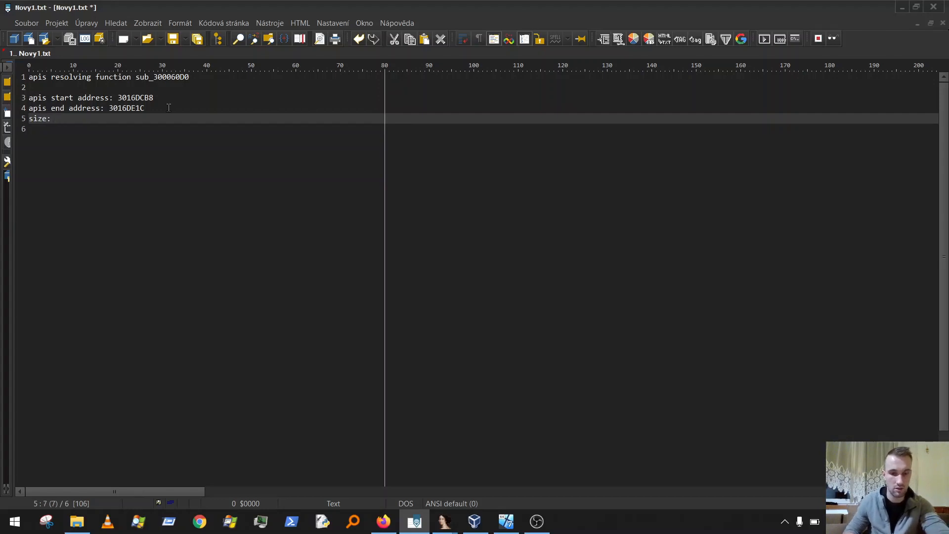
type("164")
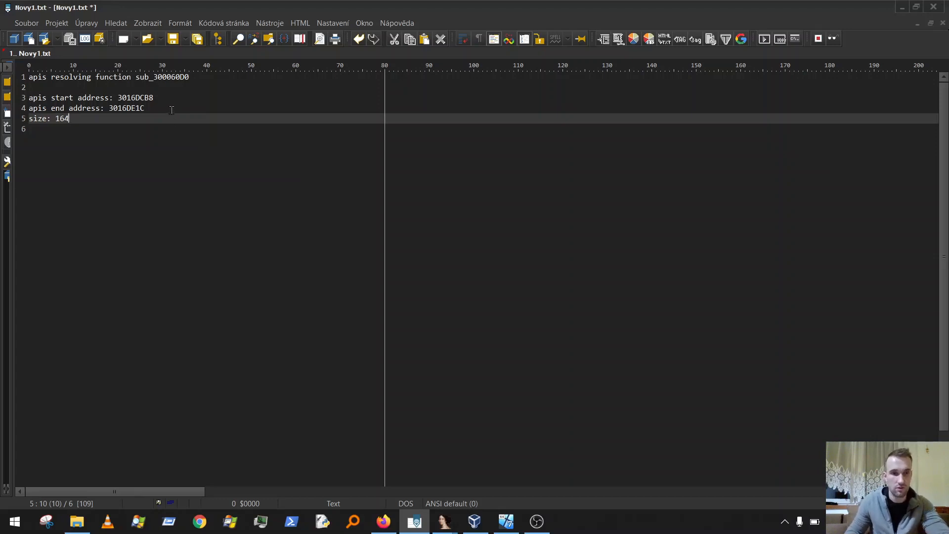
Step: Review the noted API start address, end address, size and resolving function name in turn
double_click(117, 96)
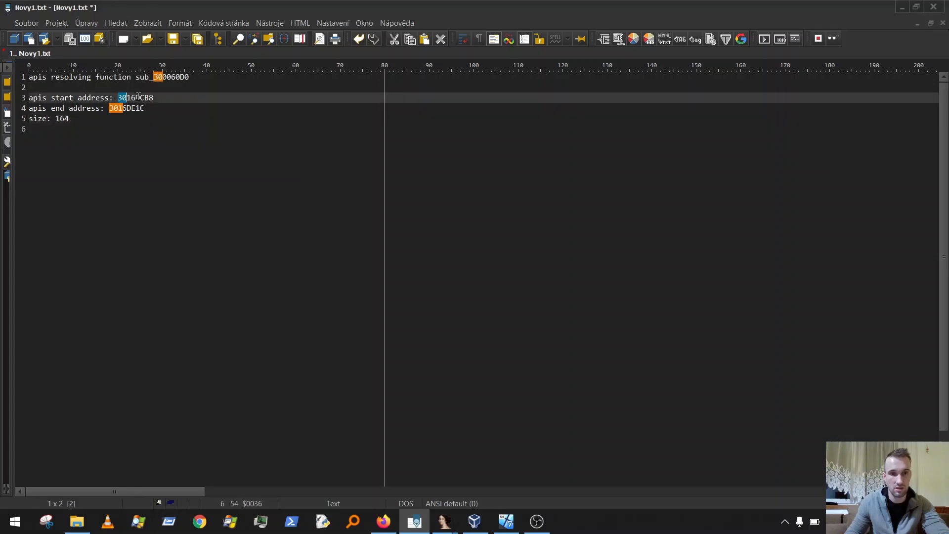
left_click(111, 107)
double_click(111, 107)
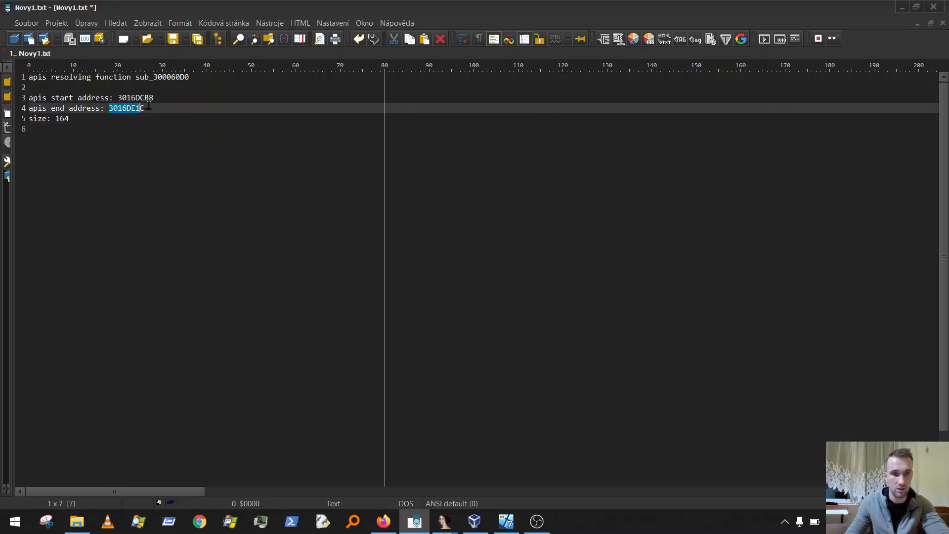
left_click(55, 119)
left_click_drag(55, 118, 71, 117)
left_click(73, 119)
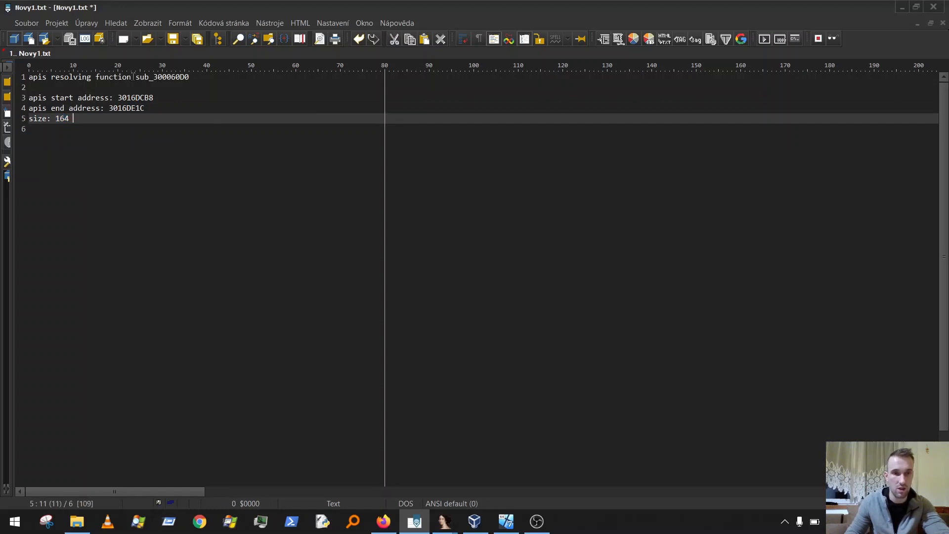
mouse_move(133, 77)
left_mouse_down()
mouse_move(198, 78)
mouse_move(135, 77)
left_mouse_up()
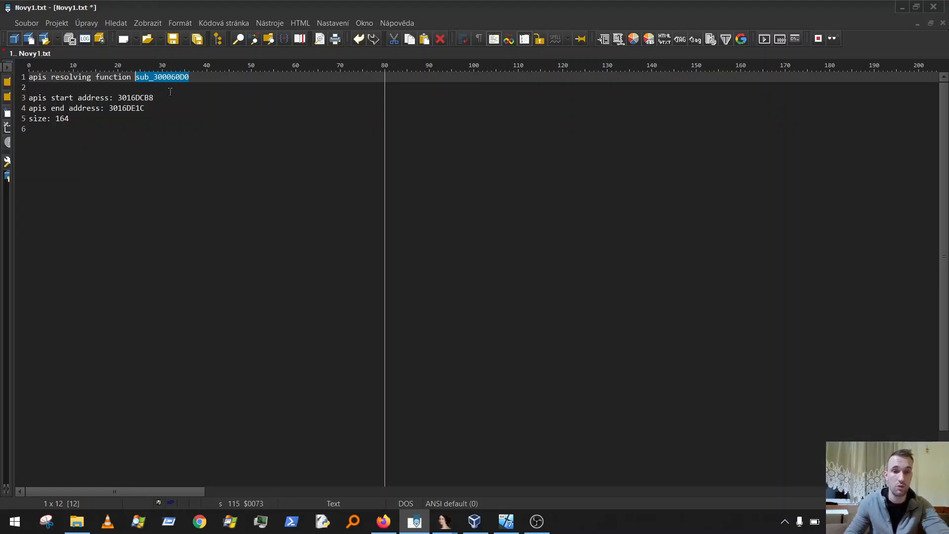
Step: Switch to the Ryuk.bin.idb database in IDA and list the cross-references to sub_300060D0
left_click(444, 521)
left_click(494, 466)
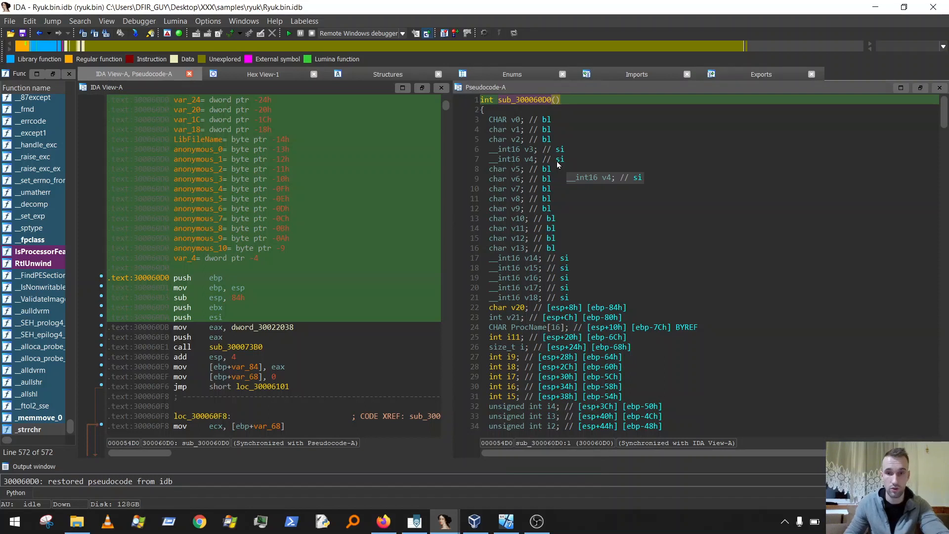
left_click(595, 100)
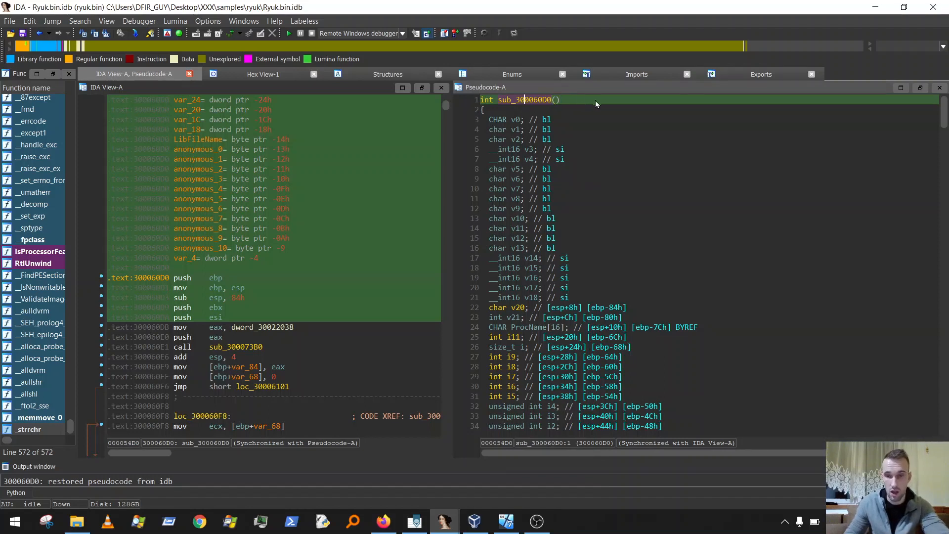
left_click(530, 101)
key("x")
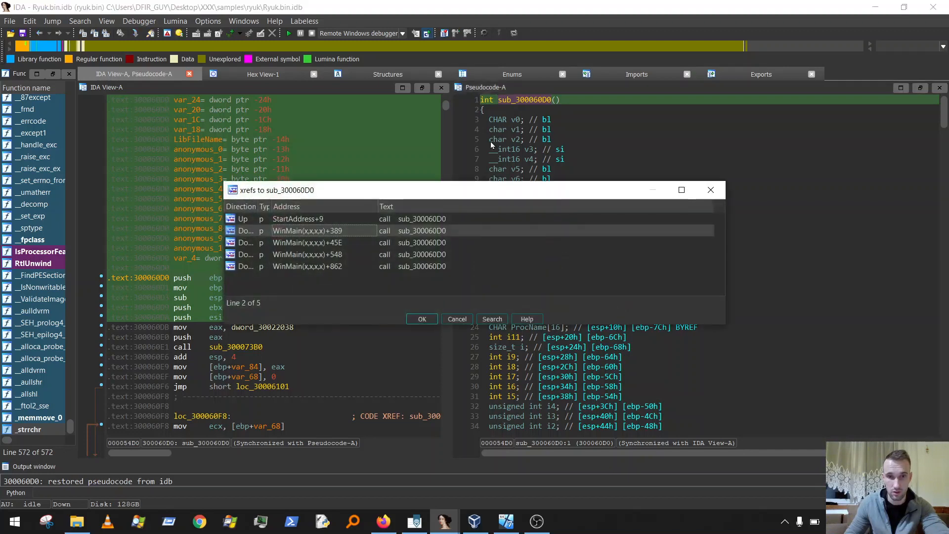
Step: Look through the StartAddress and WinMain callers in the cross-reference list of sub_300060D0
key("Down")
key("Down")
key("Down")
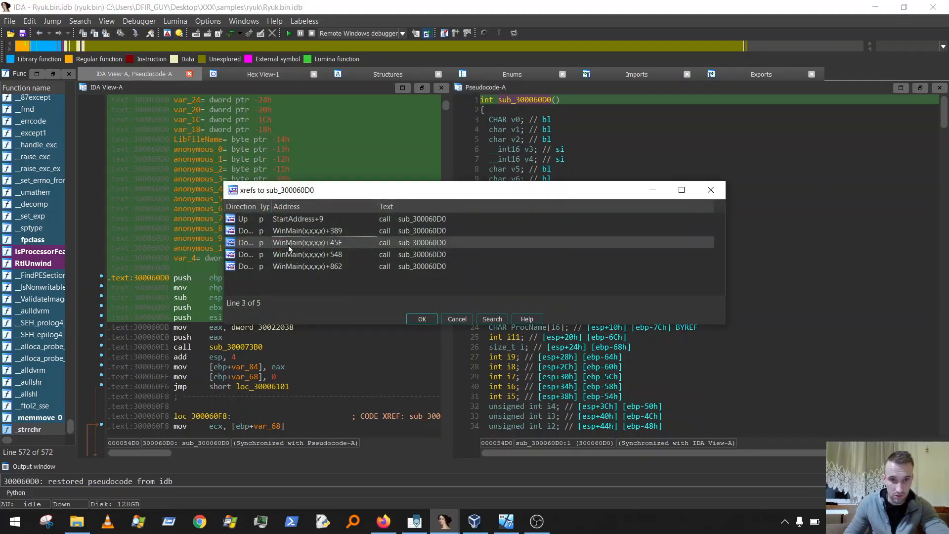
key("Up")
key("Up")
key("Up")
key("Up")
key("Down")
key("Down")
key("Down")
key("Down")
left_click(303, 242)
left_click(304, 254)
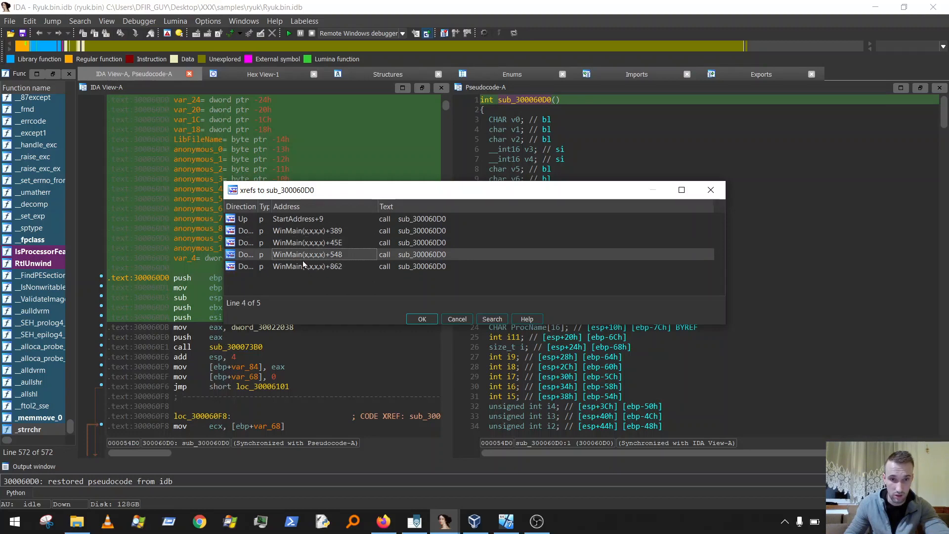
left_click(297, 220)
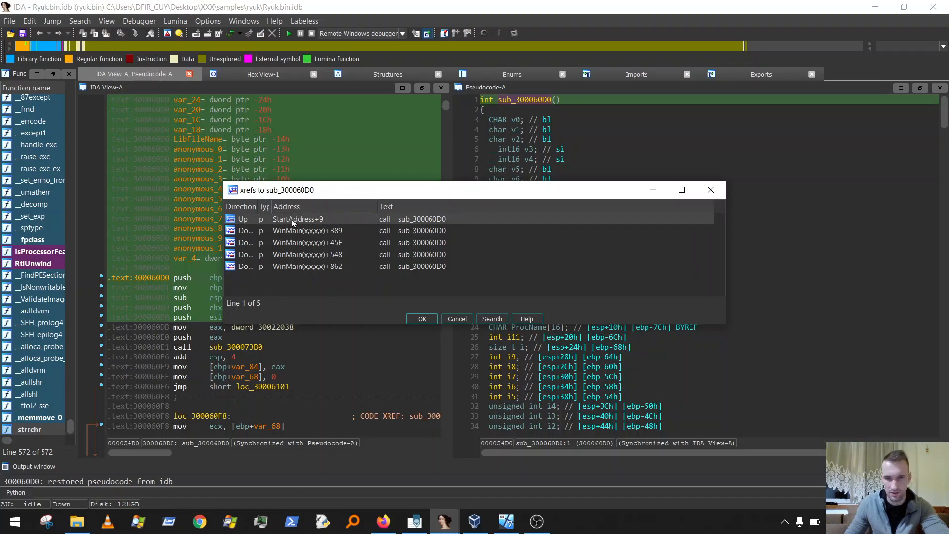
Step: Jump to the sub_300060D0 call at StartAddress+9 and follow StartAddress's cross-reference to sub_30001B80+102
double_click(292, 219)
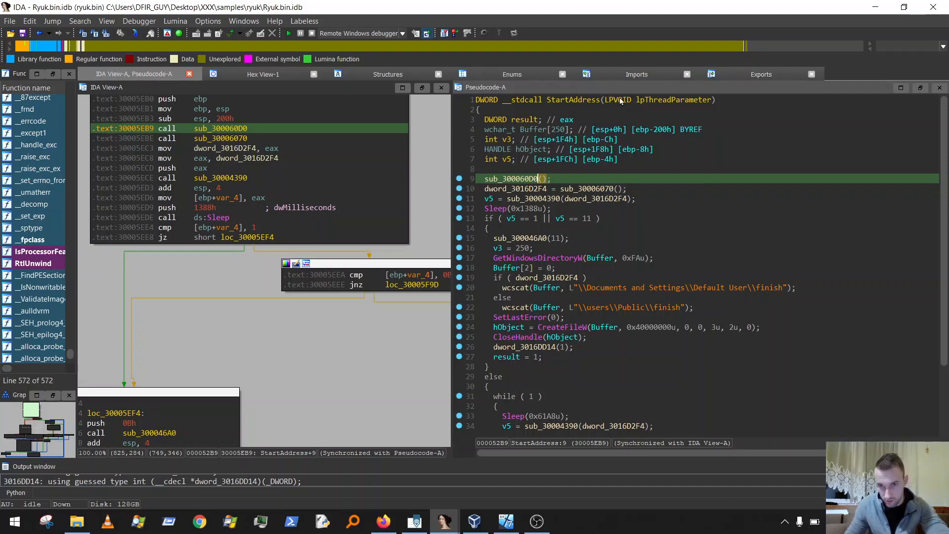
left_click(567, 99)
key("x")
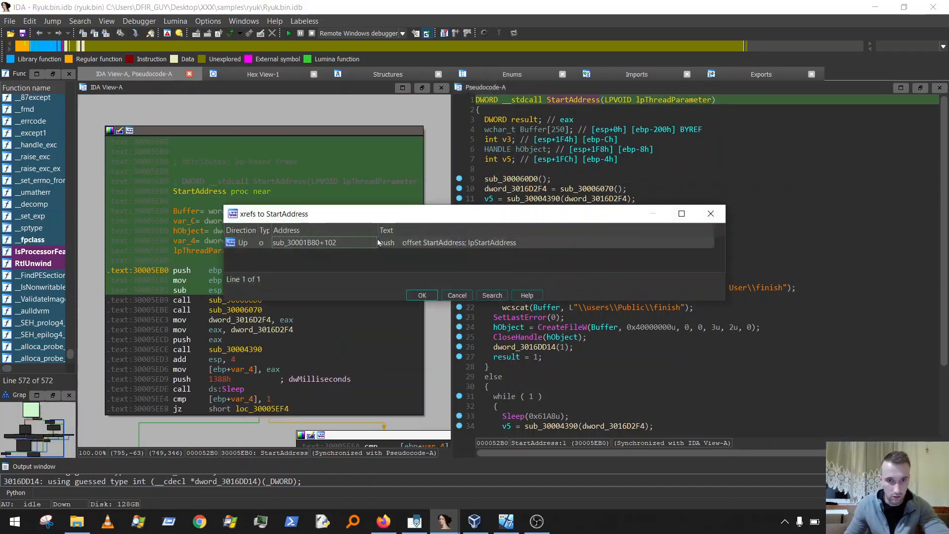
double_click(337, 246)
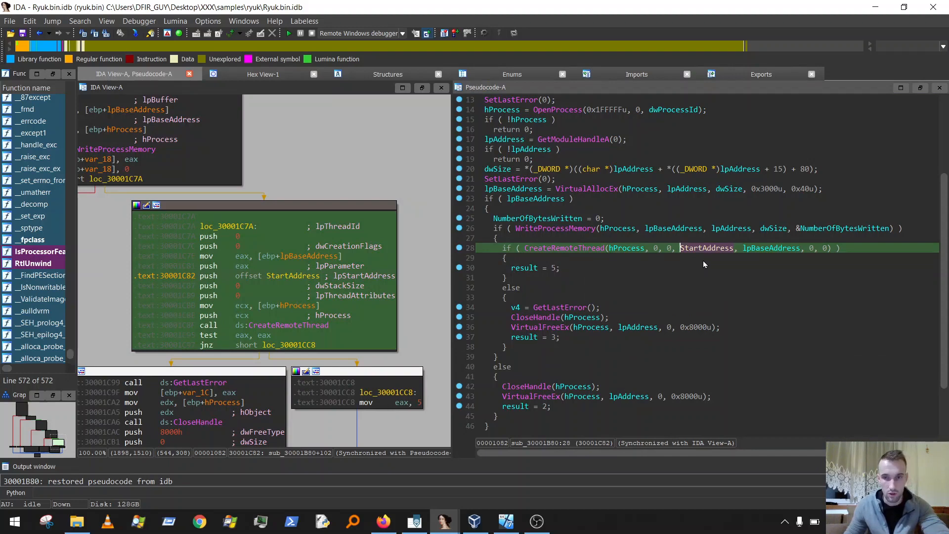
Step: Return to sub_300060D0, list its cross-references again and jump to the call at WinMain+389
key("Return")
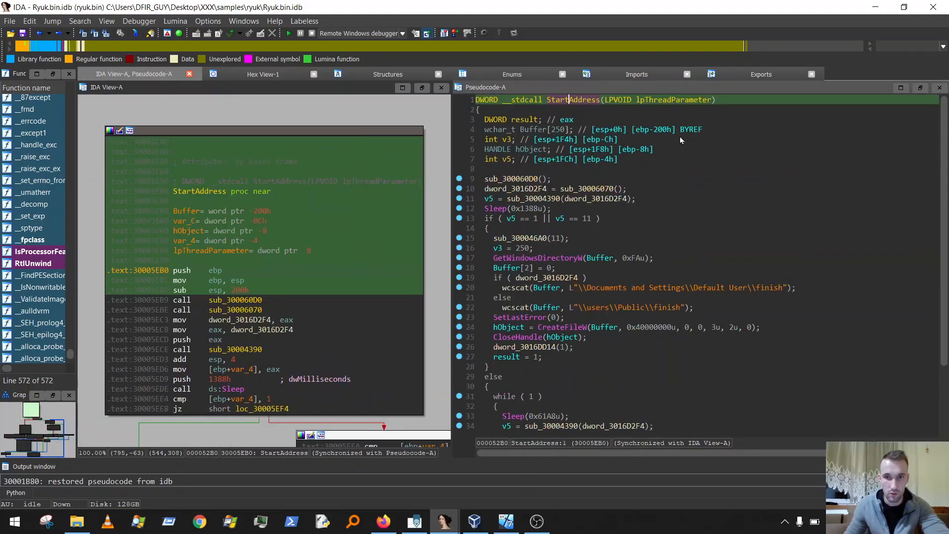
key("Escape")
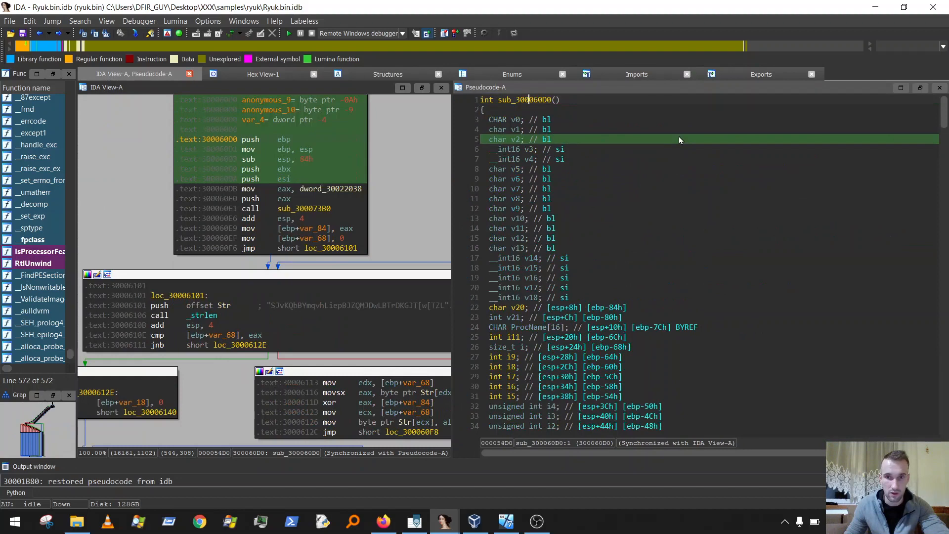
left_click(527, 102)
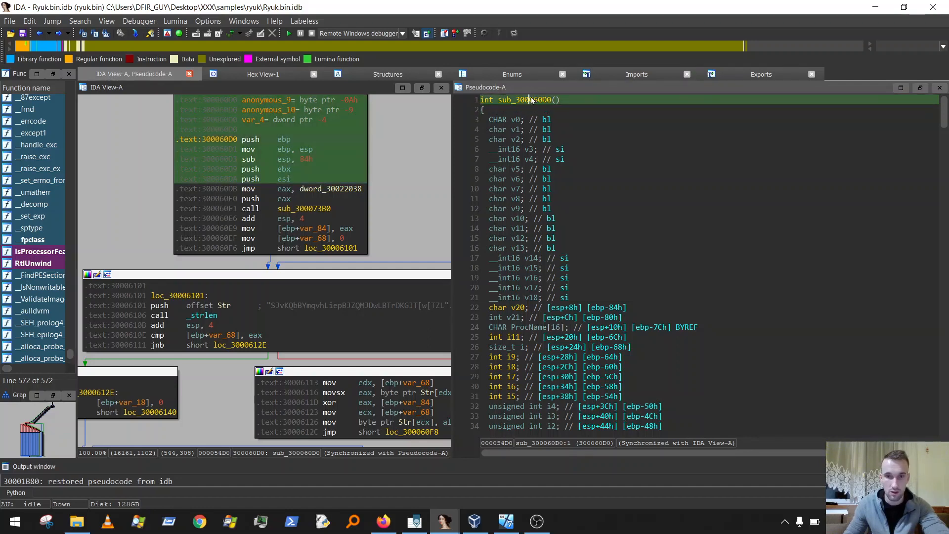
key("x")
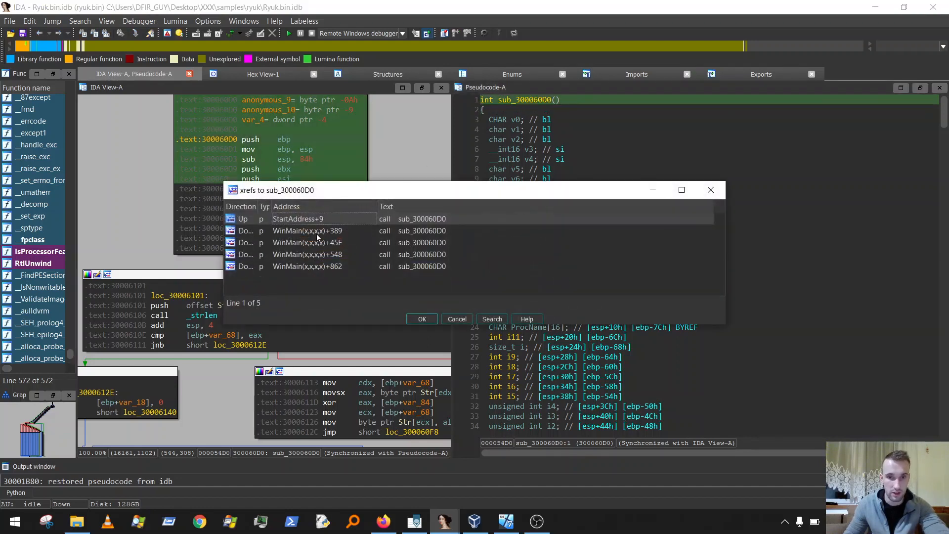
left_click(317, 233)
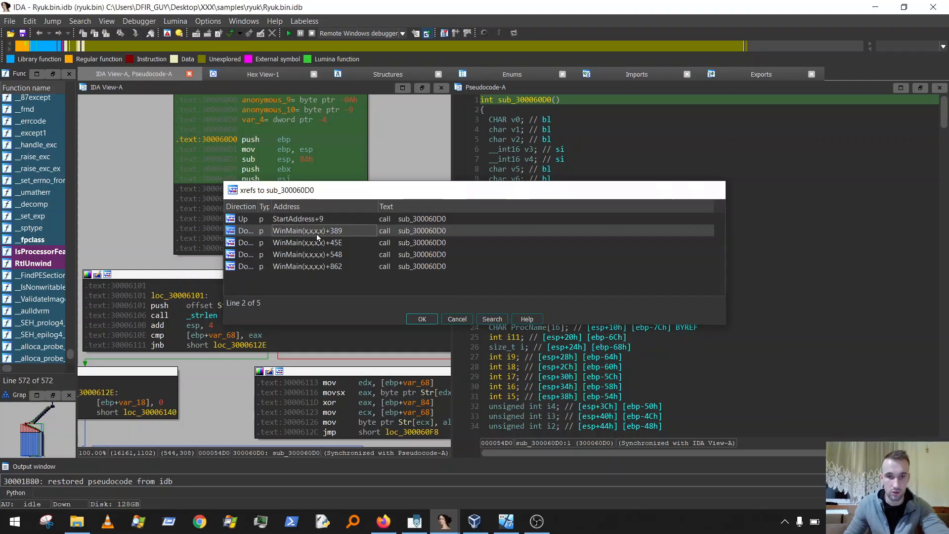
double_click(316, 234)
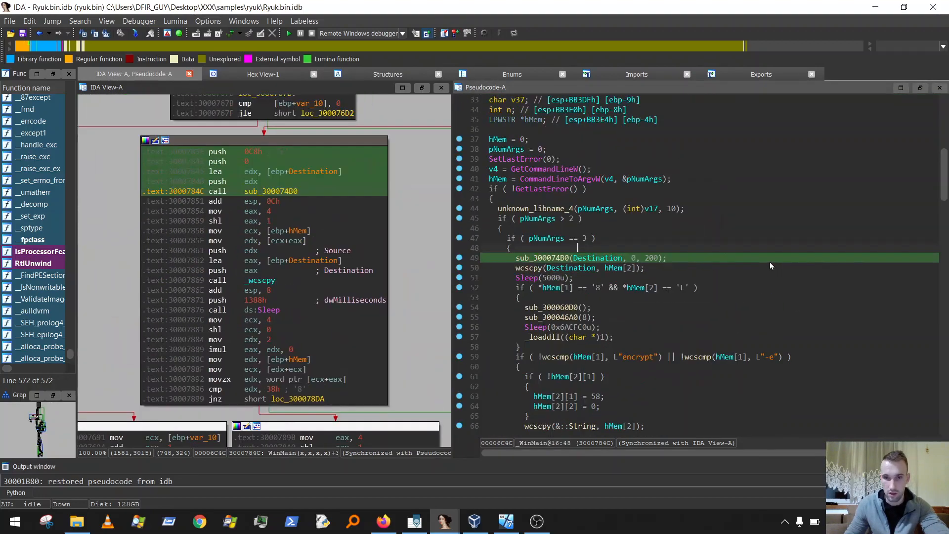
Step: Examine the WinMain pseudocode from the initial hMem assignment to the first sub_300060D0 call and the argument checks guarding it
left_click(566, 307)
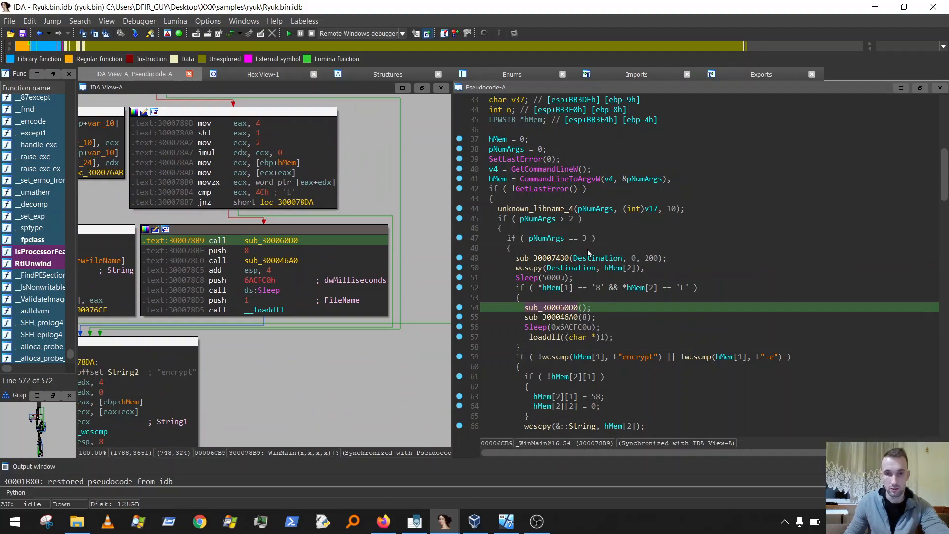
scroll(591, 226, "up", 5)
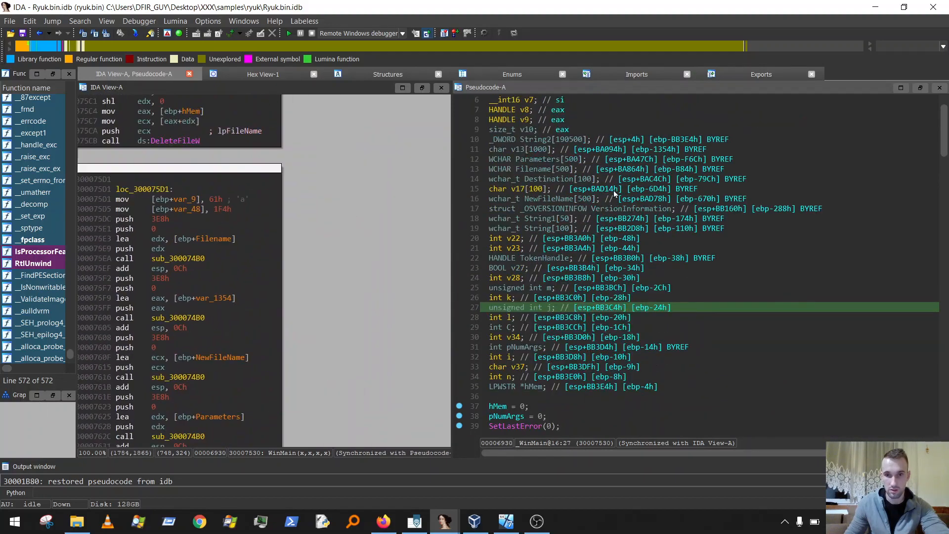
scroll(512, 292, "up", 1)
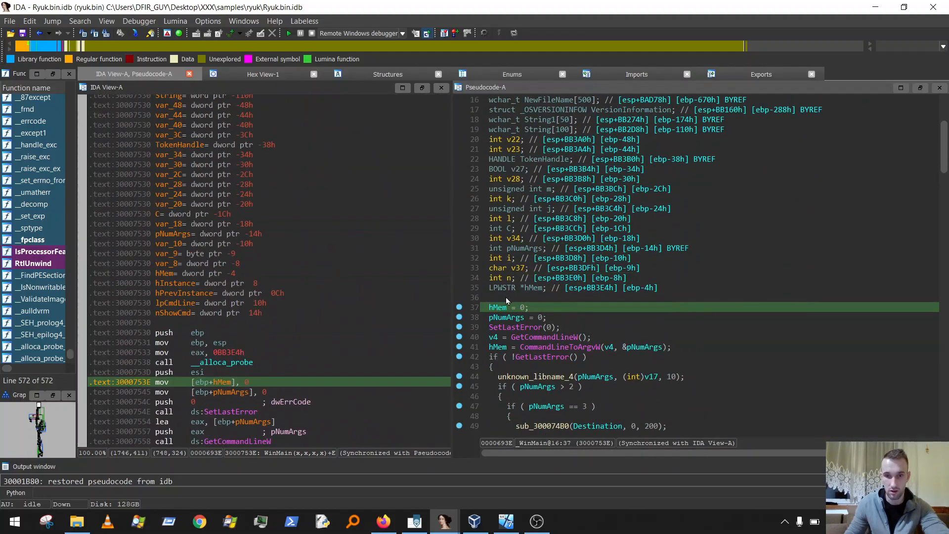
scroll(512, 293, "down", 2)
left_click(502, 248)
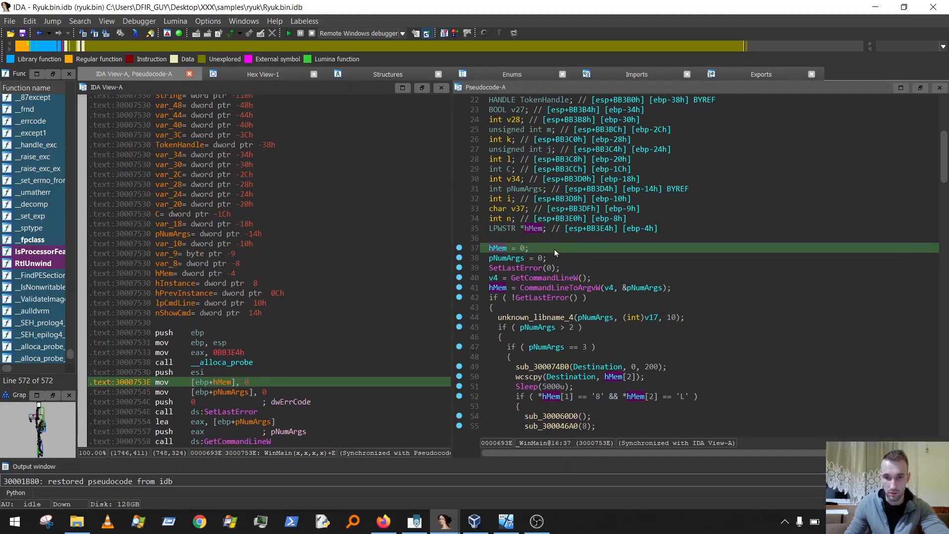
scroll(552, 249, "down", 2)
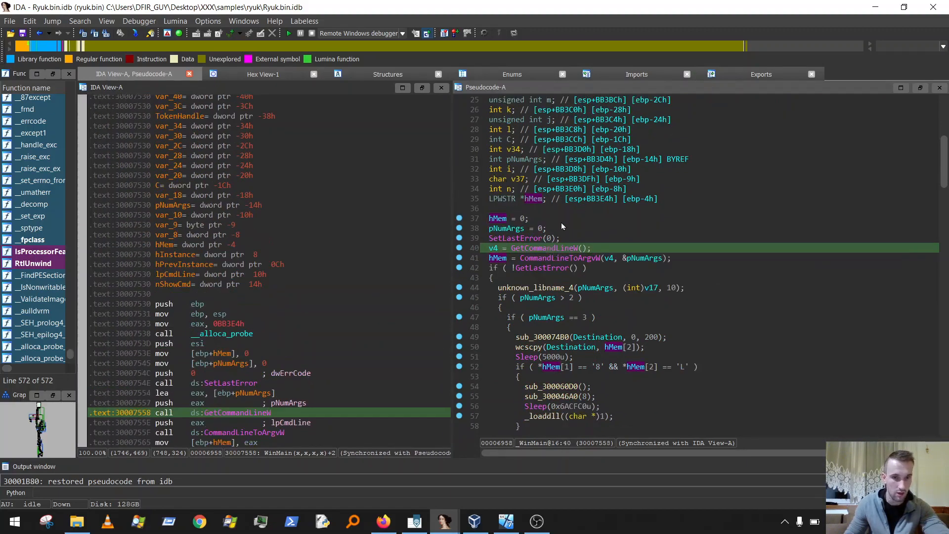
scroll(558, 307, "down", 2)
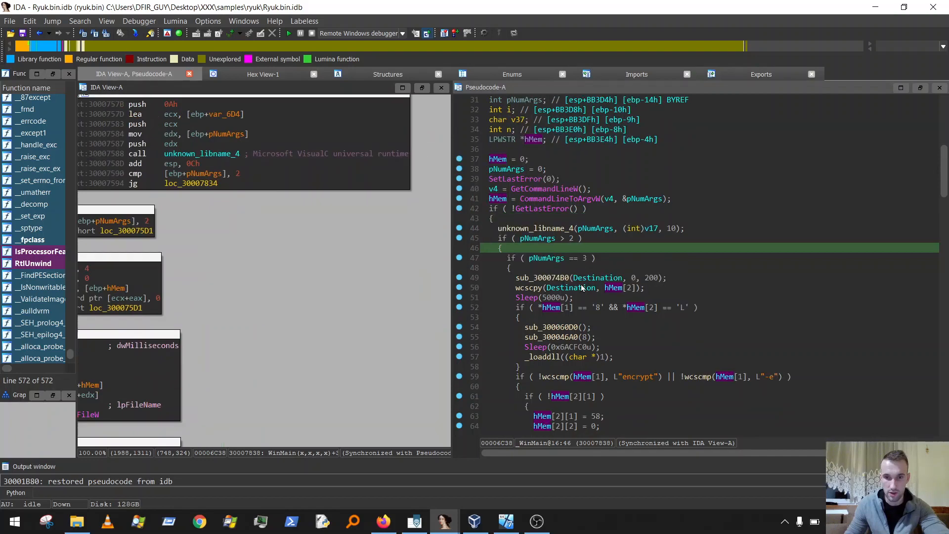
left_click(559, 307)
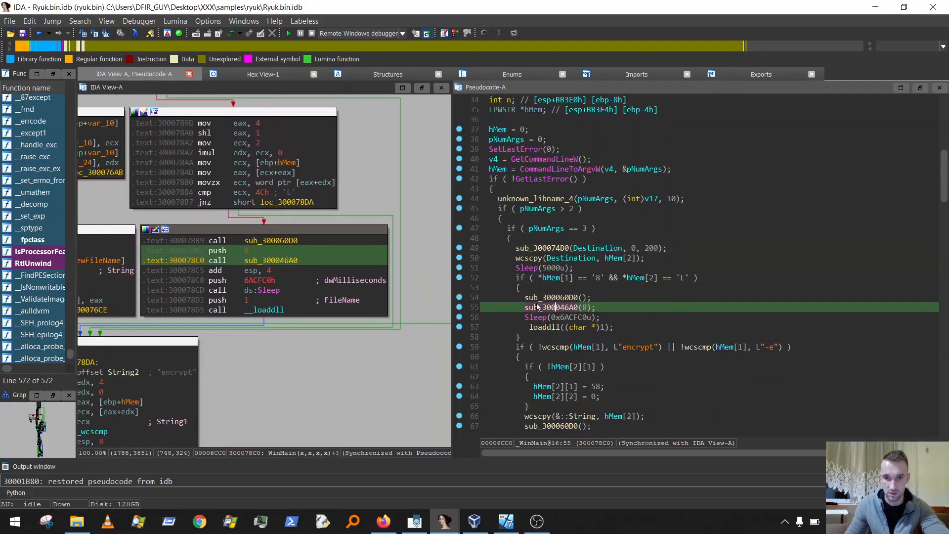
left_click(543, 298)
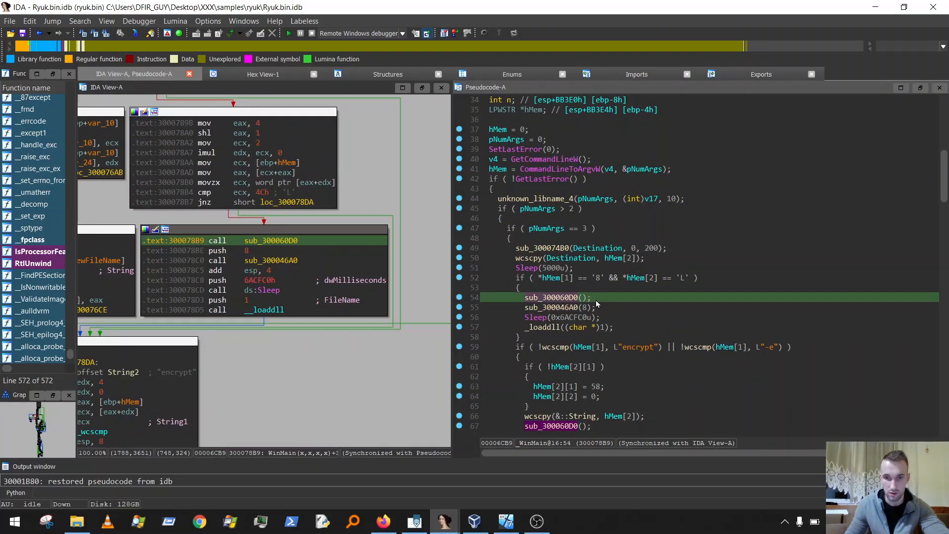
Step: Trace how WinMain obtains its arguments, from the hMem initialisation through GetCommandLineW and CommandLineToArgvW to the GetLastError check
scroll(653, 267, "up", 2)
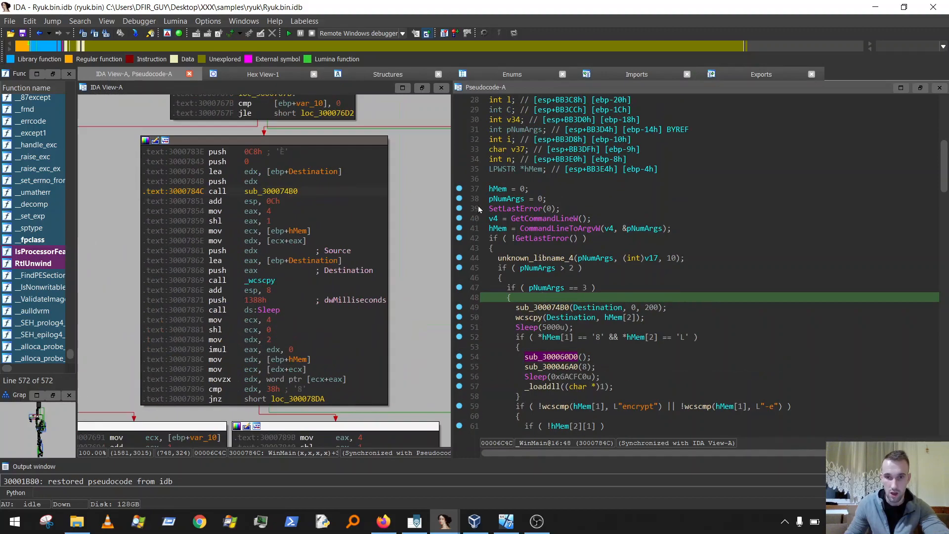
left_click(498, 189)
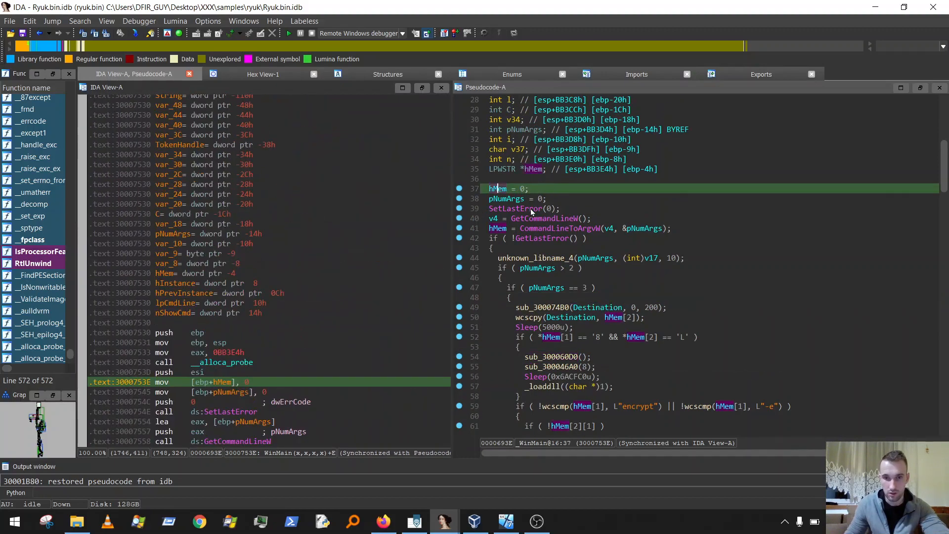
left_click(535, 217)
scroll(420, 276, "down", 5)
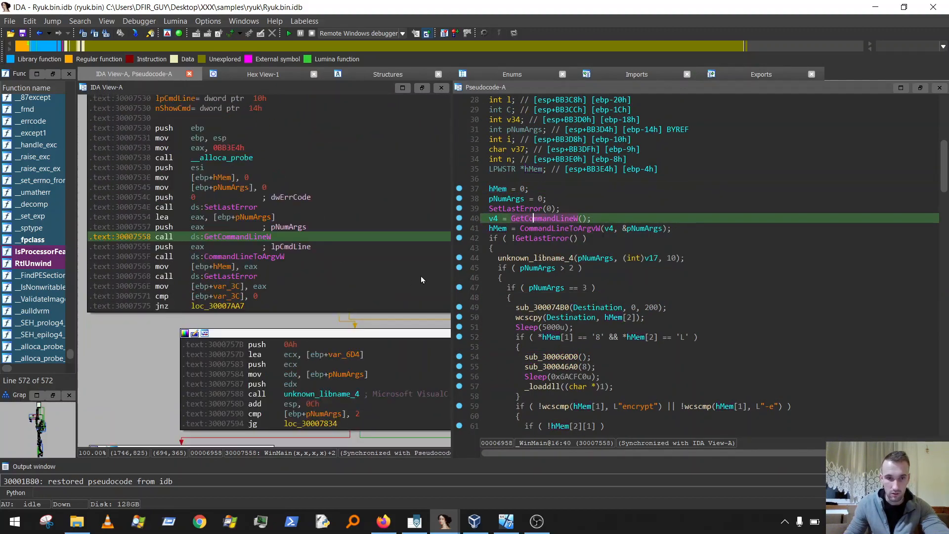
scroll(384, 310, "down", 2)
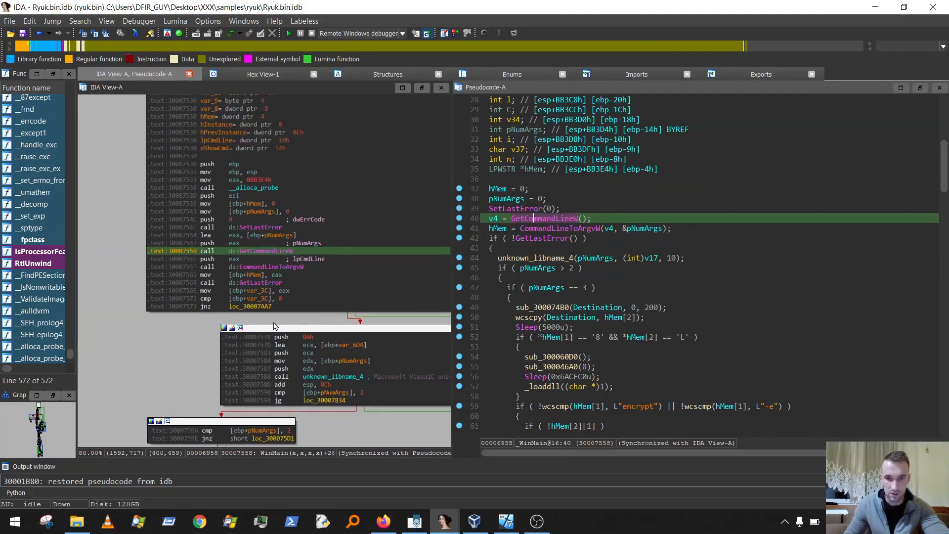
left_click(152, 343)
left_click_drag(153, 343, 91, 351)
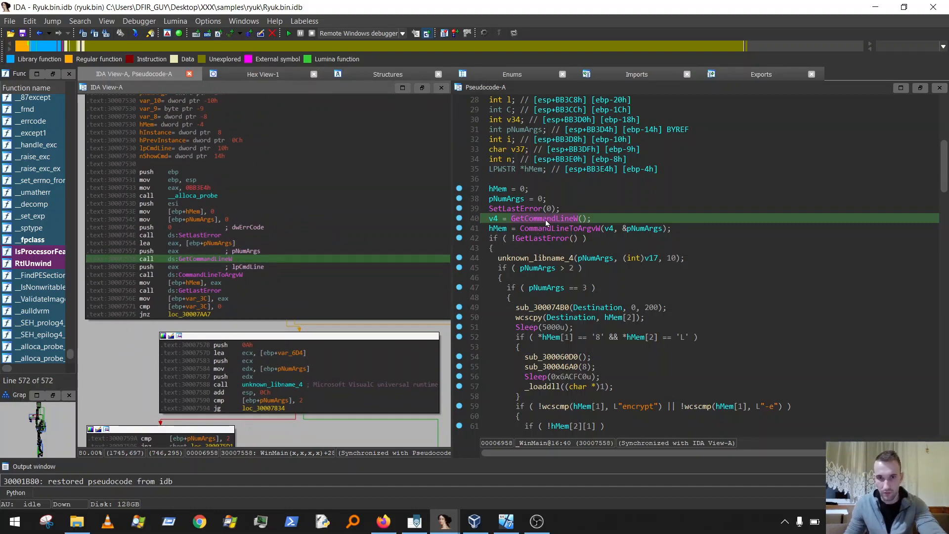
left_click(492, 220)
left_click(492, 218)
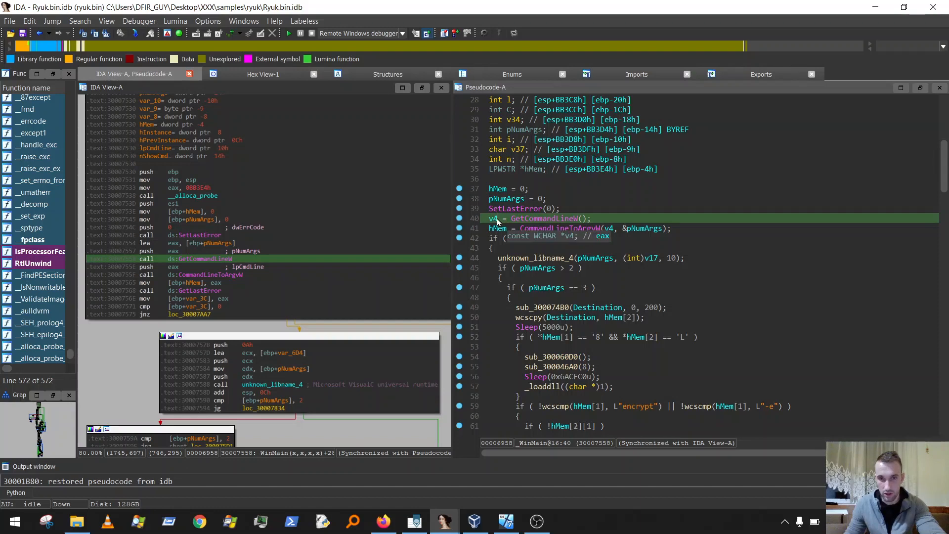
left_click(637, 227)
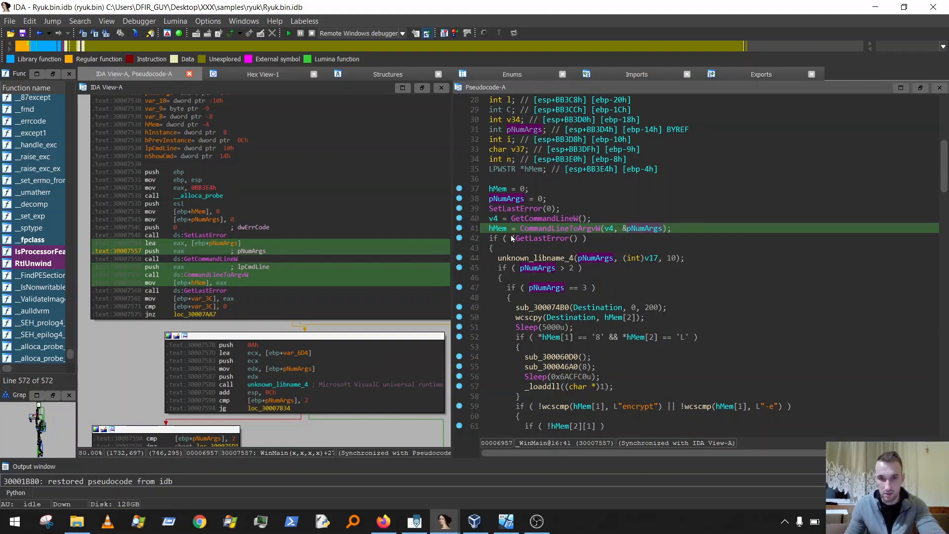
left_click(543, 239)
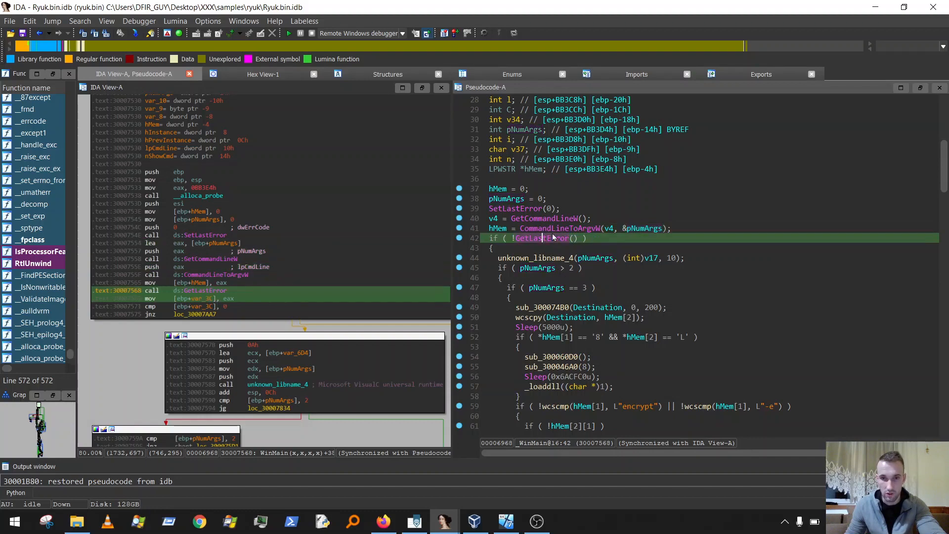
Step: Examine the pNumArgs checks, the Sleep call and the comparisons of hMem[1] with '8' and hMem[2] with 'L' in WinMain
left_click(546, 268)
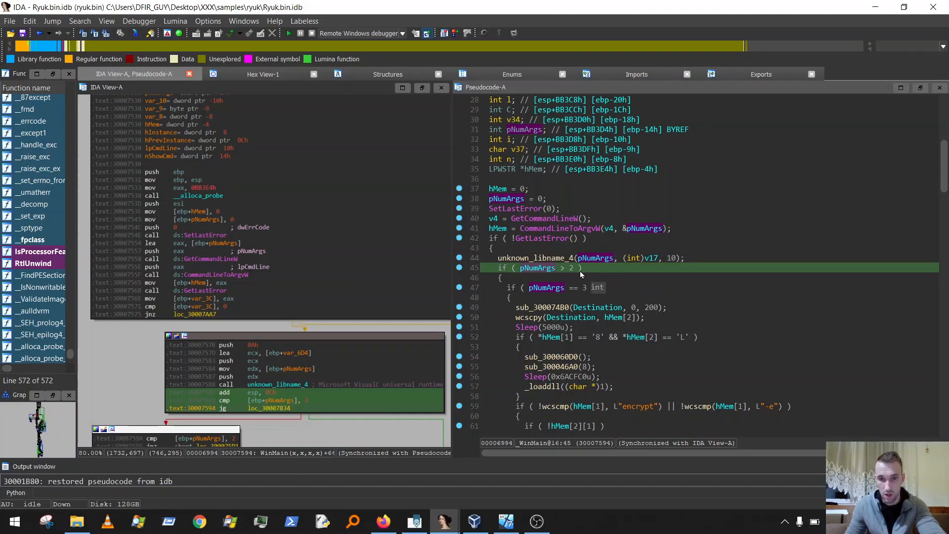
left_click(546, 291)
scroll(549, 277, "down", 1)
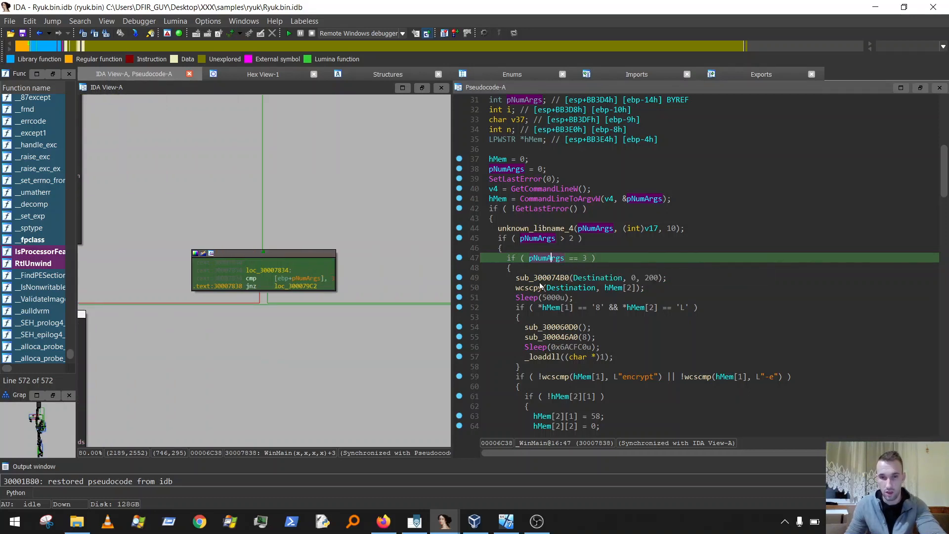
left_click(562, 299)
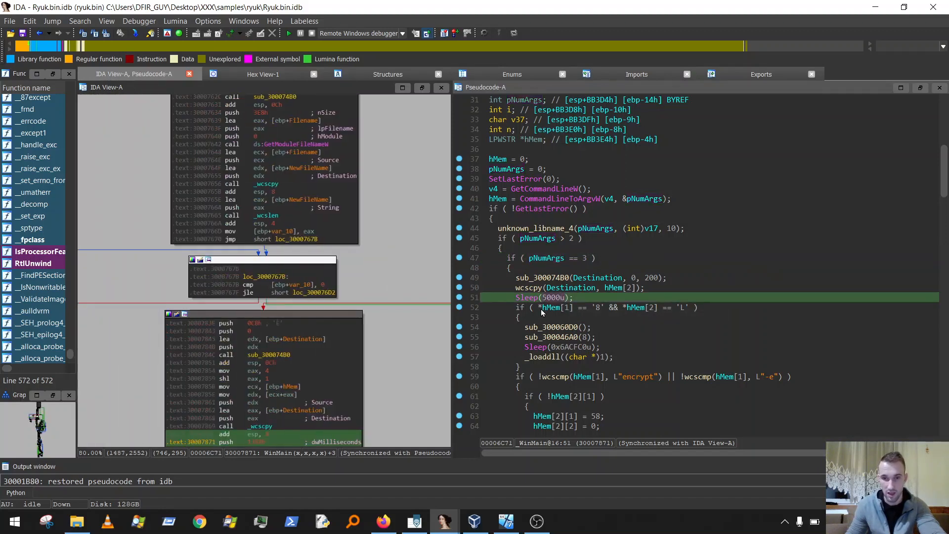
left_click(550, 309)
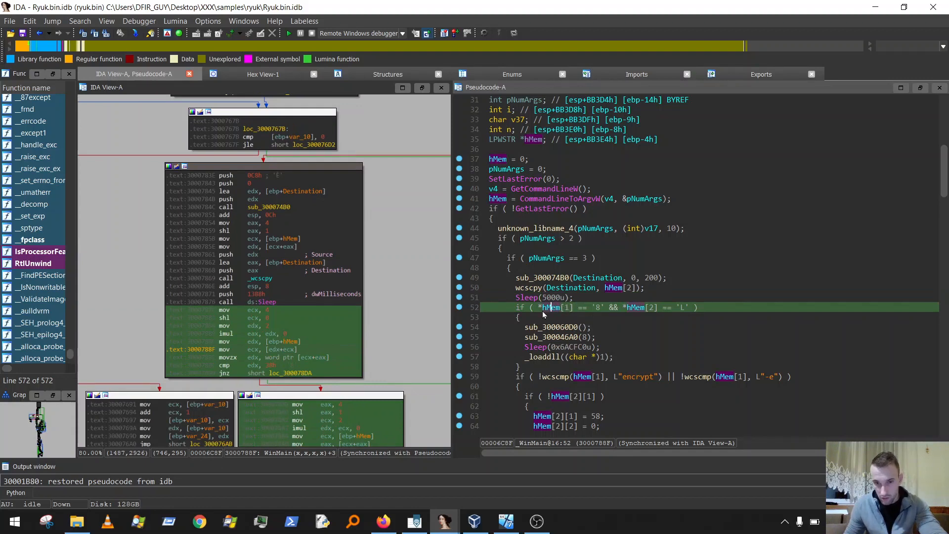
mouse_move(553, 307)
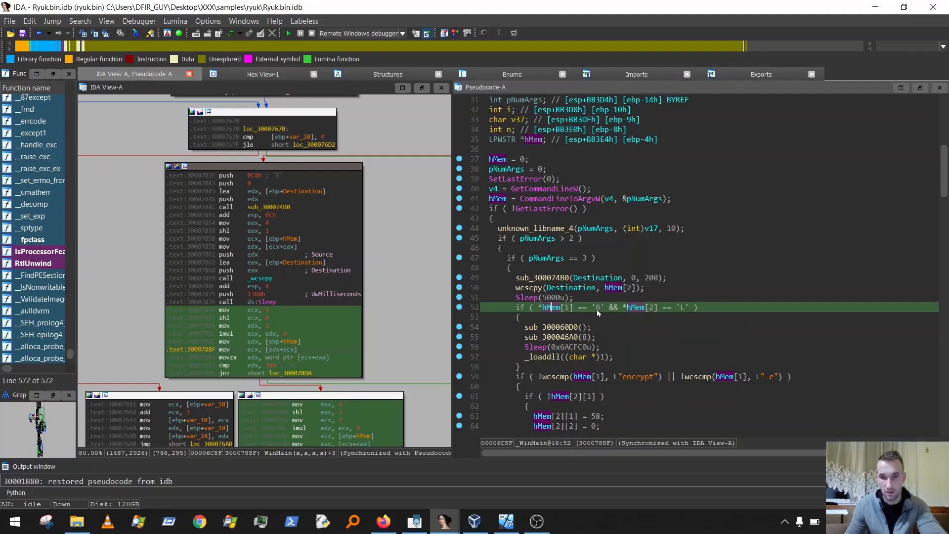
left_click(594, 307)
left_click(551, 307)
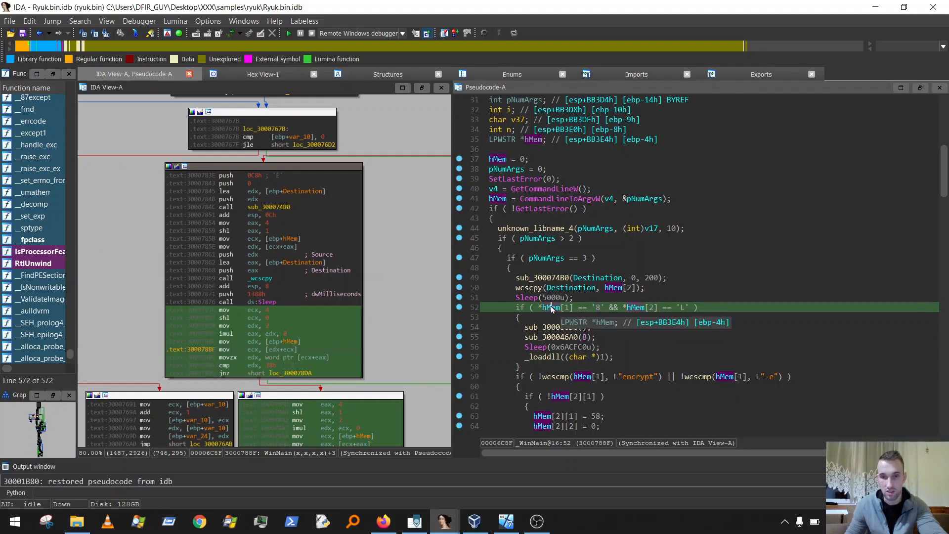
left_click(597, 307)
left_click(640, 308)
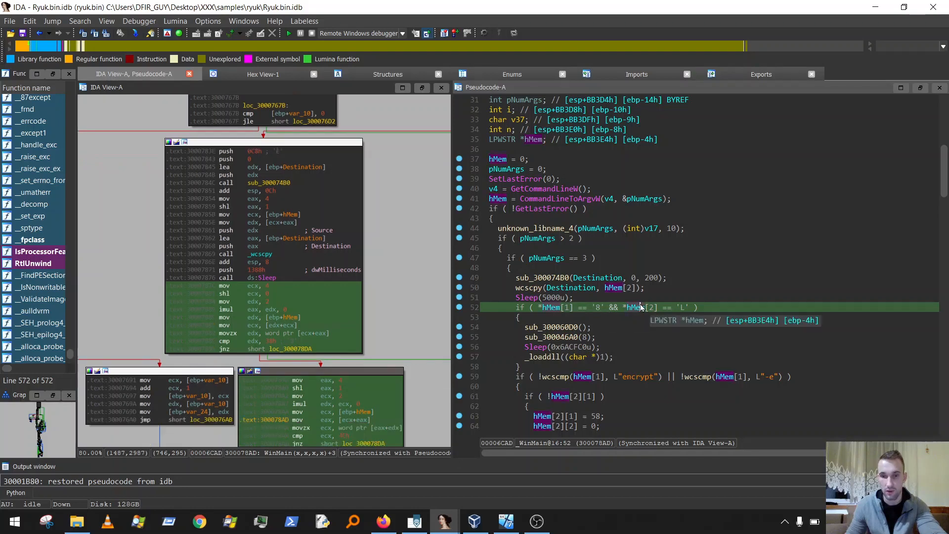
left_click(681, 308)
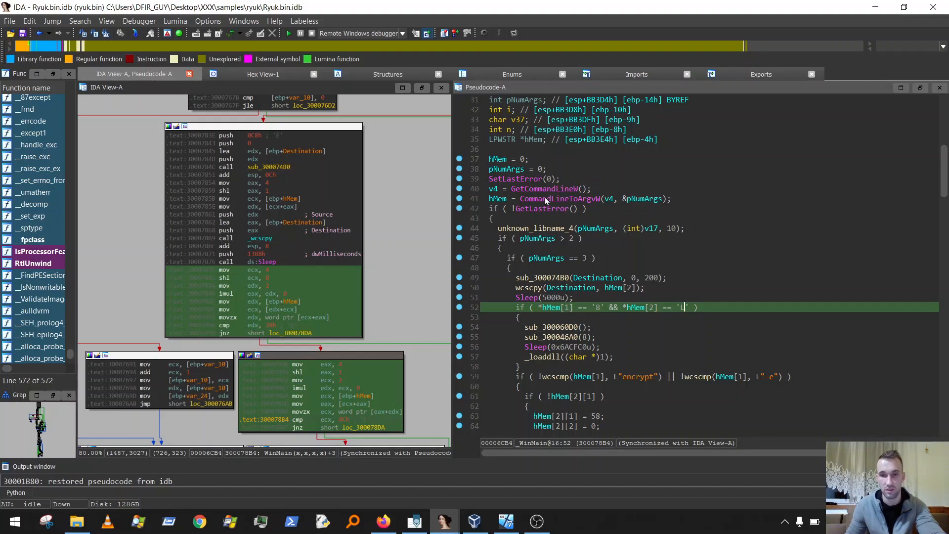
Step: Review the path from the CommandLineToArgvW call to the pNumArgs > 2 and pNumArgs == 3 conditions
left_click(570, 203)
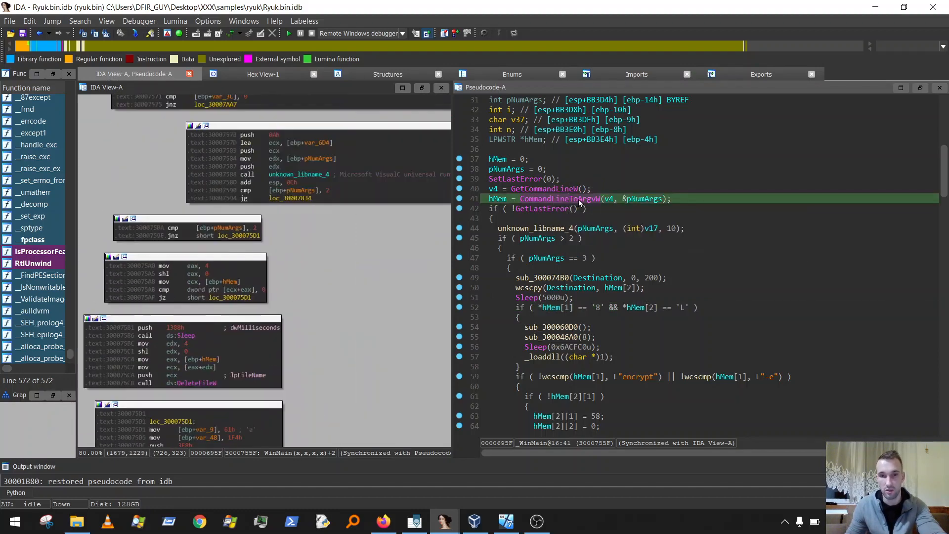
key("Down")
key("Down")
key("Down")
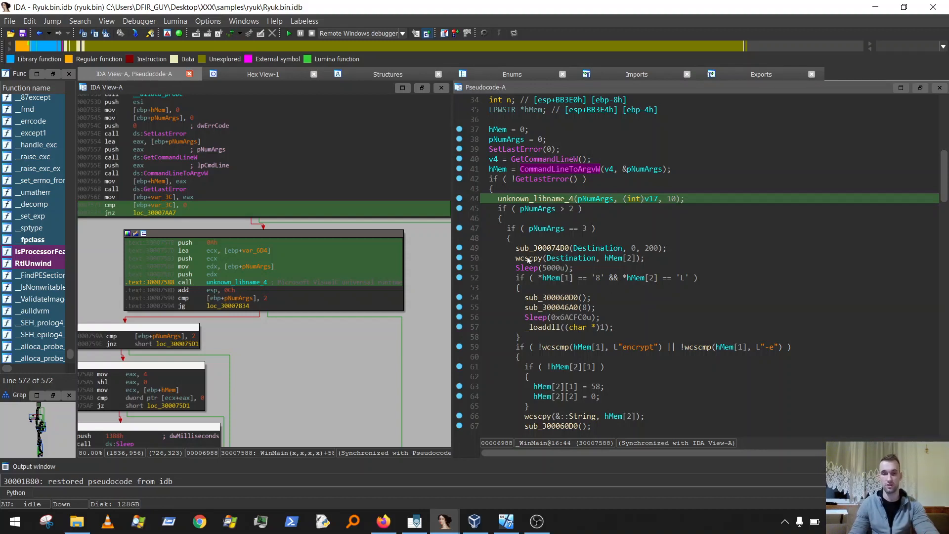
left_click(546, 212)
left_click(576, 222)
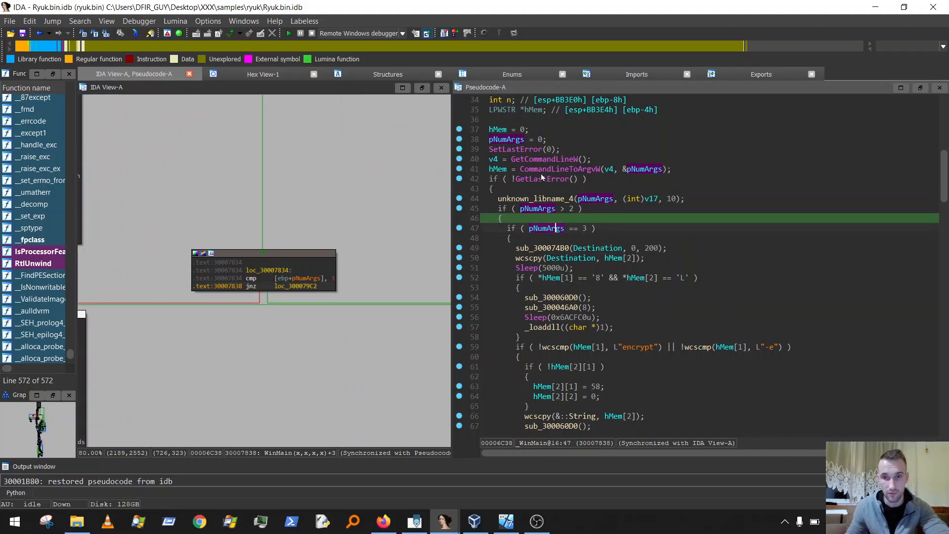
mouse_move(541, 173)
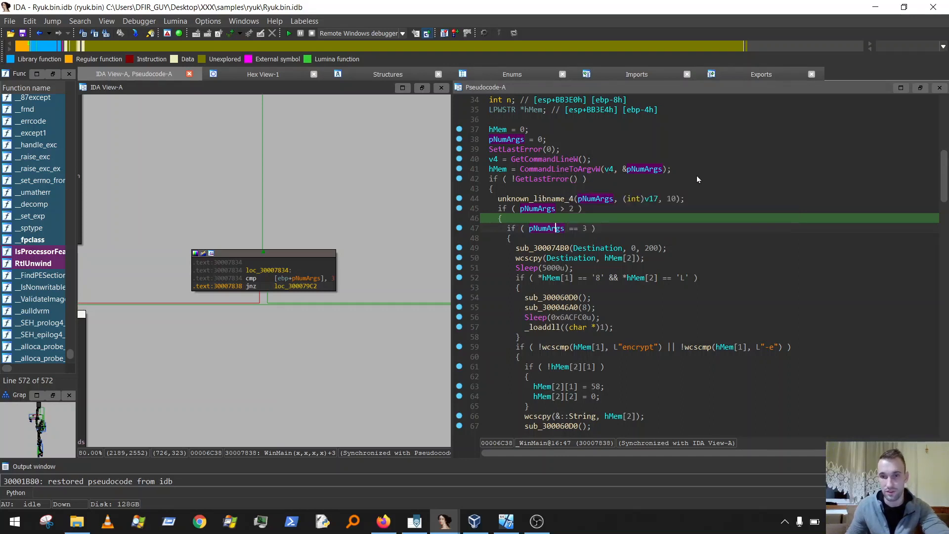
Step: Inspect the '8' and 'L' character constants in the condition guarding the first sub_300060D0 call, along with their disassembly
left_click(598, 278)
left_click(679, 277)
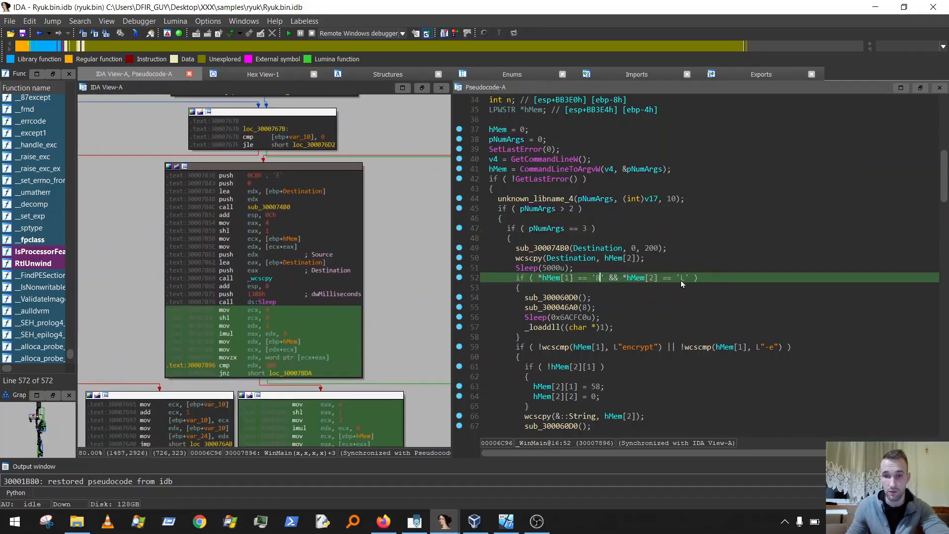
left_click(681, 280)
left_click(600, 277)
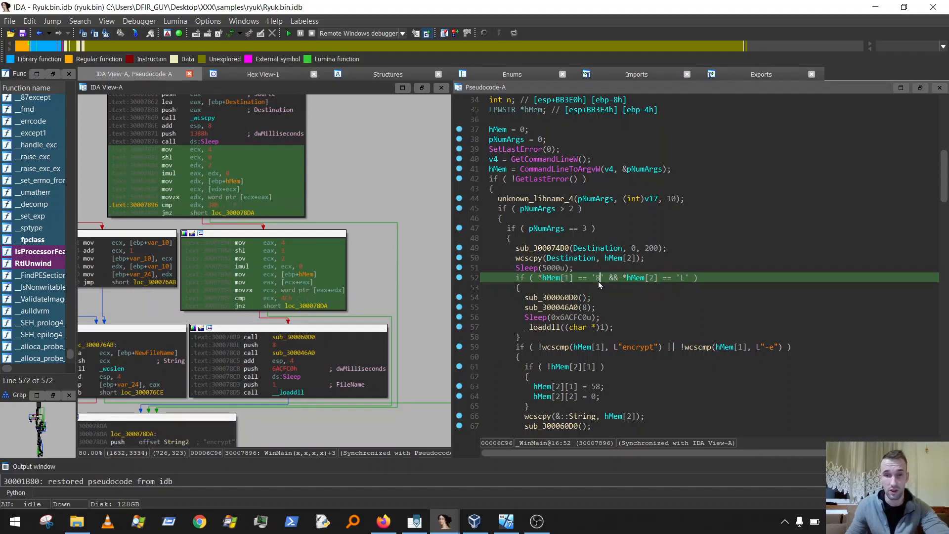
left_click(681, 279)
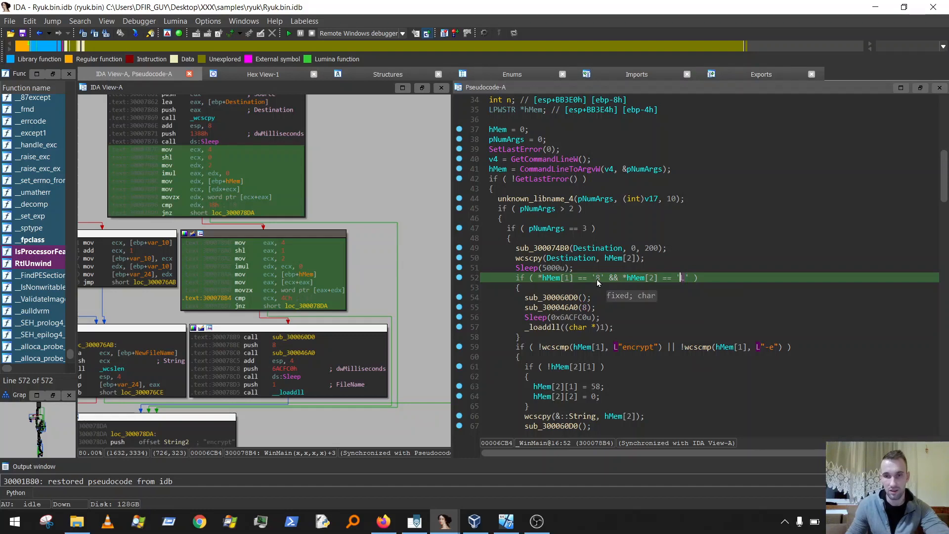
left_click(597, 282)
left_click(681, 283)
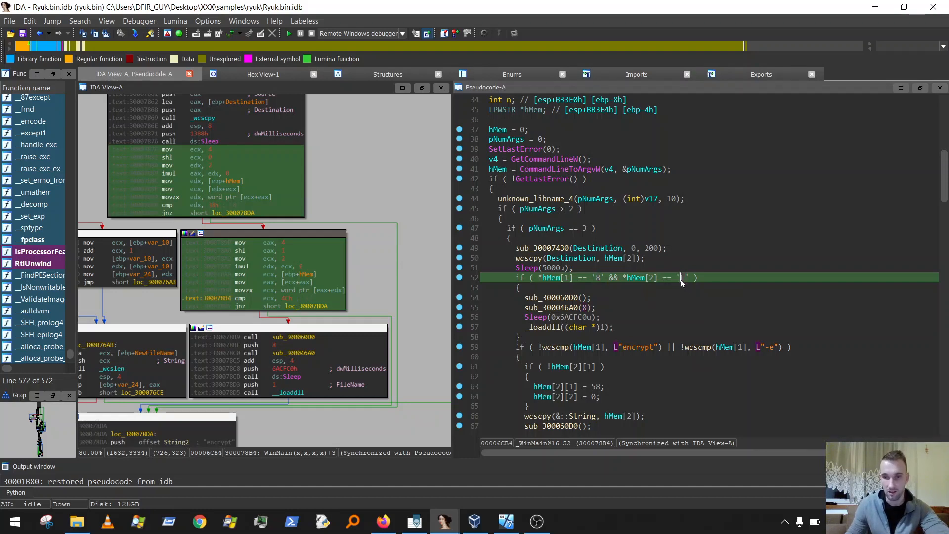
left_click(598, 280)
Step: Find where WinMain builds the "8 " and "LAN" launch parameters passed to ShellExecuteW
scroll(720, 255, "down", 1)
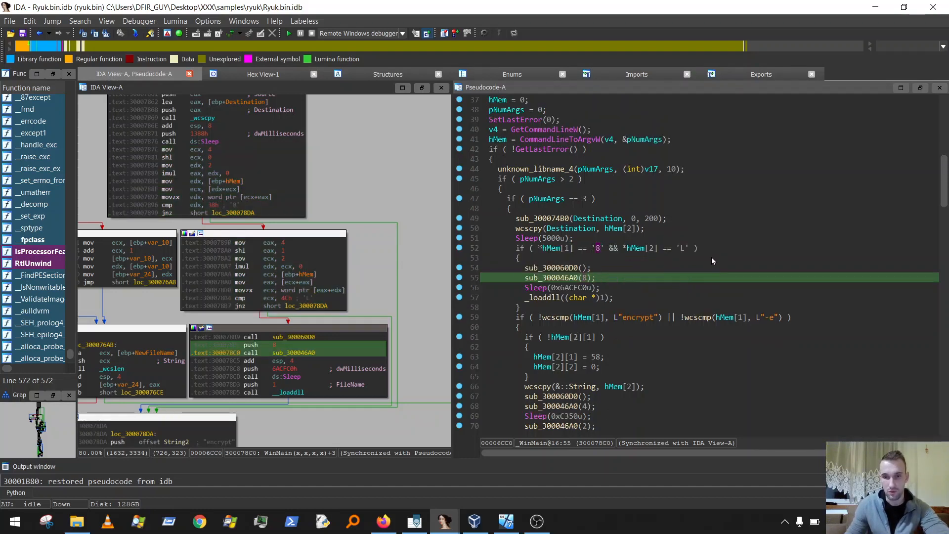
scroll(601, 244, "down", 11)
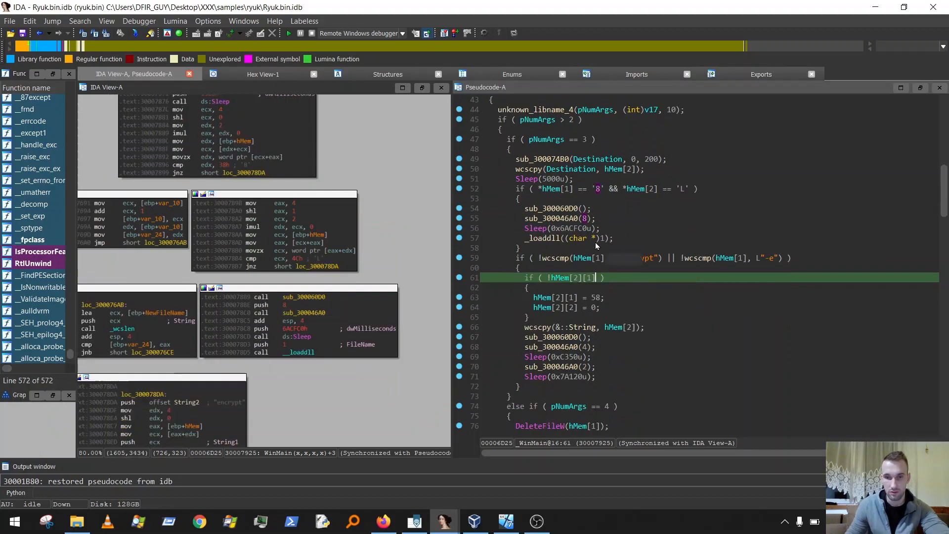
scroll(699, 250, "down", 12)
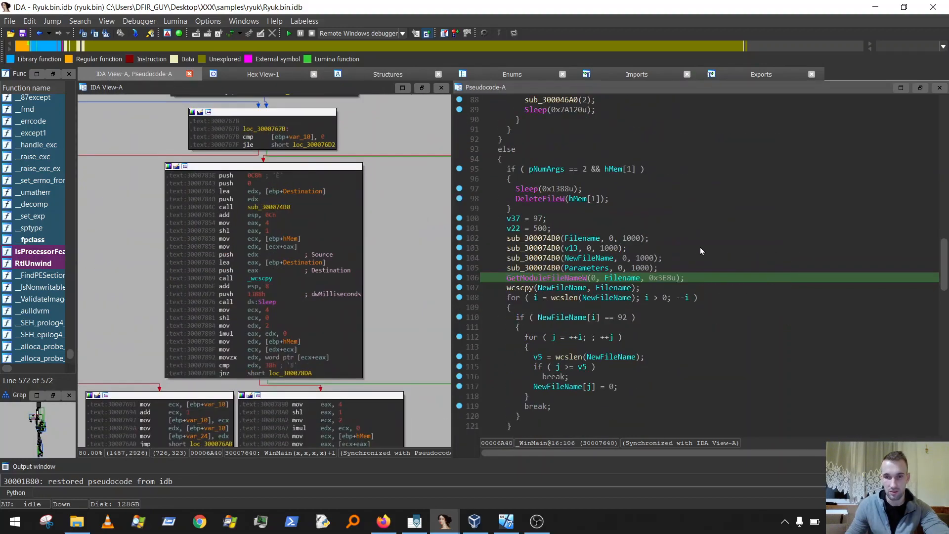
scroll(700, 251, "down", 4)
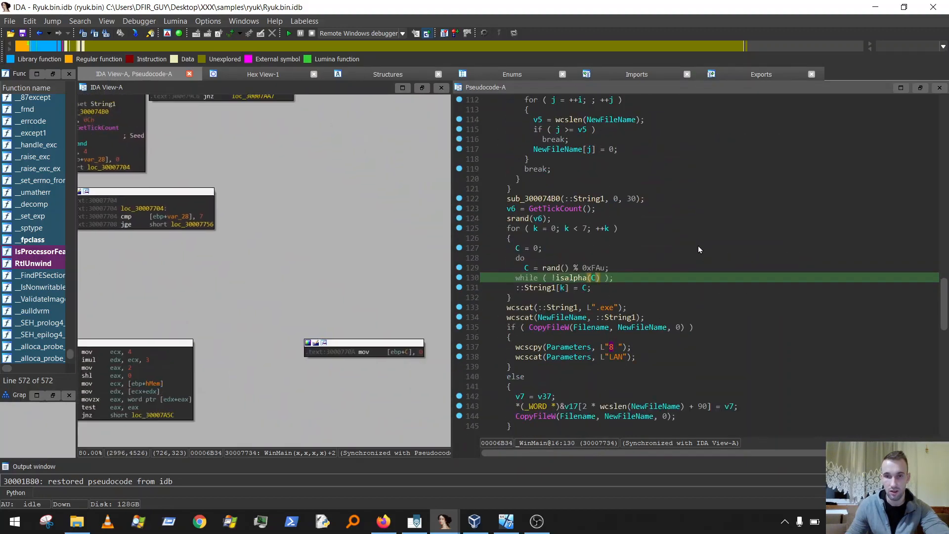
left_click(553, 218)
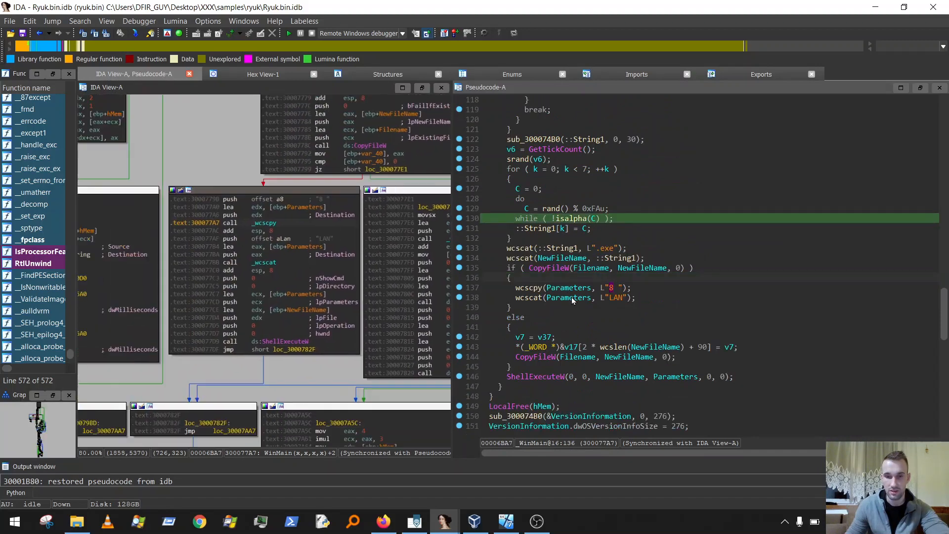
left_click(612, 288)
left_click(616, 298)
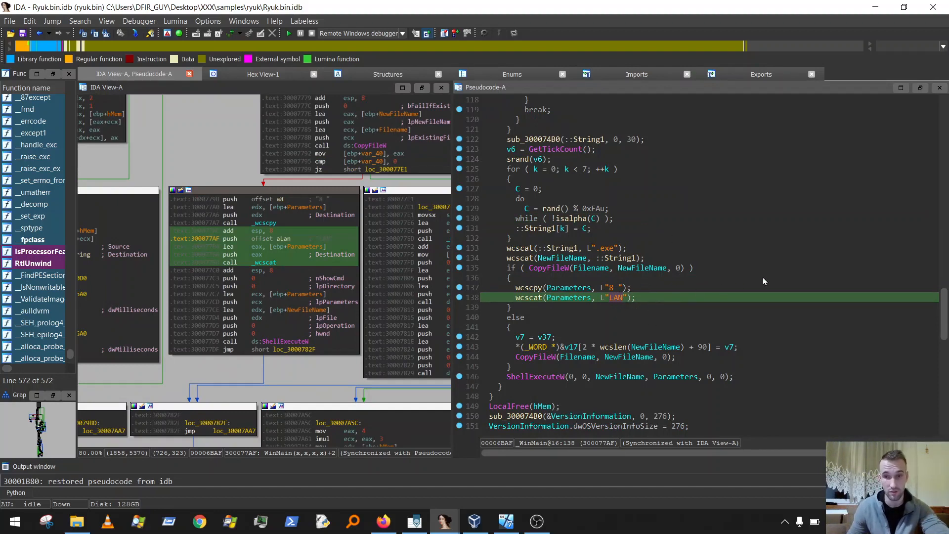
Step: Return to the '8' and 'L' check and locate the instruction at 300078BE directly after the guarded sub_300060D0 call
key("Escape")
key("Escape")
scroll(751, 282, "up", 20)
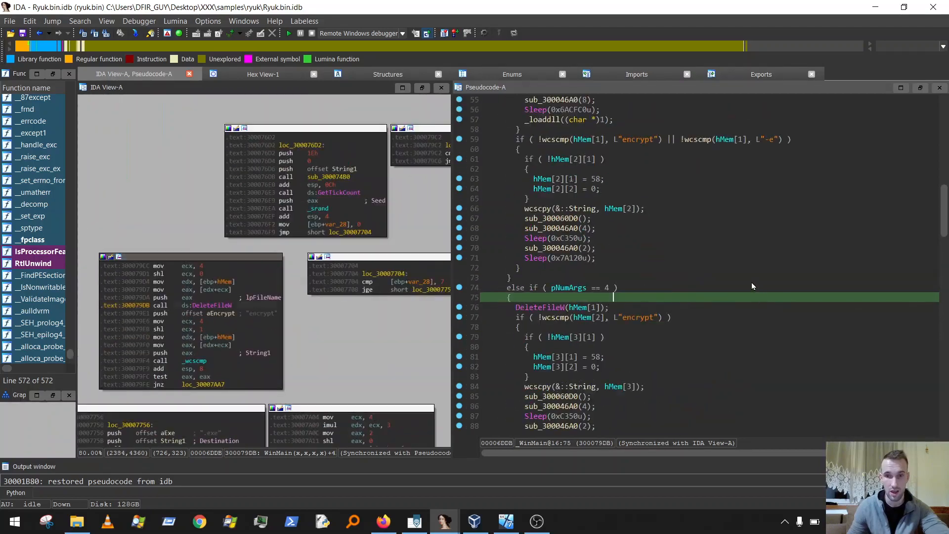
scroll(751, 283, "down", 8)
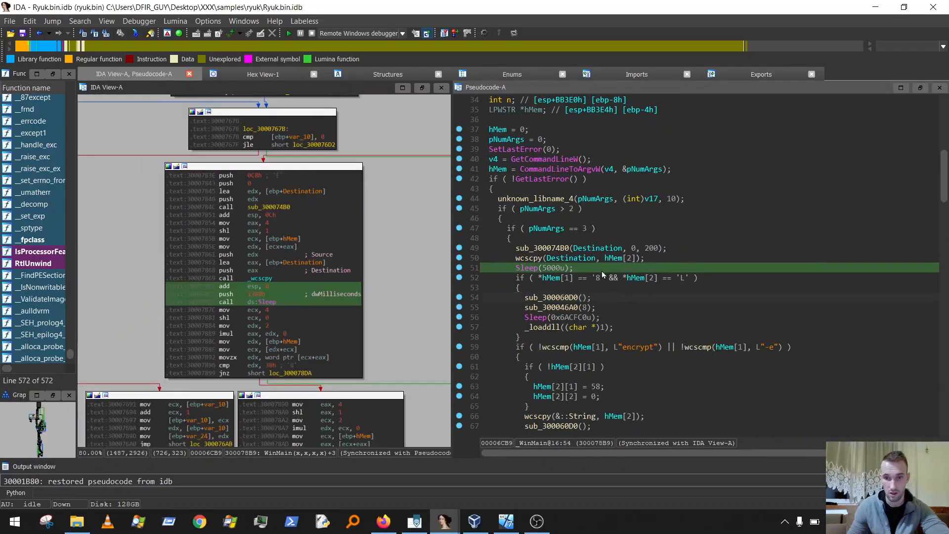
left_click(600, 276)
left_click(684, 278)
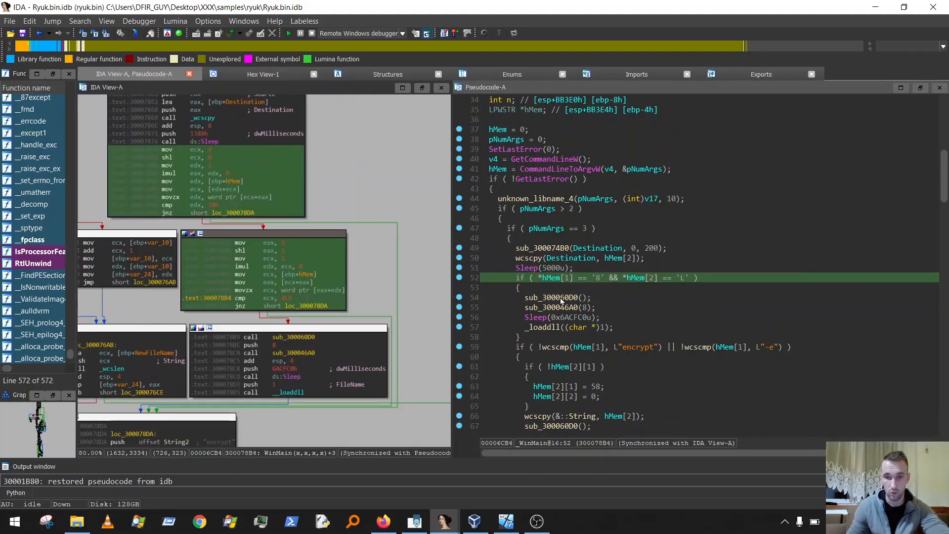
left_click(555, 297)
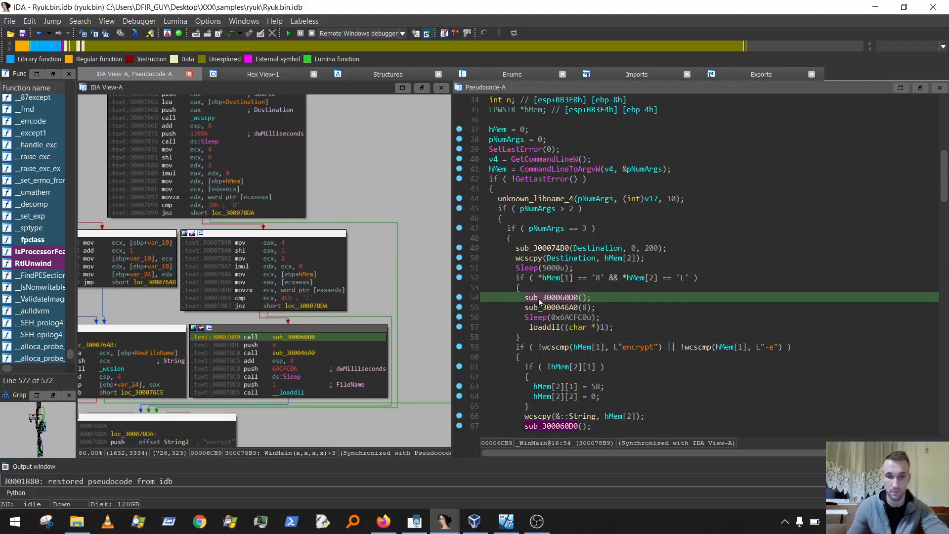
left_click(285, 345)
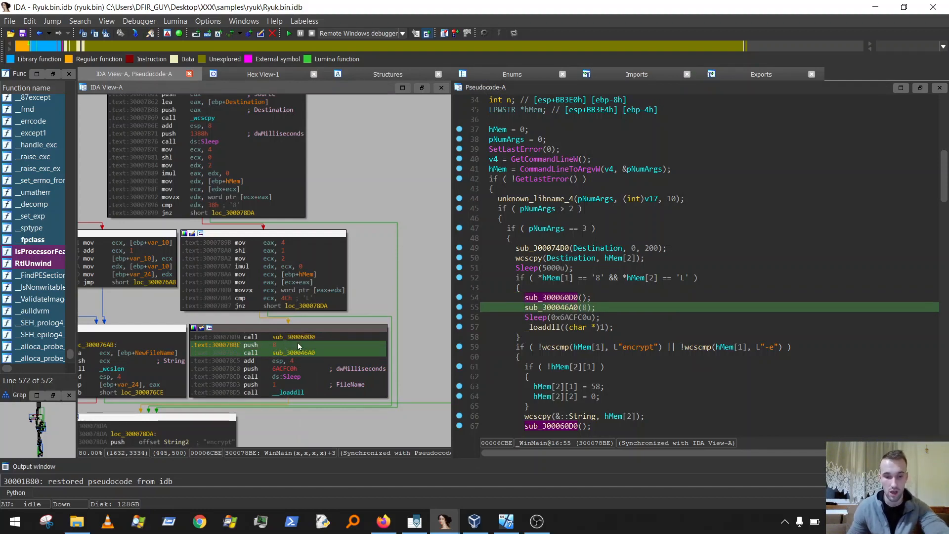
Step: Set a breakpoint on the instruction at 300078BE, directly after the guarded sub_300060D0 call
key("F2")
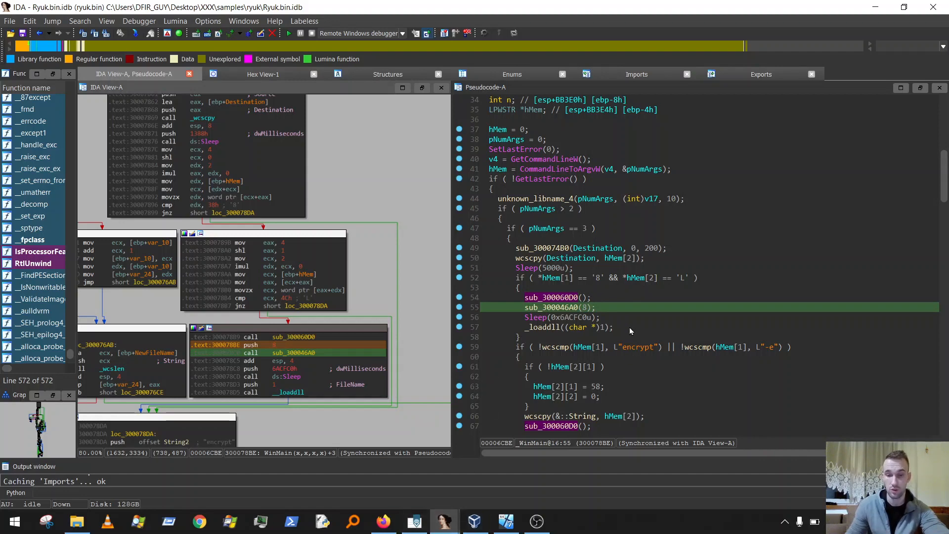
left_click(416, 523)
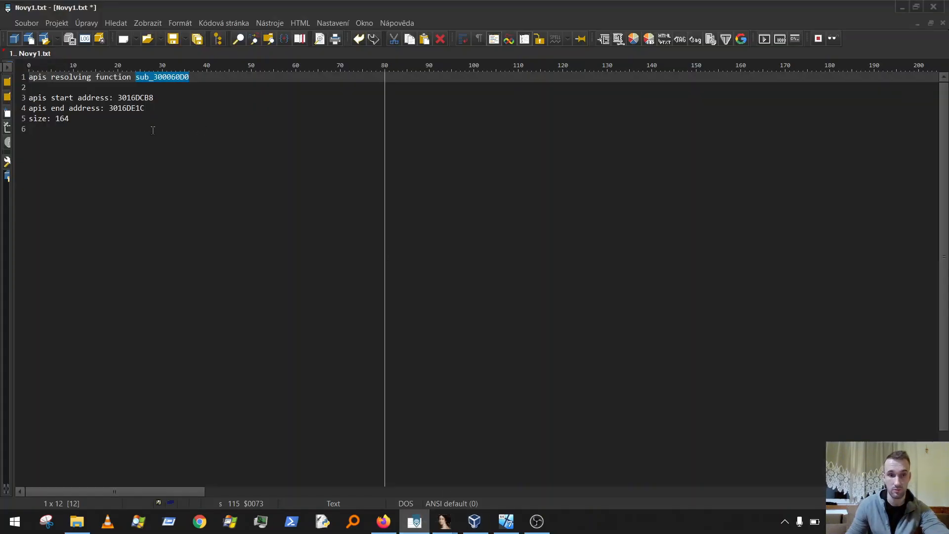
left_click(383, 521)
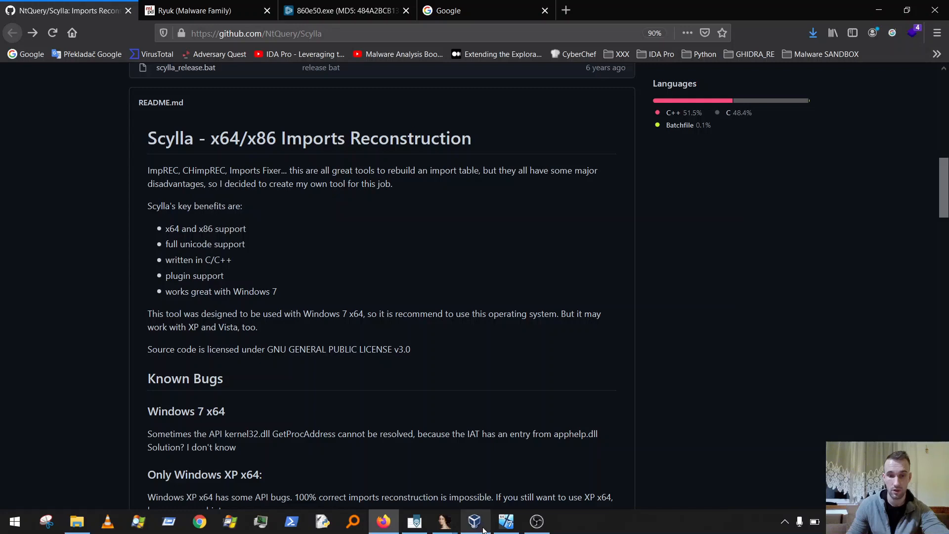
left_click(507, 526)
mouse_move(444, 521)
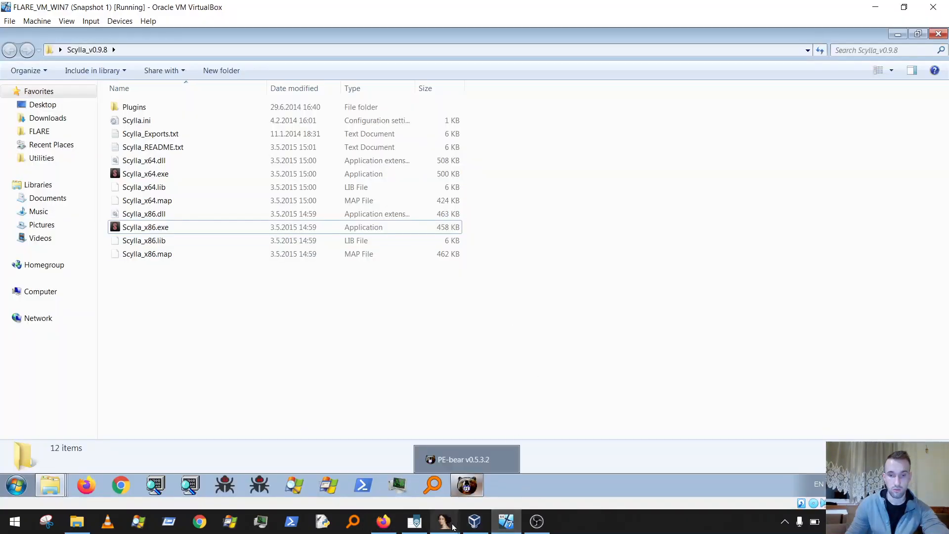
left_click(512, 461)
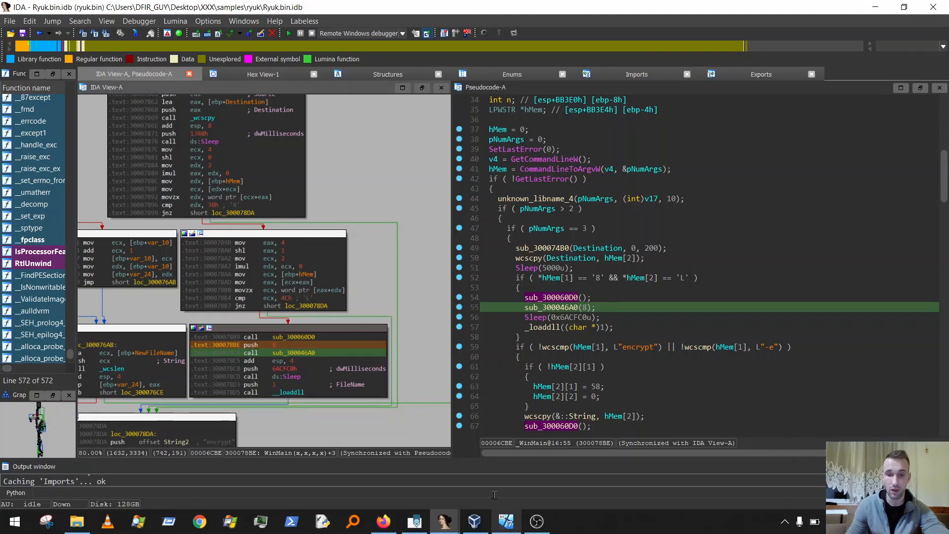
Step: Switch to the FLARE_VM_WIN7 virtual machine, close the Scylla_v0.9.8 folder and launch x32dbg.exe from the x32 release folder
mouse_move(506, 529)
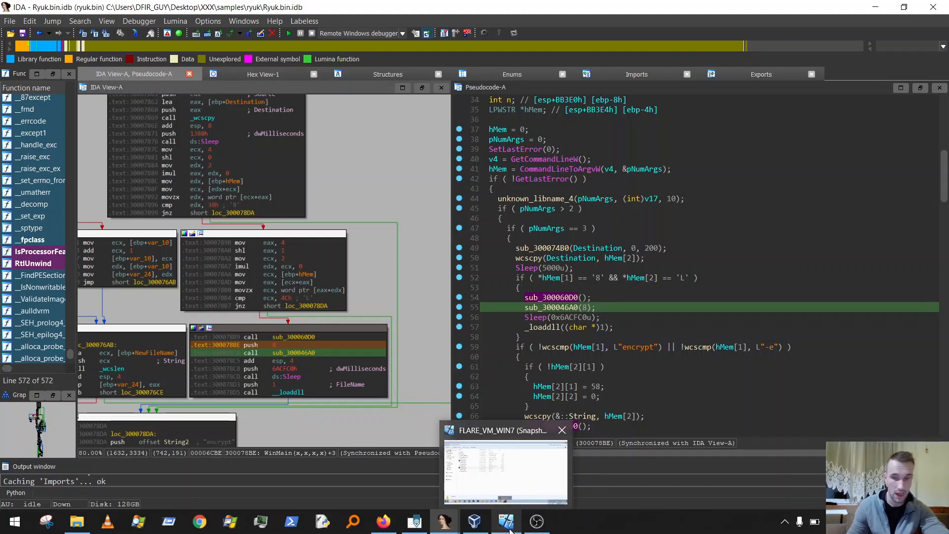
left_click(514, 499)
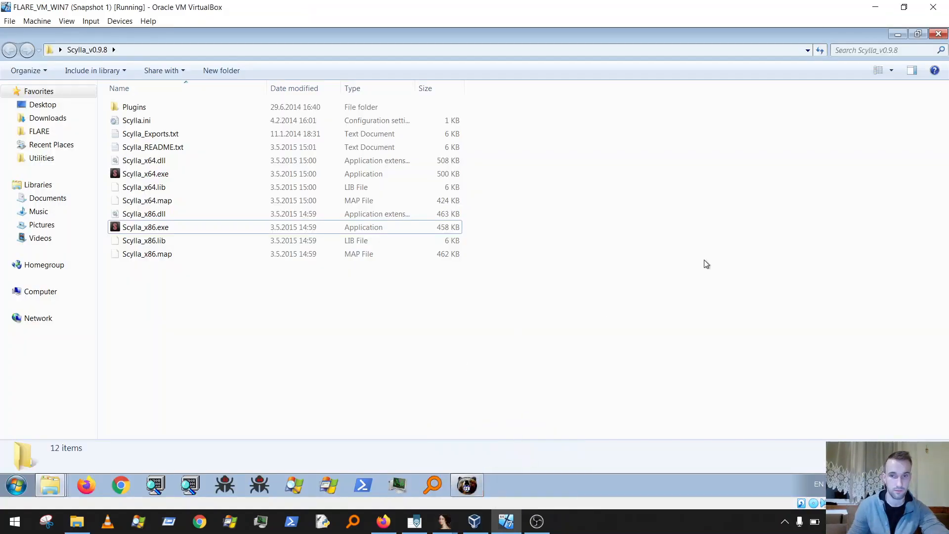
left_click(938, 35)
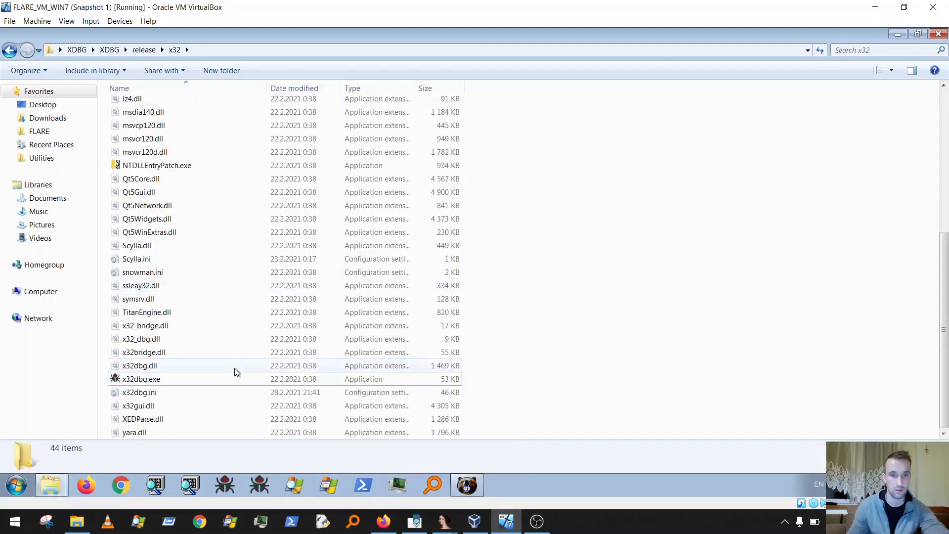
left_click(140, 370)
left_click(148, 380)
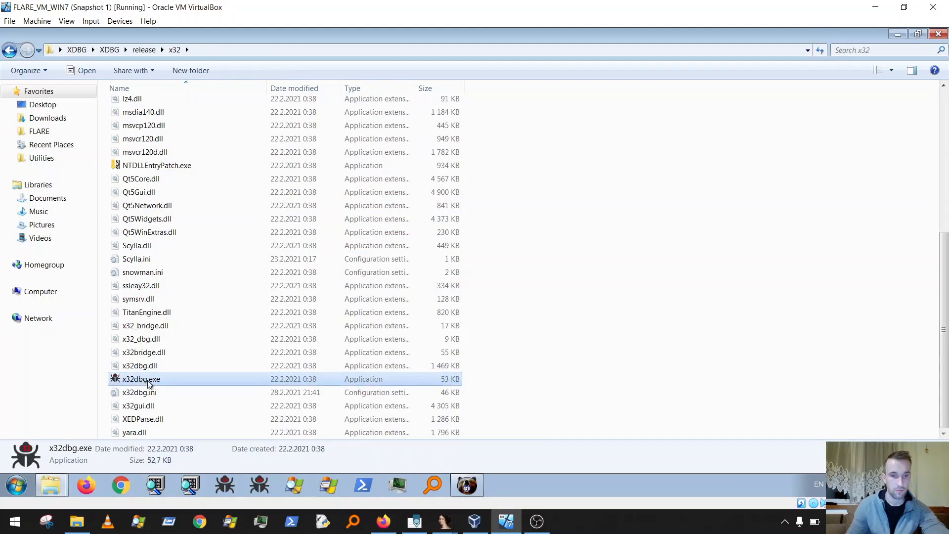
double_click(148, 380)
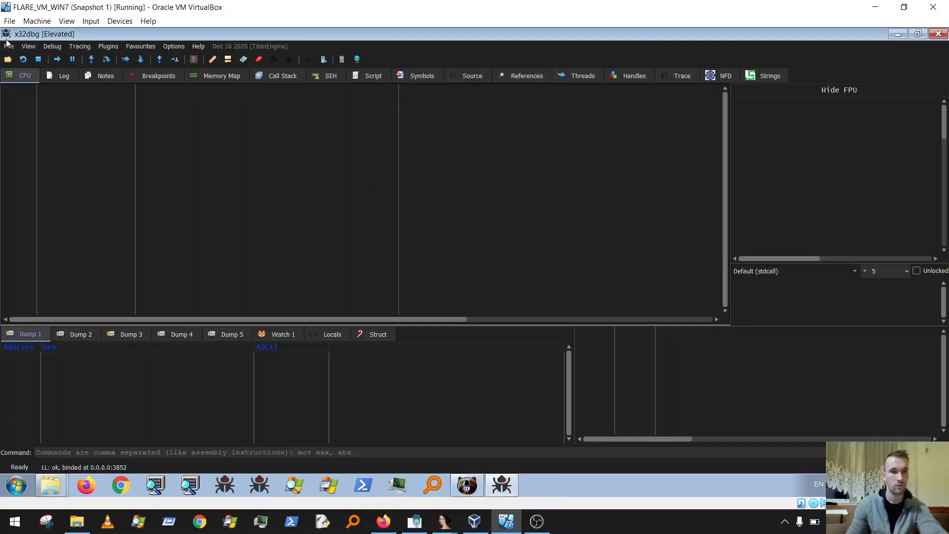
Step: Load the recently used Ryuk.bin sample from the desktop into the debugger
left_click(9, 47)
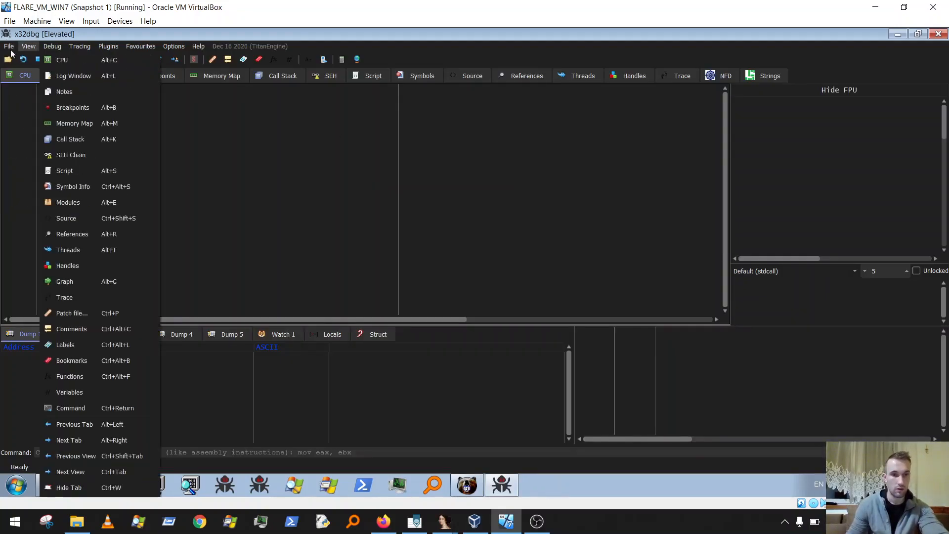
mouse_move(28, 75)
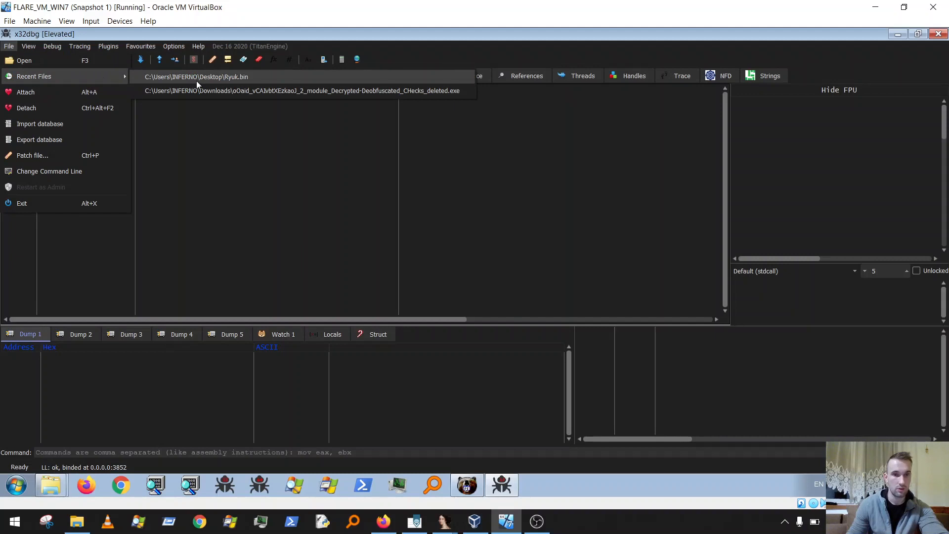
left_click(203, 78)
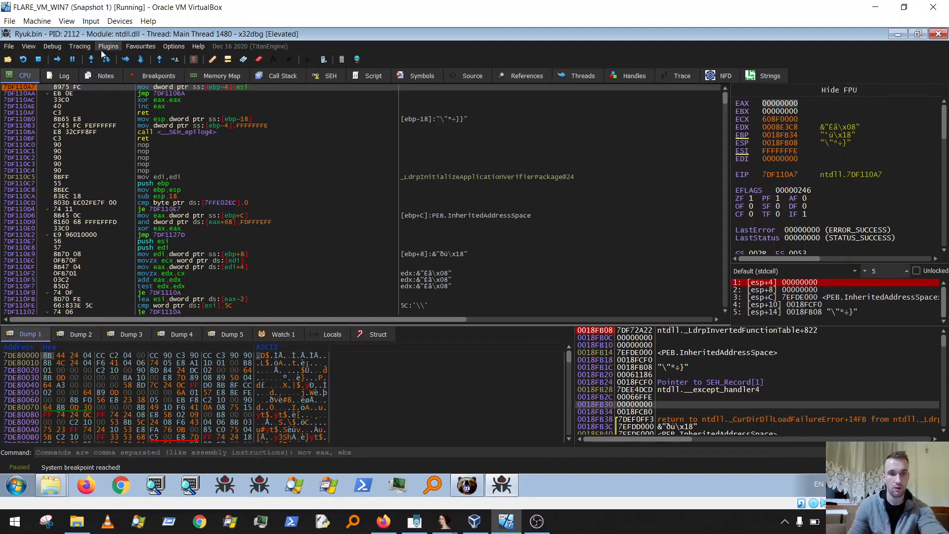
Step: Review which events the debugger is set to break on, including the entry breakpoint and TLS callbacks
left_click(173, 46)
left_click(174, 47)
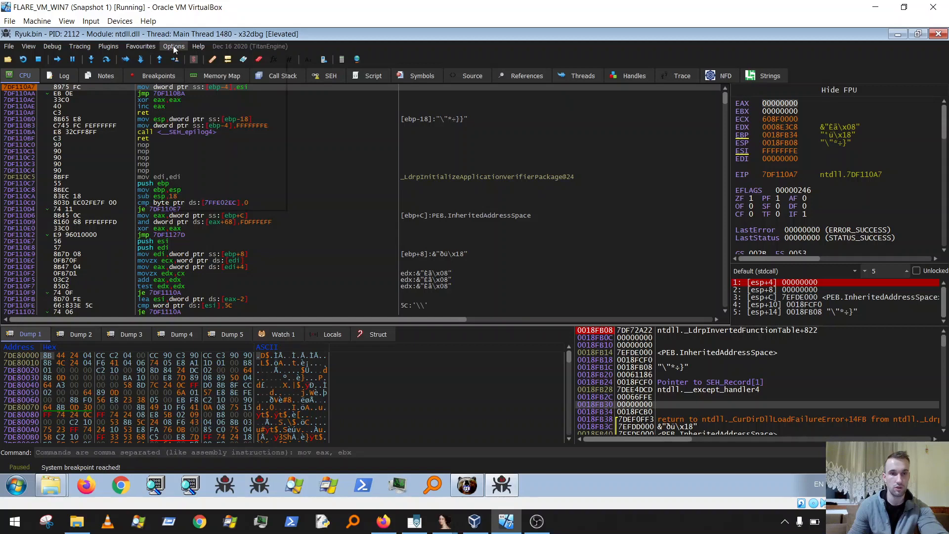
left_click(173, 46)
left_click(188, 64)
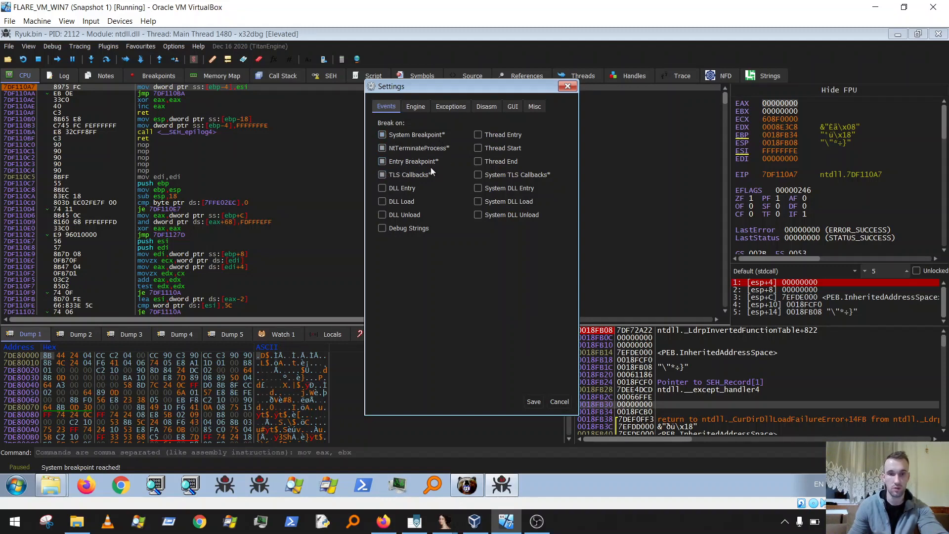
left_click(566, 88)
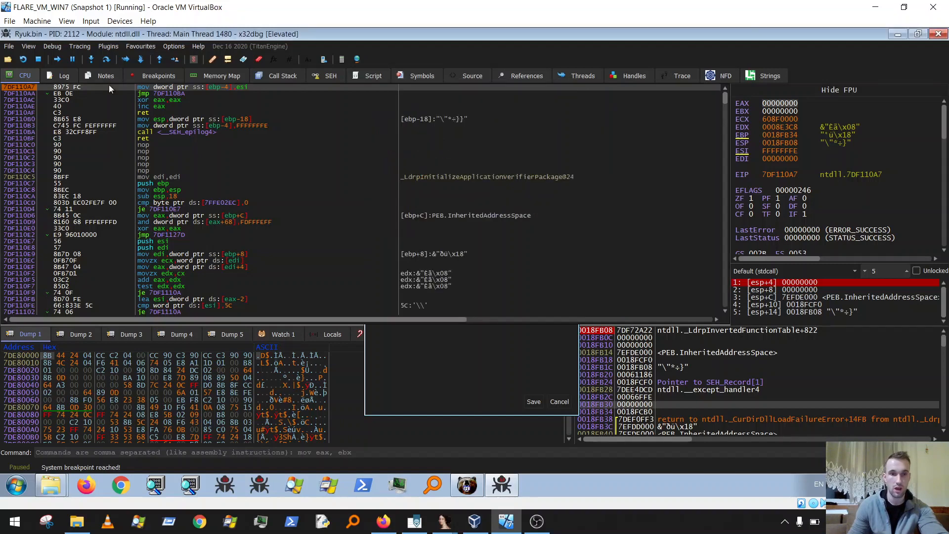
Step: Set the command line of Ryuk.bin to use the arguments 8 LAN and restart the debugged process
left_click(10, 46)
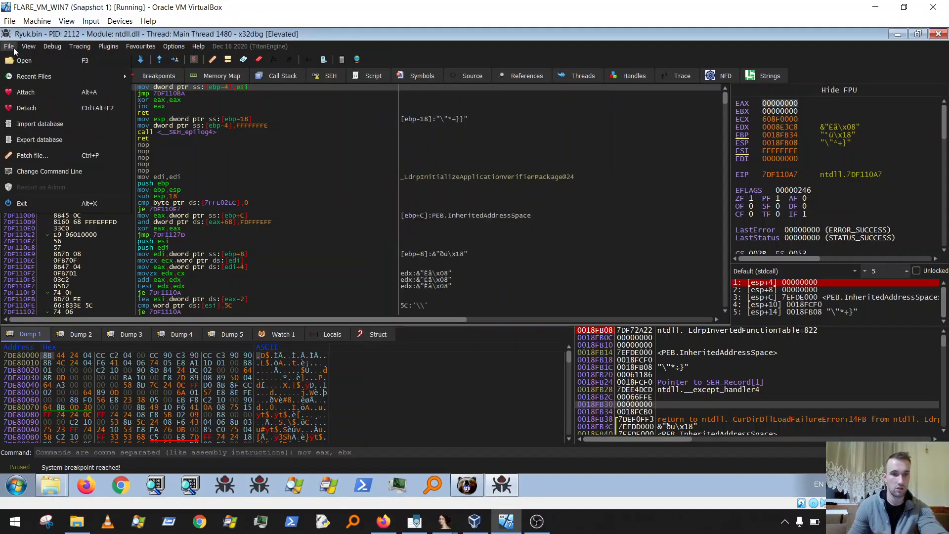
left_click(30, 171)
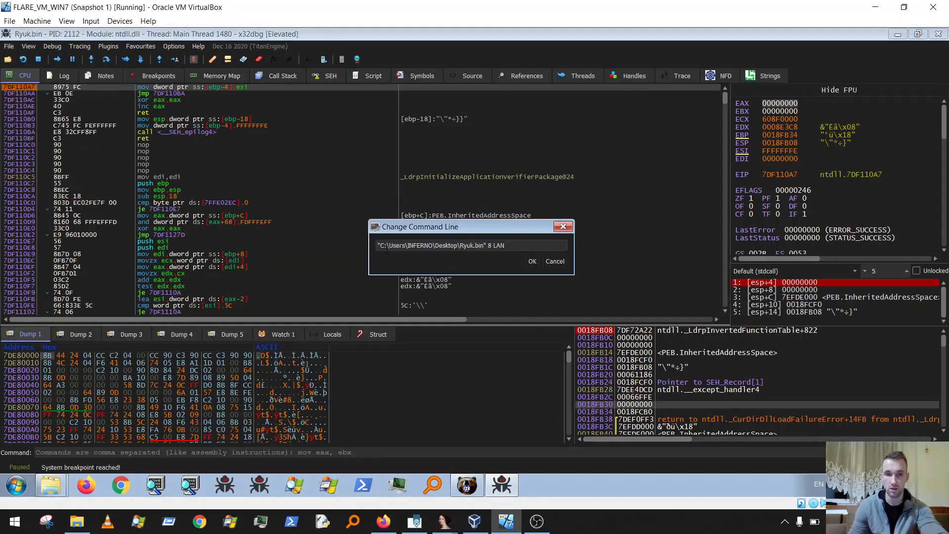
left_click_drag(378, 247, 495, 247)
left_click(493, 249)
left_click(509, 247)
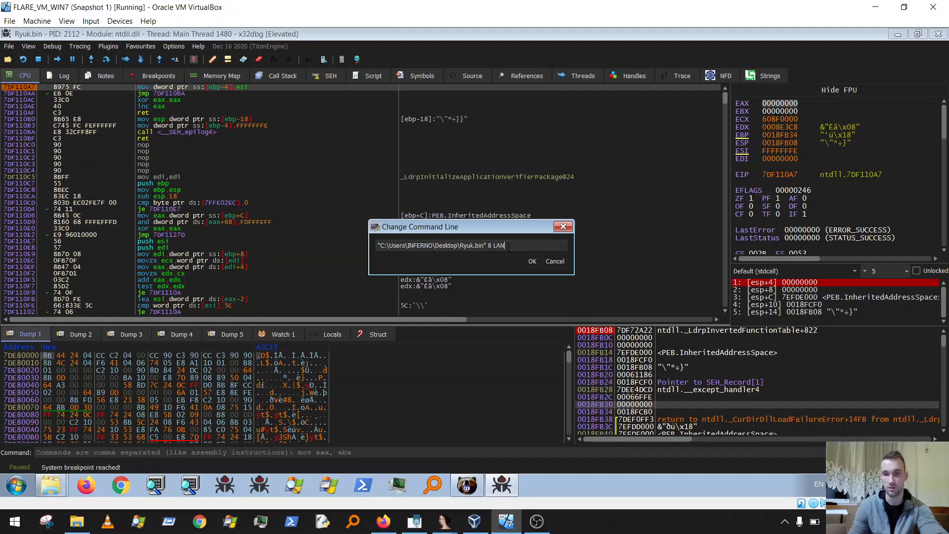
left_click_drag(515, 248, 375, 246)
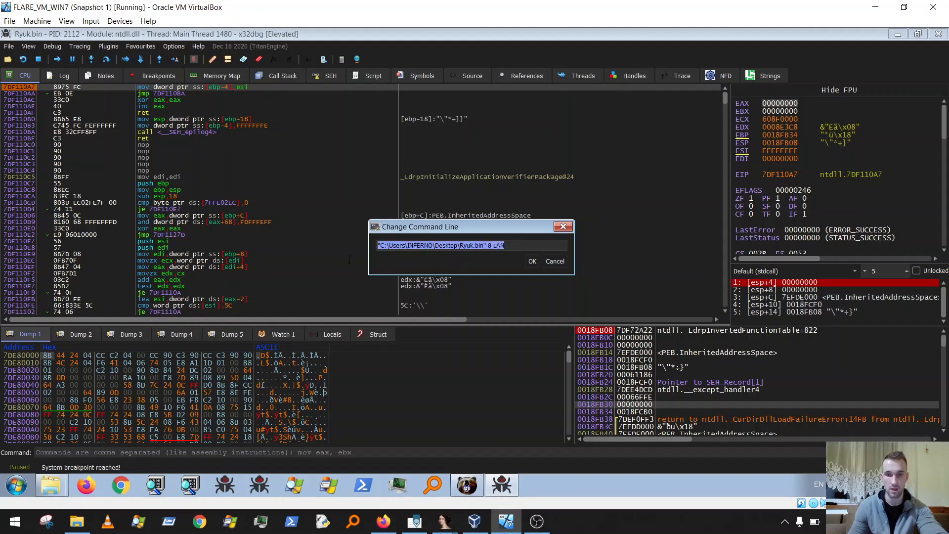
left_click(531, 262)
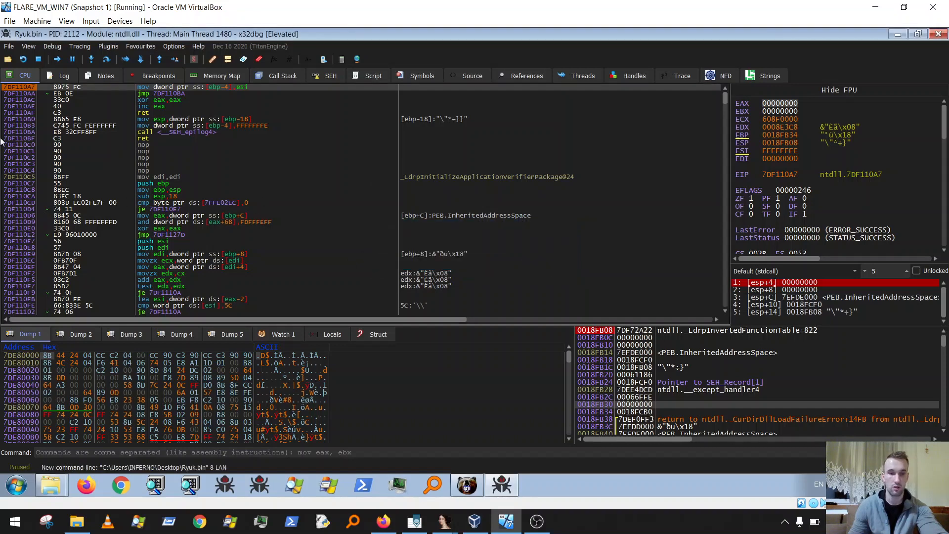
left_click(23, 58)
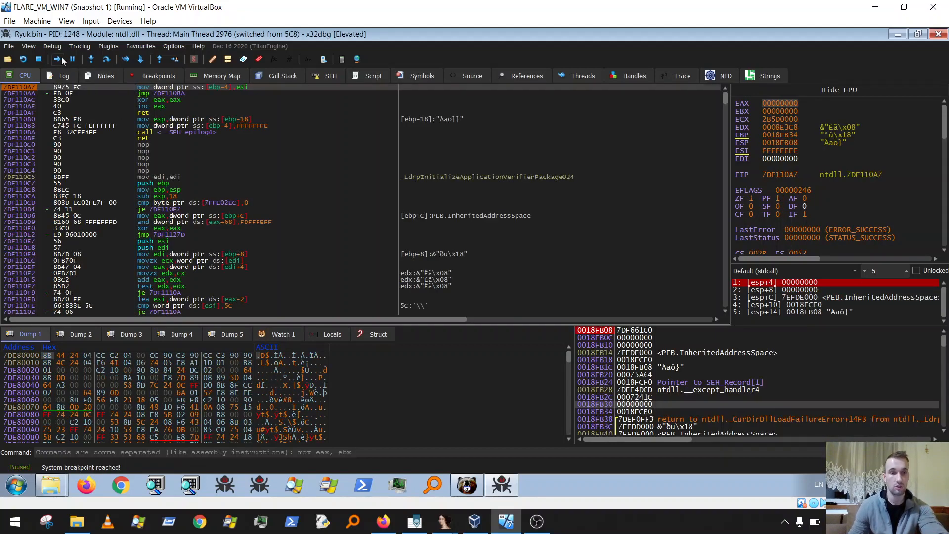
Step: Check the one-time breakpoint at the Ryuk.bin entry point and run the process to it
left_click(159, 75)
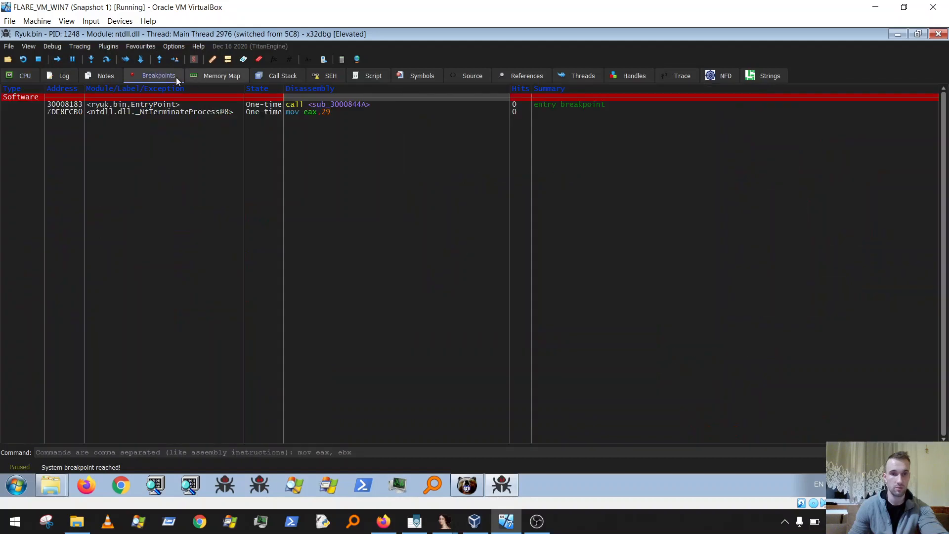
left_click(132, 105)
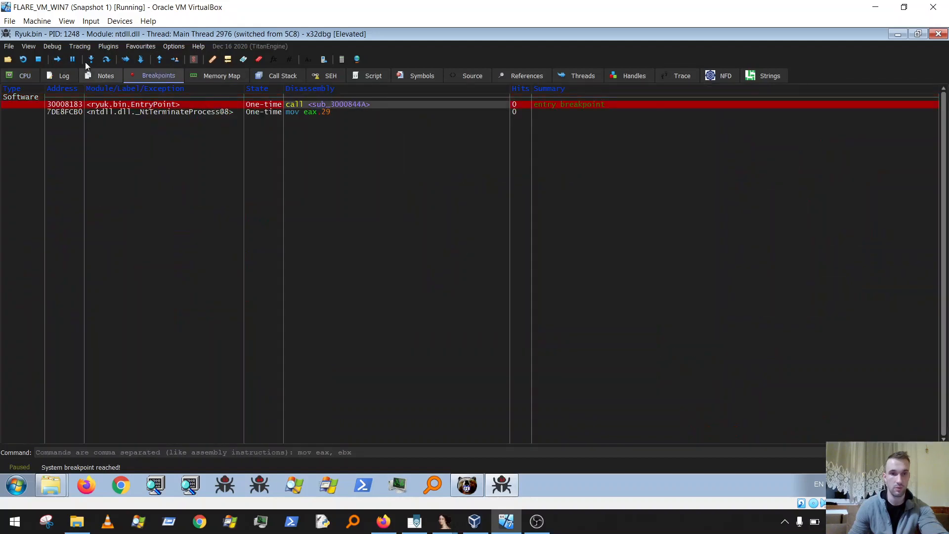
left_click(20, 77)
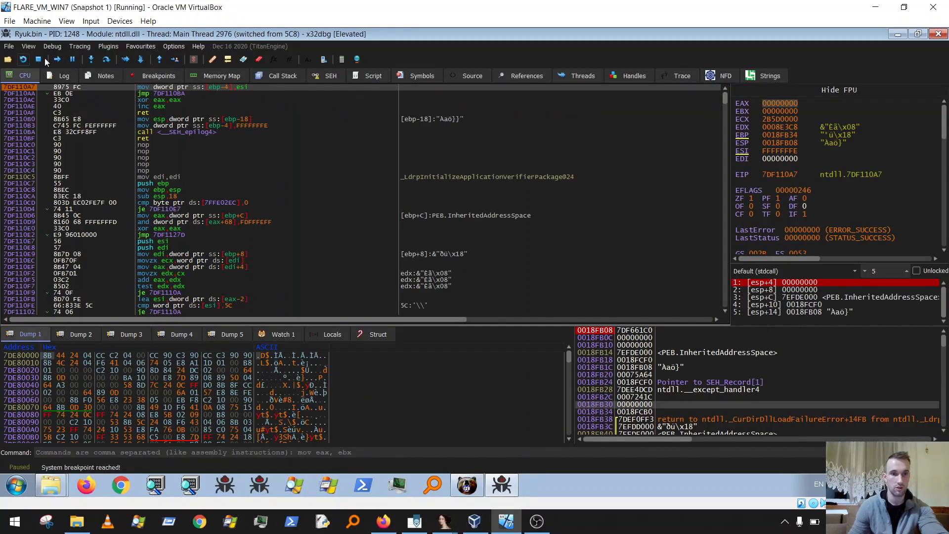
left_click(57, 58)
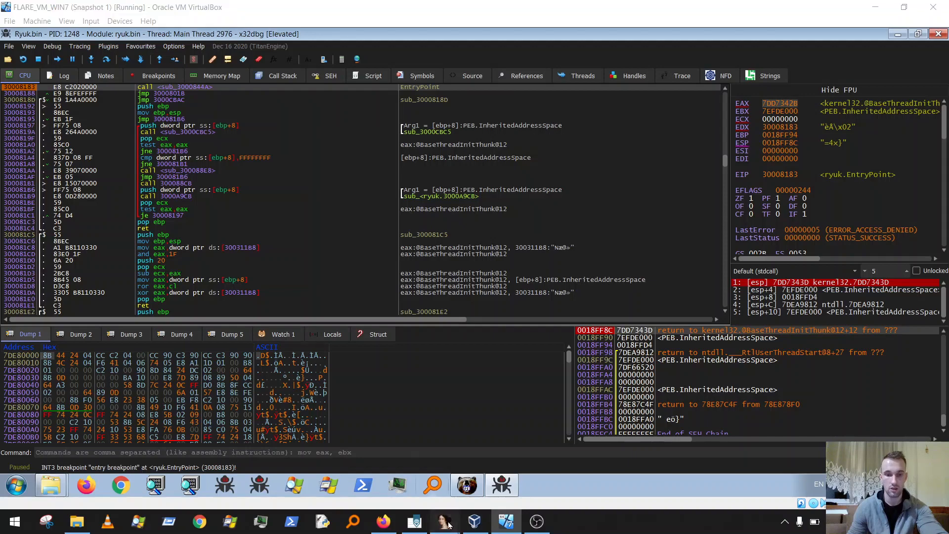
Step: Switch to IDA and locate the start address of WinMain at its first push ebp instruction
mouse_move(445, 522)
left_click(485, 469)
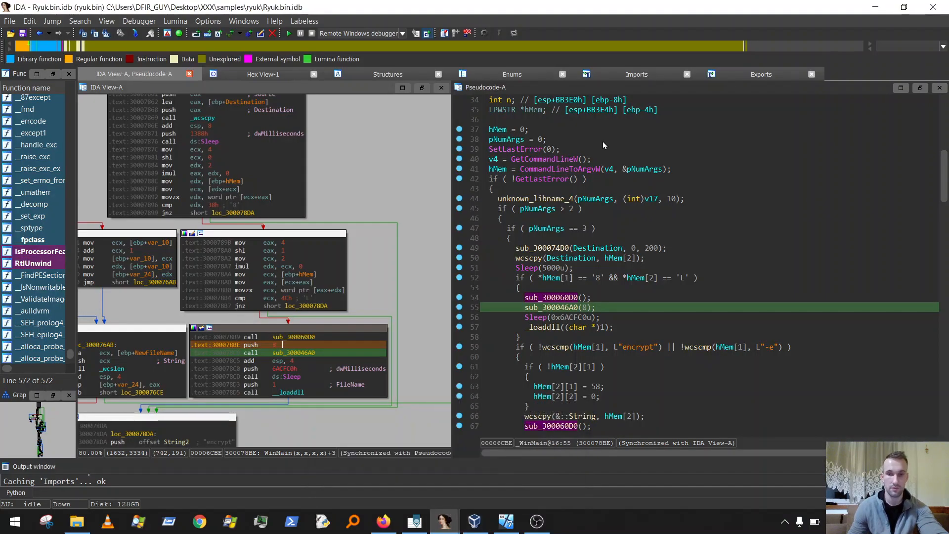
scroll(615, 169, "up", 10)
scroll(616, 170, "up", 2)
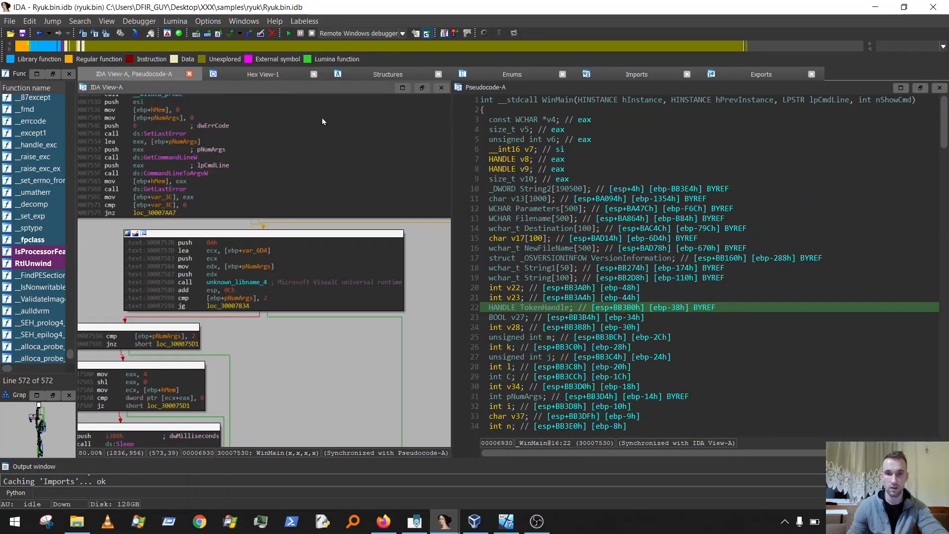
left_click(550, 101)
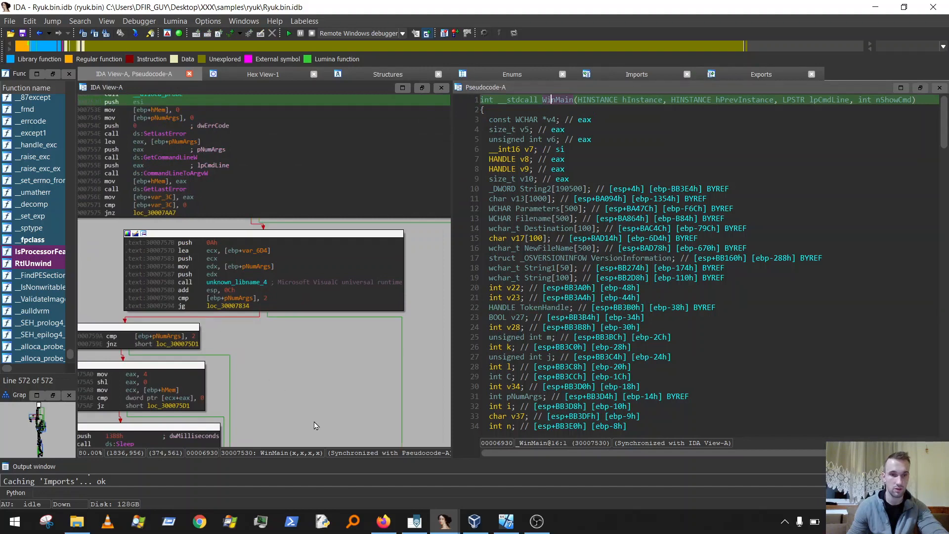
left_click_drag(263, 379, 360, 470)
left_click(201, 170)
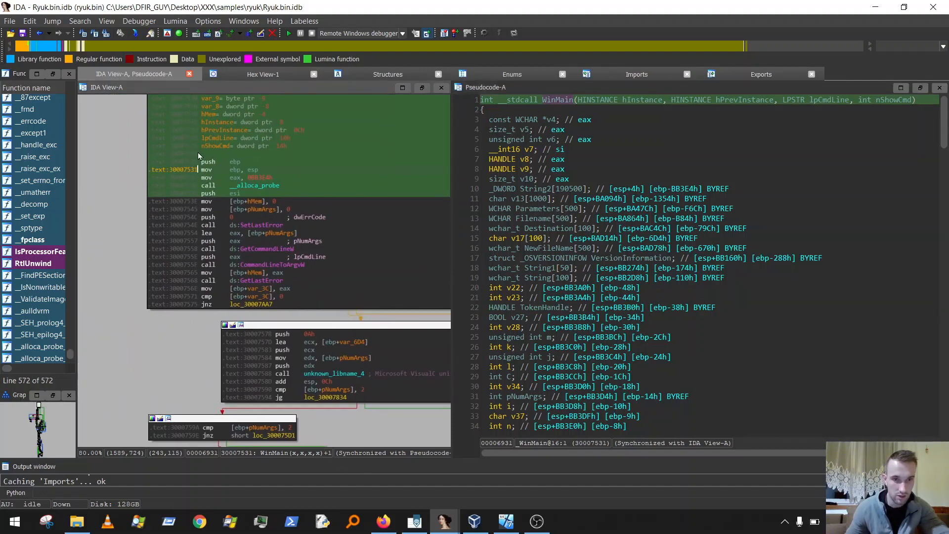
left_click(195, 162)
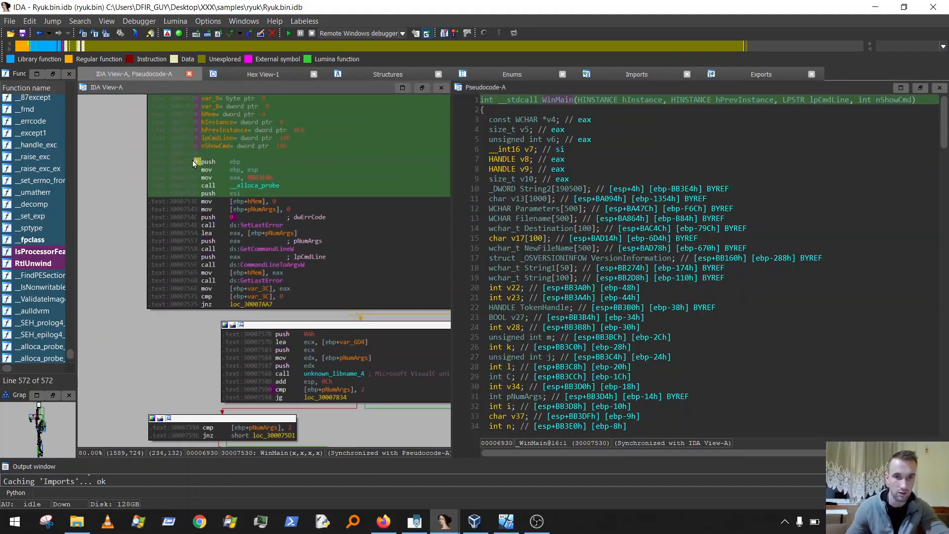
left_click_drag(170, 163, 199, 165)
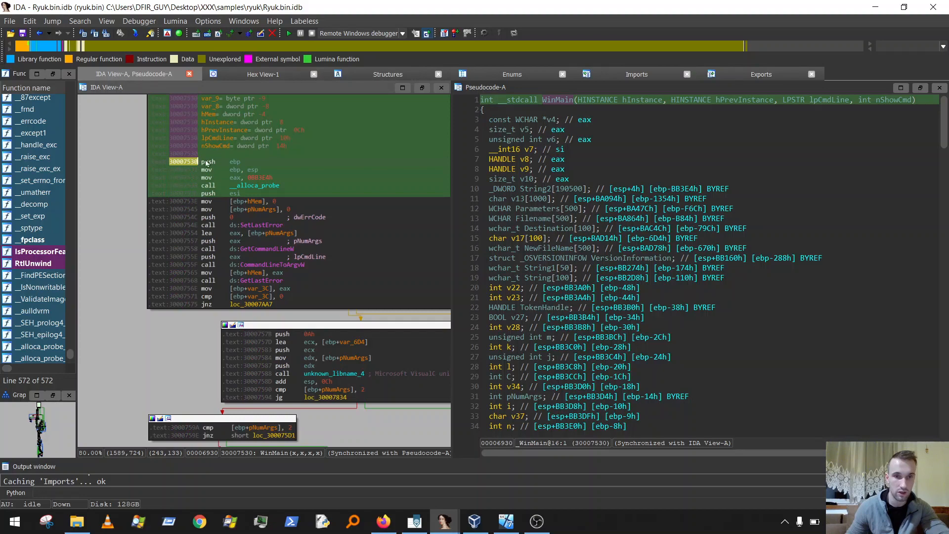
left_click(249, 160)
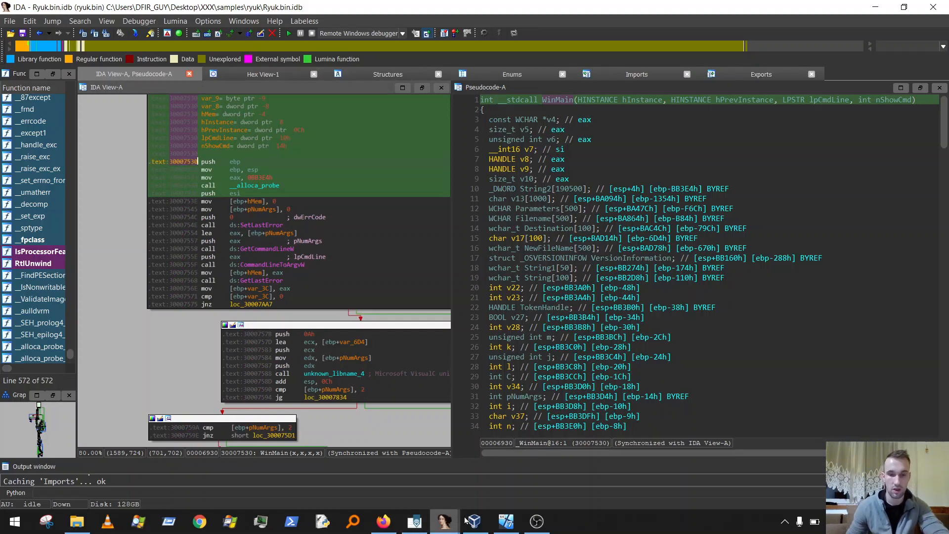
Step: Switch to x32dbg, set a breakpoint at address 30007530 and run the process to it
left_click(506, 521)
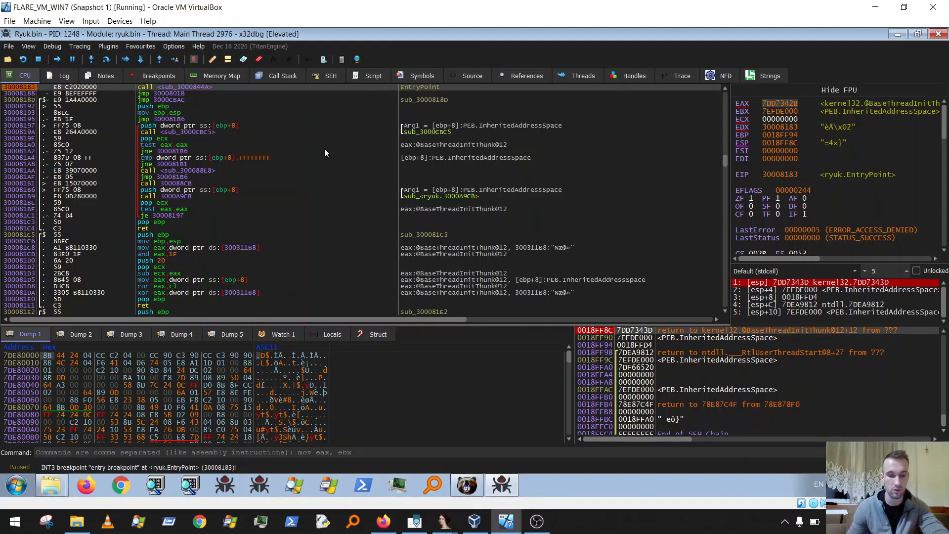
key("ctrl+g")
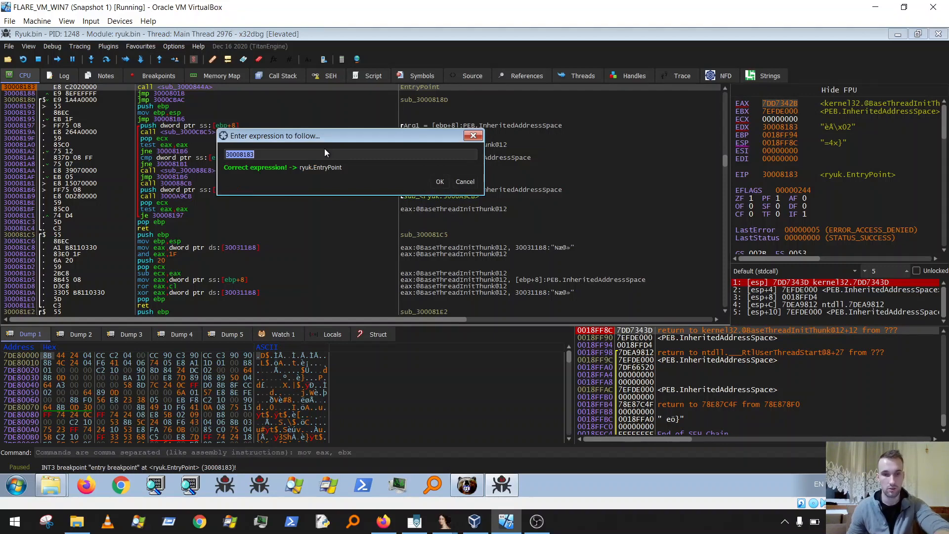
type("30007530")
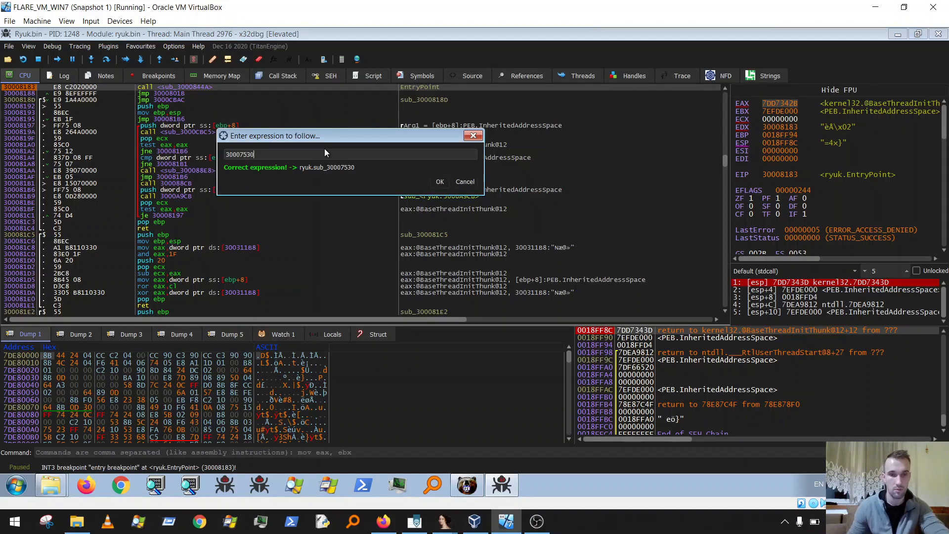
key("ctrl+a")
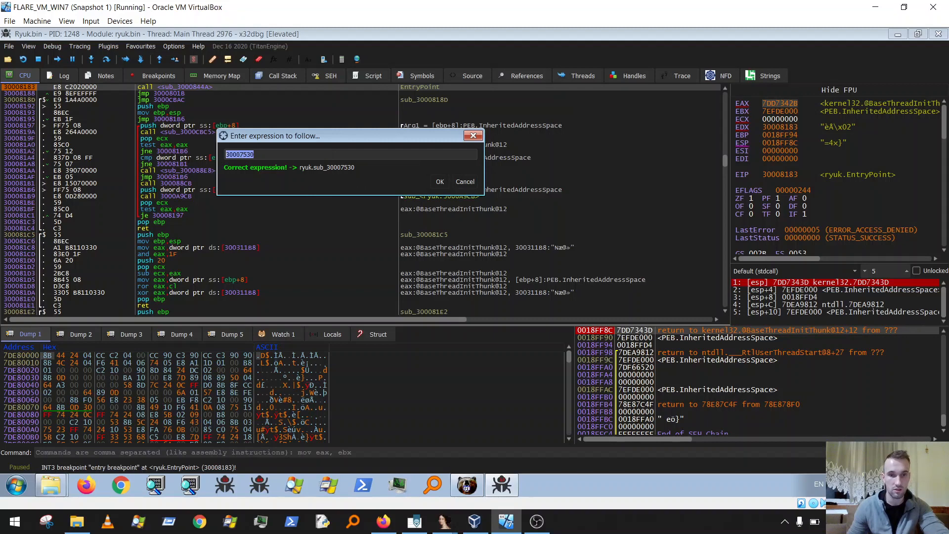
left_click(443, 184)
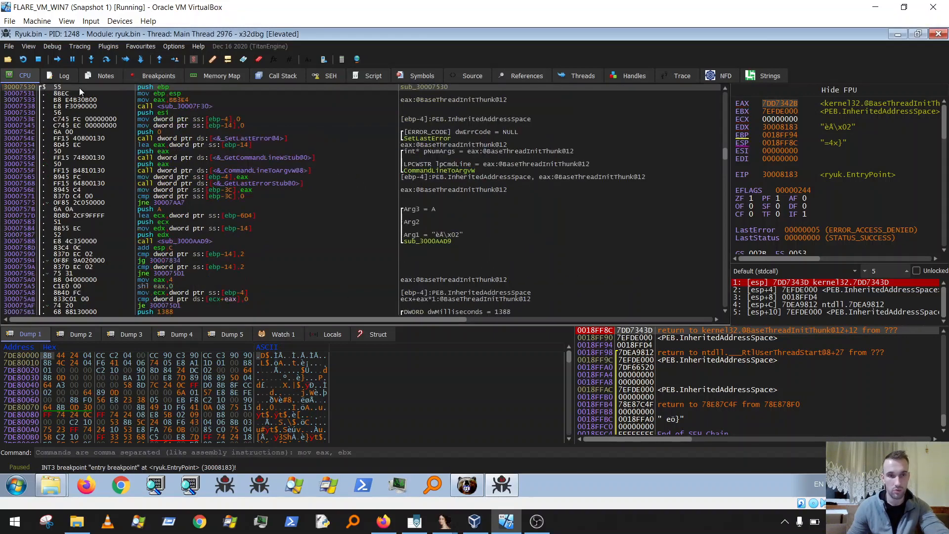
key("F2")
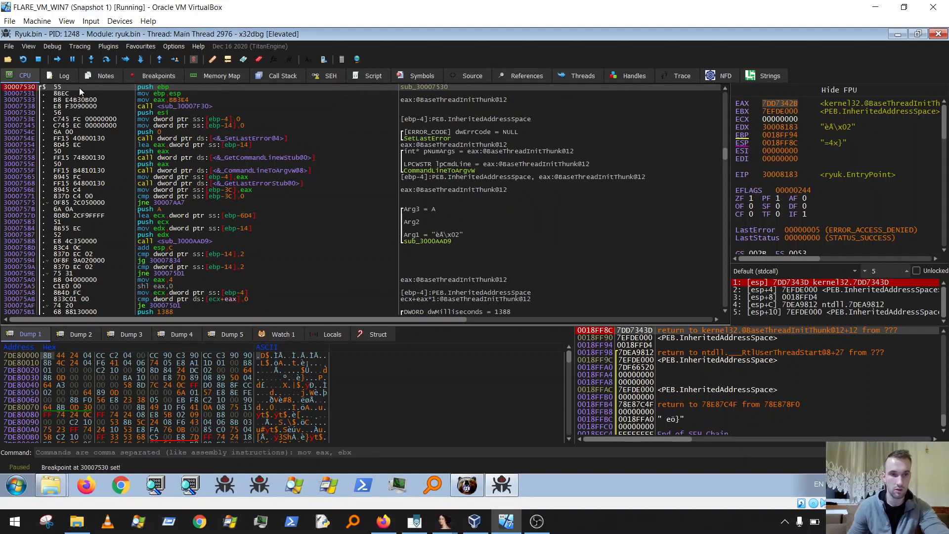
left_click(57, 59)
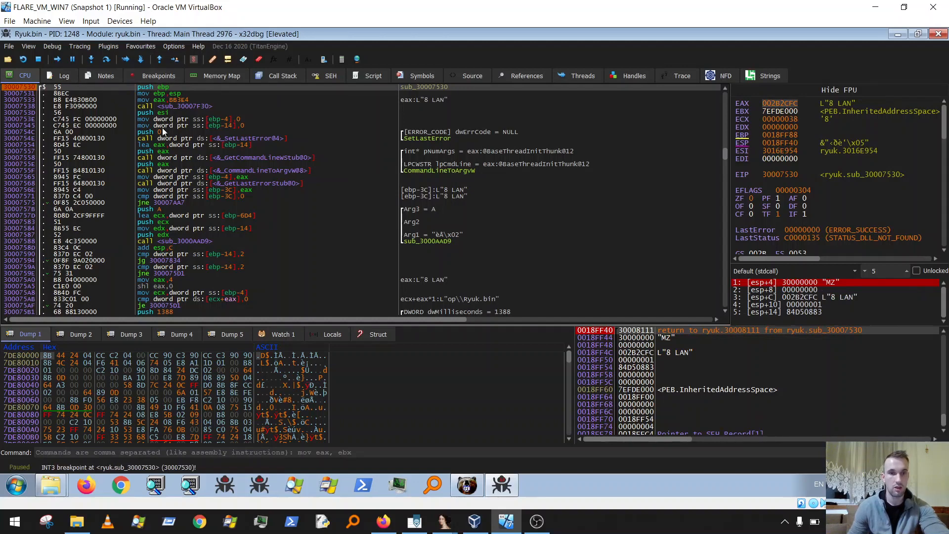
Step: Show the function at 30007530 as a graph and enlarge the disassembly area to fit its first blocks
scroll(157, 138, "up", 3)
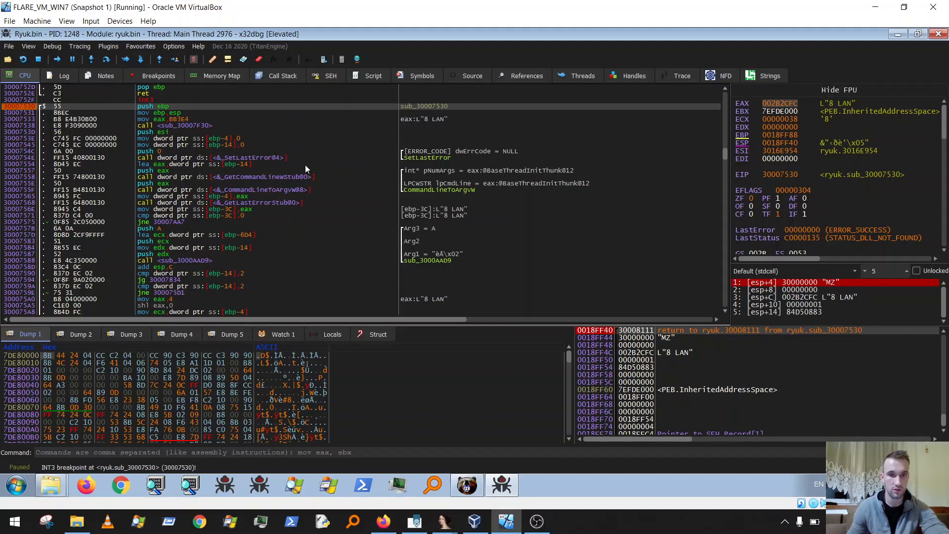
key("g")
left_click_drag(624, 232, 597, 116)
scroll(570, 121, "down", 2)
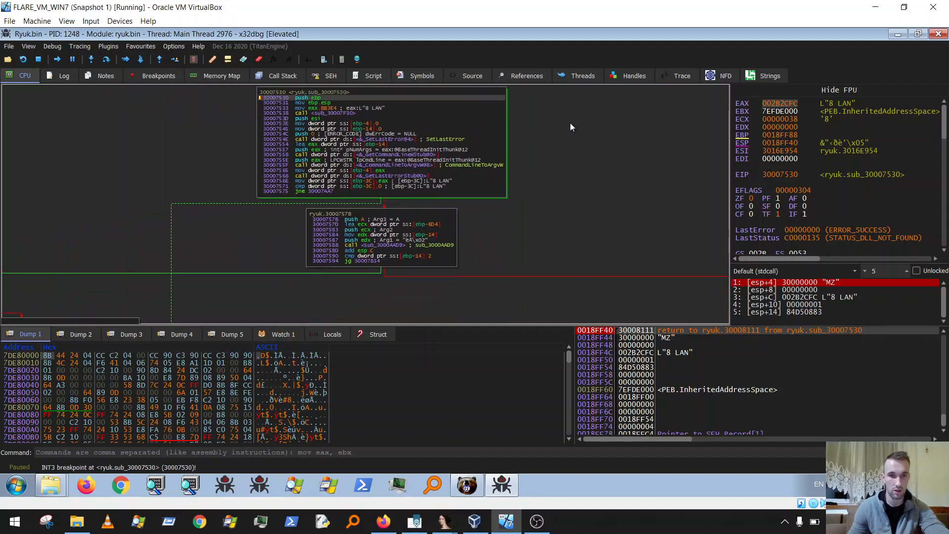
scroll(596, 160, "up", 1)
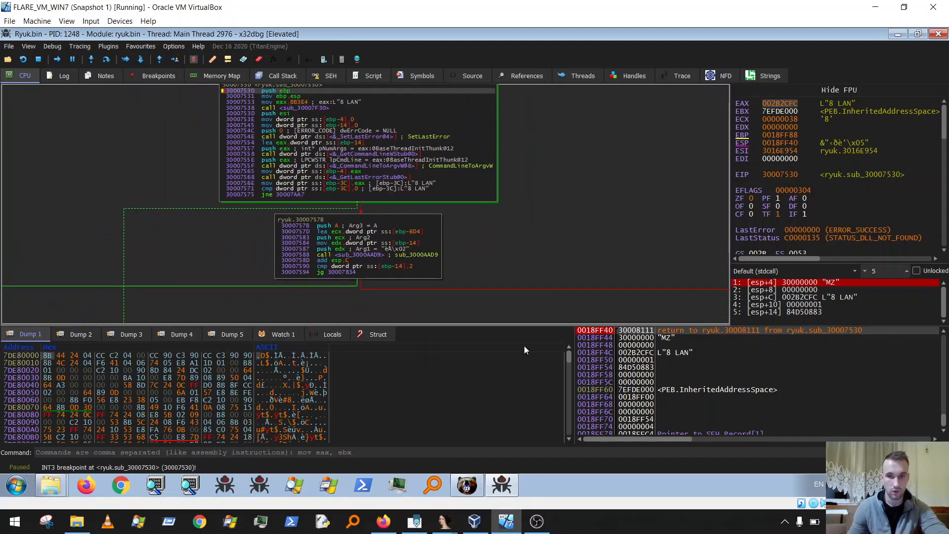
left_click_drag(510, 325, 515, 375)
left_click_drag(554, 257, 576, 205)
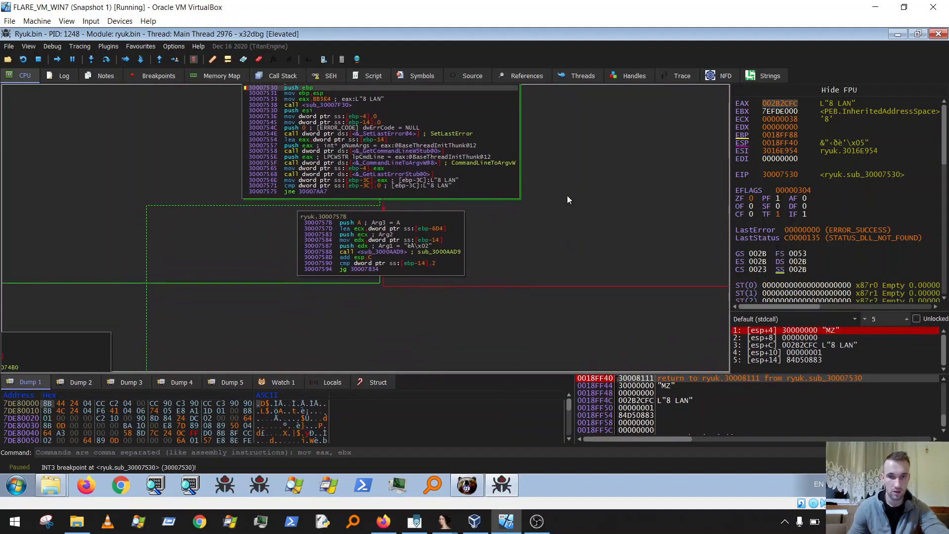
scroll(432, 197, "up", 1)
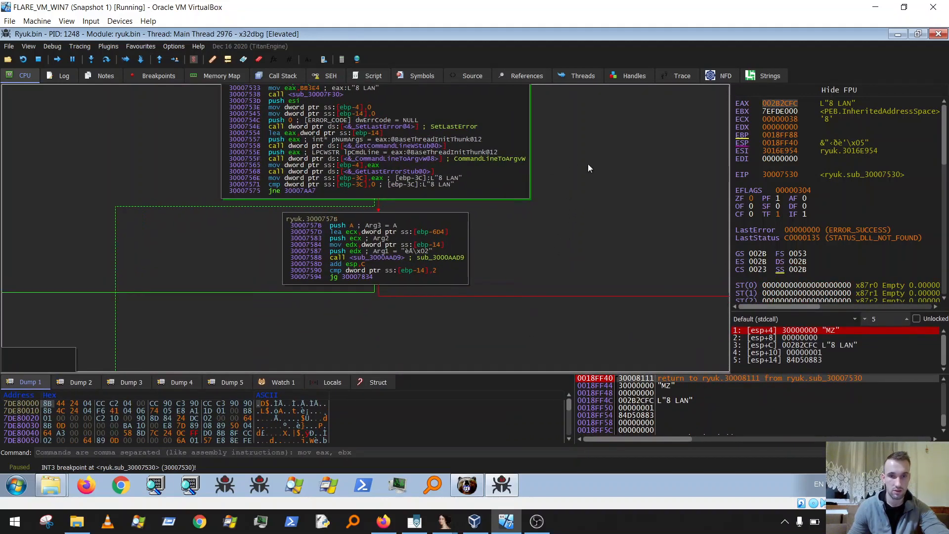
left_click_drag(588, 164, 559, 254)
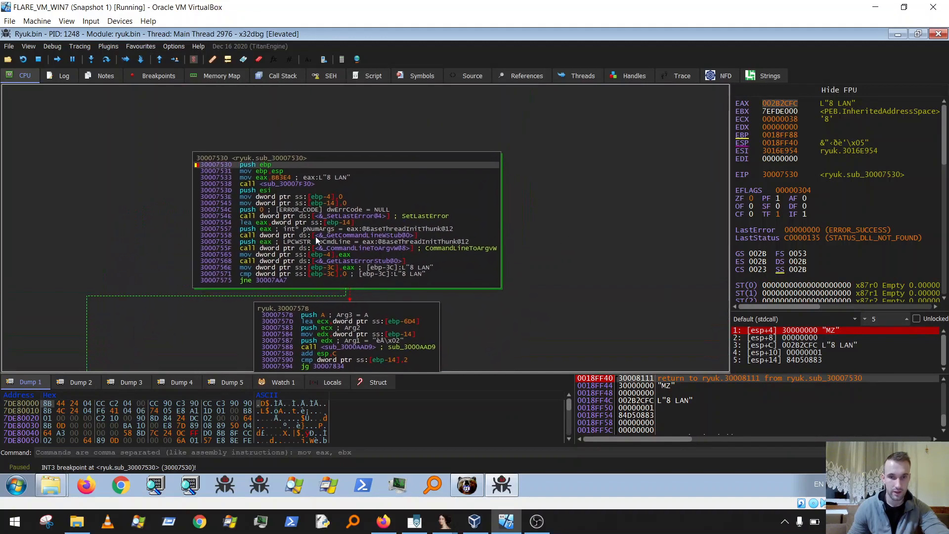
Step: Examine the first block's GetCommandLineW and CommandLineToArgvW calls, the storing of their result, and the closing jne to 30007AA7
left_click(318, 236)
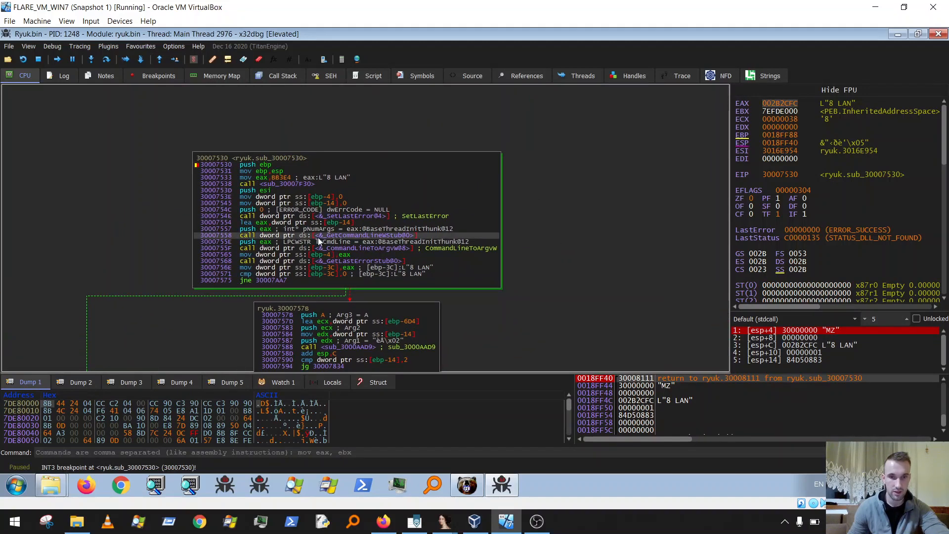
left_click(356, 247)
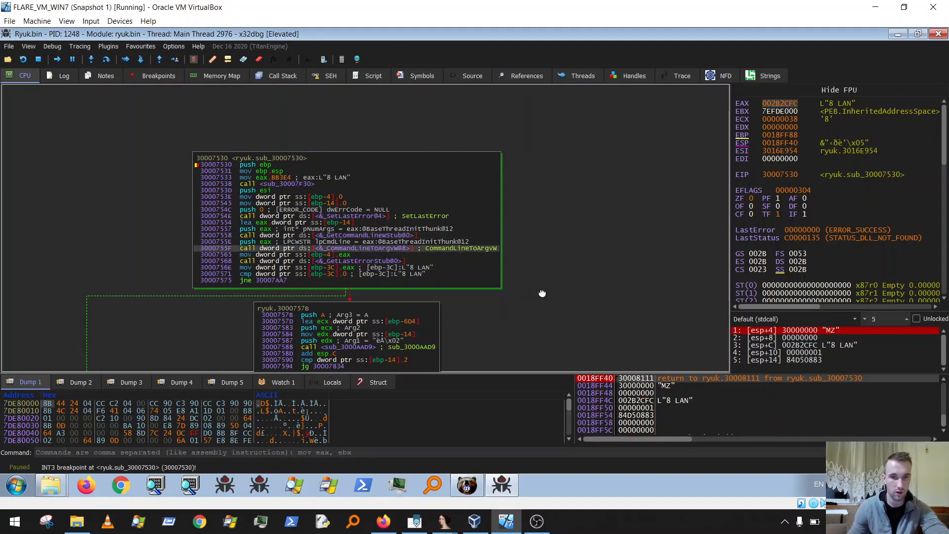
left_click_drag(542, 293, 491, 158)
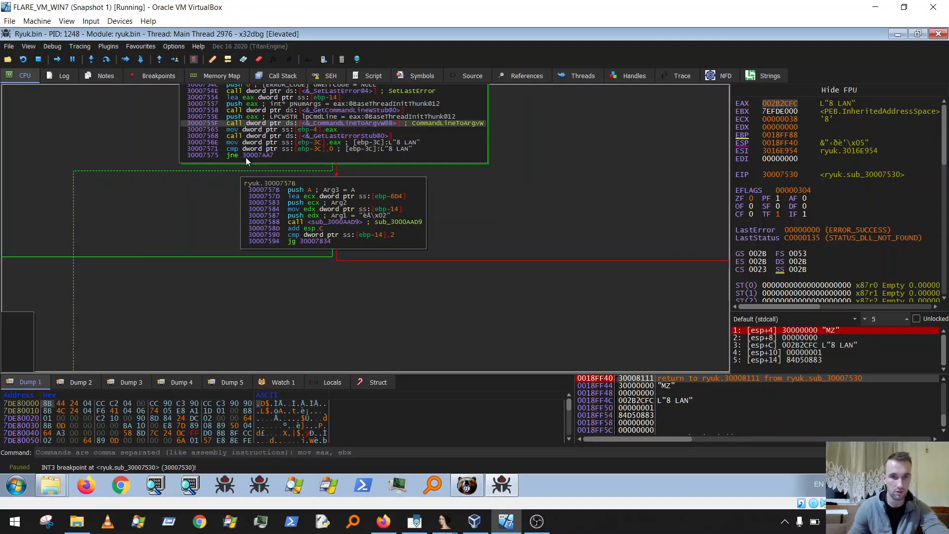
left_click_drag(606, 233, 689, 264)
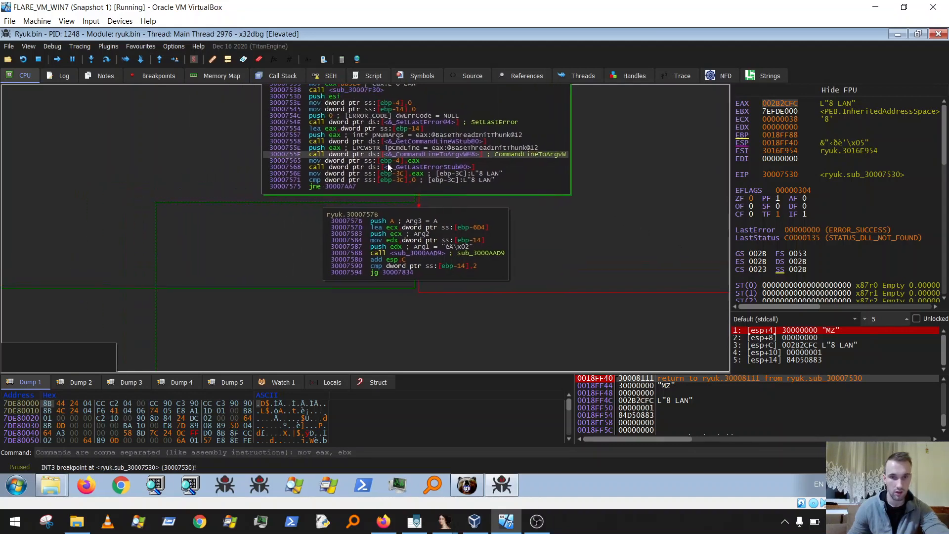
left_click(408, 174)
left_click(406, 162)
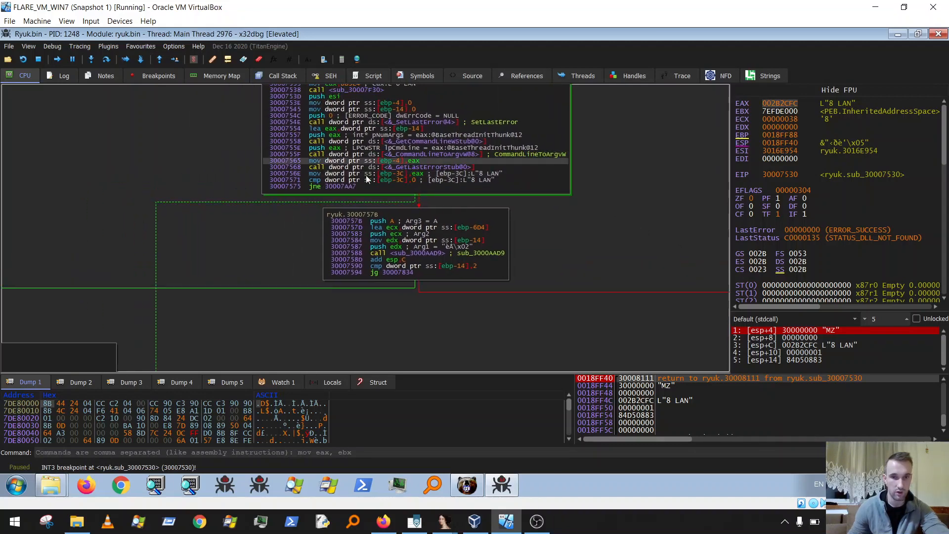
left_click(328, 186)
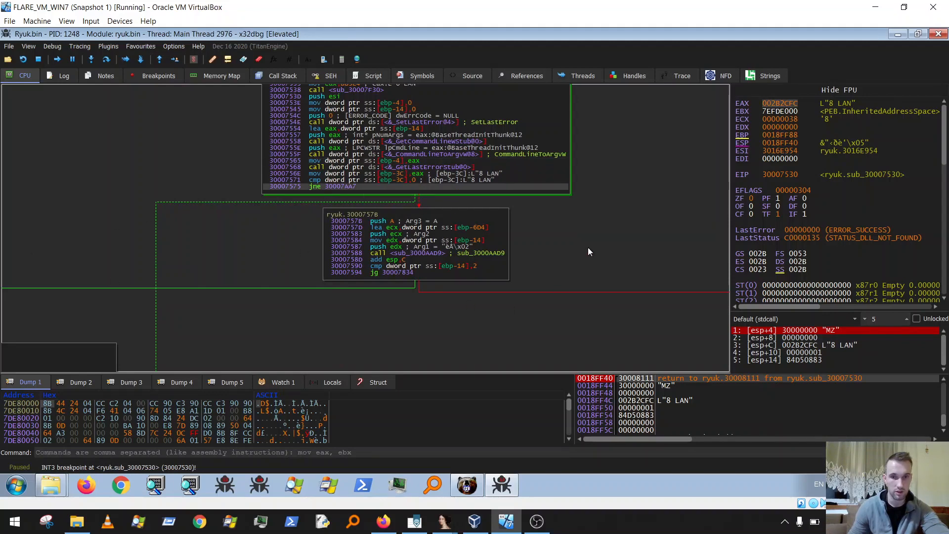
left_click_drag(588, 252, 609, 204)
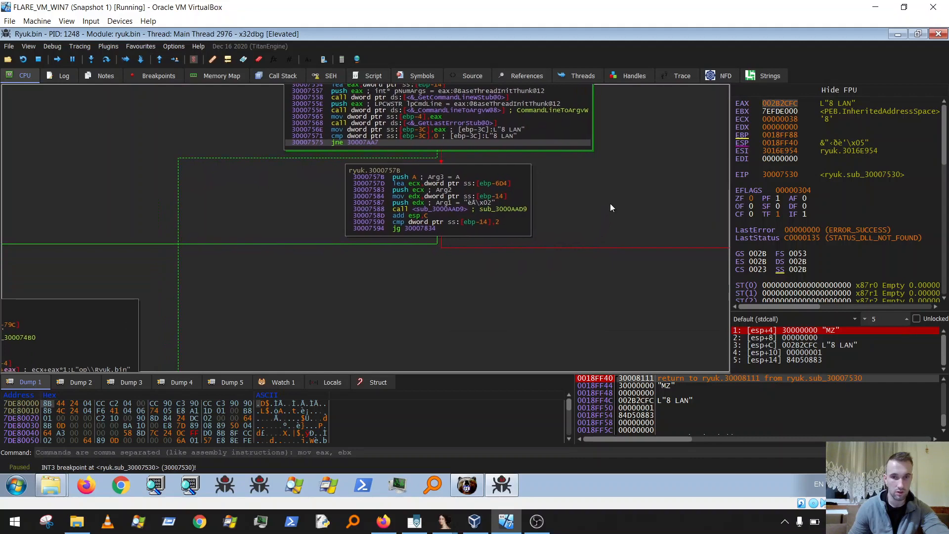
Step: Trace the argument-count checks from the comparison with 2 in block 3000757B along the jg branch to the comparison and jne in block 30007834
left_click(442, 178)
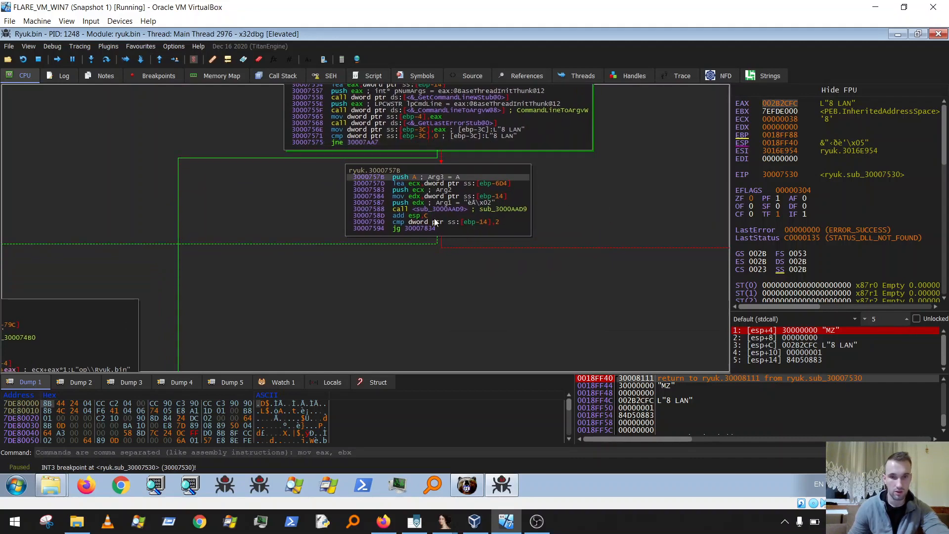
left_click(494, 223)
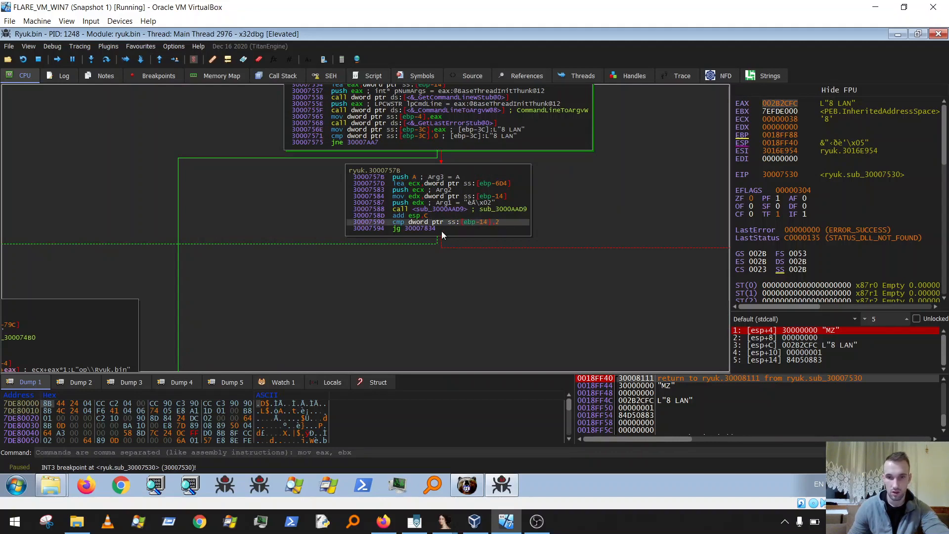
left_click(425, 230)
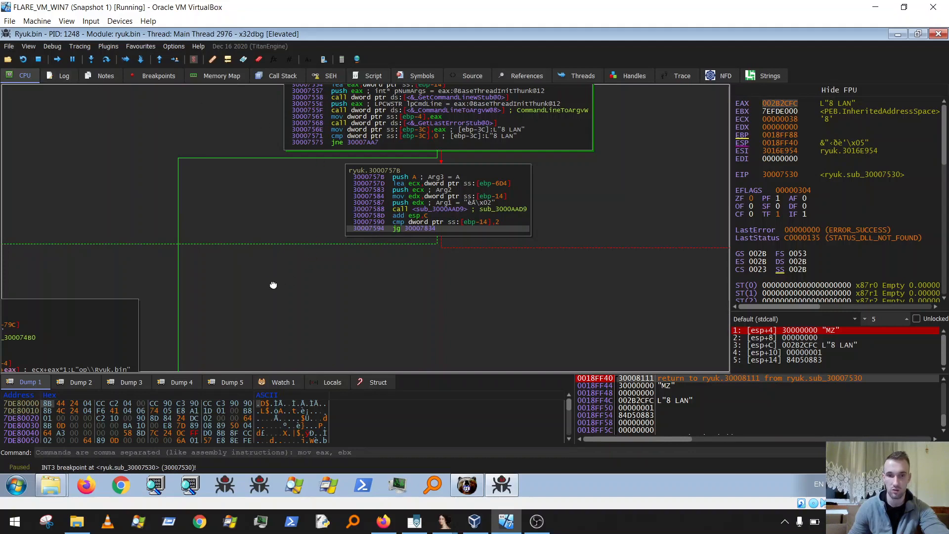
left_click_drag(273, 285, 621, 222)
left_click_drag(232, 255, 513, 226)
left_click(285, 221)
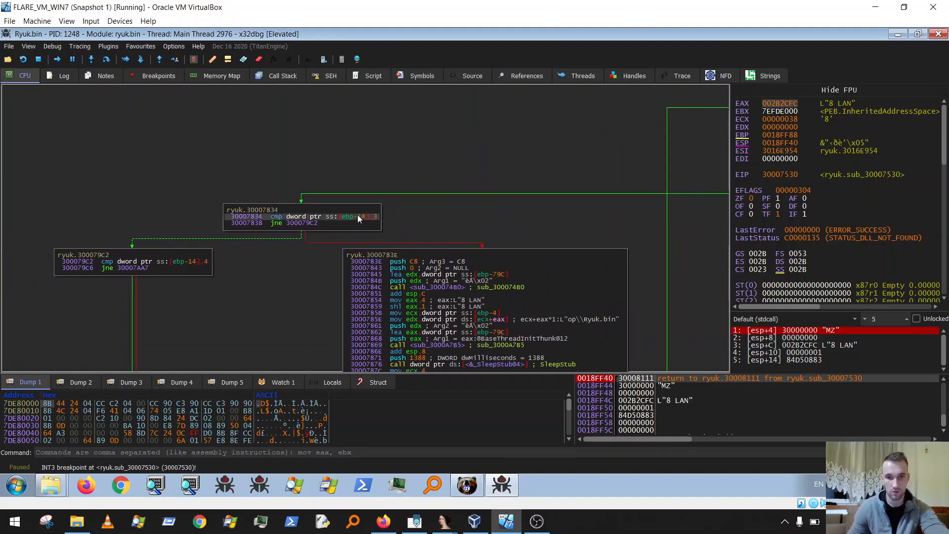
left_click(316, 224)
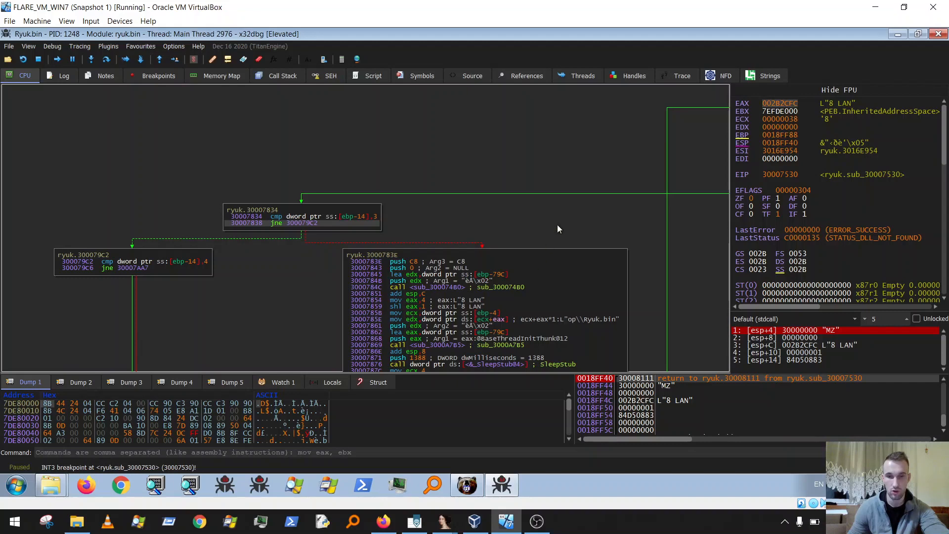
Step: Examine the argument checks against '8' and 'L' and their conditional jumps in graph blocks 3000783E and 3000789B
left_click_drag(558, 229, 506, 130)
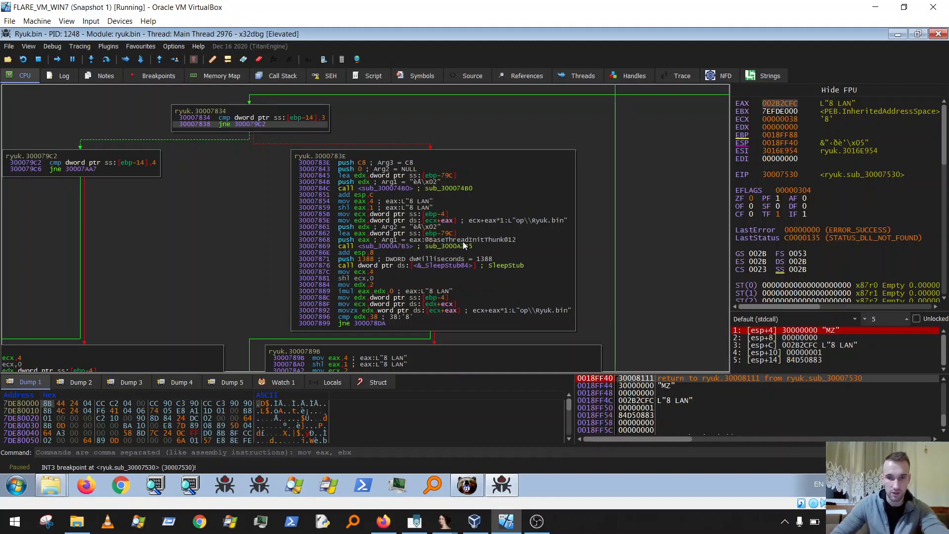
left_click(405, 318)
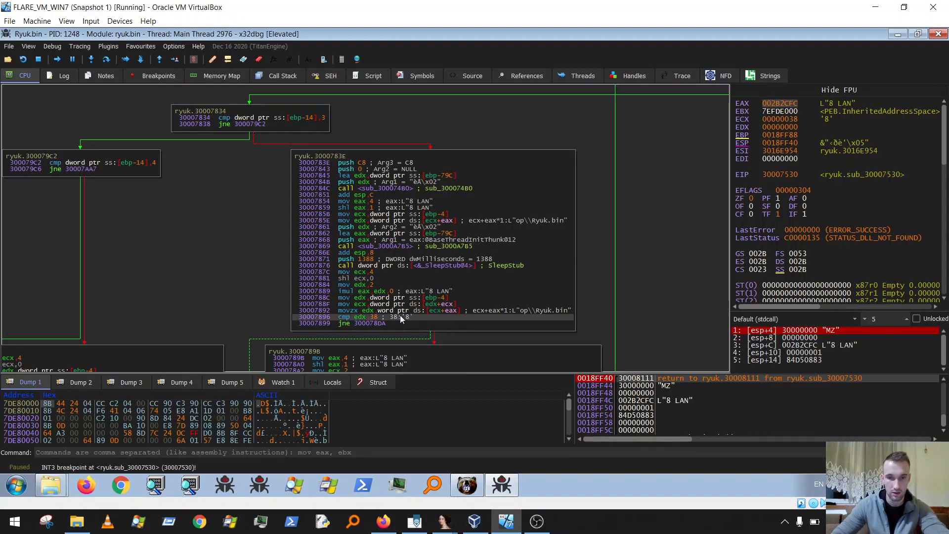
left_click(357, 324)
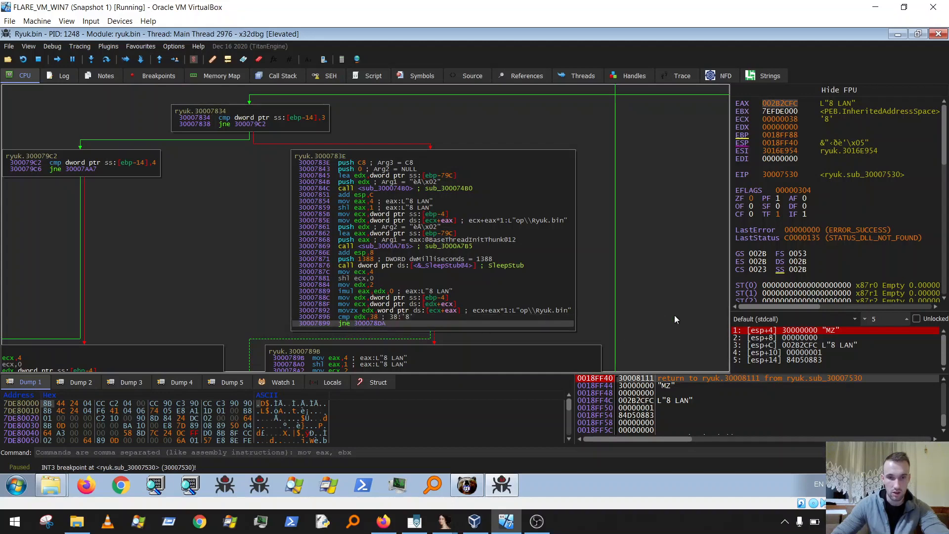
left_click_drag(677, 274, 684, 136)
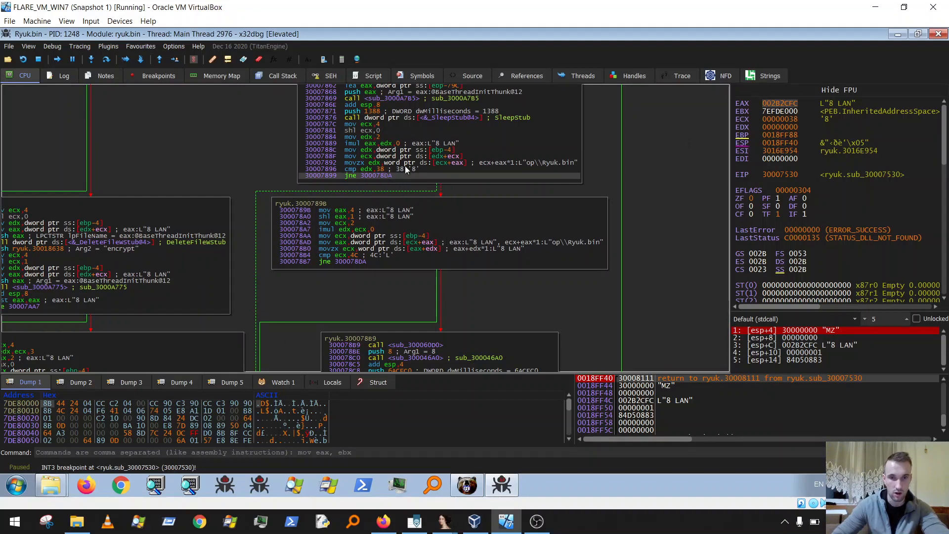
left_click(362, 212)
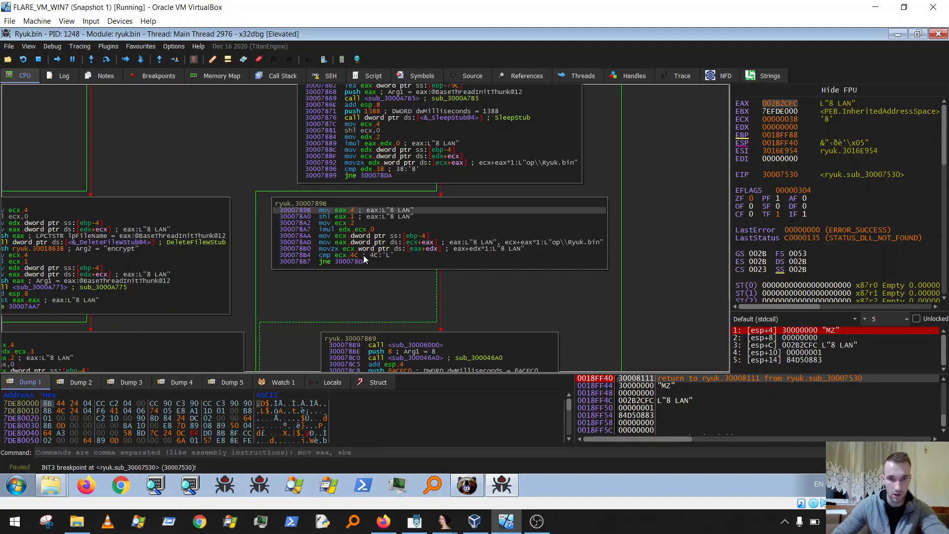
left_click(364, 255)
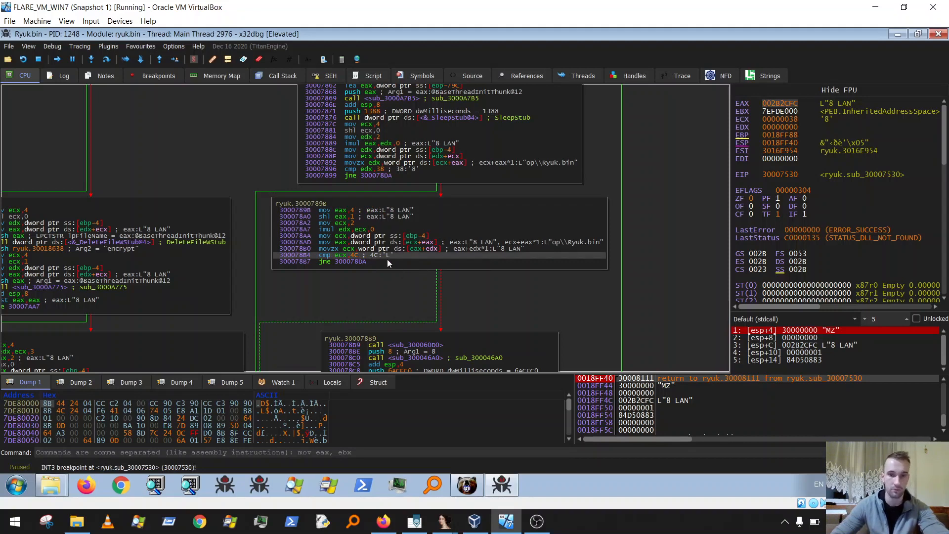
left_click(345, 263)
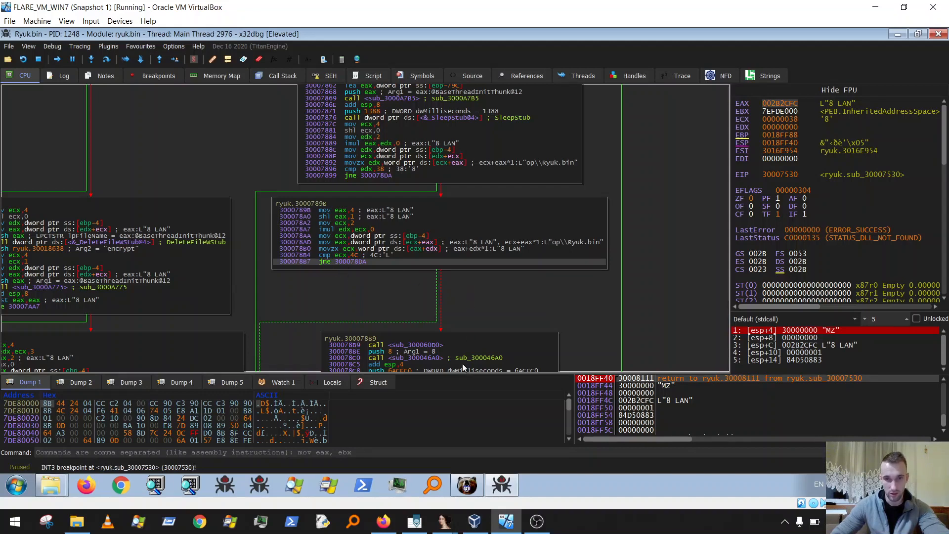
Step: Set a breakpoint on the push 8 instruction at 300078BE, directly after the call to sub_300060D0
scroll(478, 238, "down", 3)
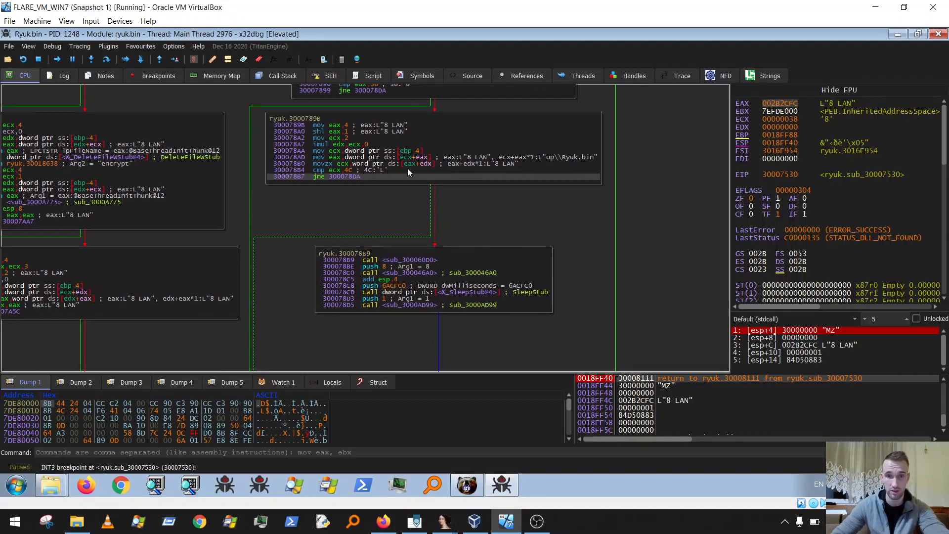
left_click(397, 261)
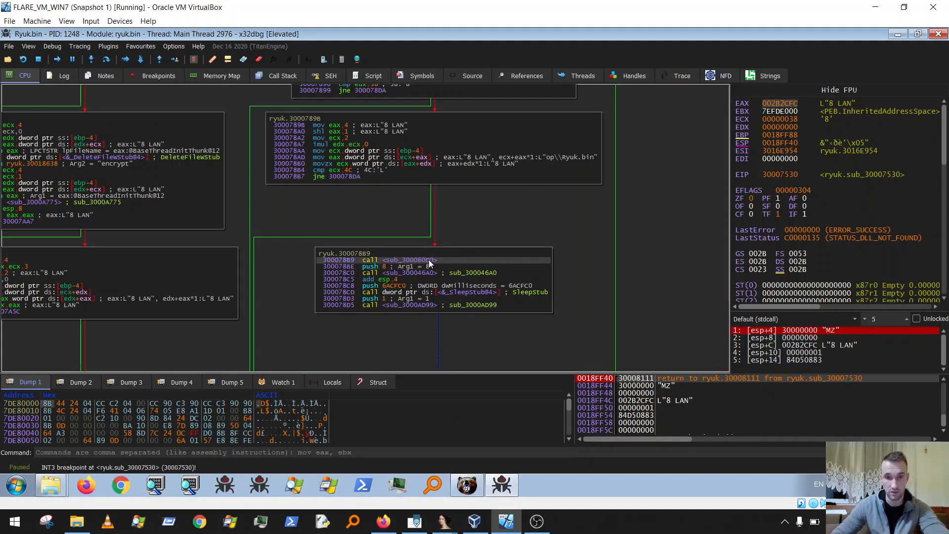
left_click(402, 269)
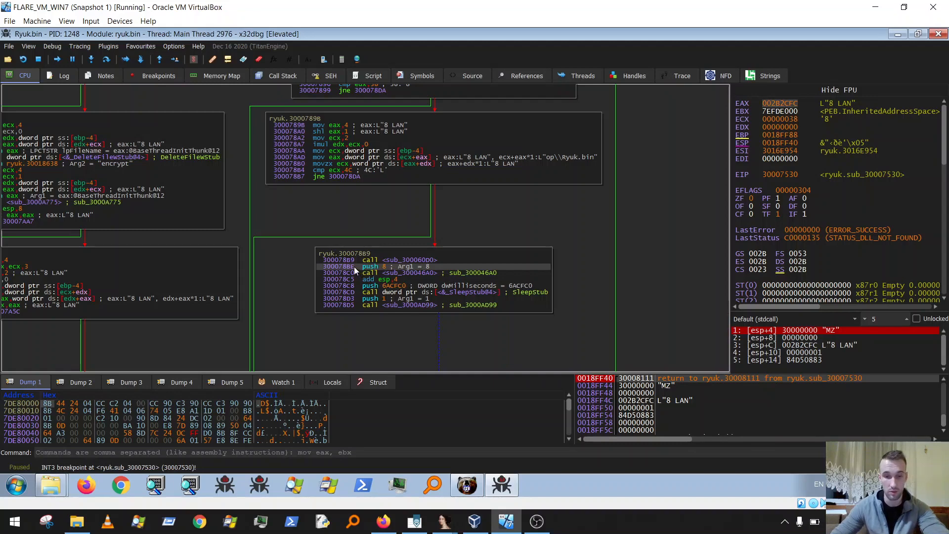
key("F2")
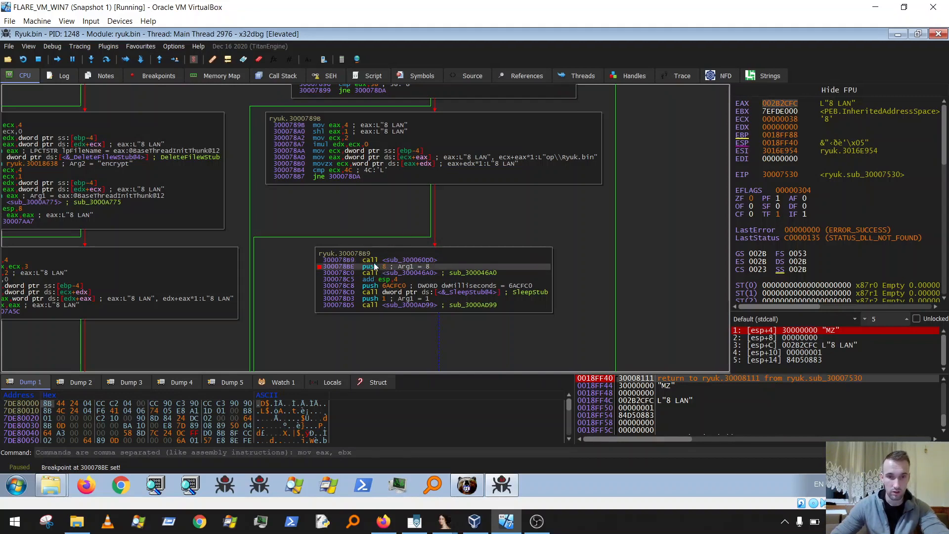
Step: Show the call to sub_300060D0 at 300078B9 in the disassembly listing instead of the graph
left_click(417, 259)
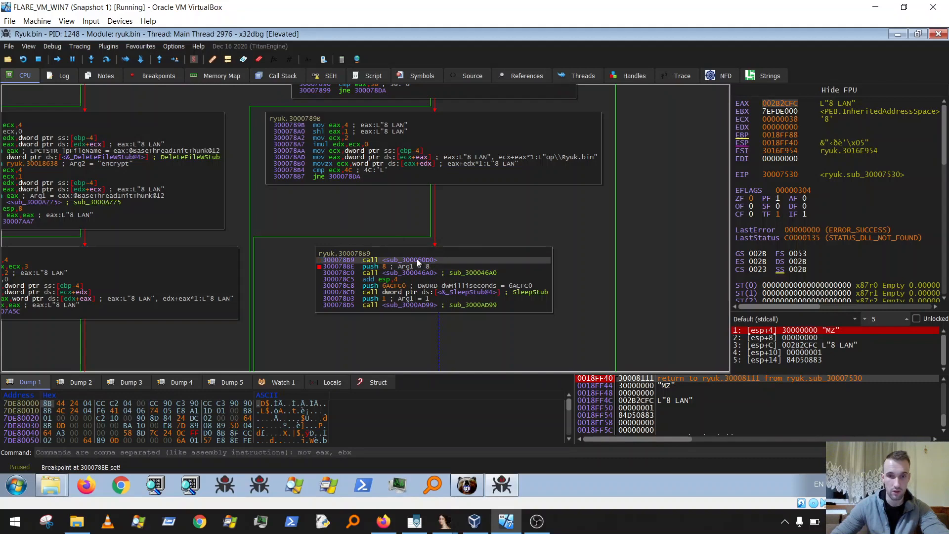
right_click(420, 259)
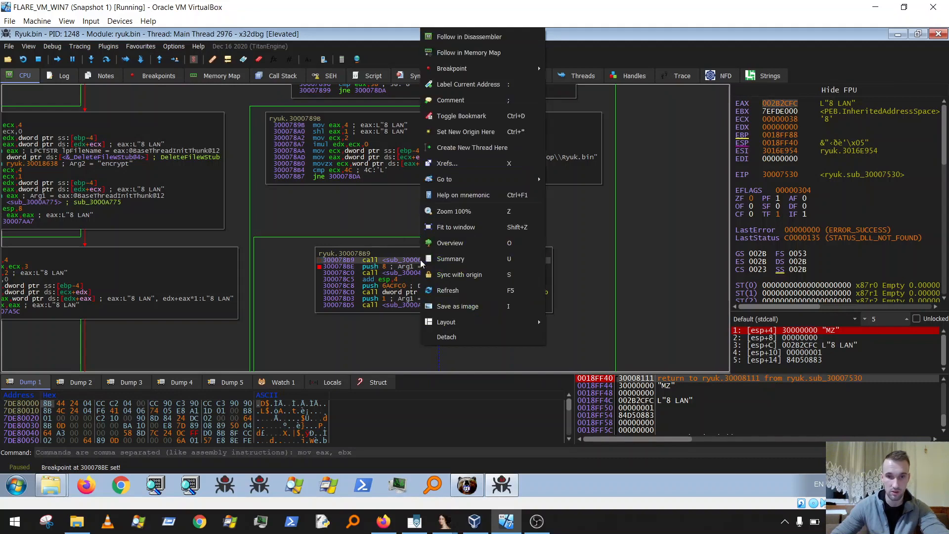
left_click(399, 268)
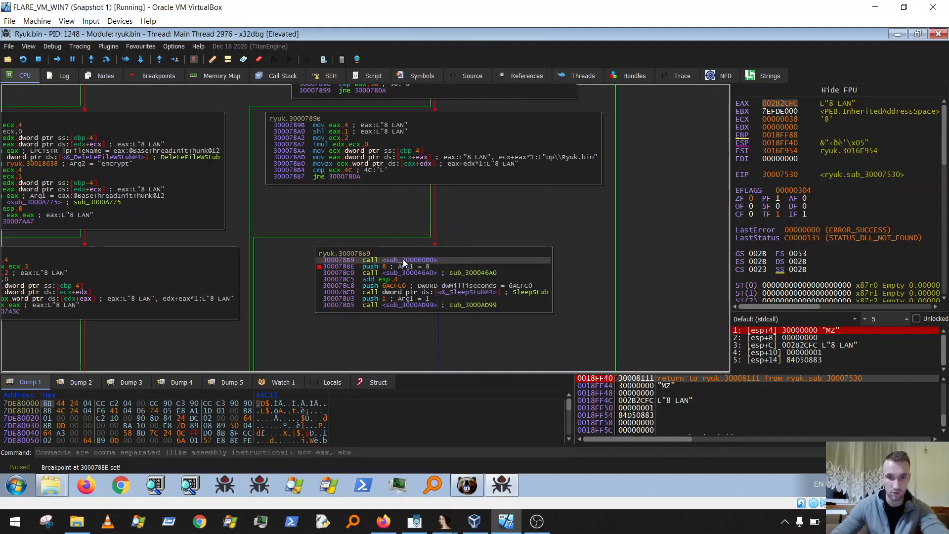
right_click(407, 260)
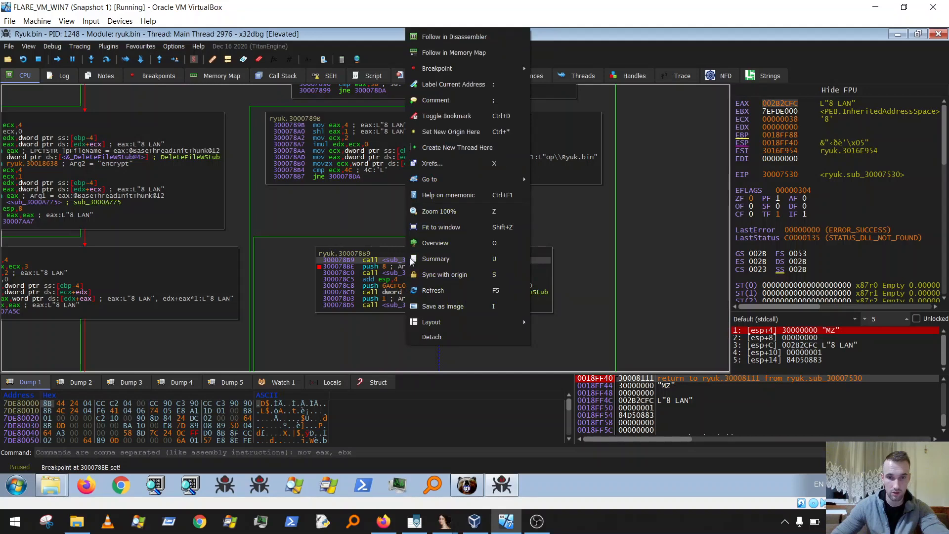
left_click(459, 36)
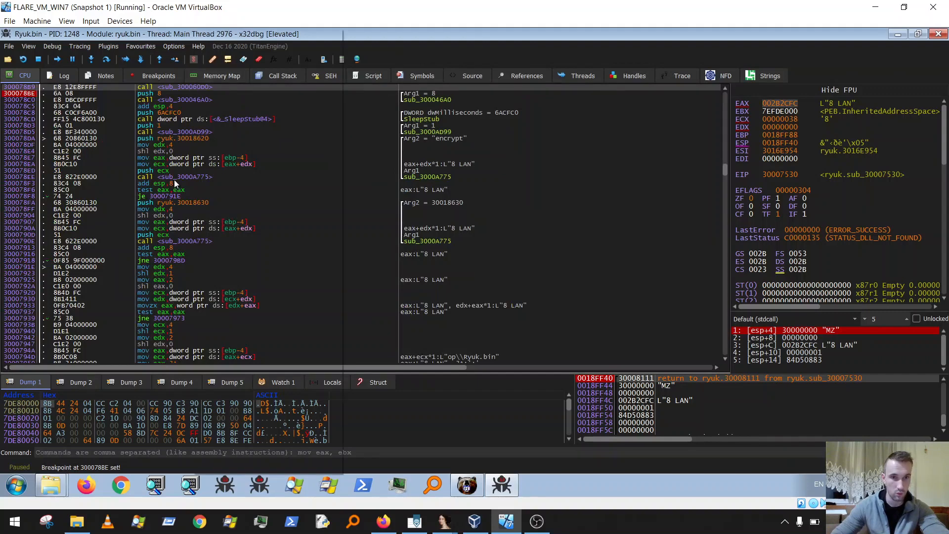
Step: Follow the target of the call at 300078B9, sub_300060D0, in the disassembler
left_click(472, 166)
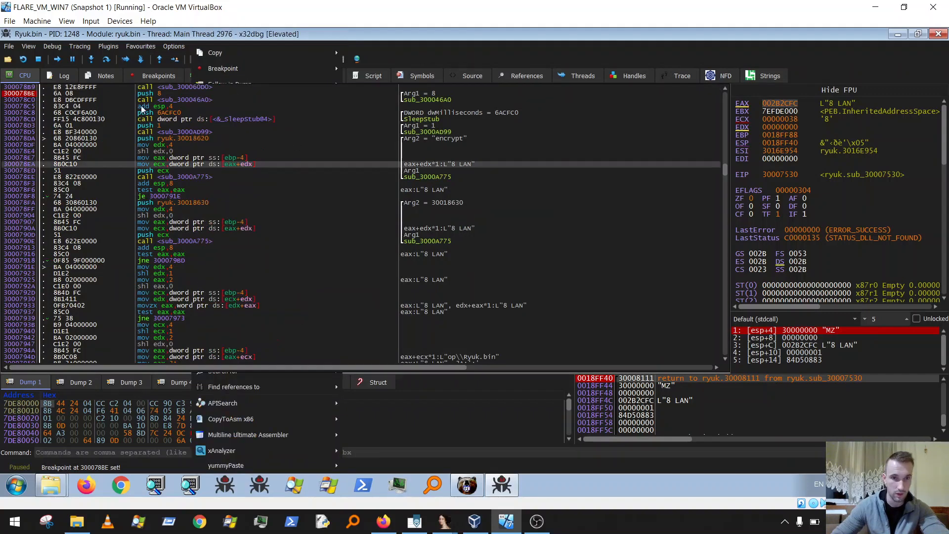
left_click(178, 89)
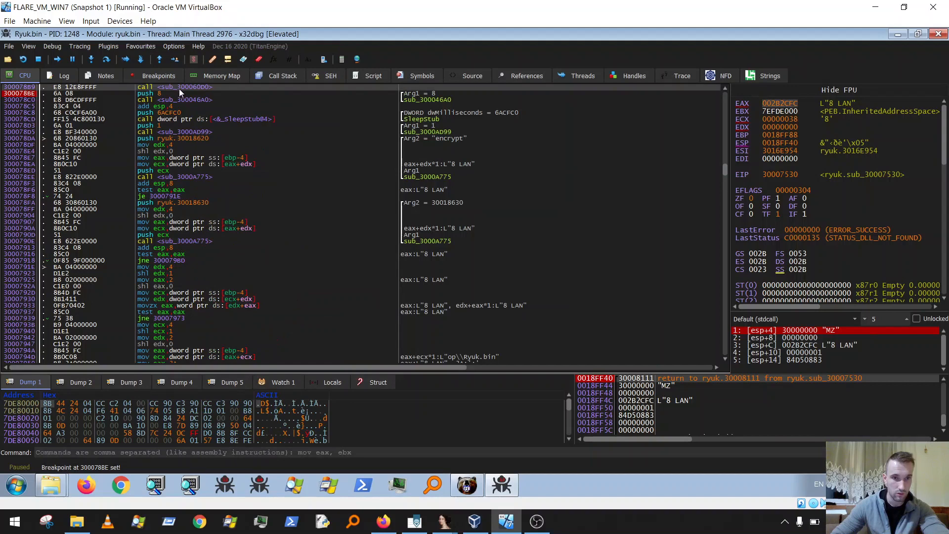
right_click(182, 90)
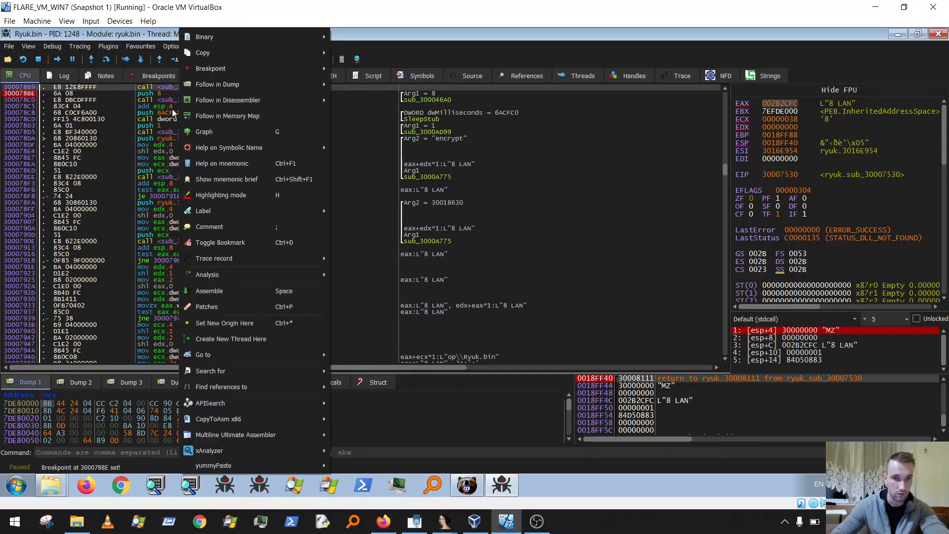
mouse_move(262, 100)
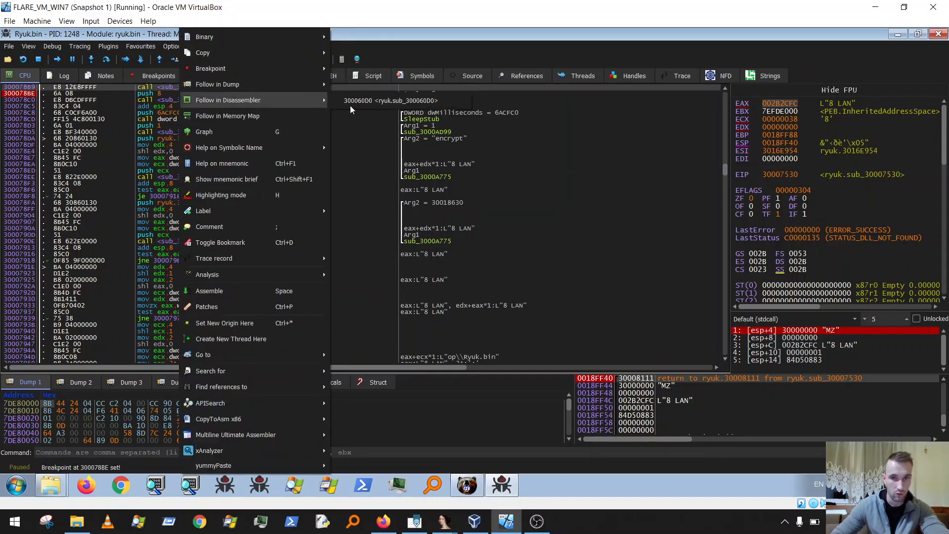
left_click(422, 103)
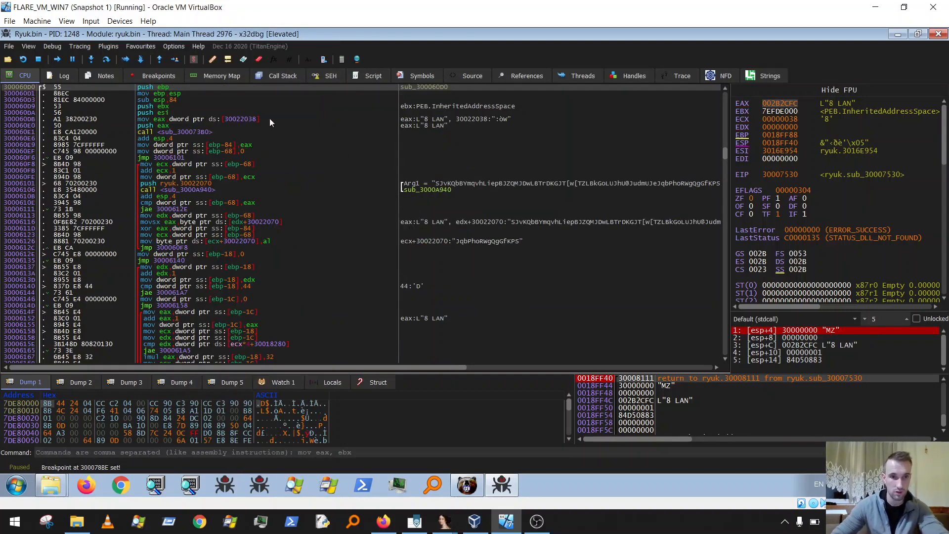
Step: Display sub_300060D0 as a graph and locate block 30006A11 with the LoadLibraryA and GetProcAddress calls
key("g")
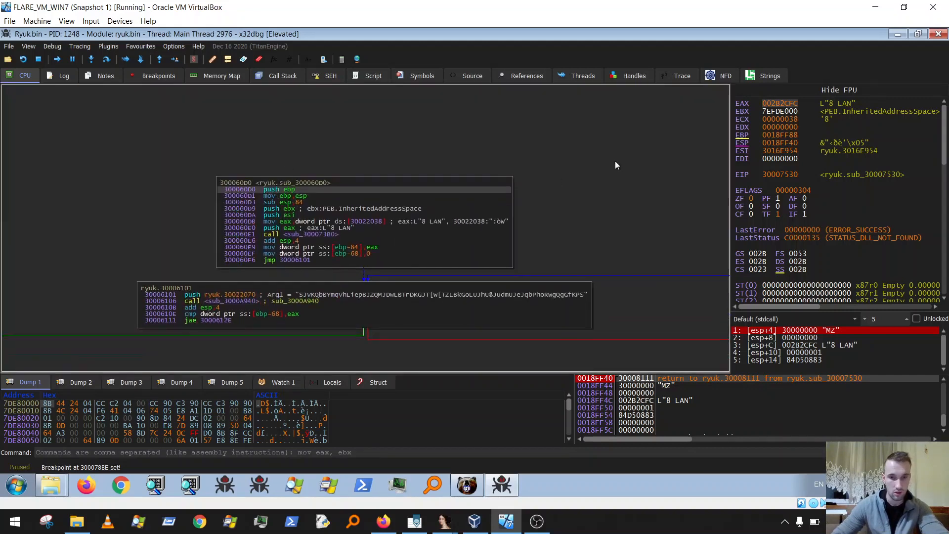
scroll(615, 165, "down", 3)
scroll(615, 165, "down", 5)
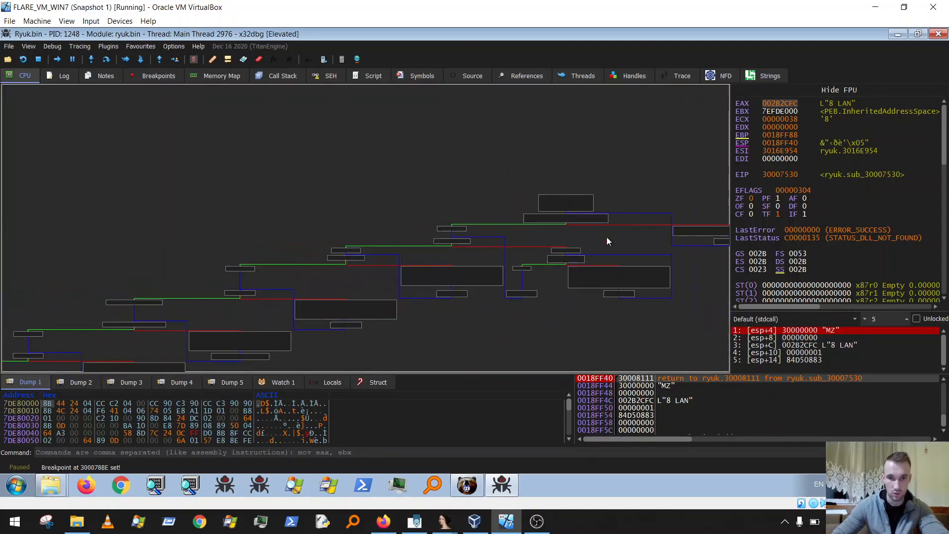
scroll(589, 257, "down", 4)
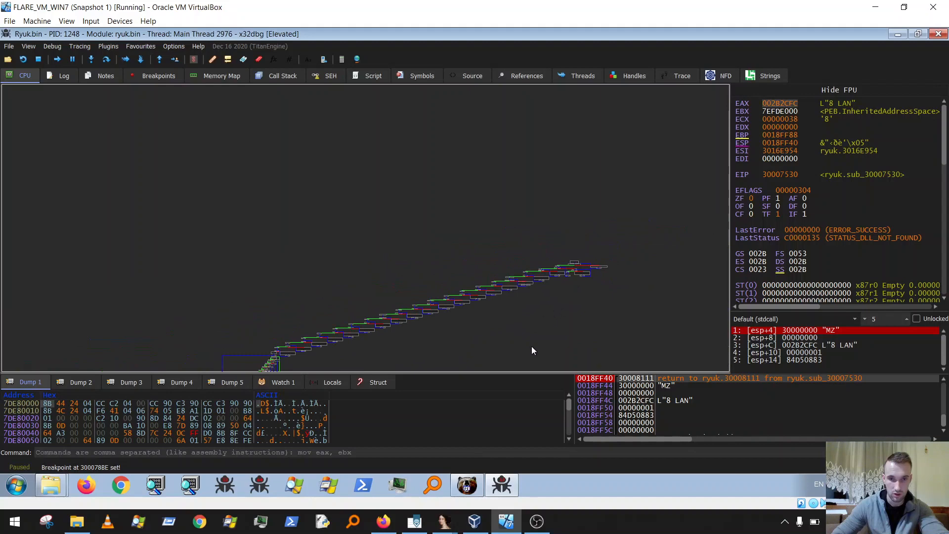
left_click_drag(531, 346, 527, 105)
left_click_drag(438, 202, 637, 266)
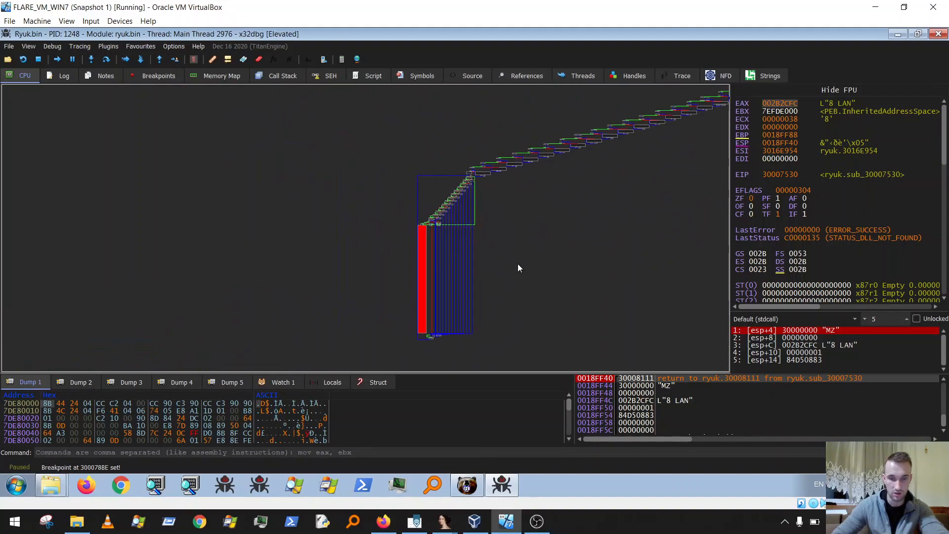
scroll(463, 278, "up", 6)
left_click_drag(589, 200, 715, 309)
scroll(401, 153, "up", 6)
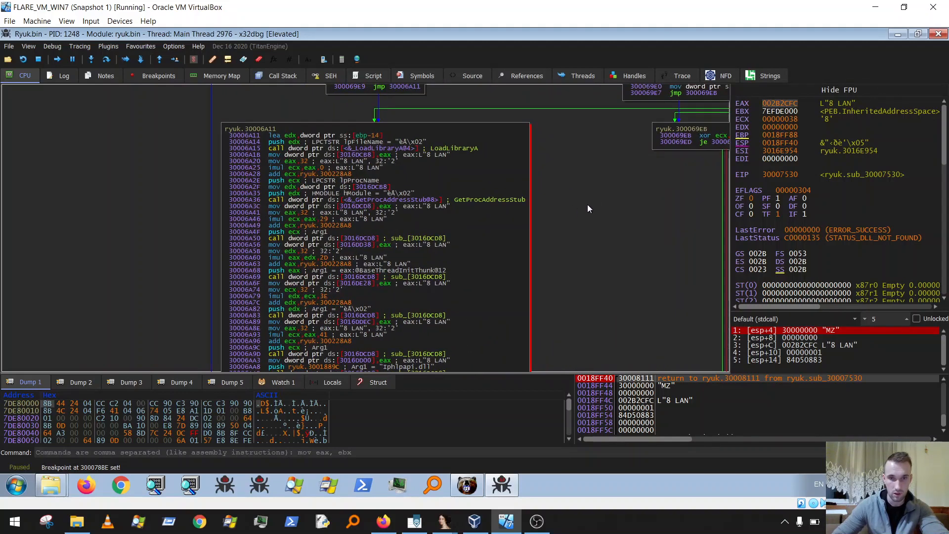
left_click_drag(587, 208, 667, 201)
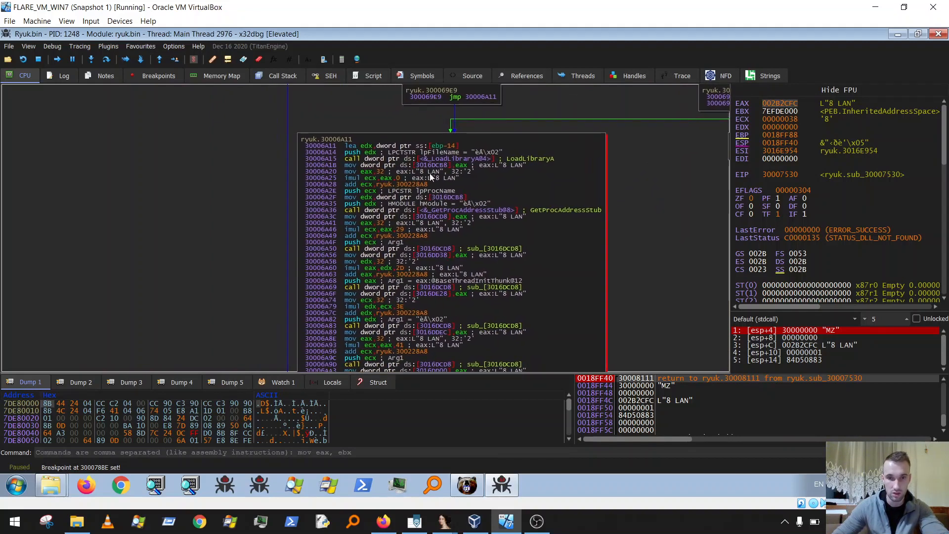
Step: Show the mov instruction at 30006A1B, which stores the LoadLibraryA result, in the disassembly listing
left_click(521, 159)
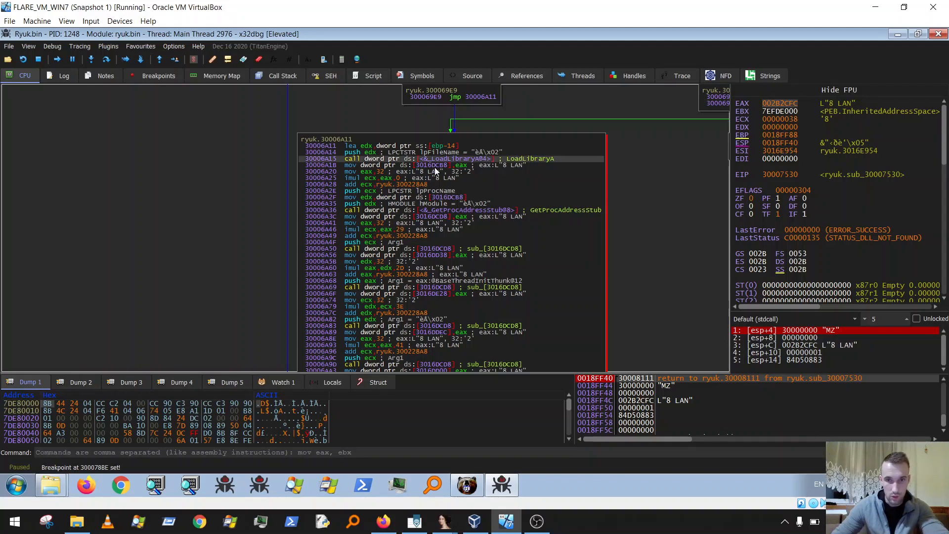
key("Down")
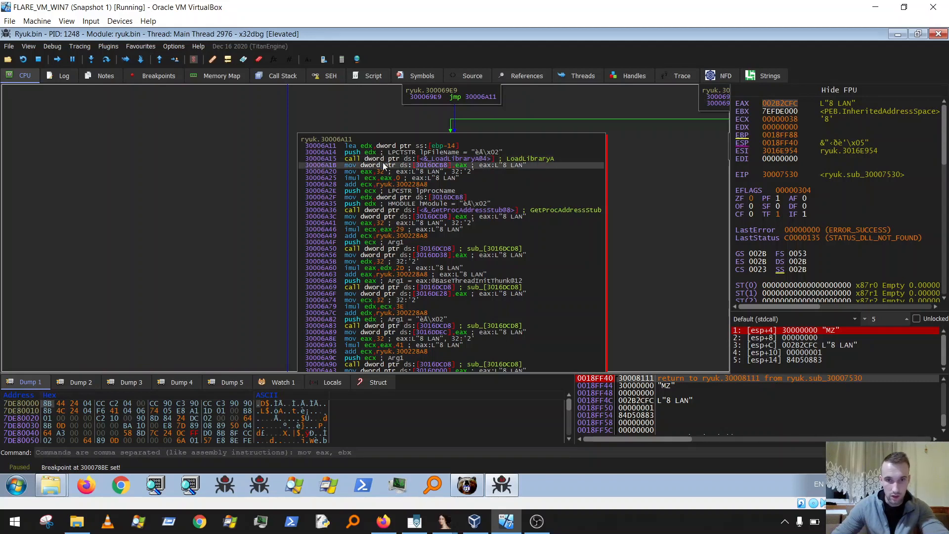
right_click(427, 166)
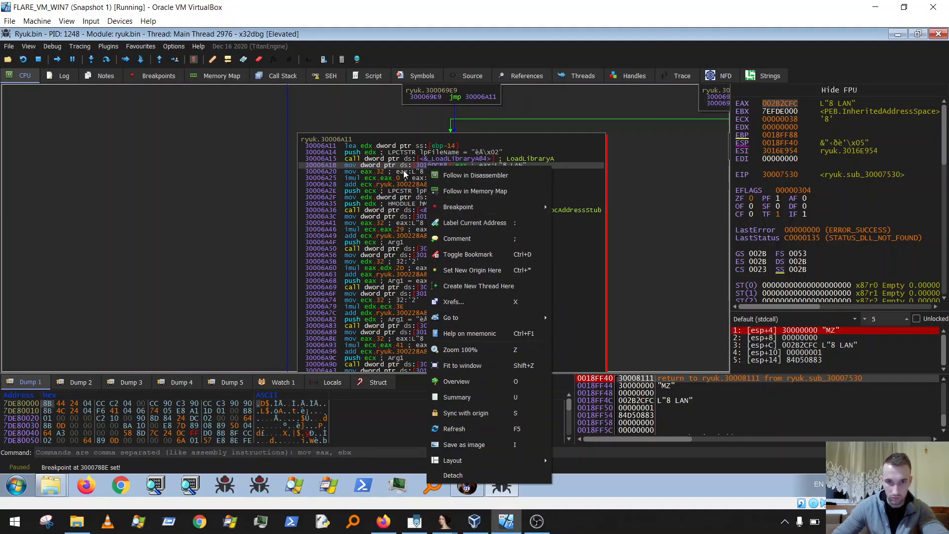
left_click(404, 172)
right_click(443, 165)
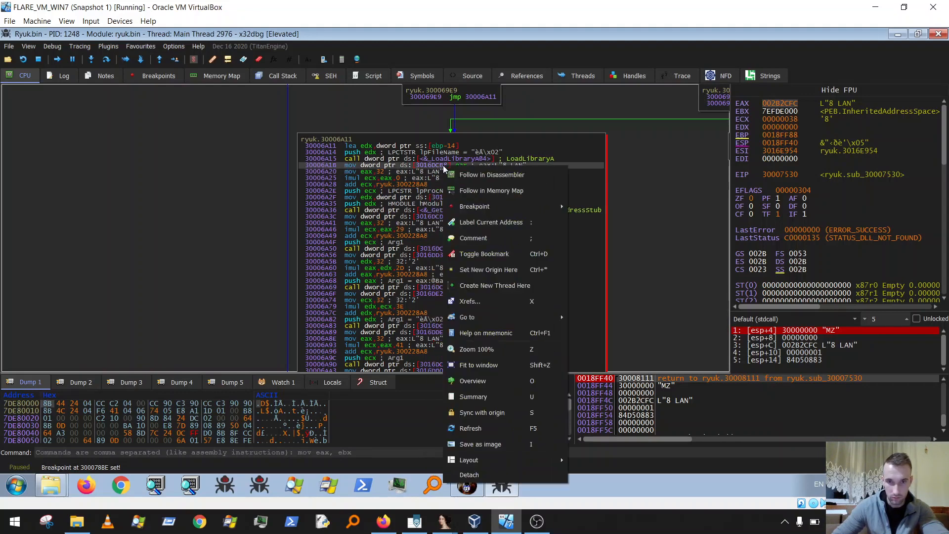
left_click(484, 178)
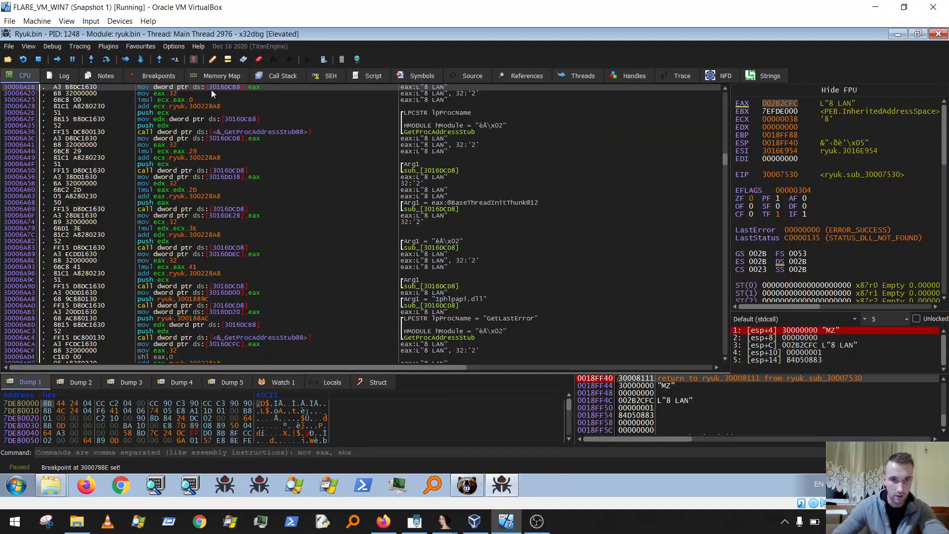
Step: Follow the constant address ryuk.3016DCB8 from the mov instruction at 30006A1B in the memory dump
right_click(244, 99)
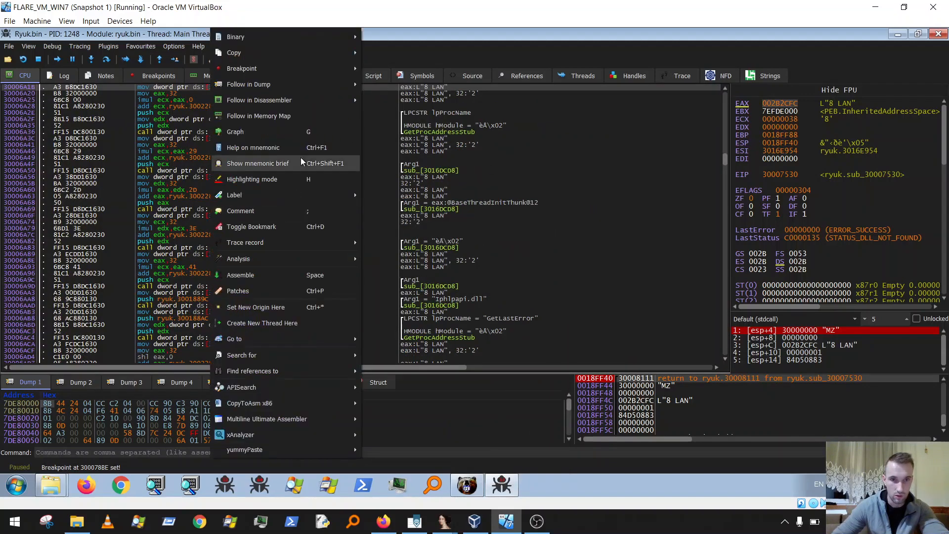
mouse_move(289, 83)
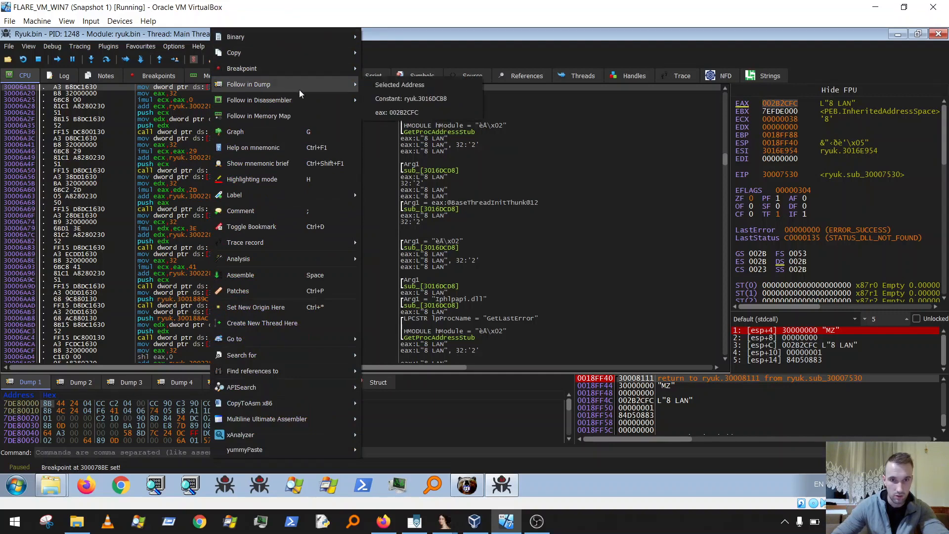
left_click(434, 99)
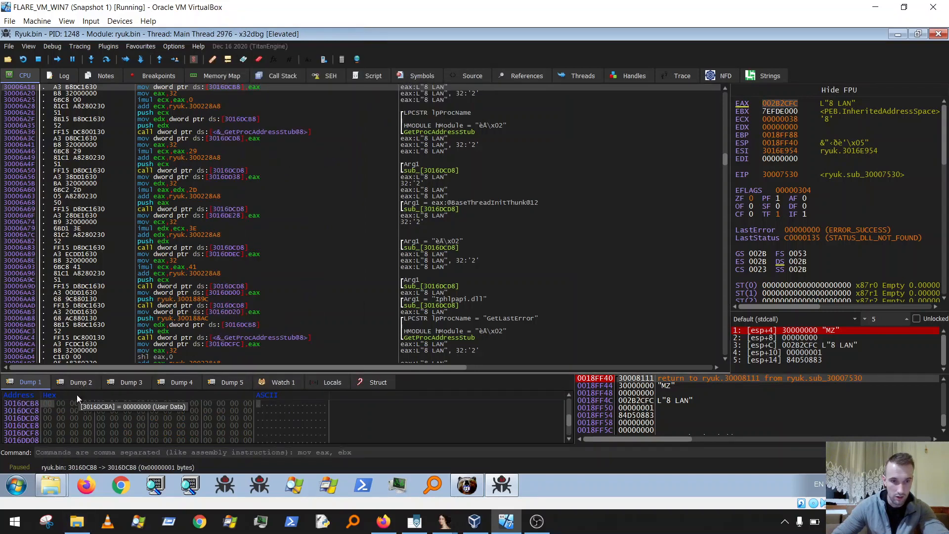
Step: Enlarge the memory dump around 3016DCB8 and check that address against the APIs start address in the Novy1.txt notes
left_click_drag(96, 372, 94, 271)
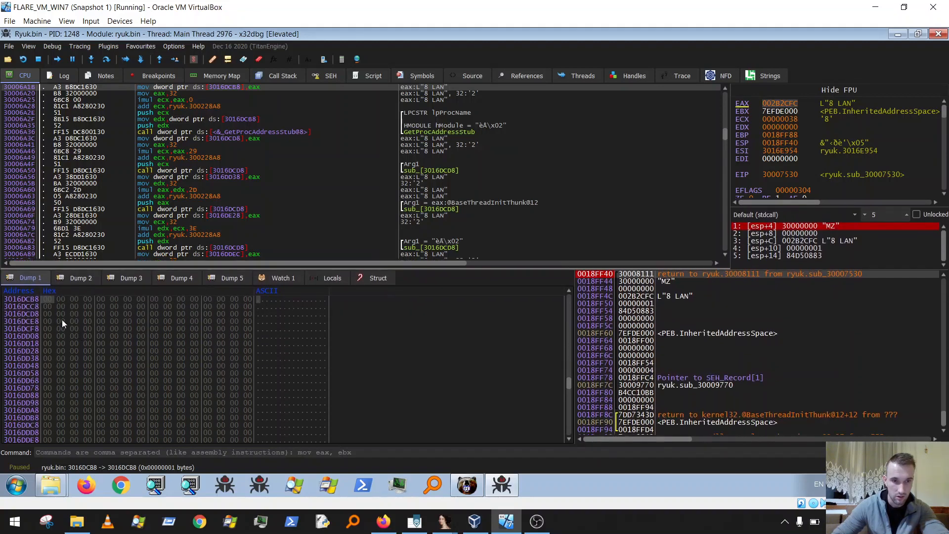
scroll(62, 319, "up", 3)
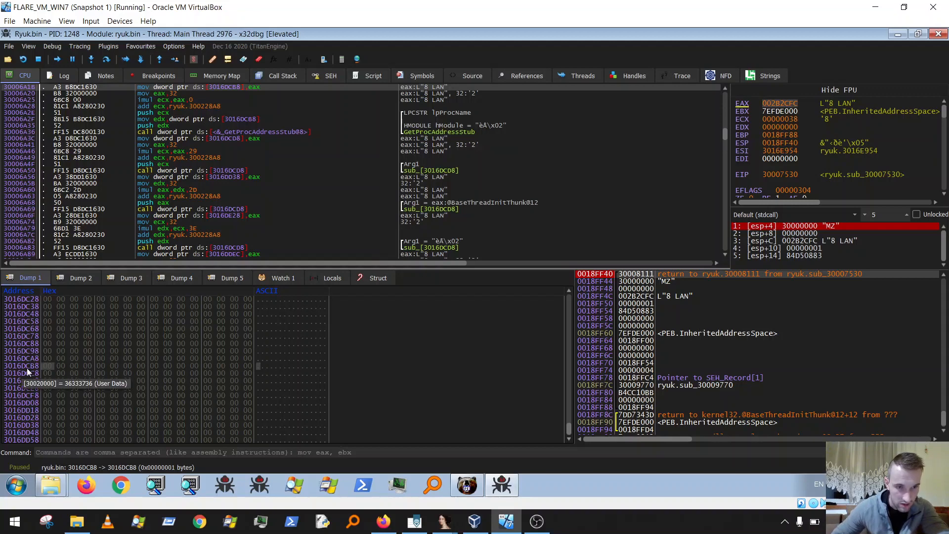
left_click(414, 521)
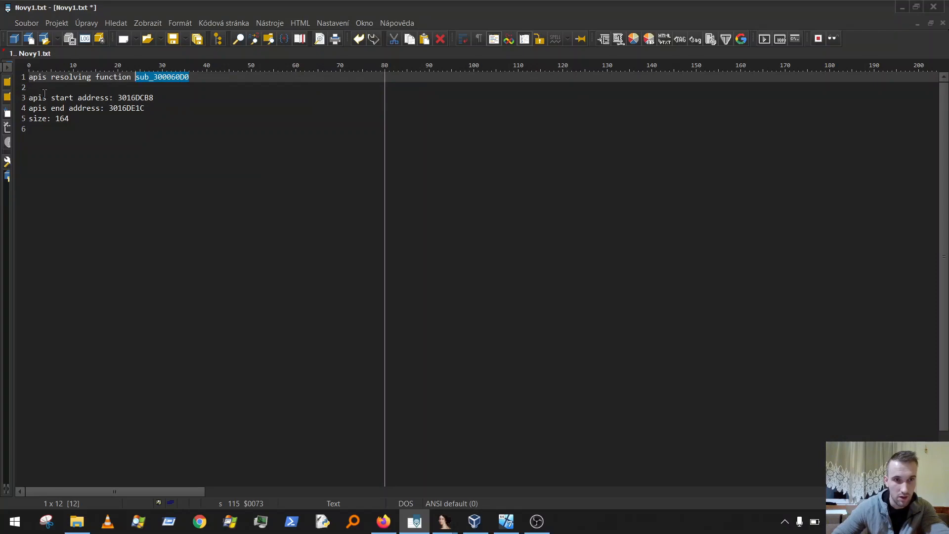
left_click_drag(51, 97, 155, 98)
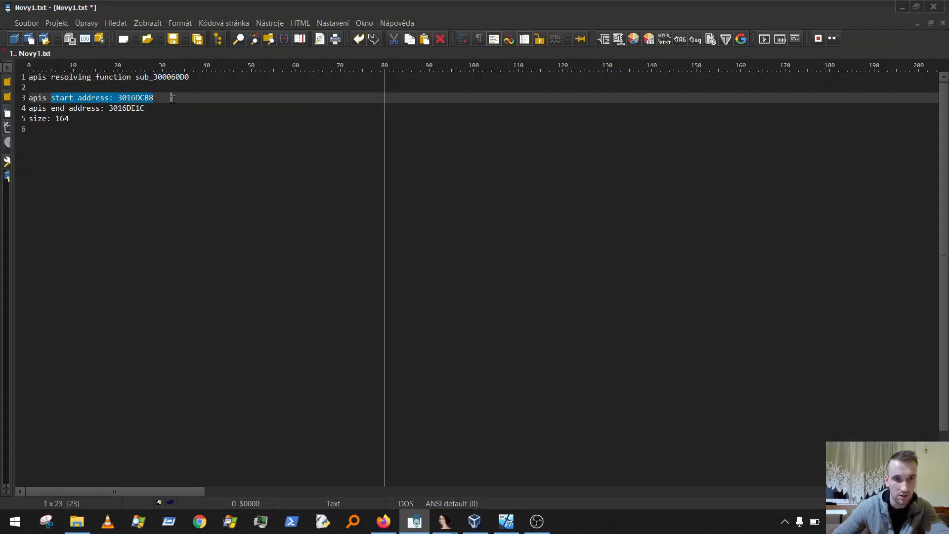
left_click(901, 8)
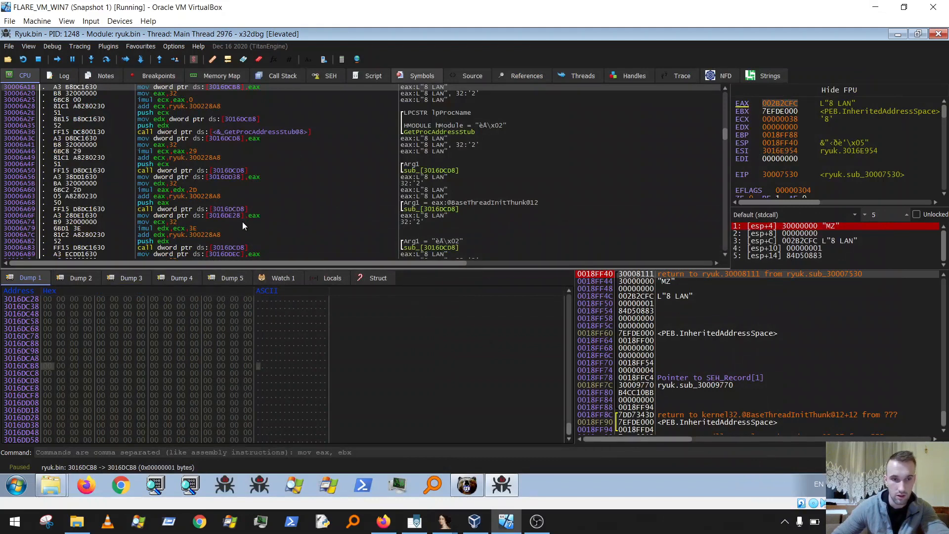
Step: Examine the instructions at 30006A2F and 30006A35 that pass the value stored at 3016DCB8 to GetProcAddress
left_click(330, 123)
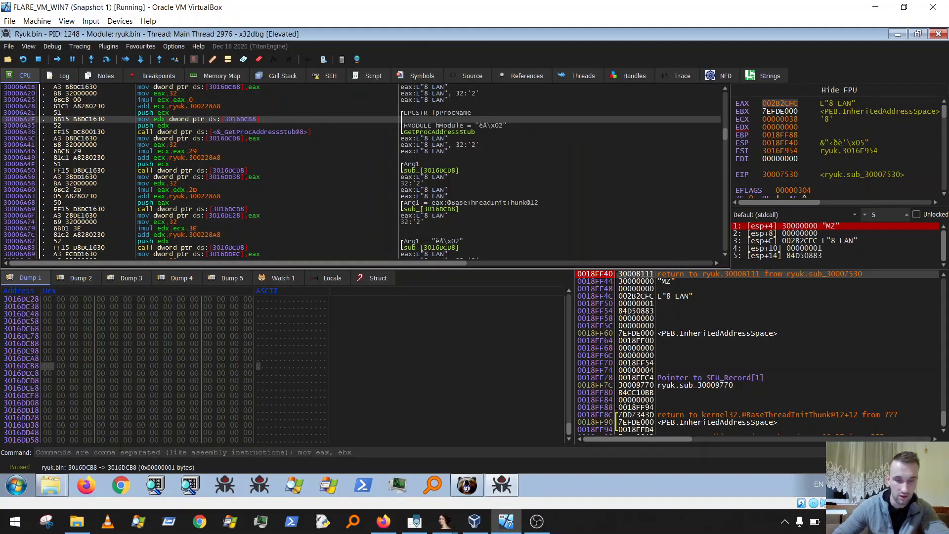
scroll(150, 373, "down", 1)
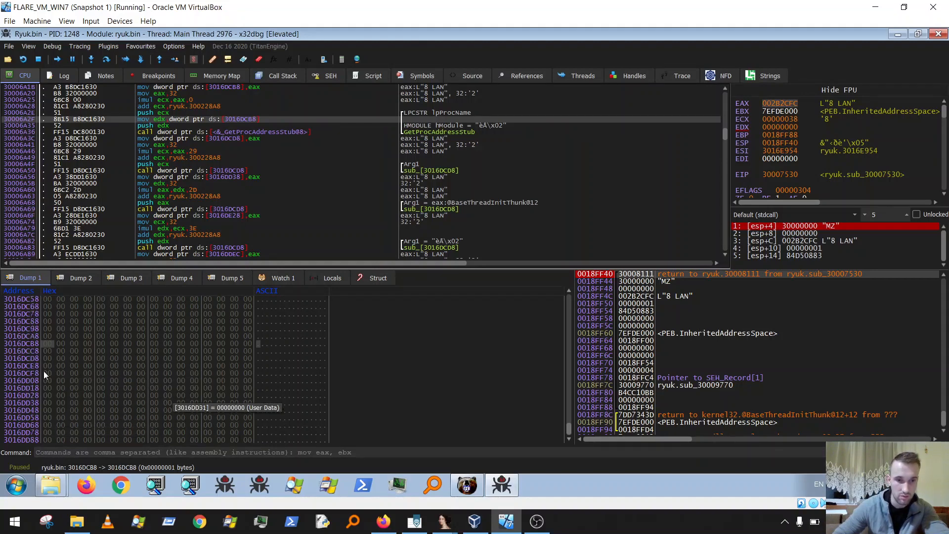
left_click(363, 125)
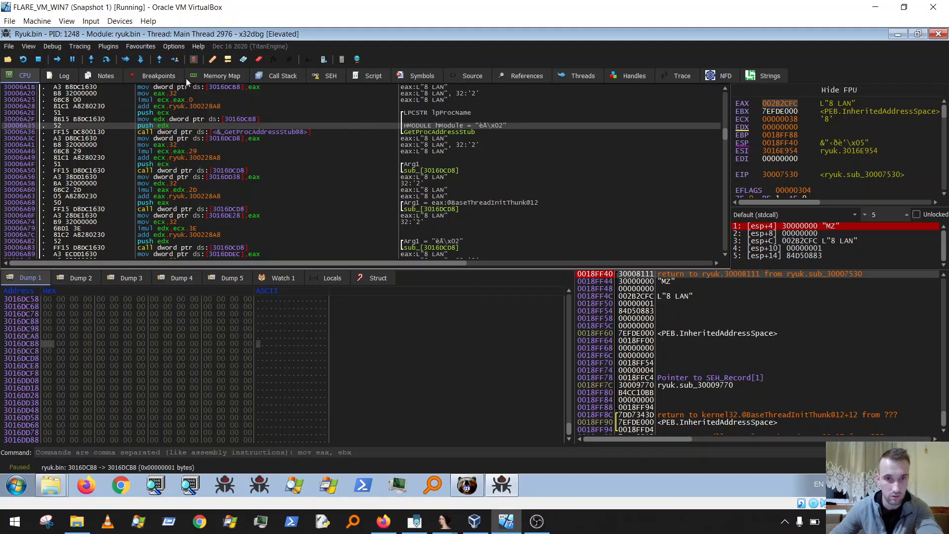
Step: Go to the breakpoint at 300078BE, display its block as a graph, and run the sample to that breakpoint
left_click(143, 77)
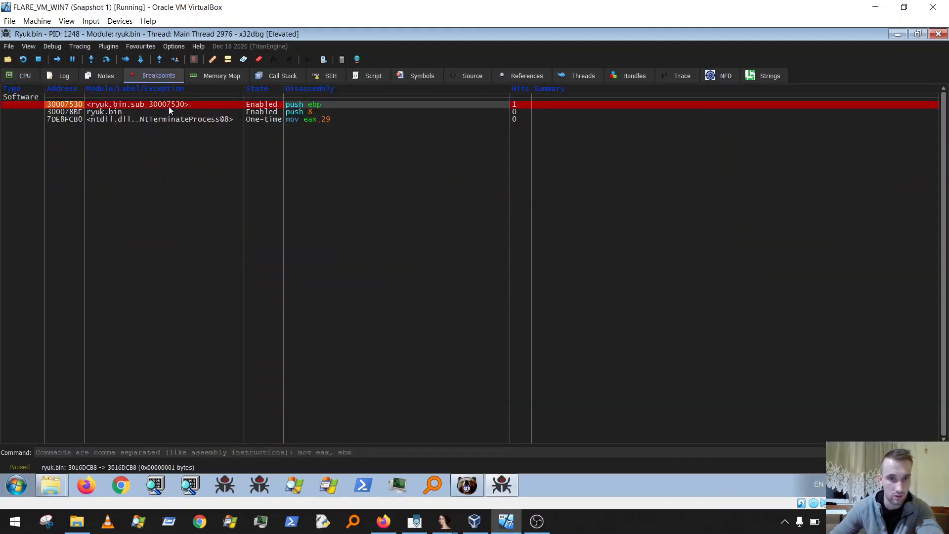
left_click(111, 113)
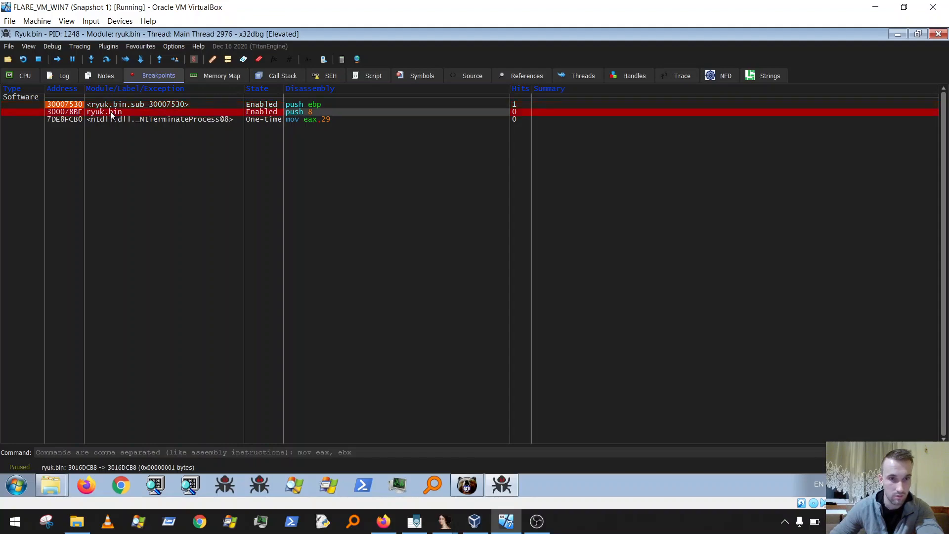
double_click(111, 113)
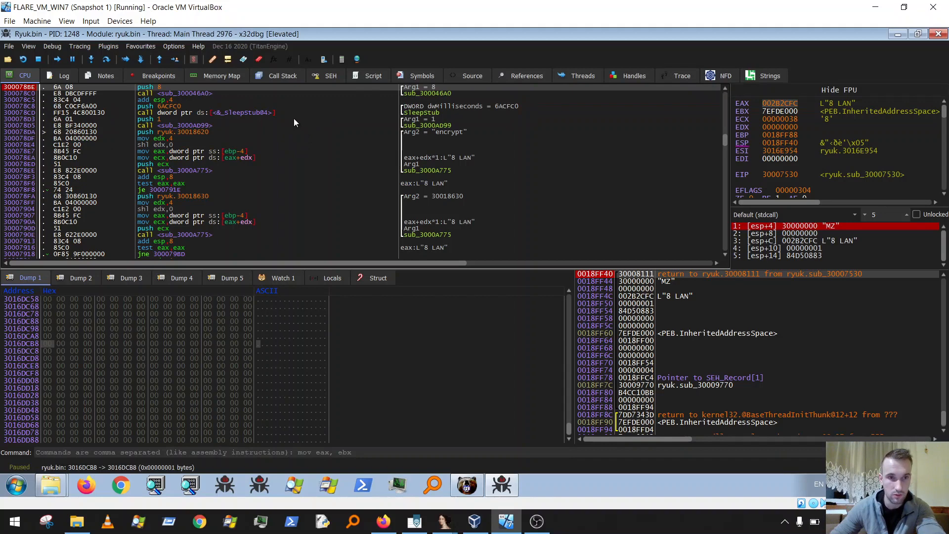
key("space")
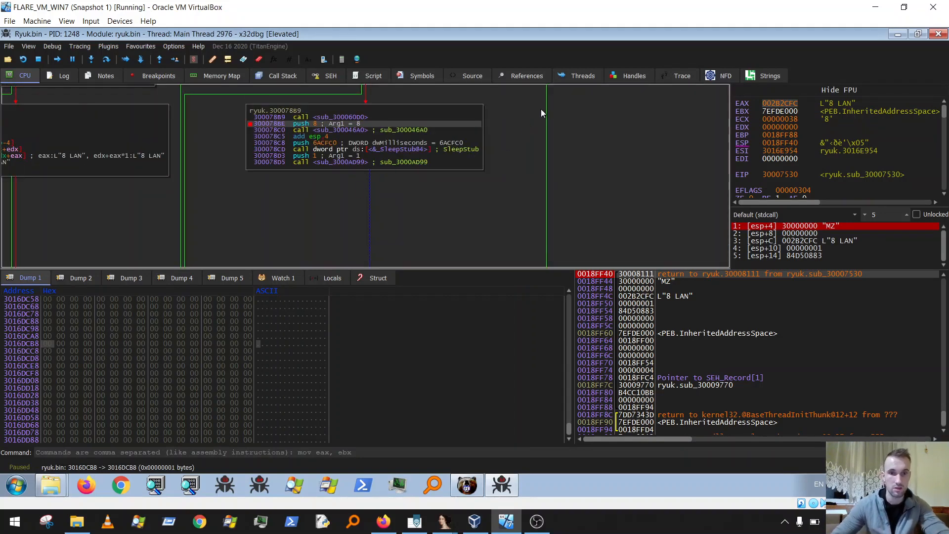
scroll(541, 109, "down", 3)
left_click_drag(541, 111, 479, 194)
scroll(346, 208, "up", 2)
scroll(346, 208, "up", 1)
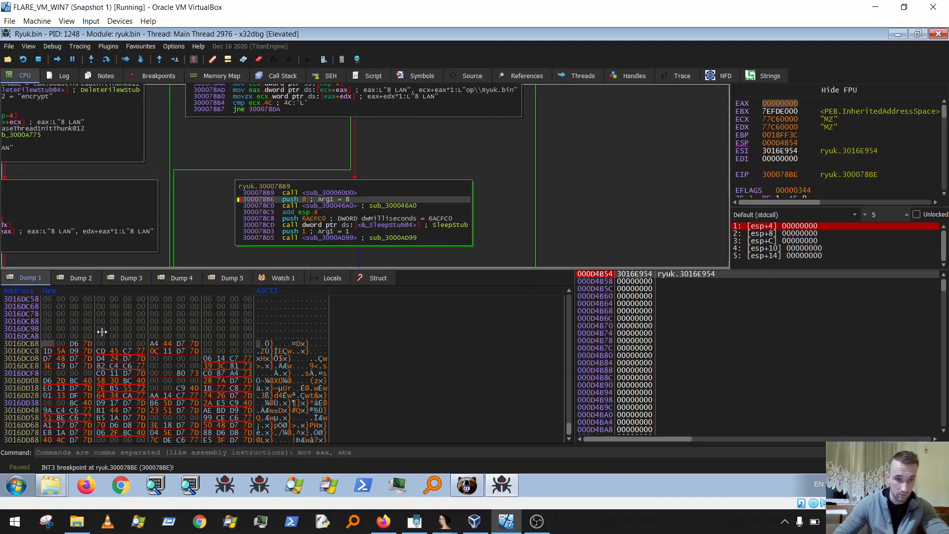
Step: Widen the memory dump's address column to show the API labels and try viewing the data at 3016DCB8 as disassembly
left_click_drag(40, 332, 154, 328)
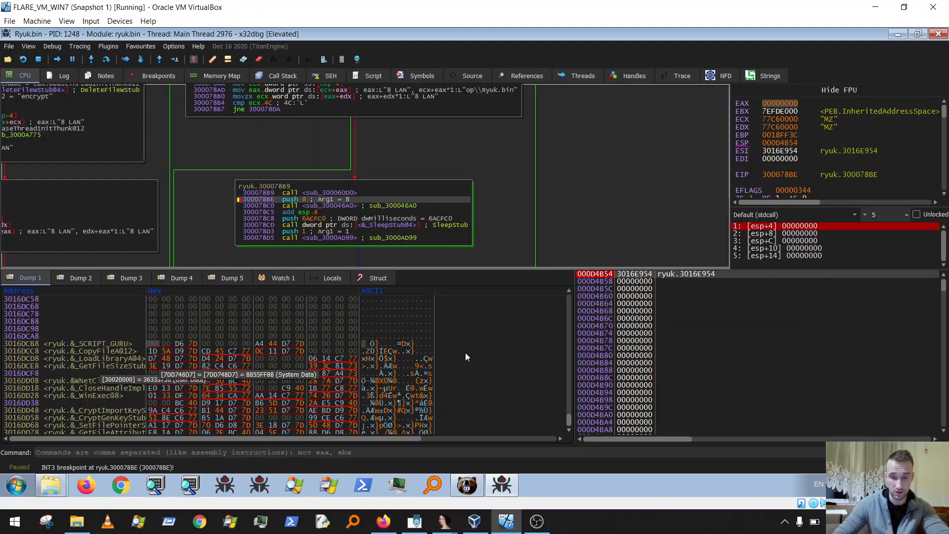
right_click(441, 351)
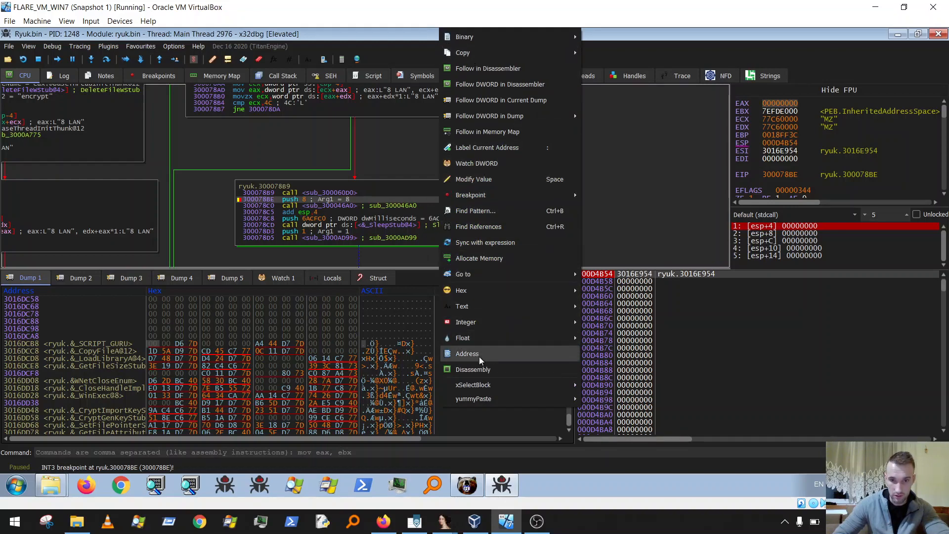
left_click(485, 368)
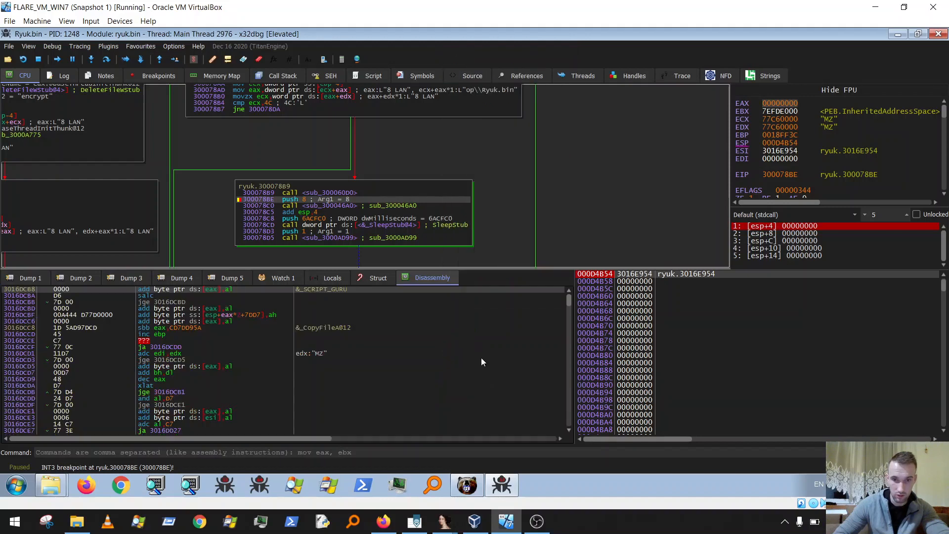
right_click(422, 361)
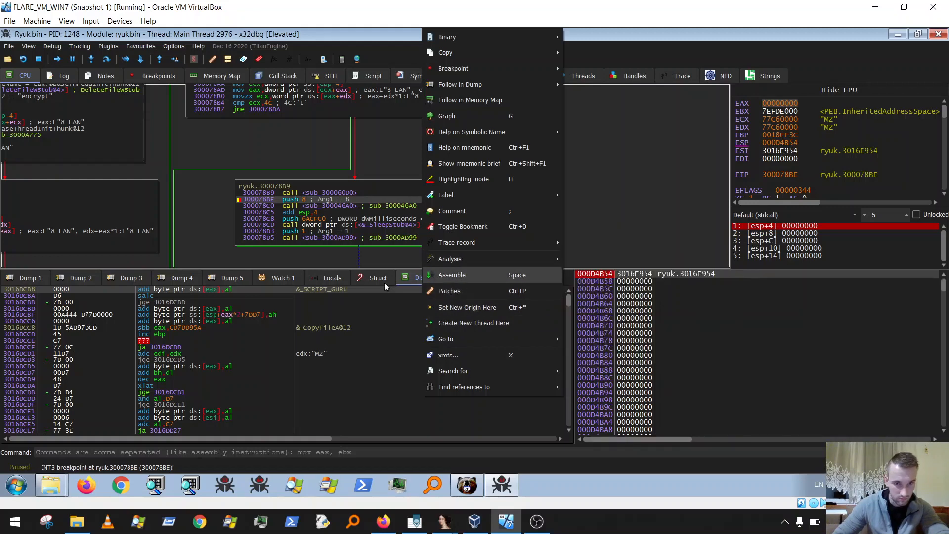
left_click(39, 278)
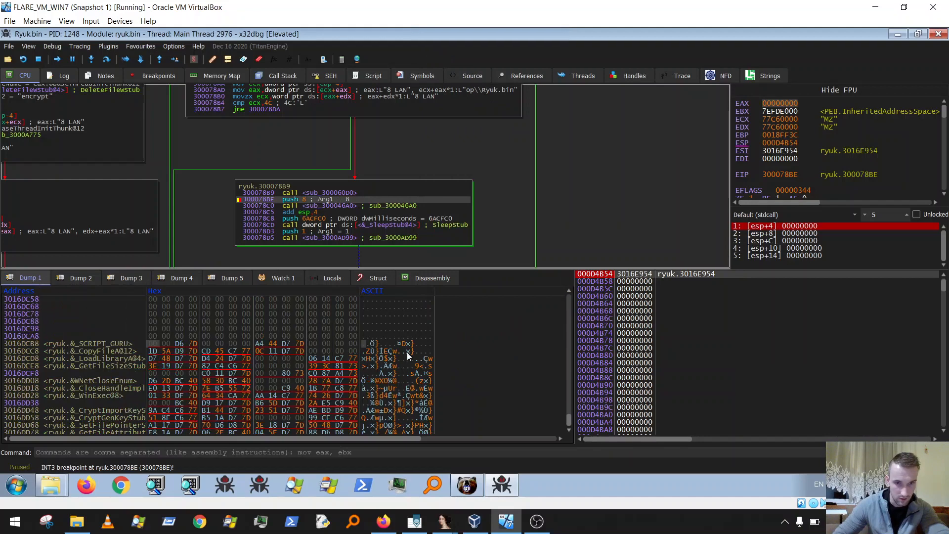
Step: Display the first memory dump in address format and locate the resolved API table starting at 3016DCB8
right_click(448, 363)
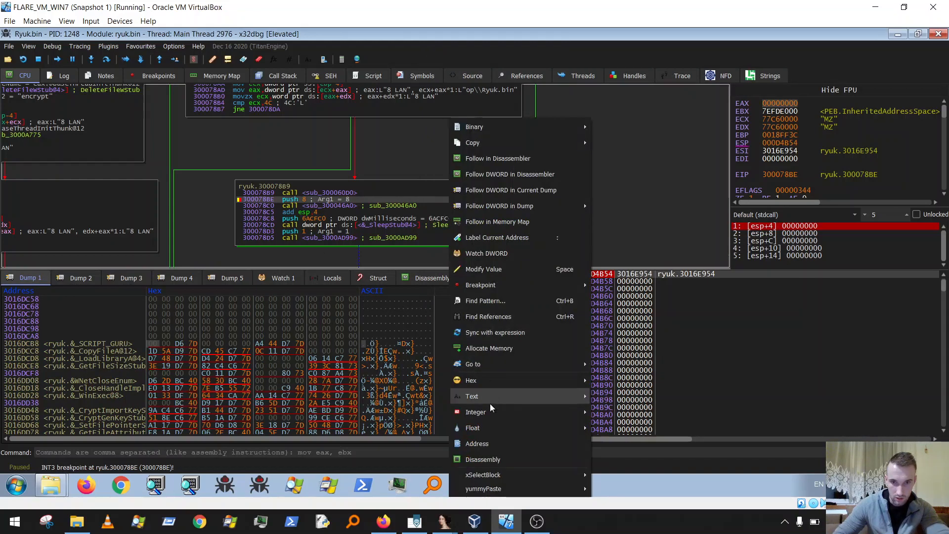
left_click(487, 443)
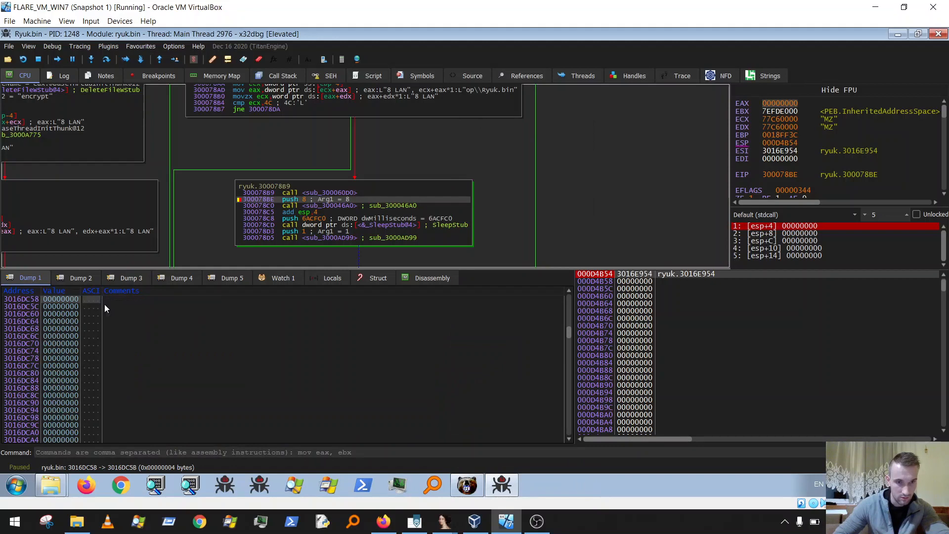
scroll(143, 351, "up", 19)
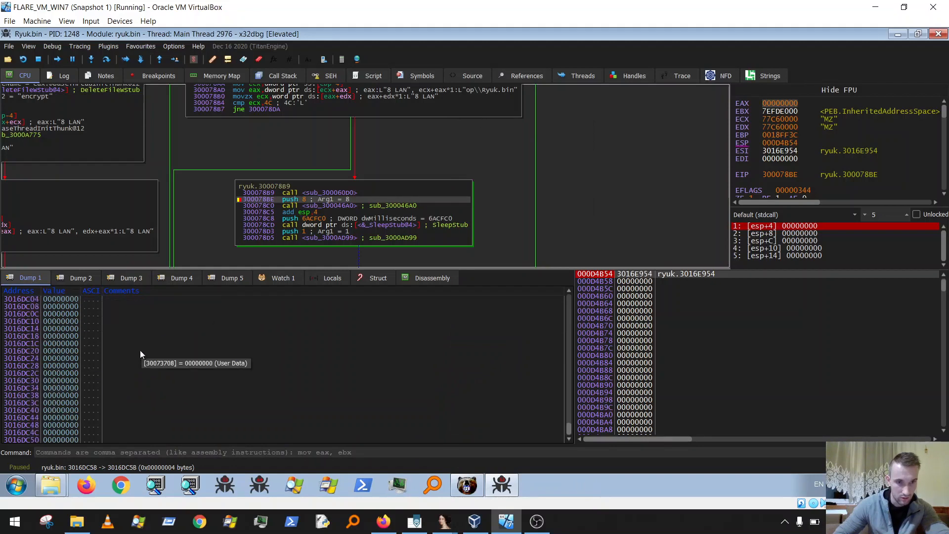
scroll(141, 349, "down", 20)
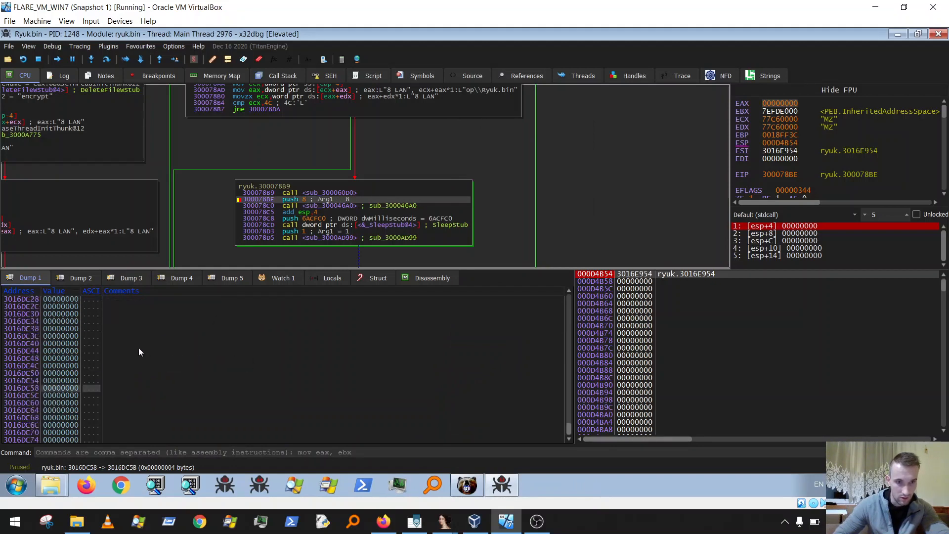
scroll(133, 341, "down", 1)
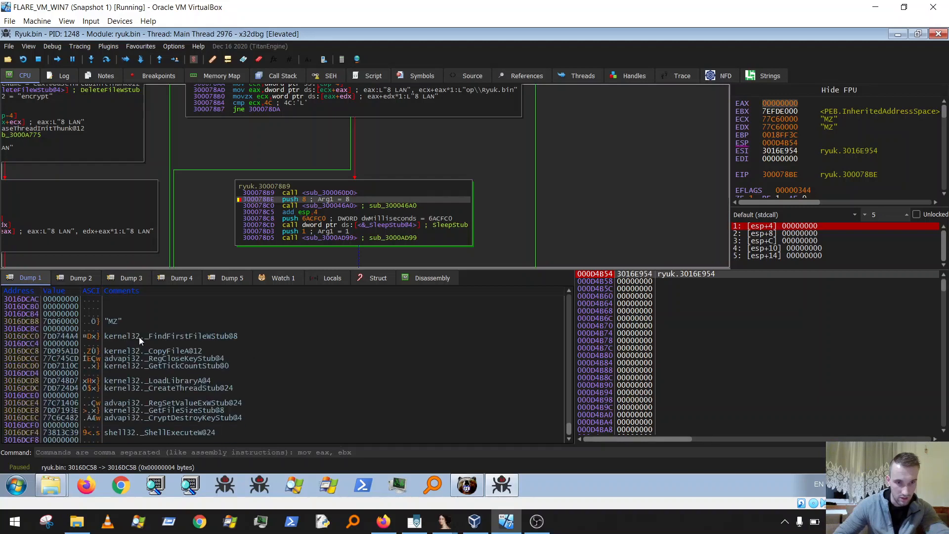
Step: Examine the resolved API pointers in the dump from 3016DCB8 to the table's end near 3016DE1C
scroll(149, 341, "down", 1)
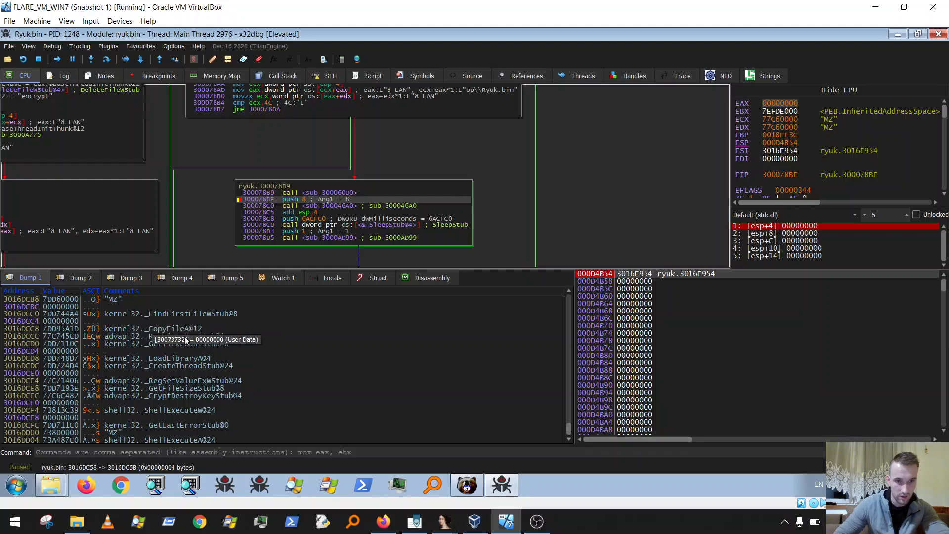
scroll(252, 334, "down", 4)
scroll(253, 335, "down", 16)
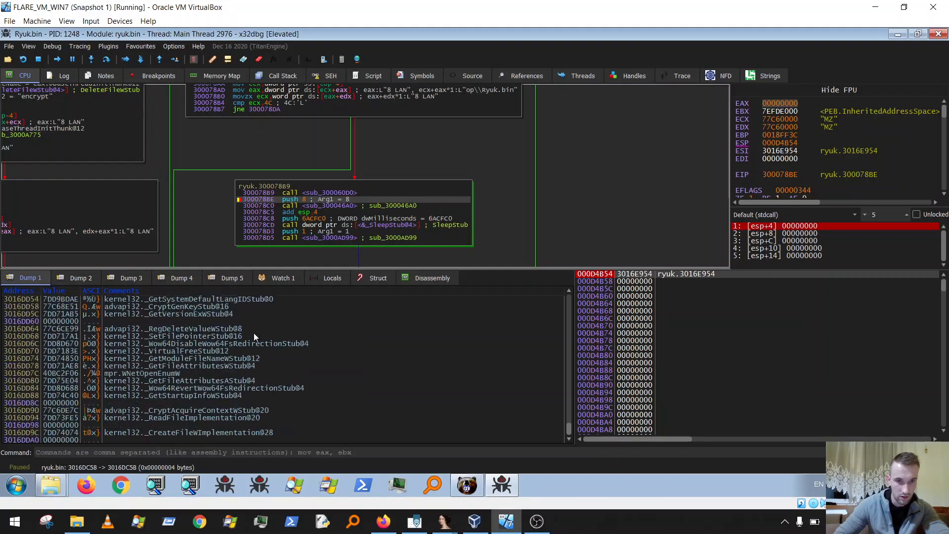
scroll(254, 334, "down", 8)
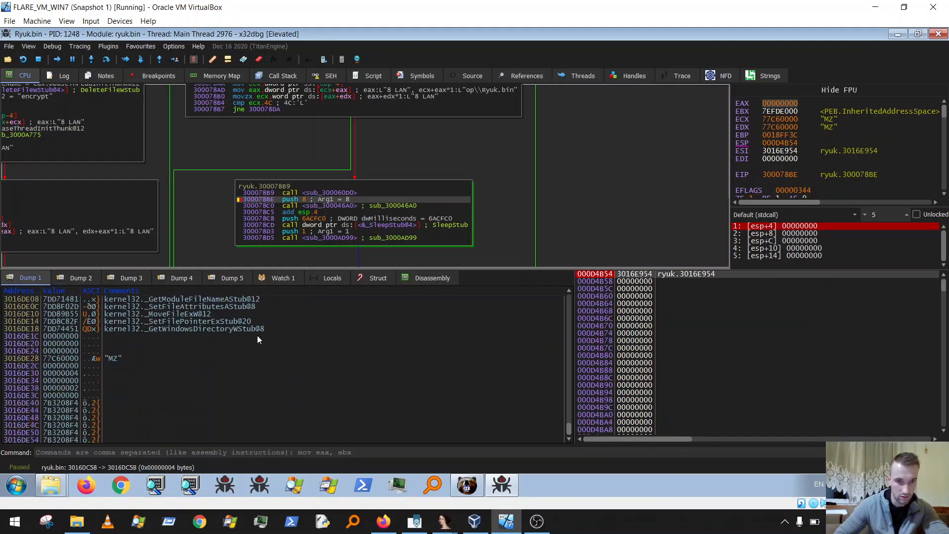
scroll(261, 339, "up", 8)
scroll(261, 337, "up", 19)
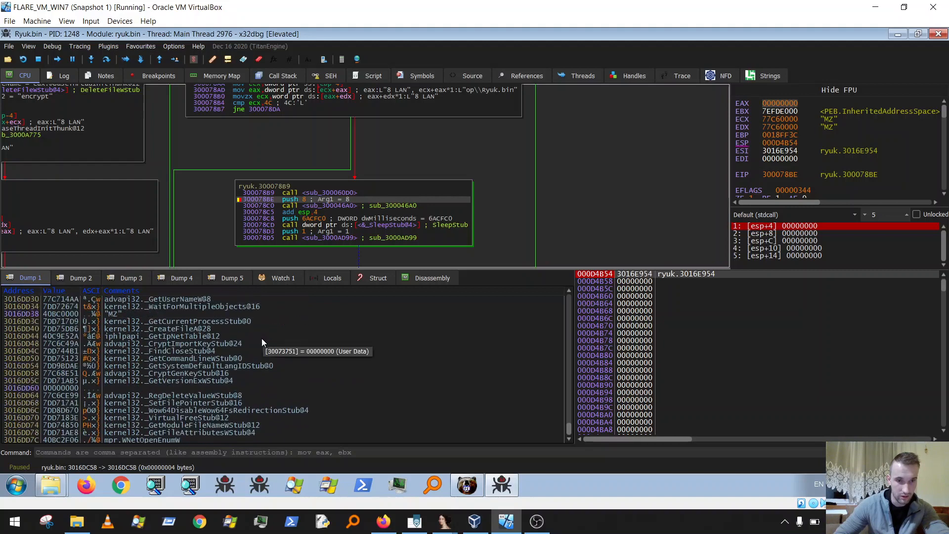
scroll(268, 341, "up", 2)
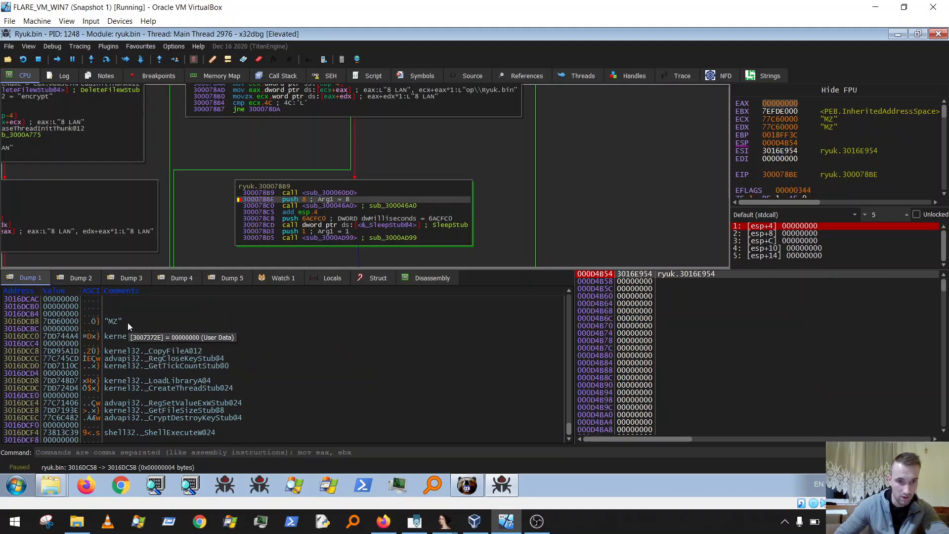
Step: Examine the "MZ" module entries at 3016DCB8, 3016DD00 and 3016DD38 and the API pointers between and after them
scroll(173, 370, "down", 4)
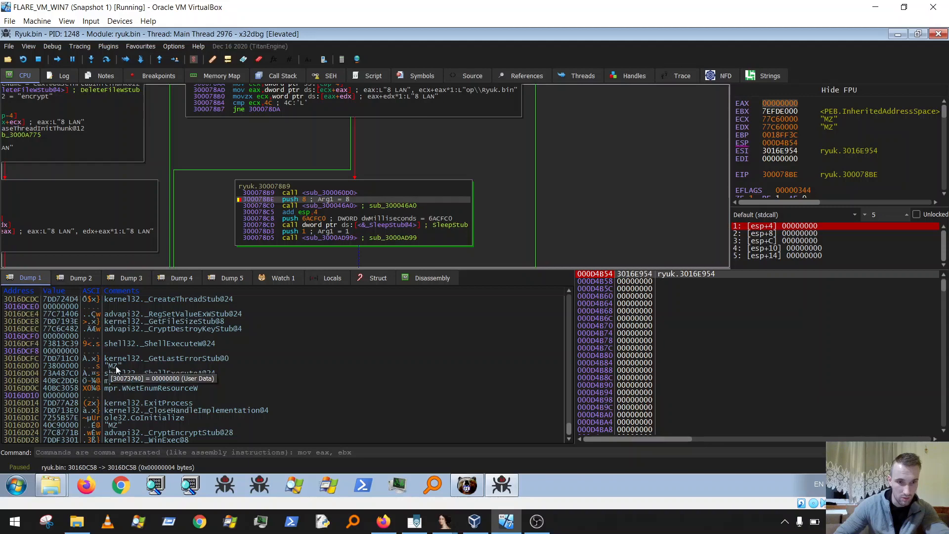
scroll(149, 366, "up", 2)
scroll(144, 368, "up", 2)
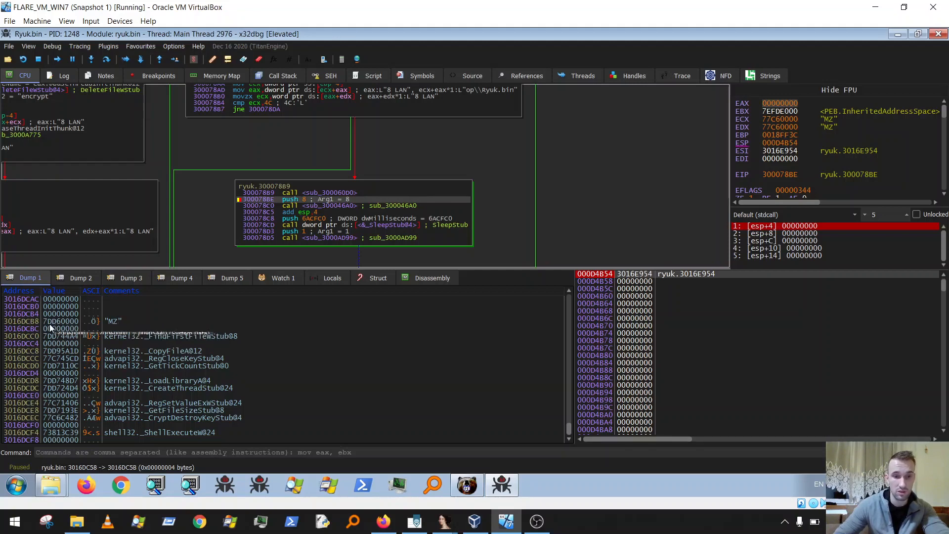
scroll(141, 327, "down", 3)
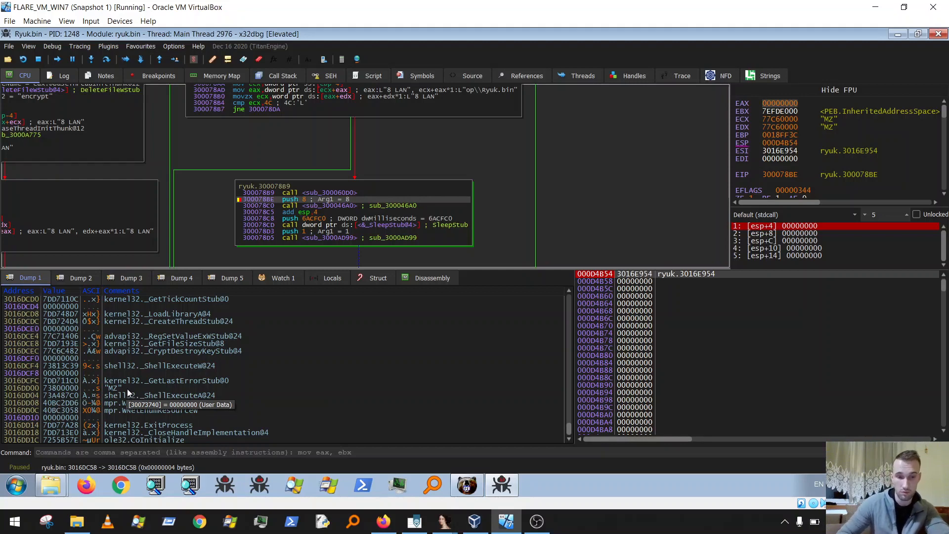
scroll(229, 368, "down", 3)
scroll(229, 369, "down", 5)
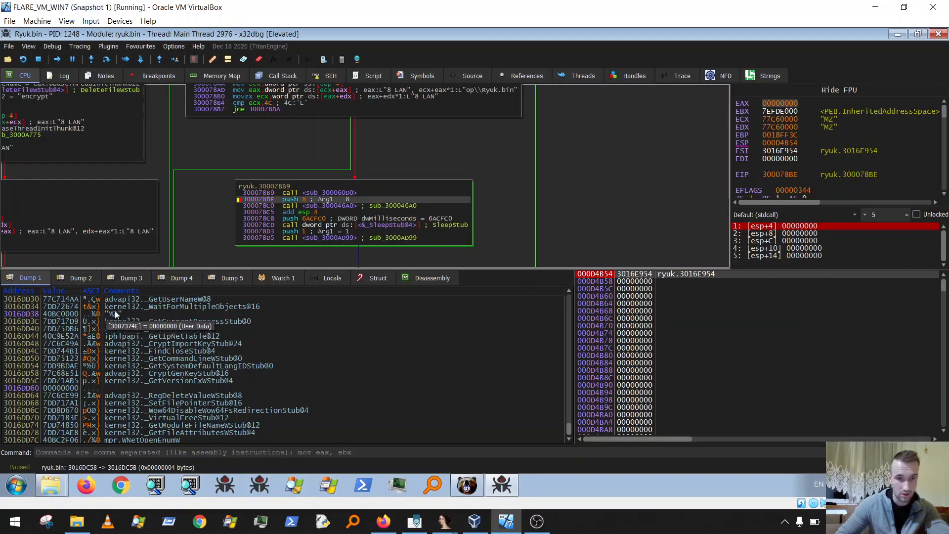
scroll(195, 310, "down", 4)
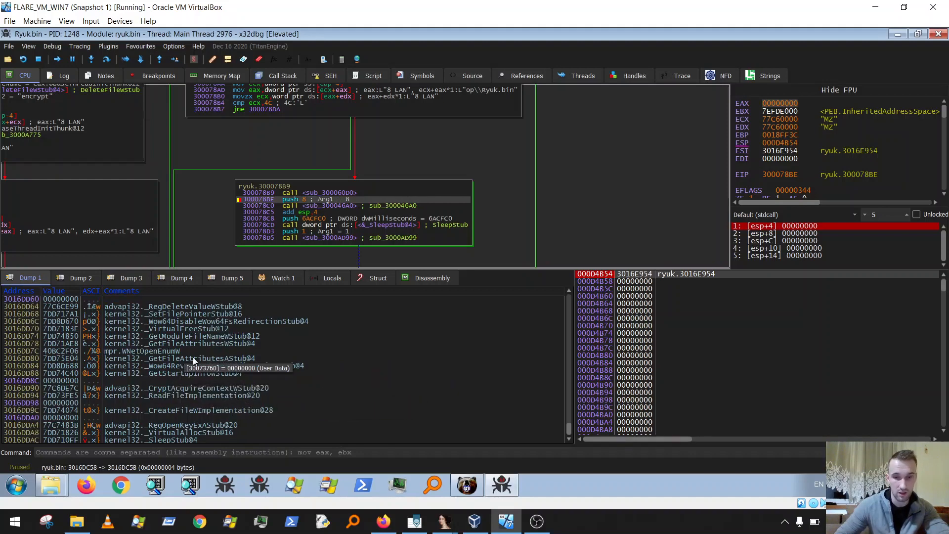
left_click(110, 45)
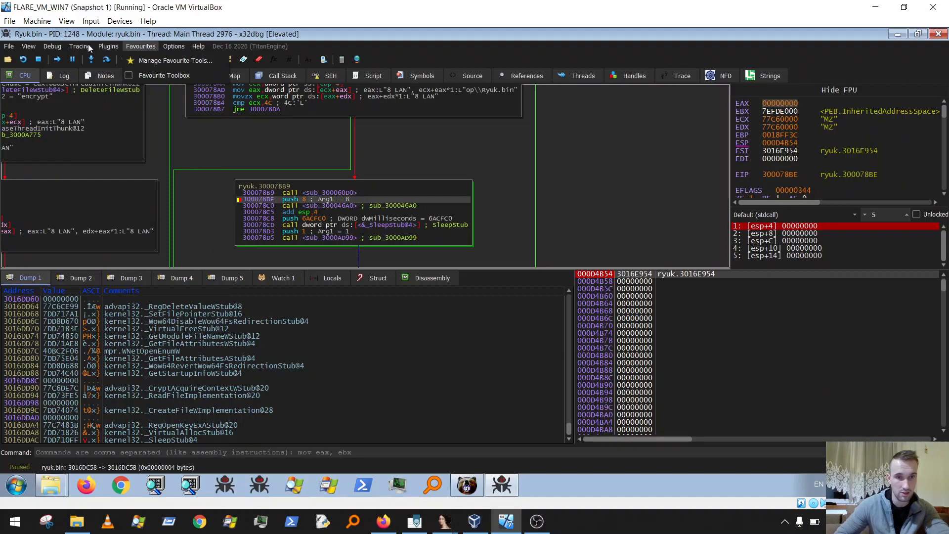
mouse_move(102, 47)
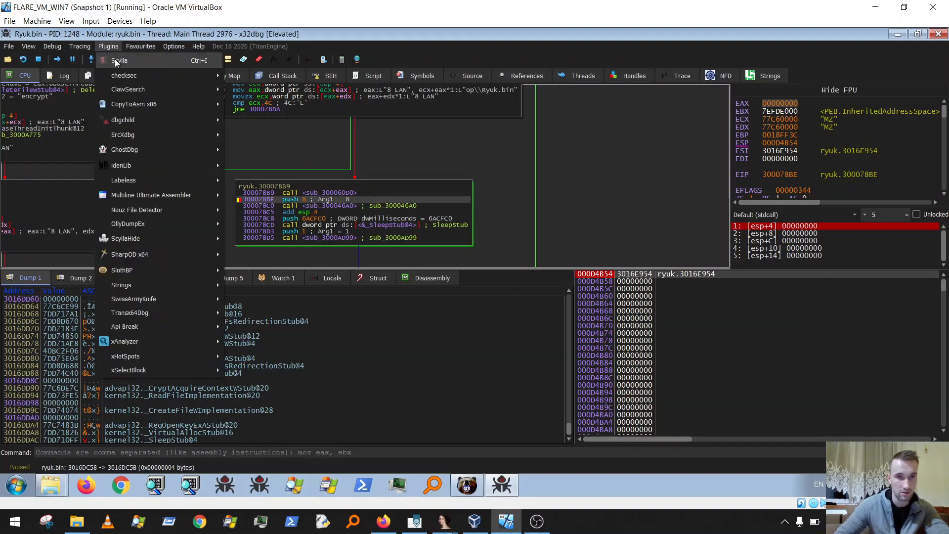
left_click(116, 60)
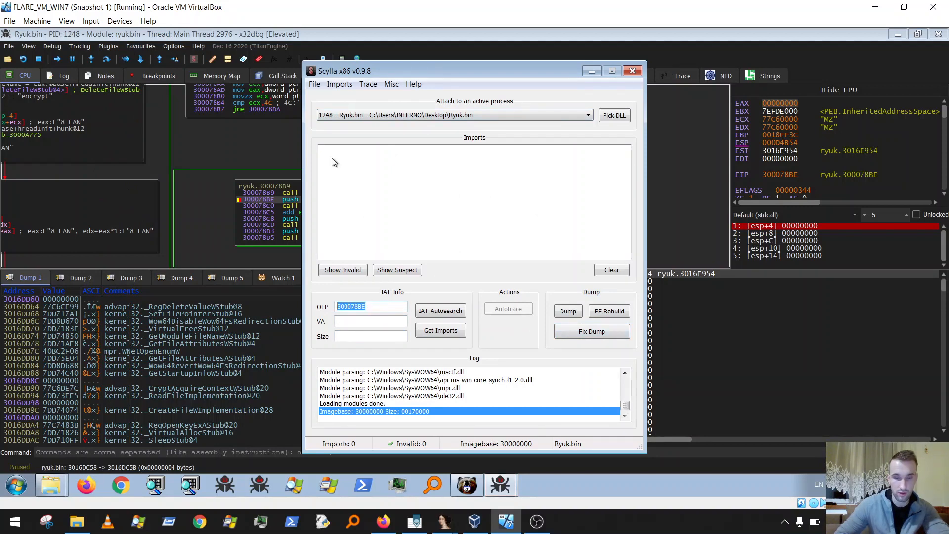
left_click(633, 71)
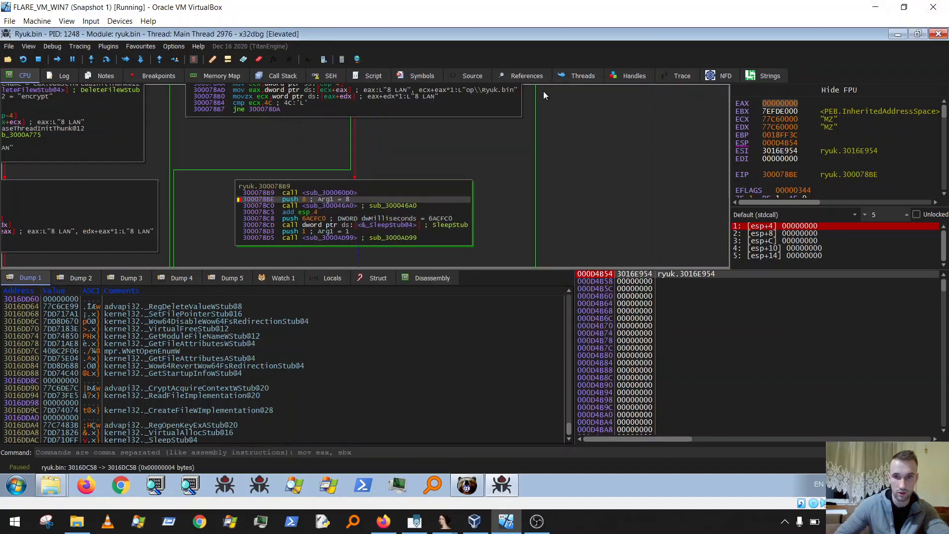
Step: Copy the address of ryuk.bin's OptionalHeader.AddressOfEntryPoint export from the module's symbols
left_click(421, 75)
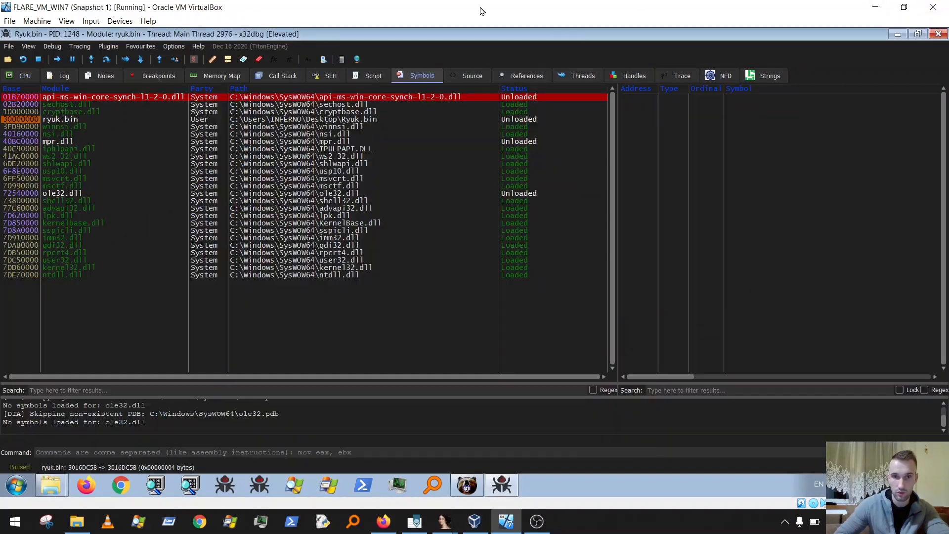
left_click(80, 122)
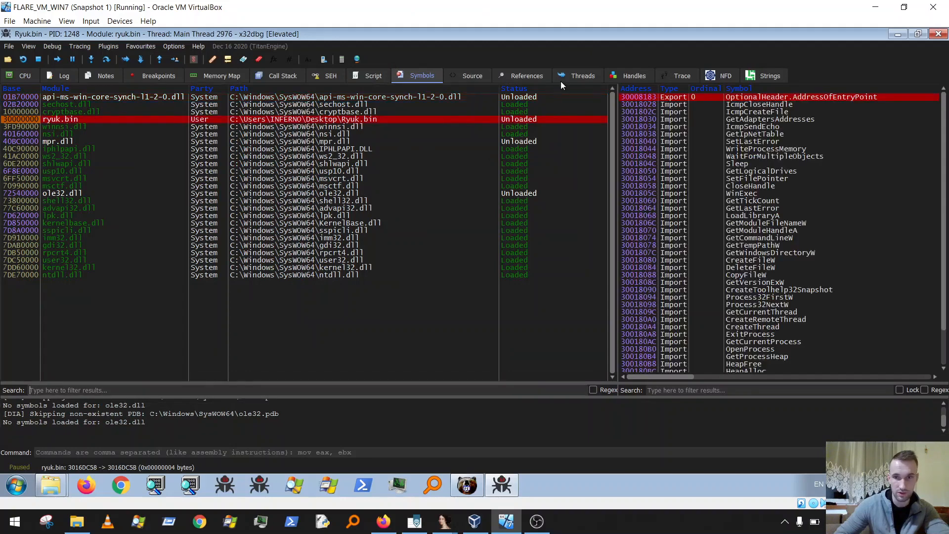
right_click(639, 97)
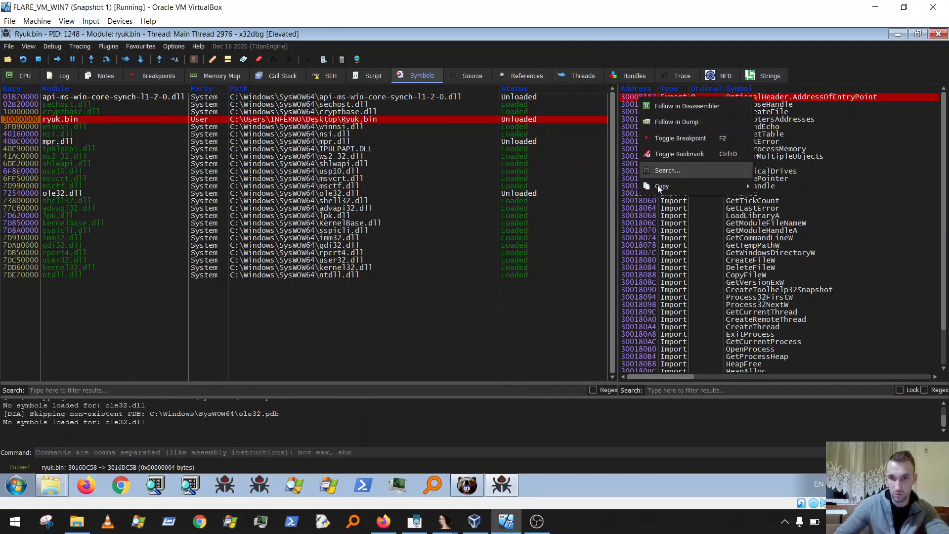
mouse_move(671, 193)
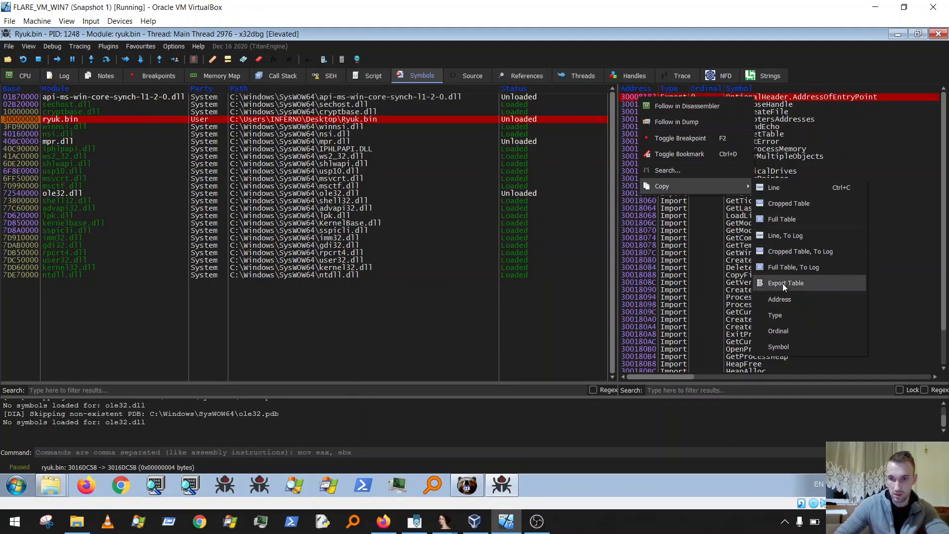
left_click(779, 299)
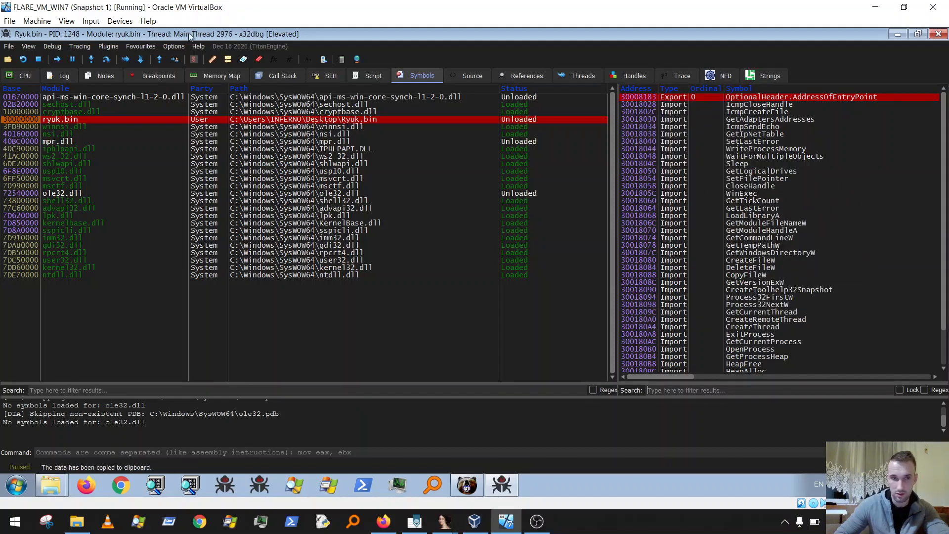
Step: Open Scylla from the CPU view and set the OEP to the copied entry point address 30008183
left_click(28, 75)
left_click(110, 46)
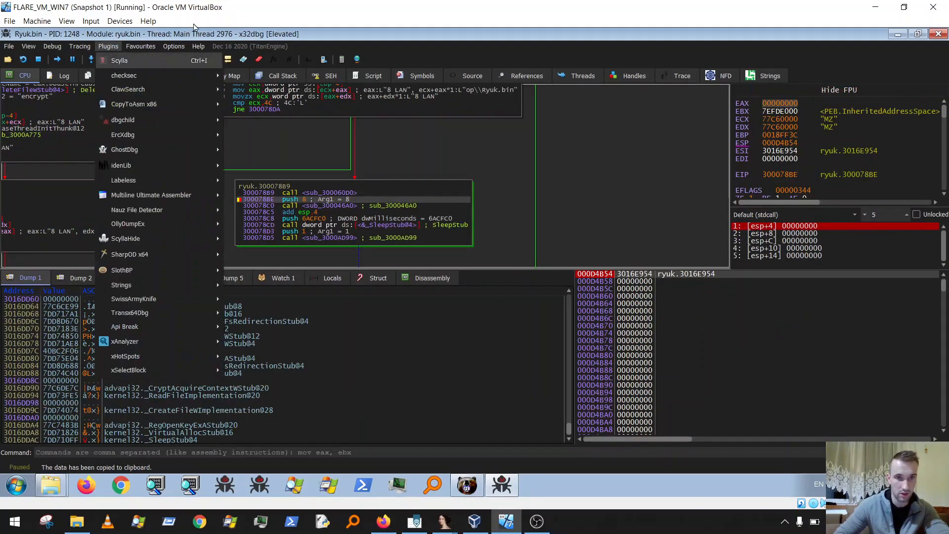
left_click(118, 61)
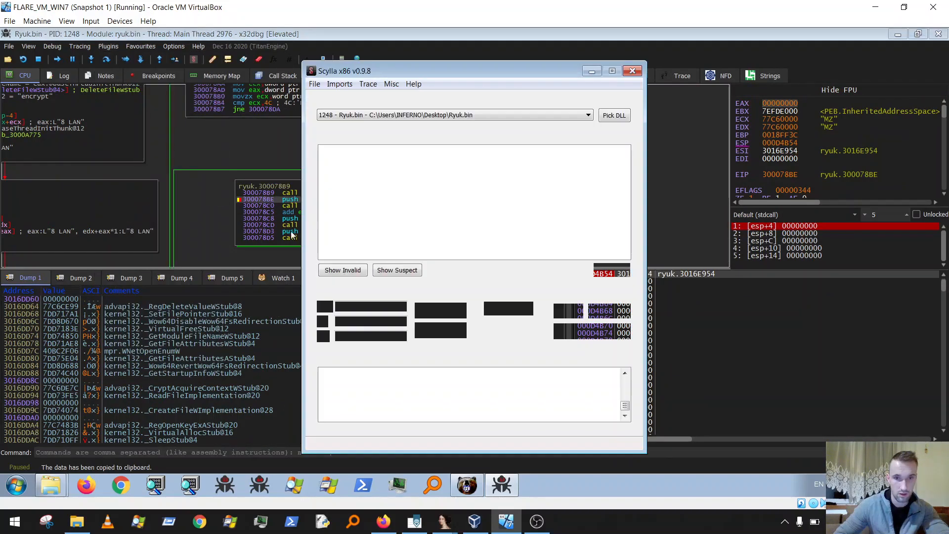
double_click(360, 306)
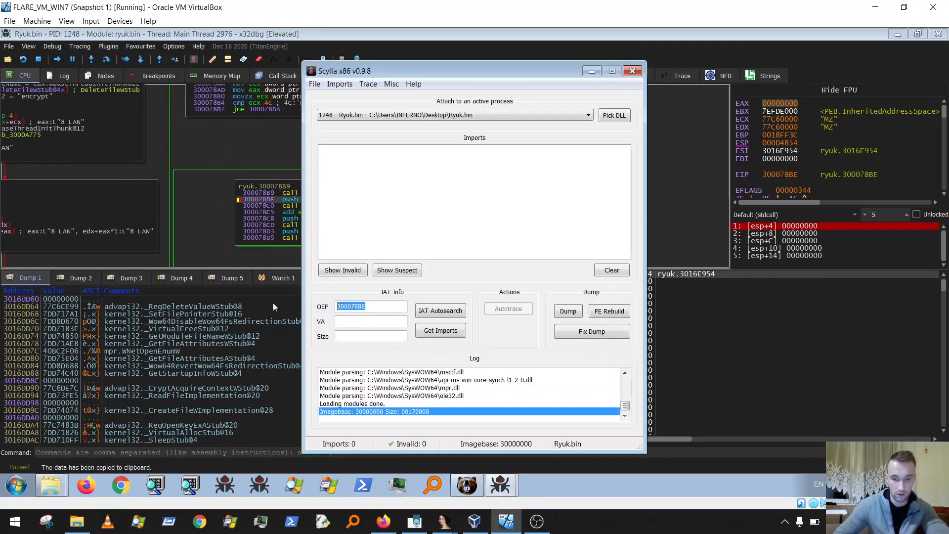
key("ctrl+v")
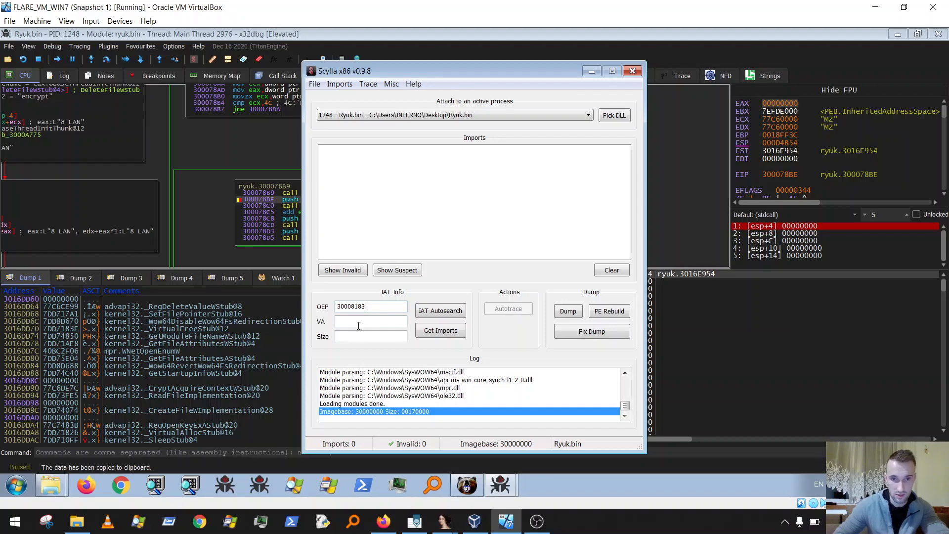
Step: Run the IAT autosearch, decline the advanced search result, and get the imports for the normal result
left_click(446, 313)
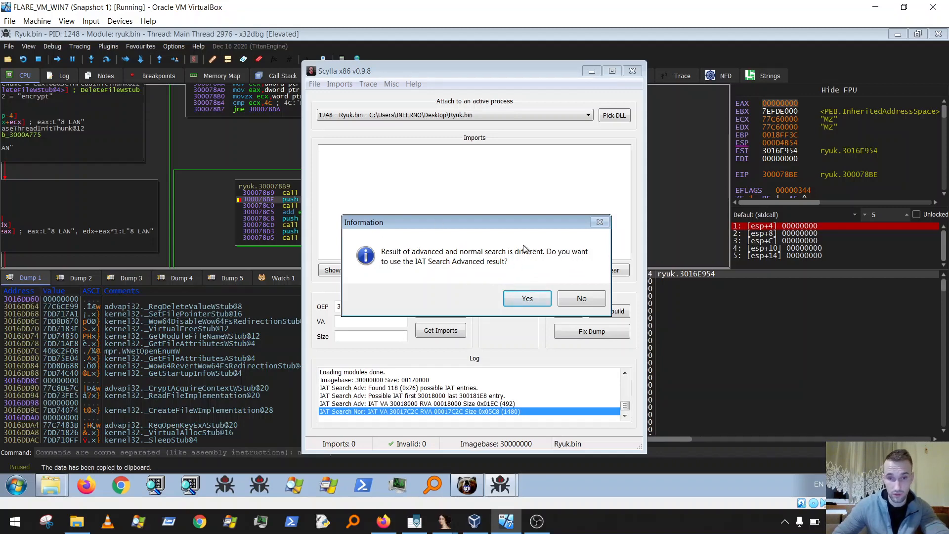
left_click(577, 299)
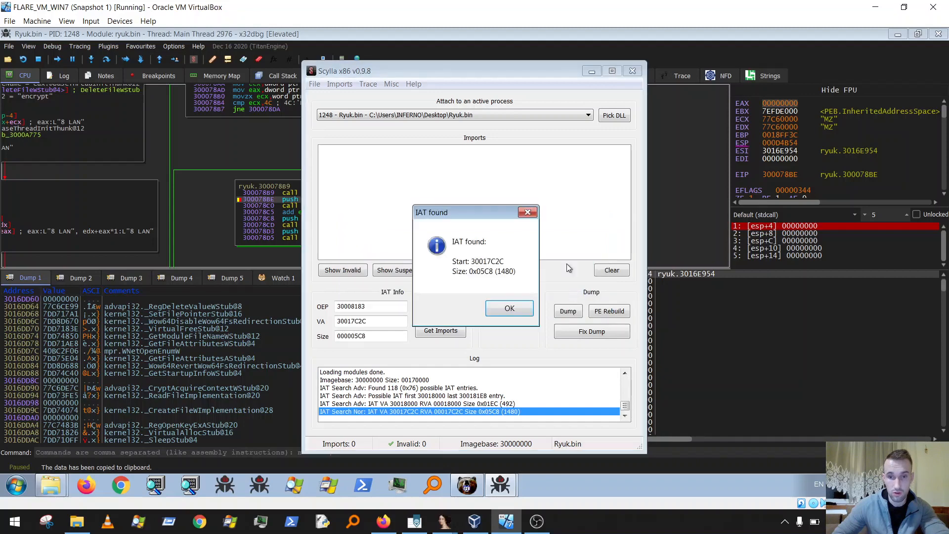
left_click(513, 310)
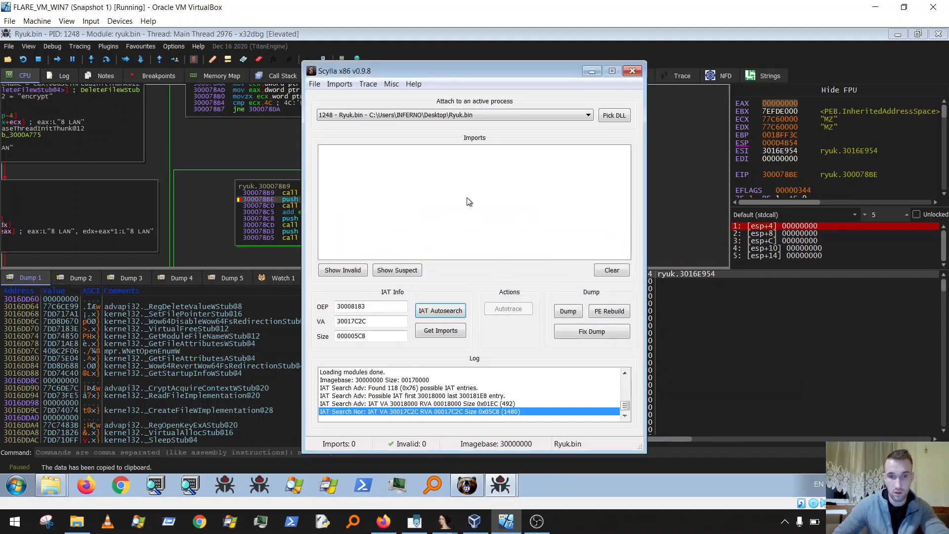
left_click(428, 332)
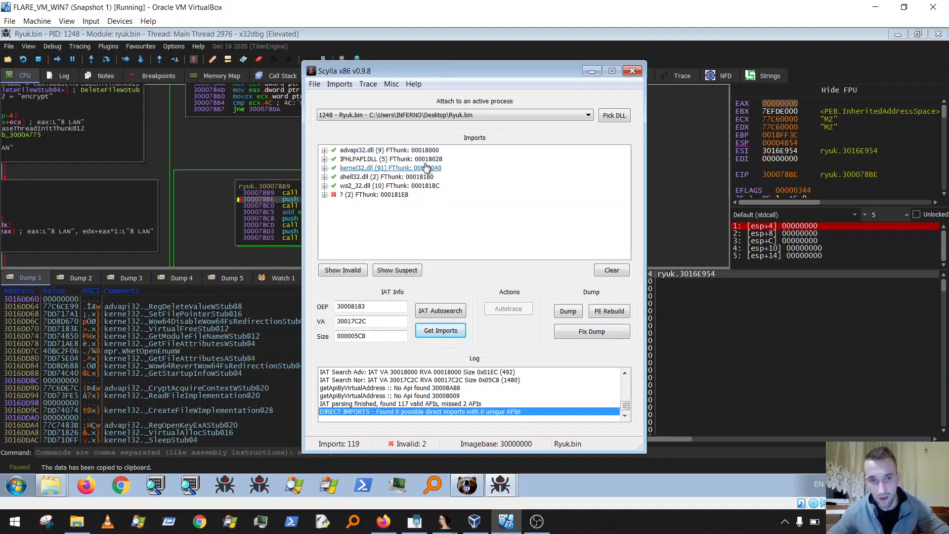
Step: Delete the invalid import entry with FThunk 000181E8 and clear the imports list
left_click(379, 195)
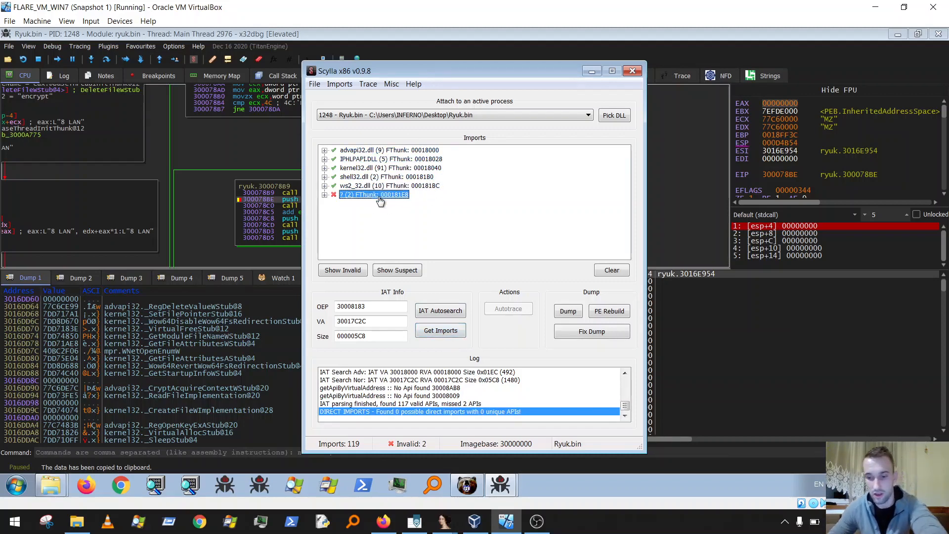
key("Delete")
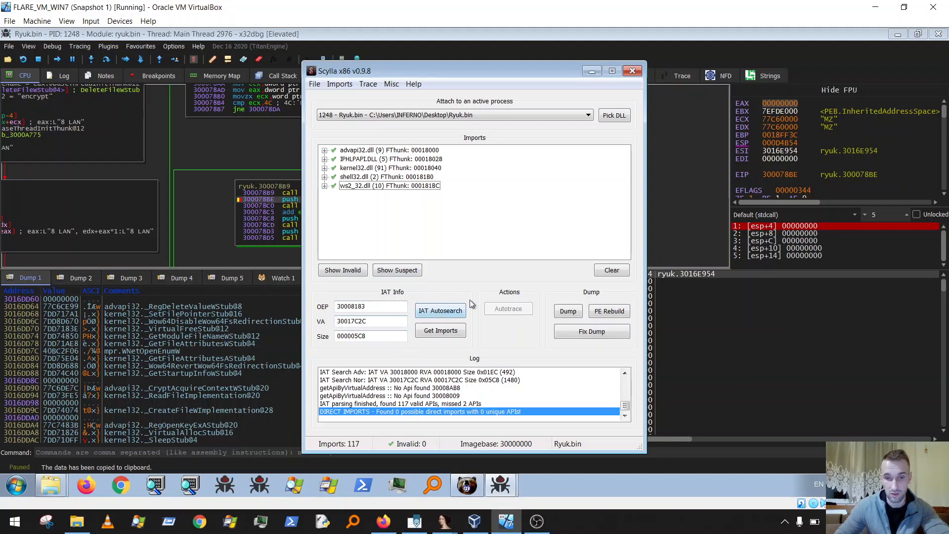
left_click(609, 274)
Step: Rerun the IAT autosearch accepting the advanced result, and get its imports without the invalid entry at FThunk 000181E8
left_click(441, 310)
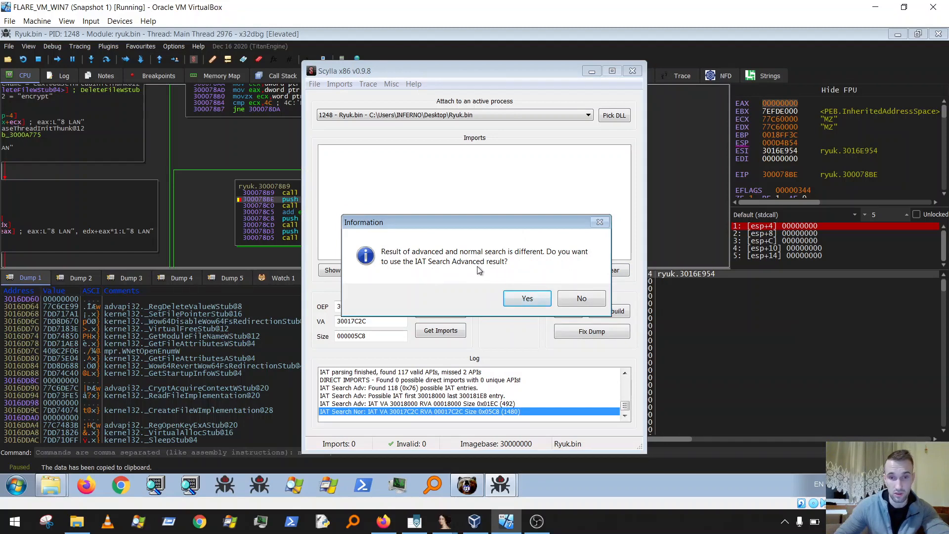
left_click(527, 298)
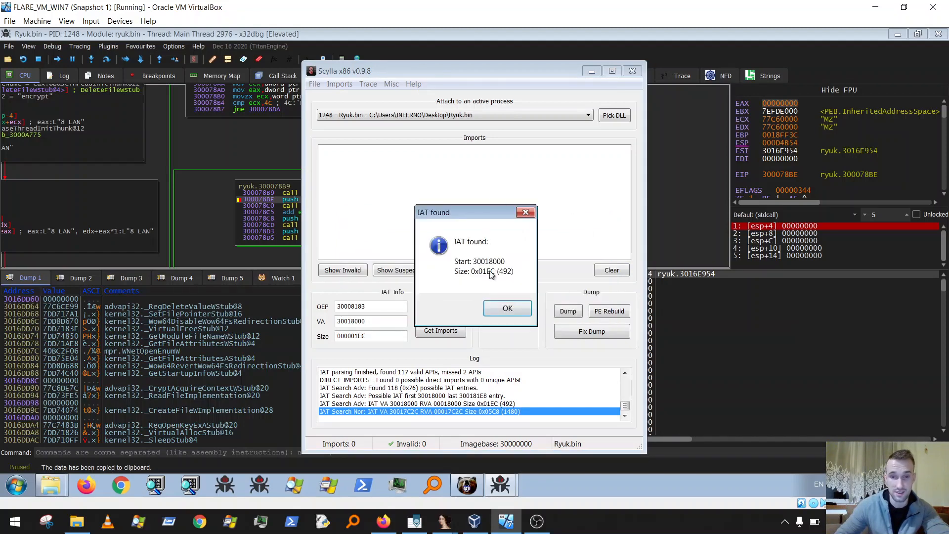
left_click(513, 310)
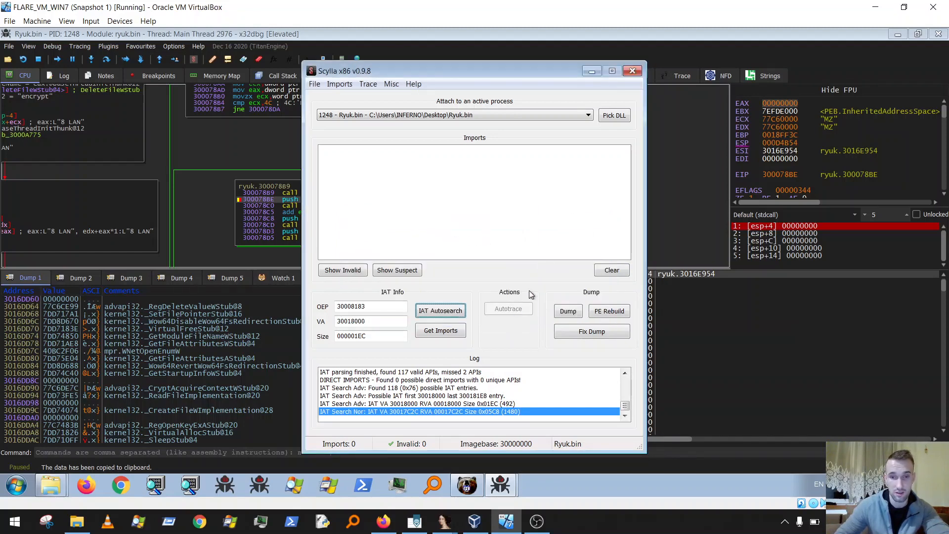
left_click(440, 331)
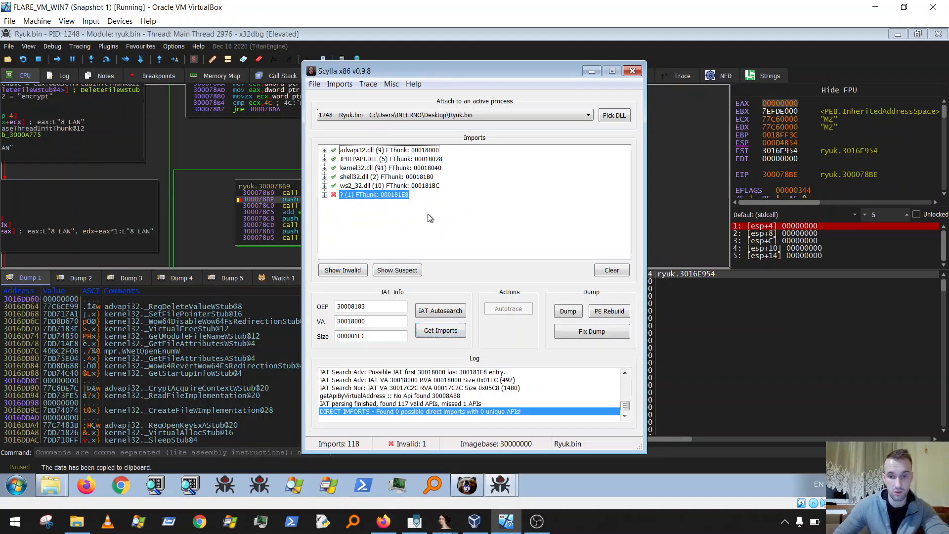
key("Delete")
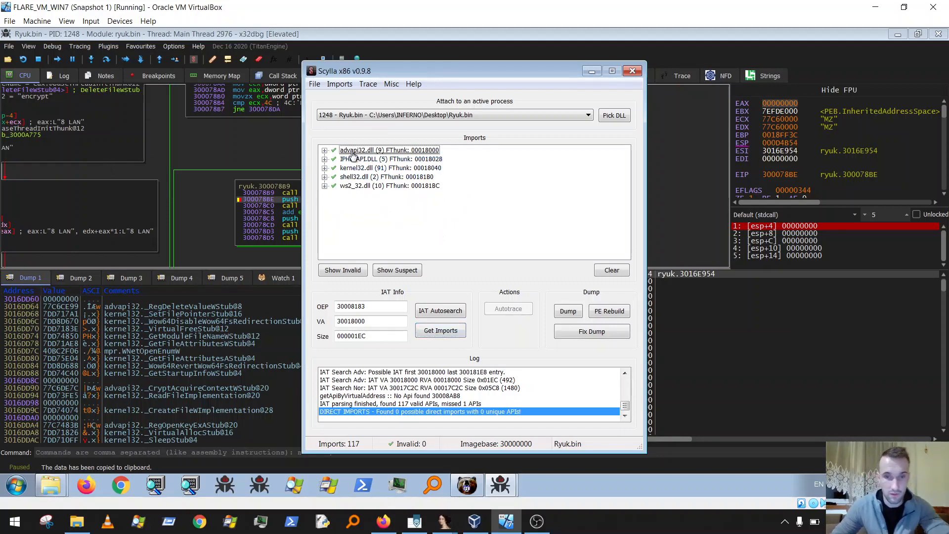
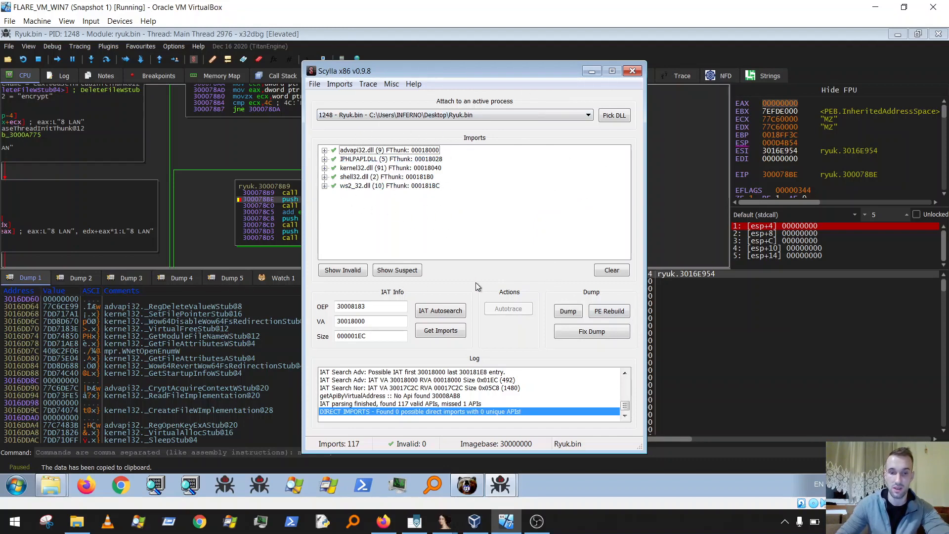
Step: Clear the IAT's VA and Size values in Scylla
double_click(377, 322)
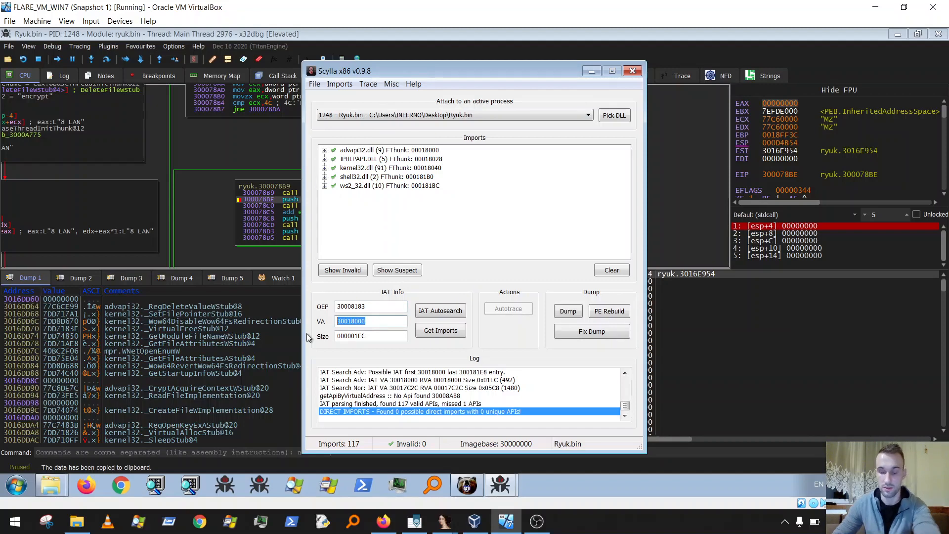
key("BackSpace")
double_click(384, 338)
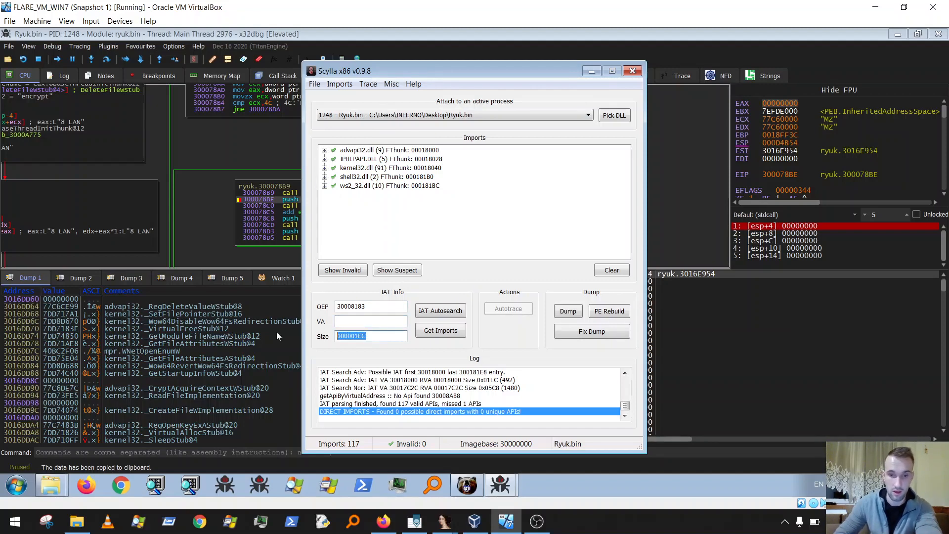
key("BackSpace")
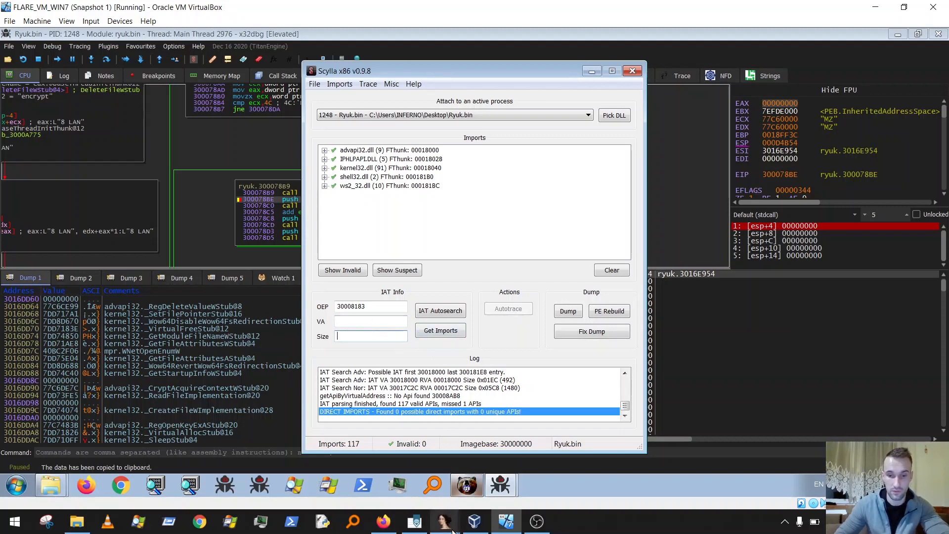
Step: Copy the APIs start address from the Novy1.txt notes and set it as Scylla's IAT VA, 3016DCB8
left_click(417, 523)
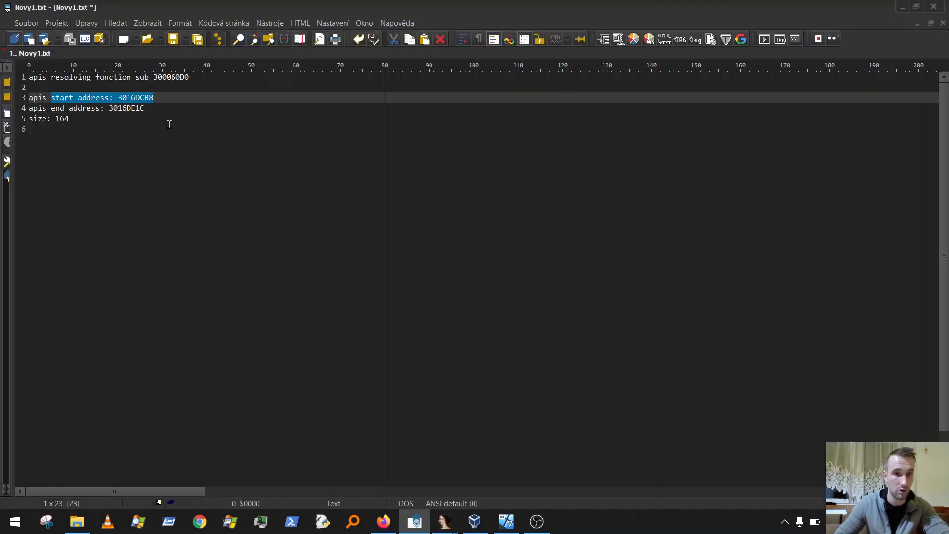
left_click(170, 118)
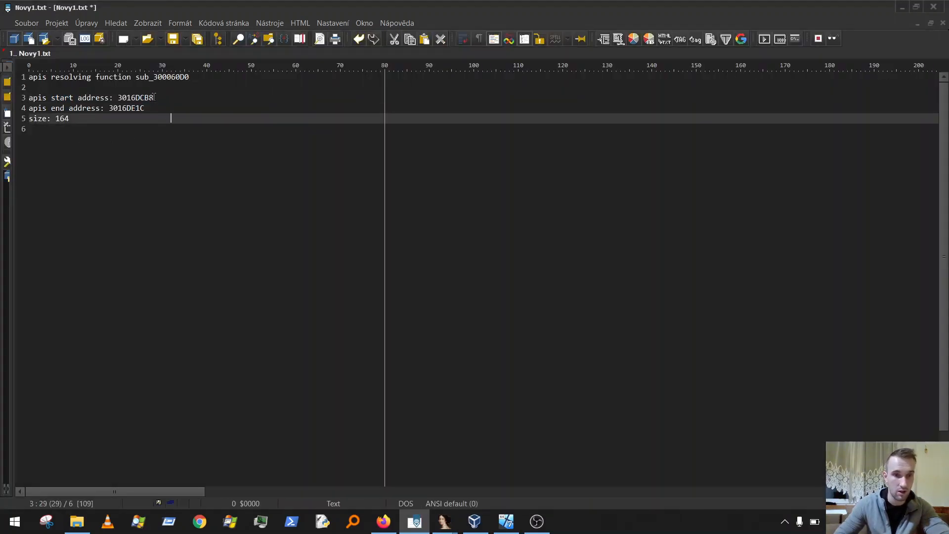
left_click_drag(154, 97, 118, 96)
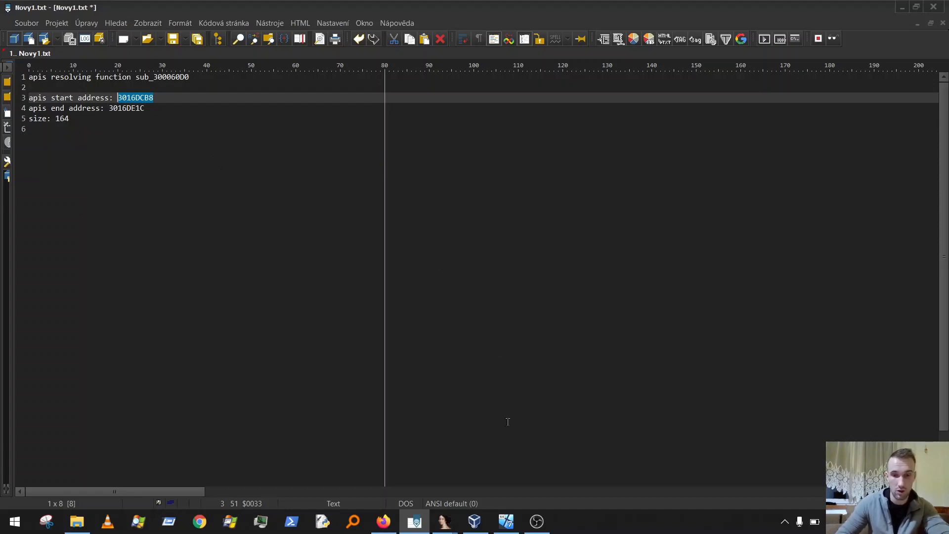
left_click(506, 521)
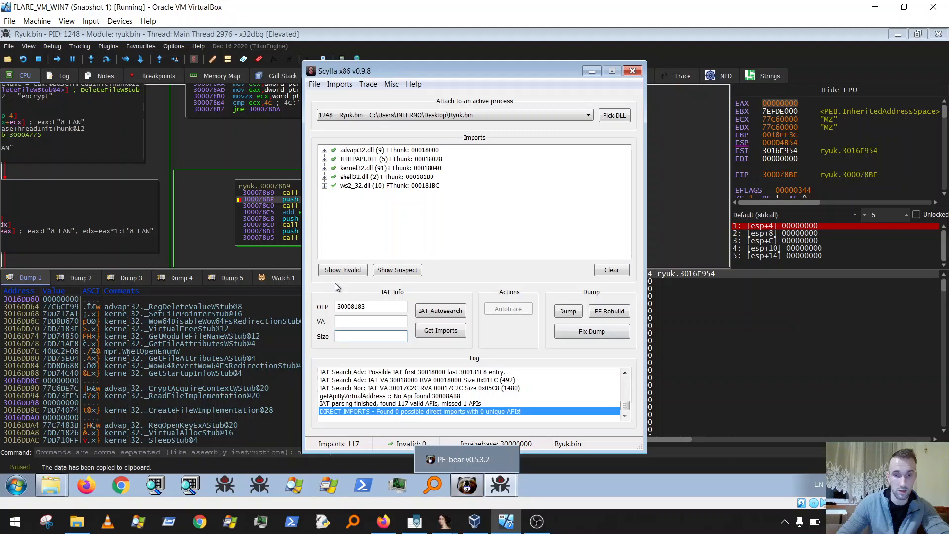
left_click(366, 322)
type("3016DCB8")
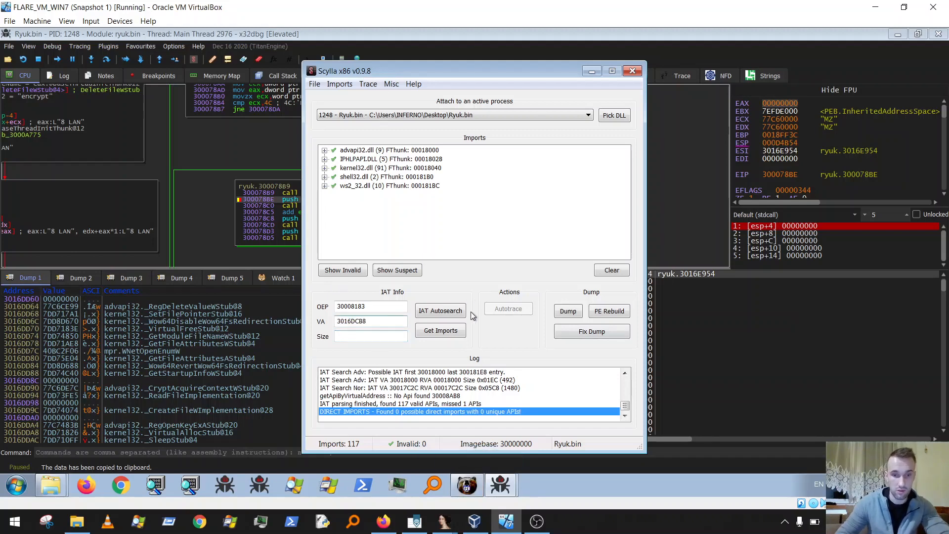
Step: Check the API table size in the Novy1.txt notes and set Scylla's IAT Size to 00000164
left_click(414, 521)
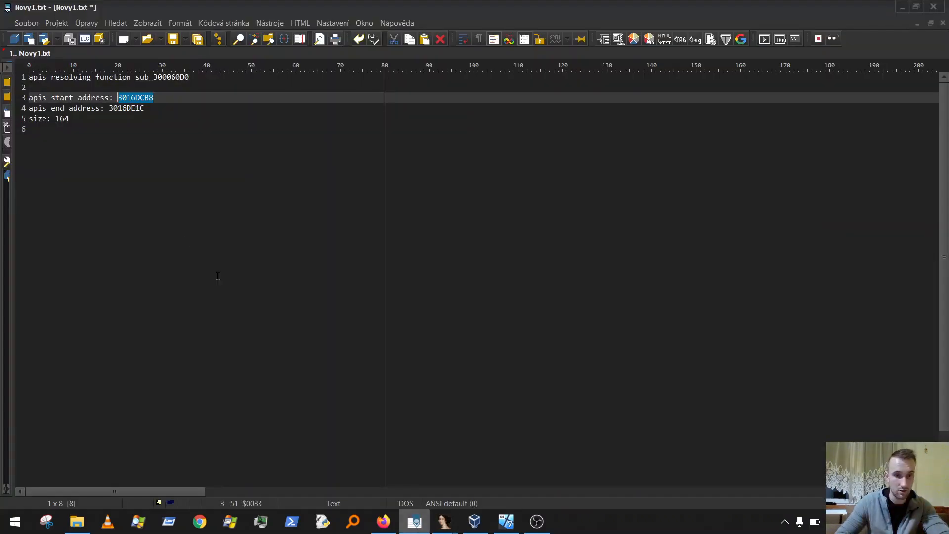
left_click(506, 521)
left_click(360, 340)
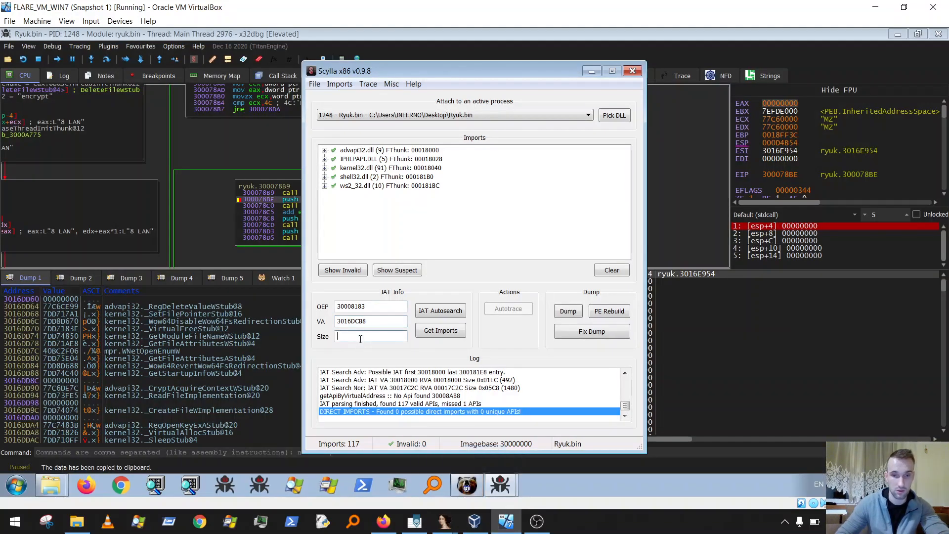
type("00000")
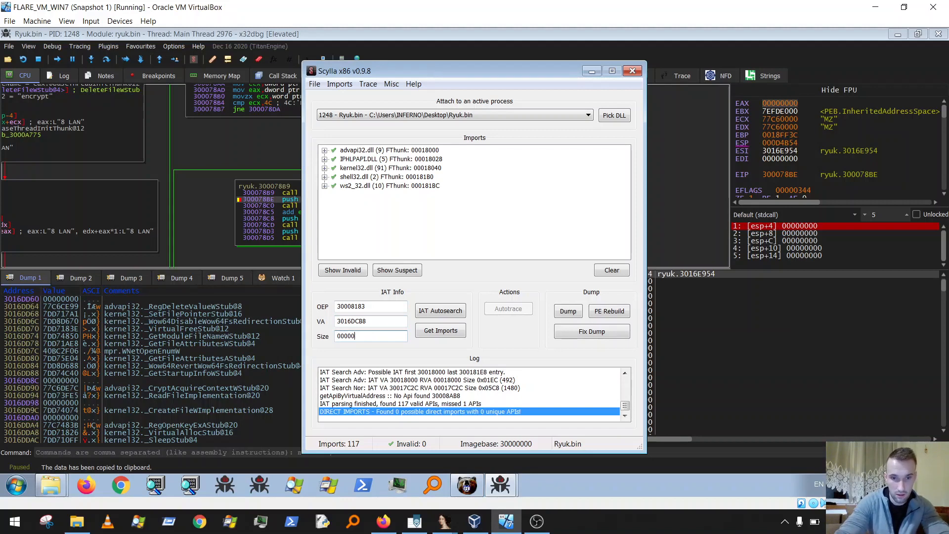
type("16")
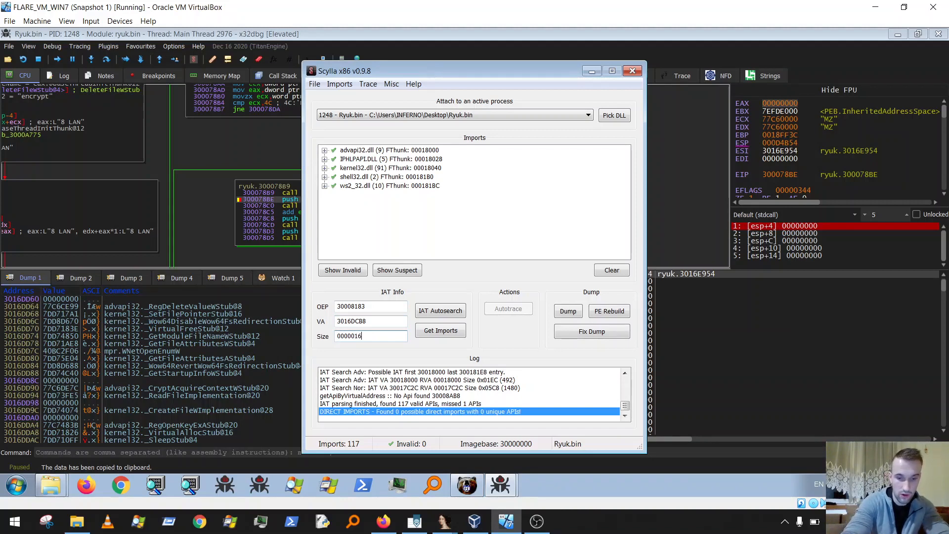
type("4")
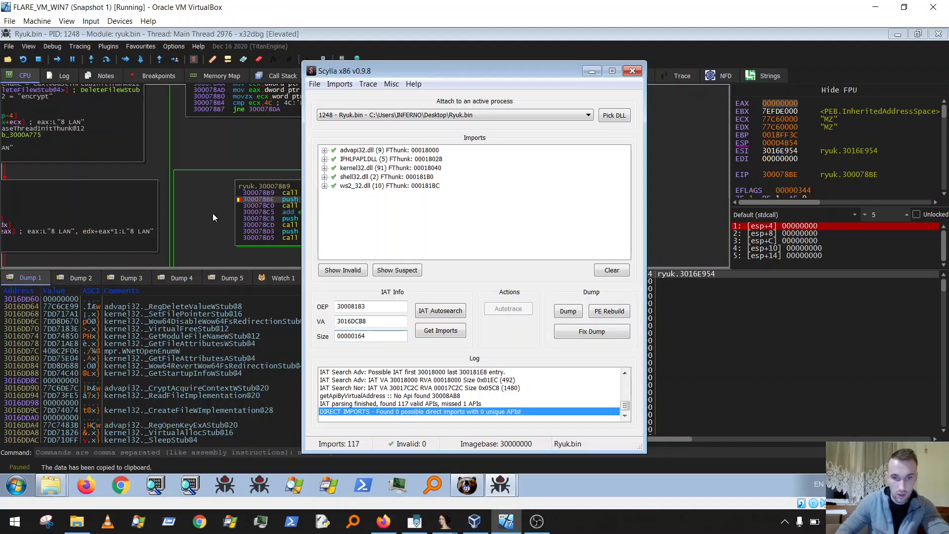
Step: Get the imports for the API table and delete the invalid entry with FThunk 0016DCB8
left_click(449, 333)
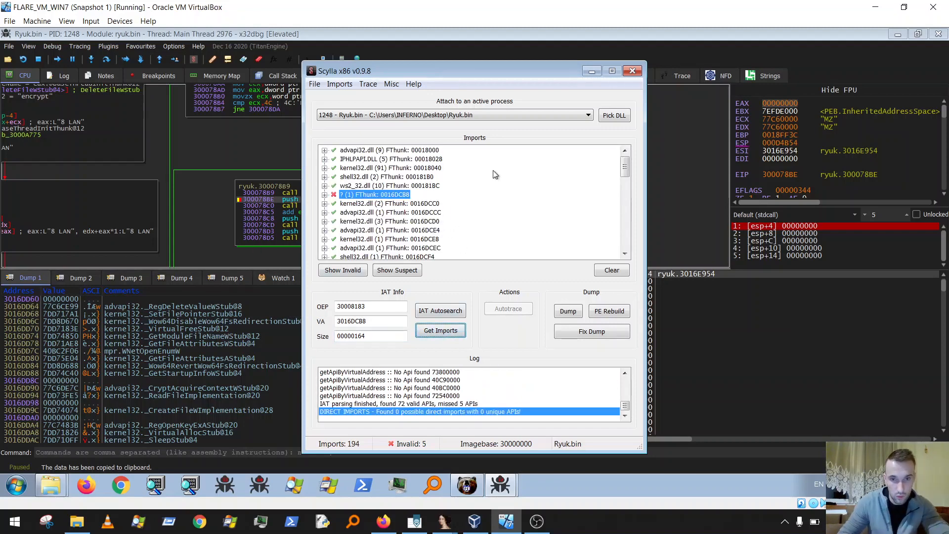
scroll(428, 205, "down", 4)
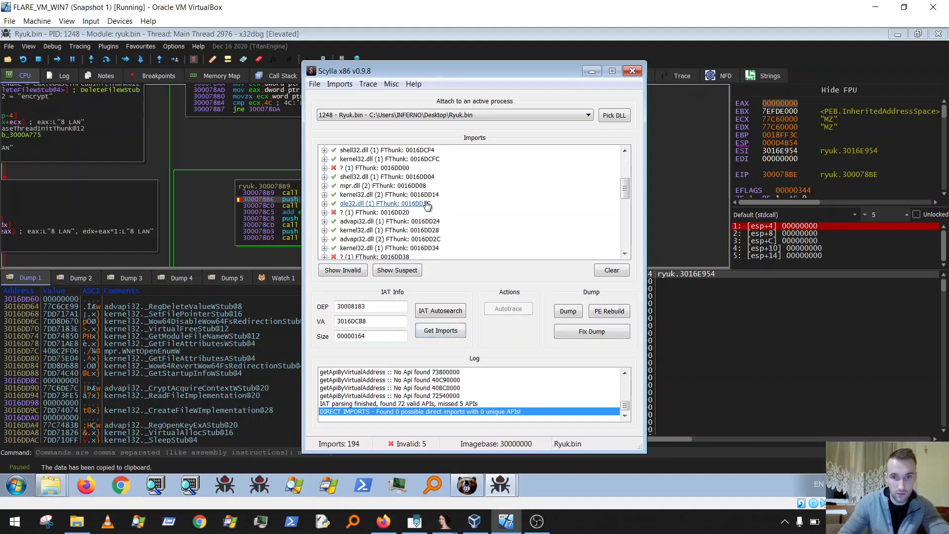
scroll(425, 202, "up", 1)
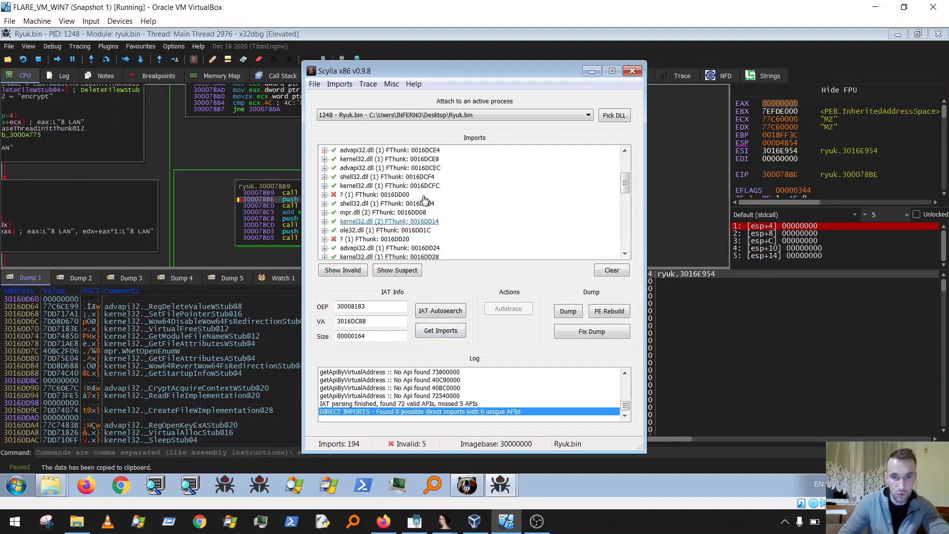
scroll(423, 199, "up", 3)
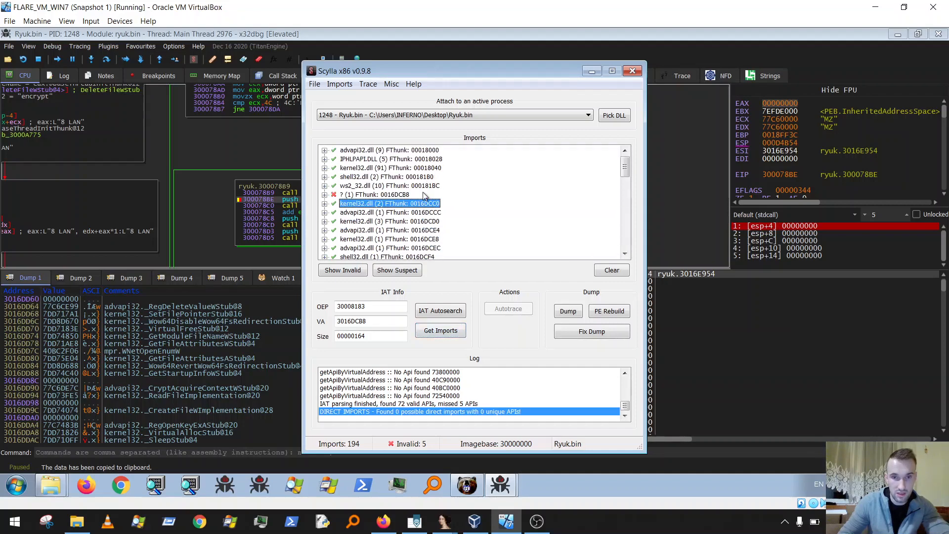
left_click(379, 196)
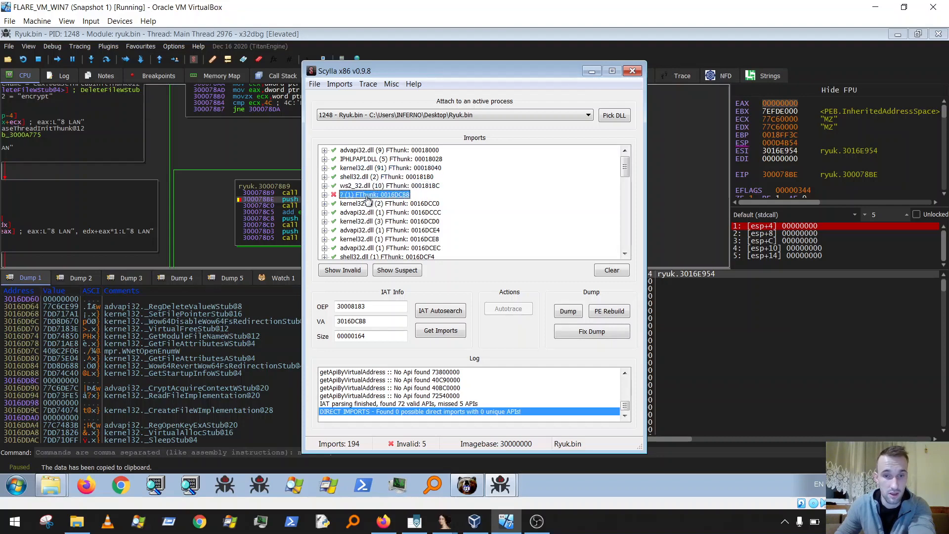
key("Delete")
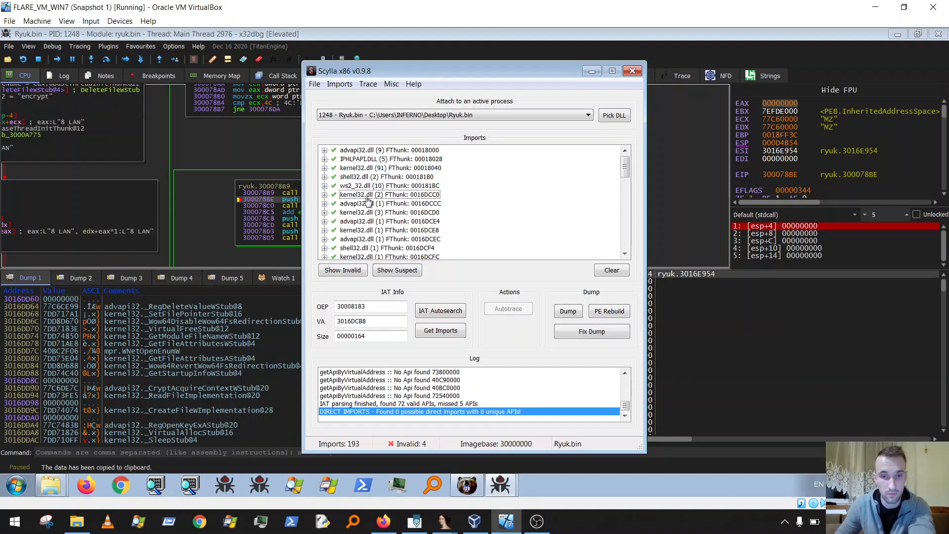
Step: Delete the invalid import entries with FThunk 0016DD00 and 0016DD20
scroll(376, 208, "down", 2)
scroll(384, 212, "down", 1)
left_click(383, 186)
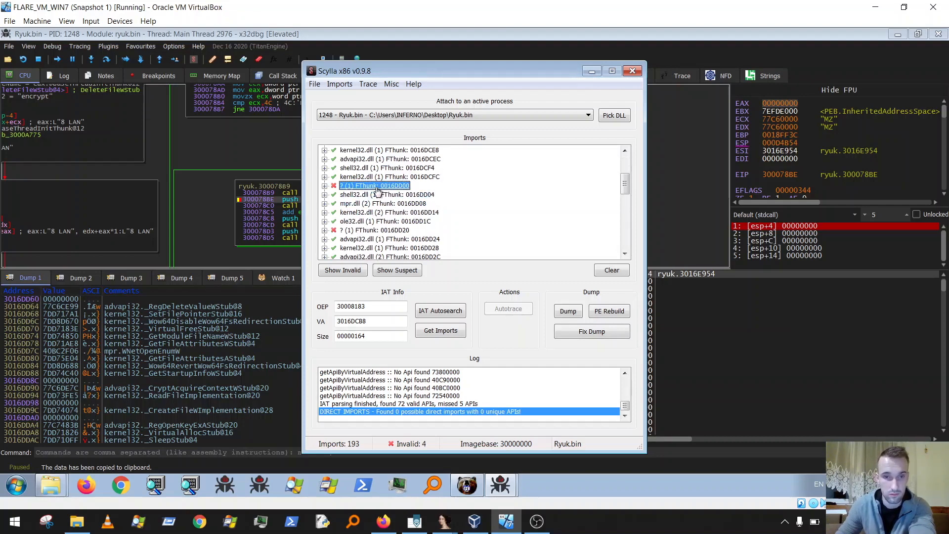
key("Delete")
left_click(379, 221)
key("Delete")
Step: Delete the remaining invalid import entries with FThunk 0016DD38 and 0016DDEC
scroll(379, 221, "down", 3)
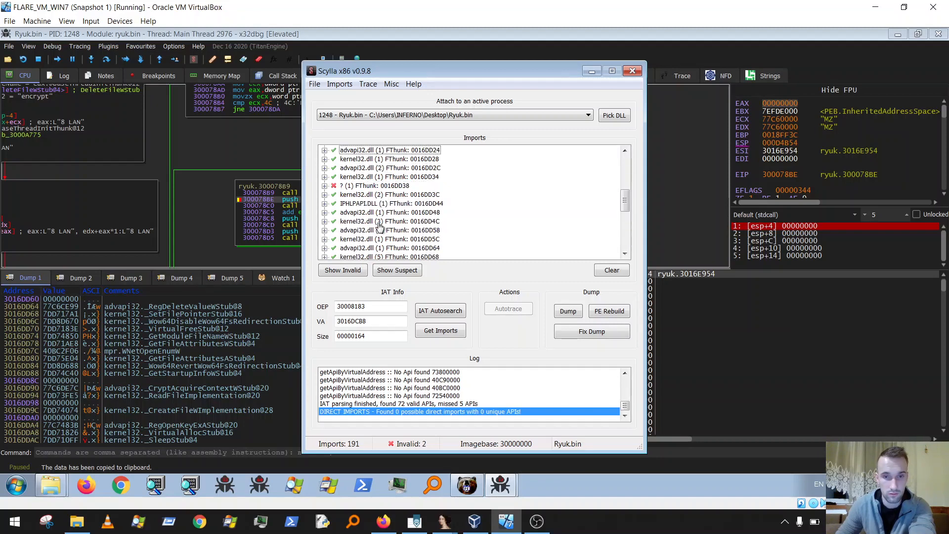
left_click(373, 185)
key("Delete")
scroll(376, 208, "down", 5)
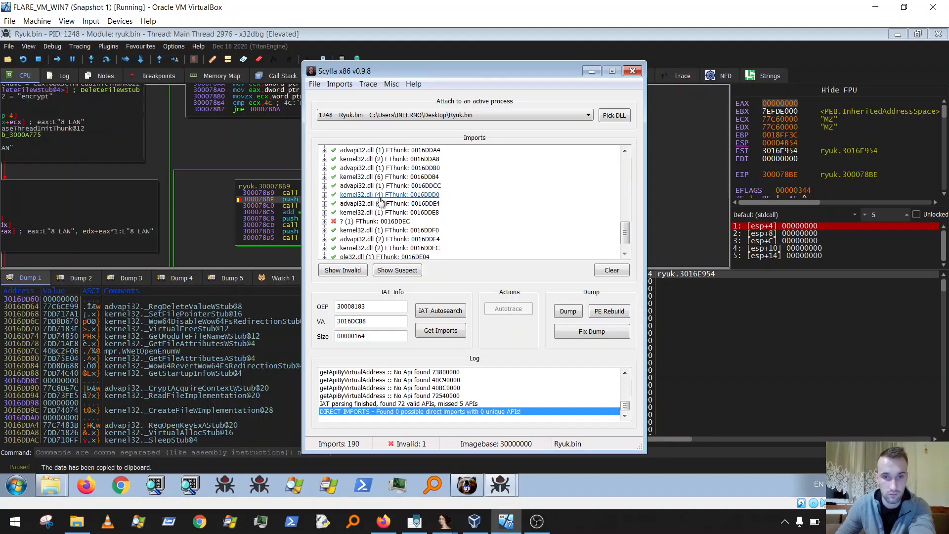
left_click(379, 222)
key("Delete")
scroll(381, 222, "down", 1)
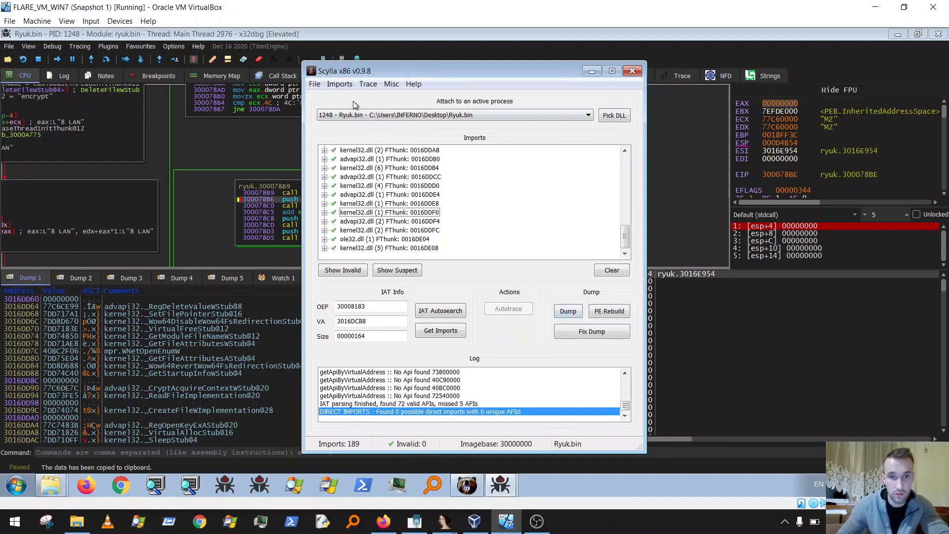
Step: Dump the Ryuk.bin process as Ryuk_dump.exe into the dmps folder on the Desktop
left_click(569, 313)
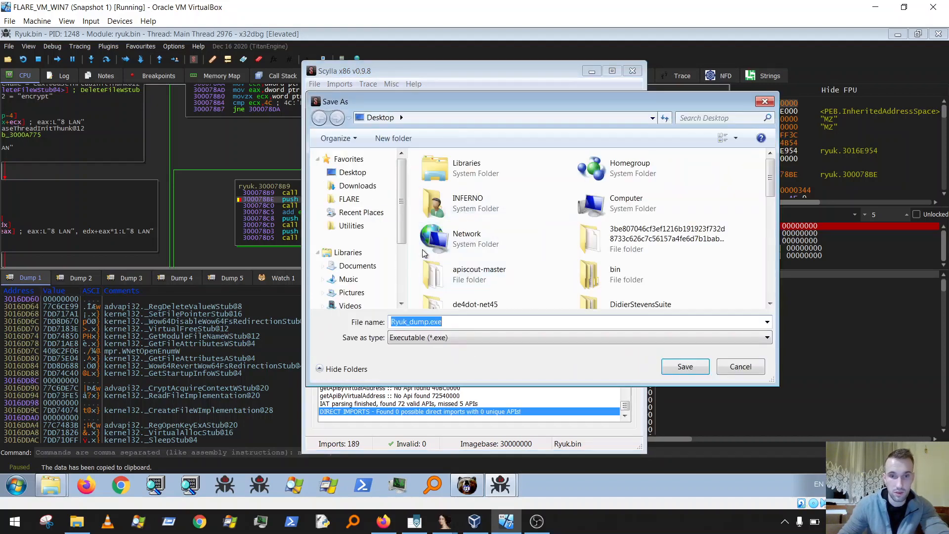
left_click(657, 232)
scroll(653, 232, "down", 3)
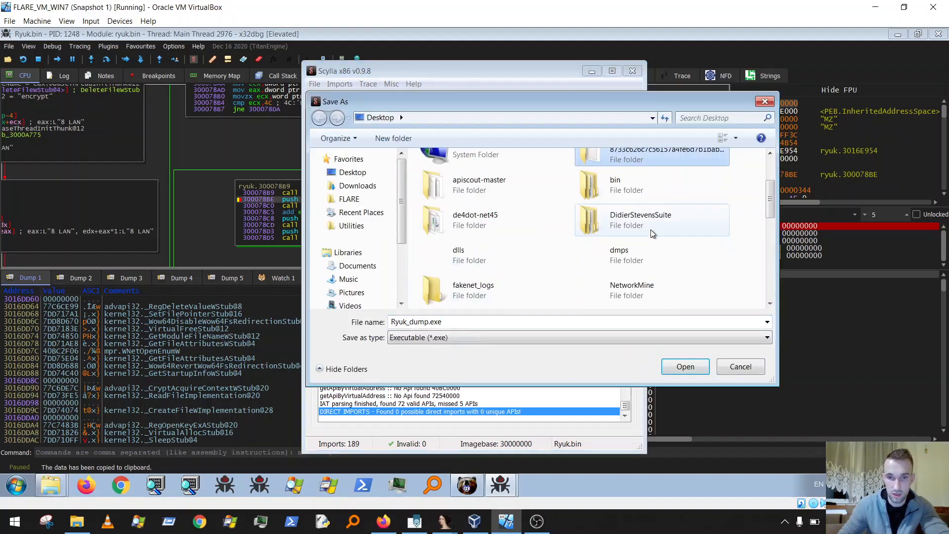
scroll(652, 234, "down", 3)
scroll(514, 256, "down", 3)
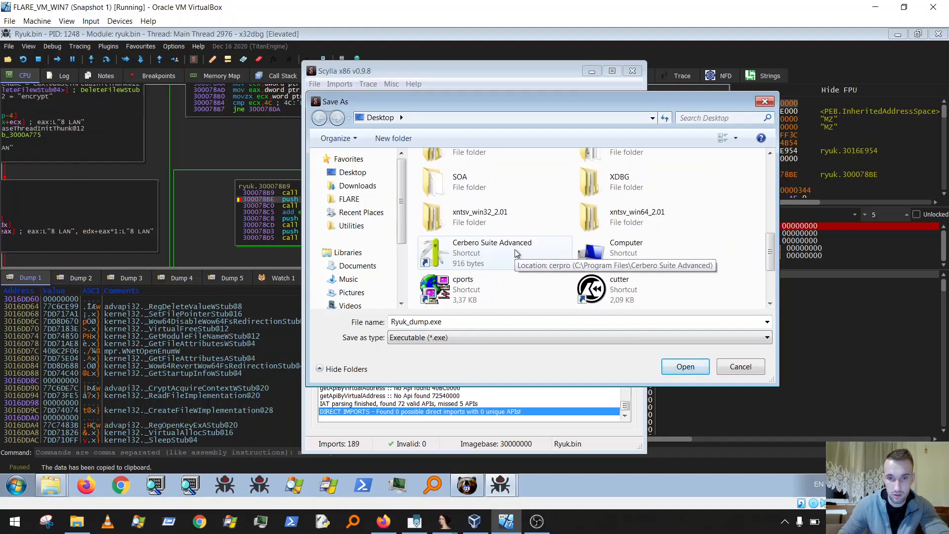
scroll(645, 245, "up", 10)
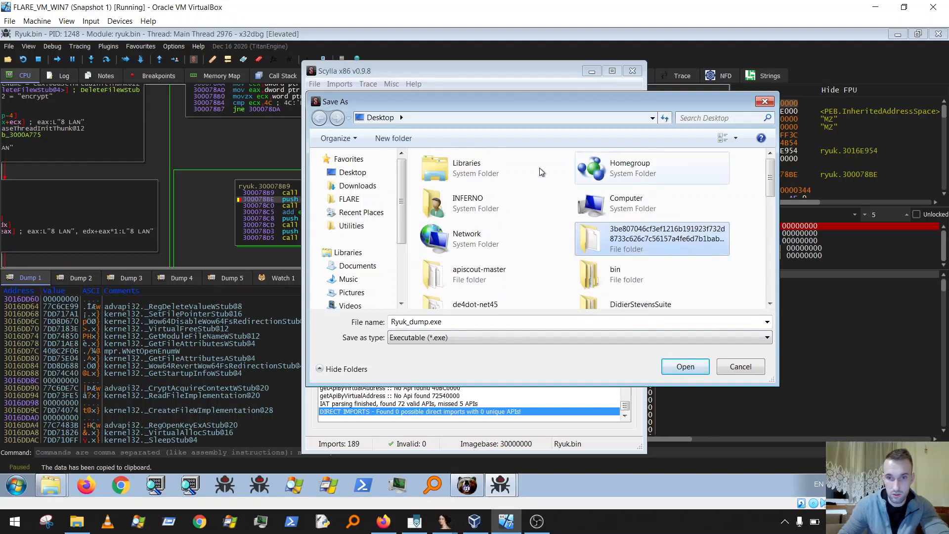
scroll(524, 272, "down", 3)
left_click(617, 252)
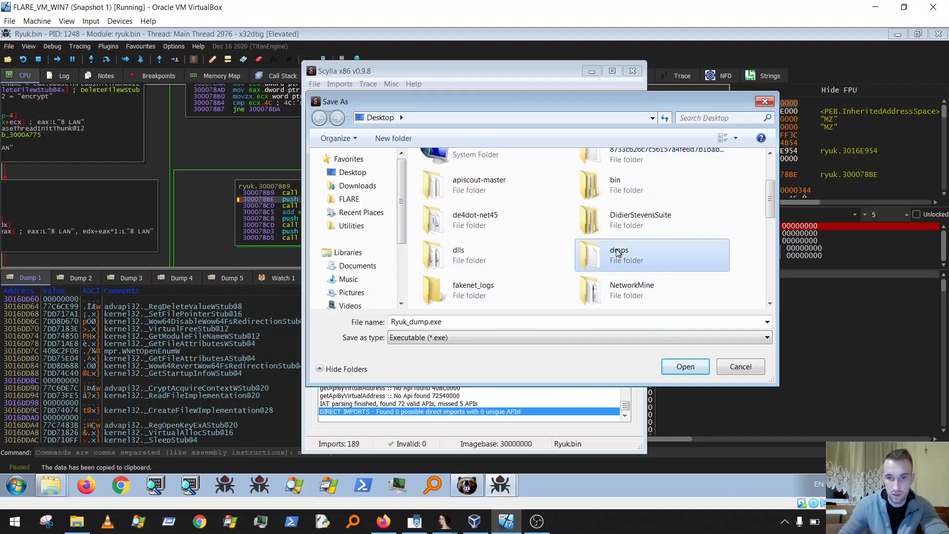
double_click(617, 252)
left_click(684, 367)
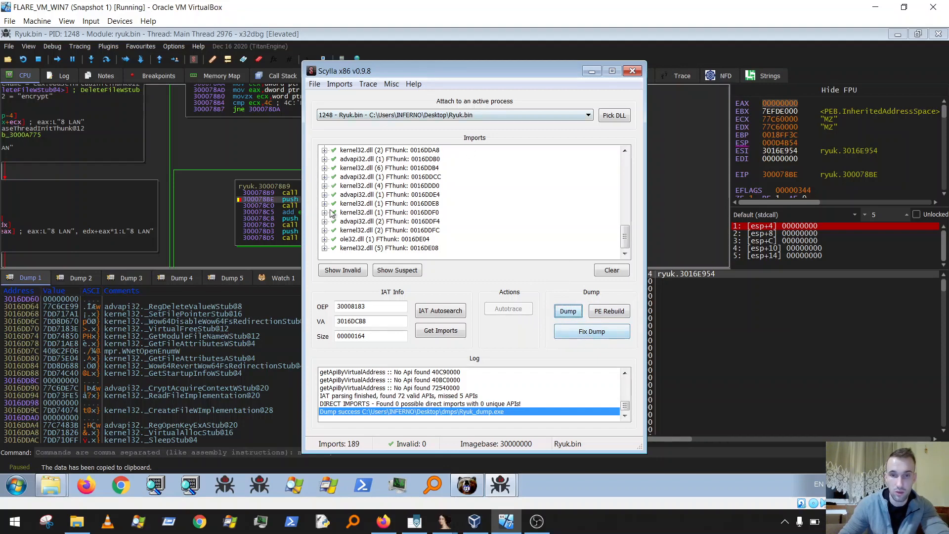
Step: Review the combined imports and run Fix Dump on Ryuk_dump.exe in the Desktop's dmps folder
mouse_move(625, 241)
left_mouse_down()
mouse_move(625, 163)
mouse_move(625, 241)
left_mouse_up()
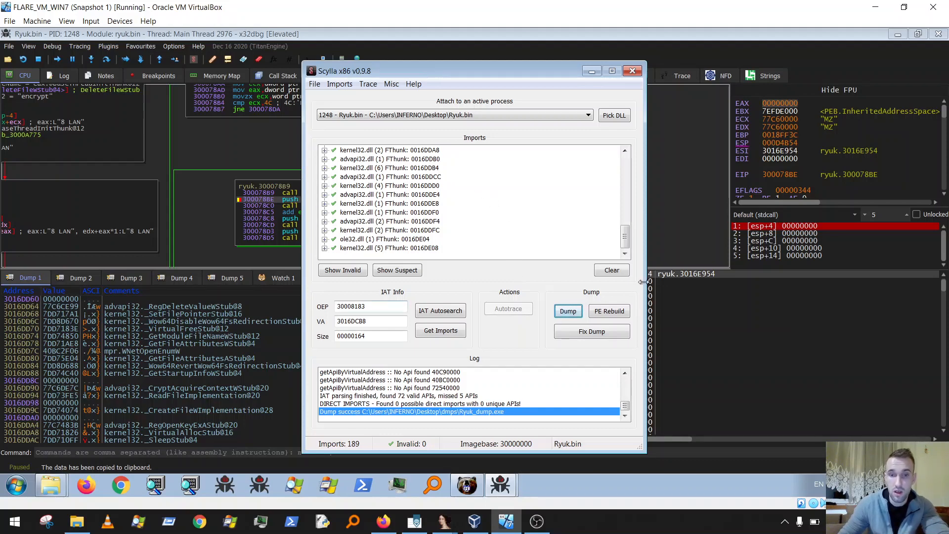
left_click_drag(625, 240, 629, 158)
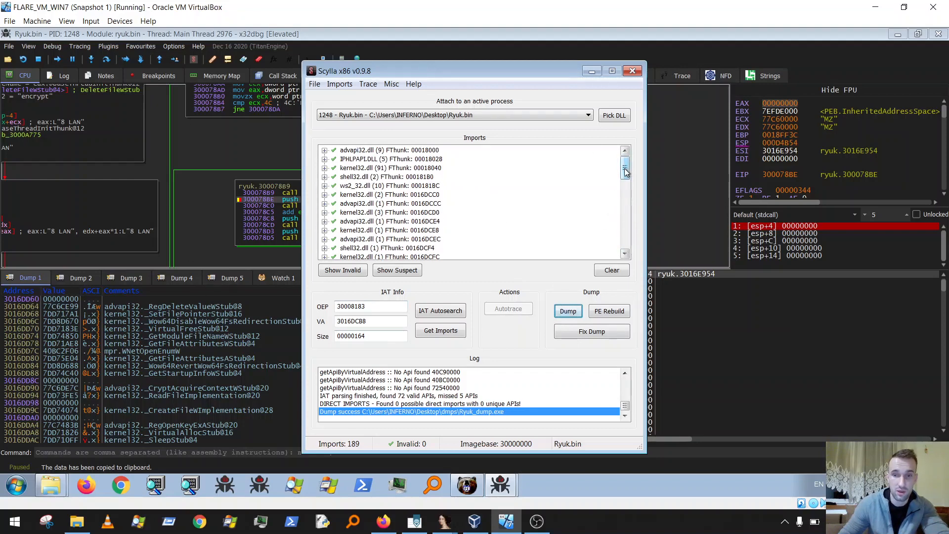
left_click_drag(625, 171, 617, 257)
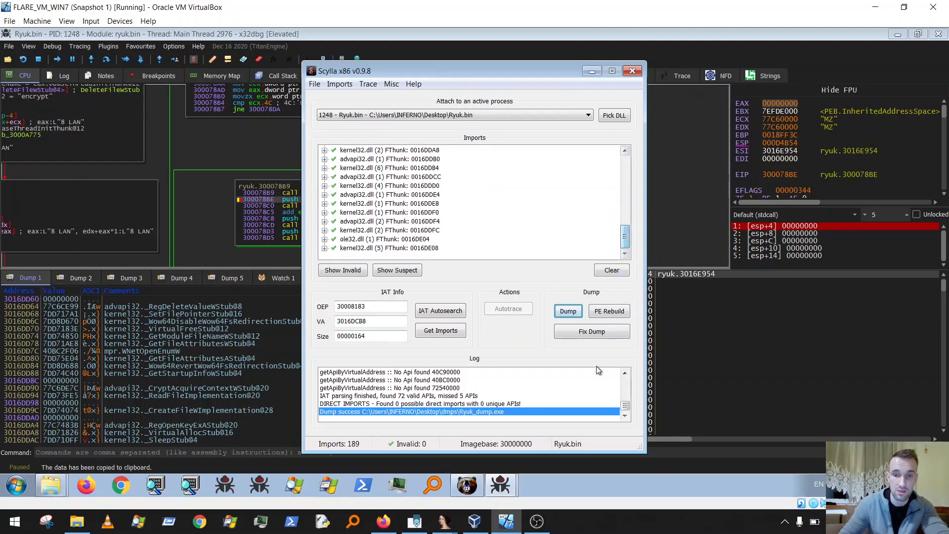
left_click(588, 335)
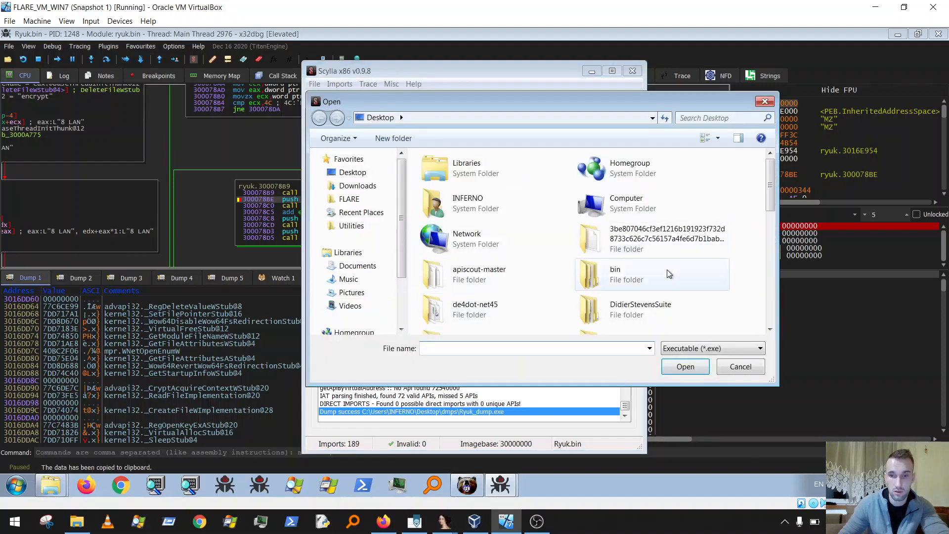
scroll(666, 268, "down", 5)
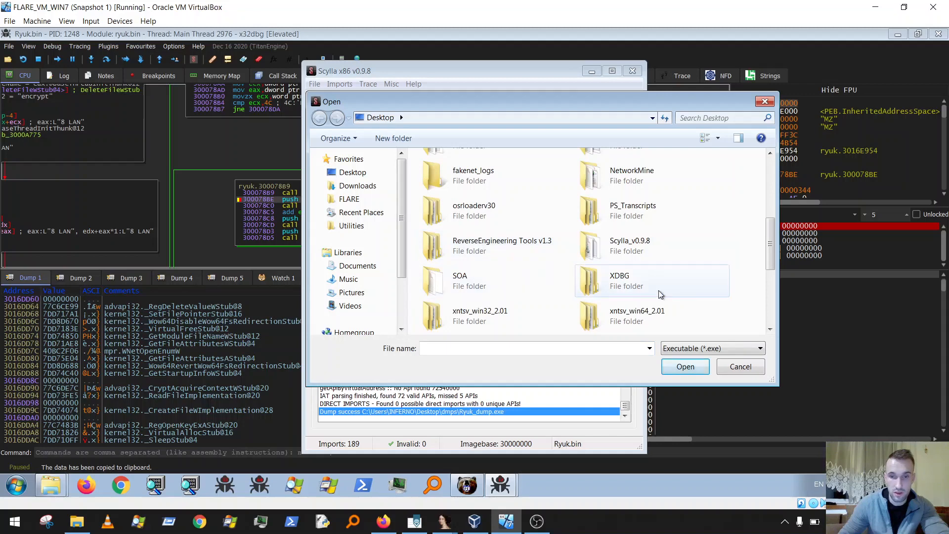
scroll(658, 292, "down", 4)
scroll(662, 294, "up", 9)
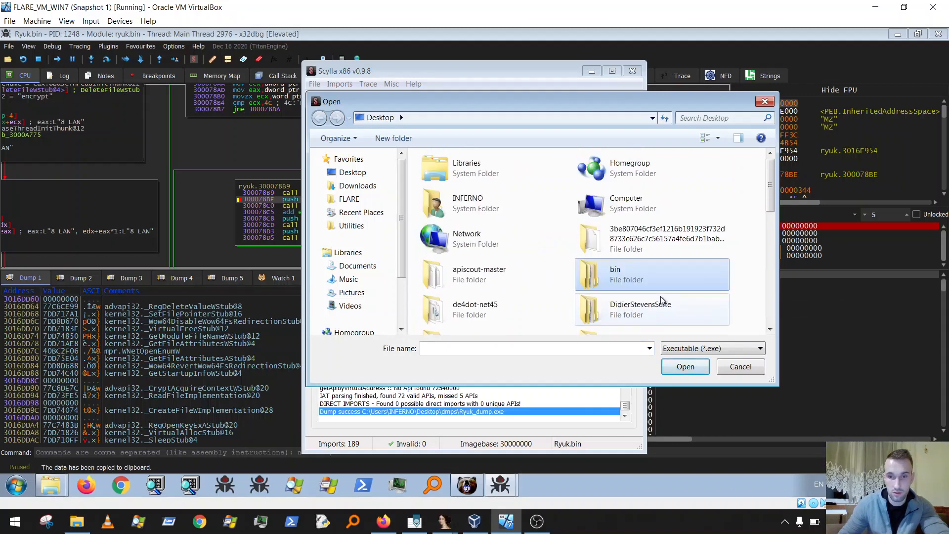
scroll(492, 295, "down", 5)
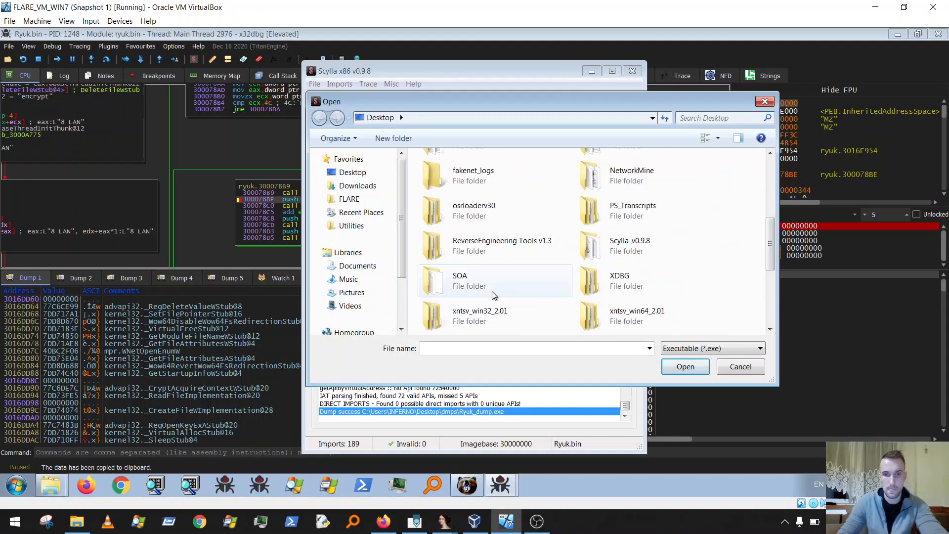
scroll(492, 294, "down", 2)
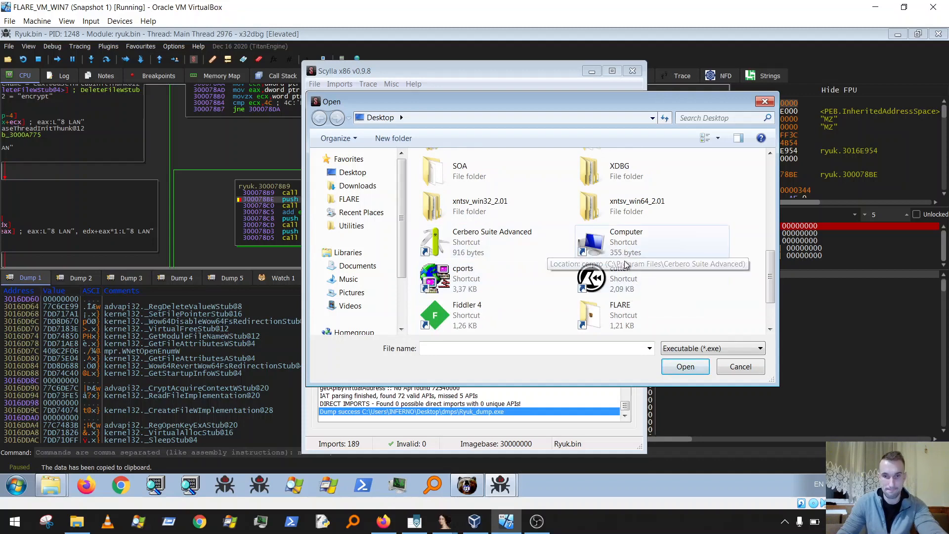
scroll(654, 283, "down", 2)
scroll(654, 283, "up", 6)
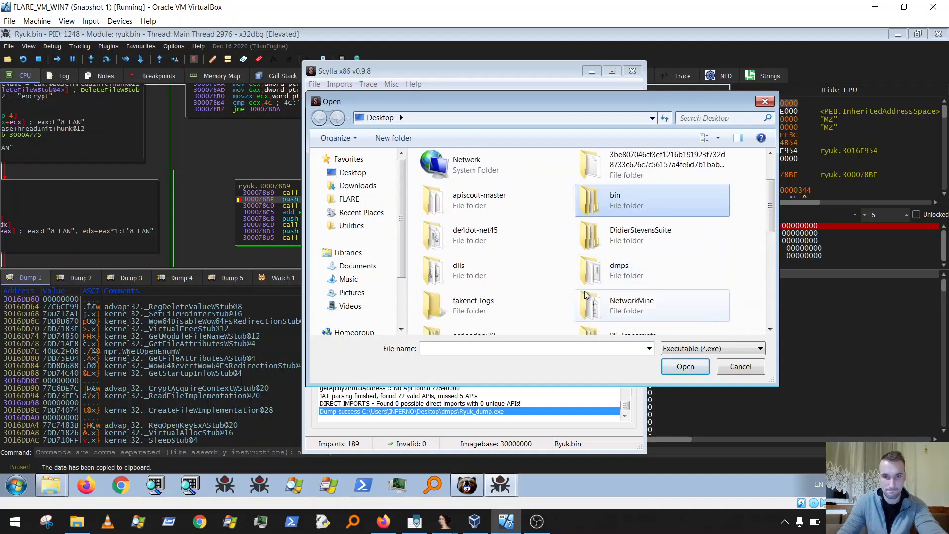
left_click(624, 275)
double_click(623, 274)
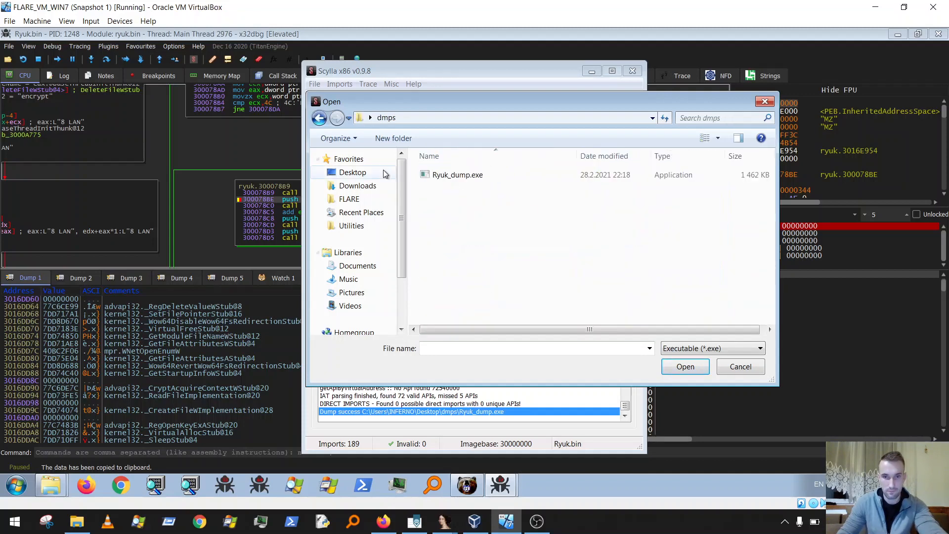
left_click(451, 177)
left_click(685, 368)
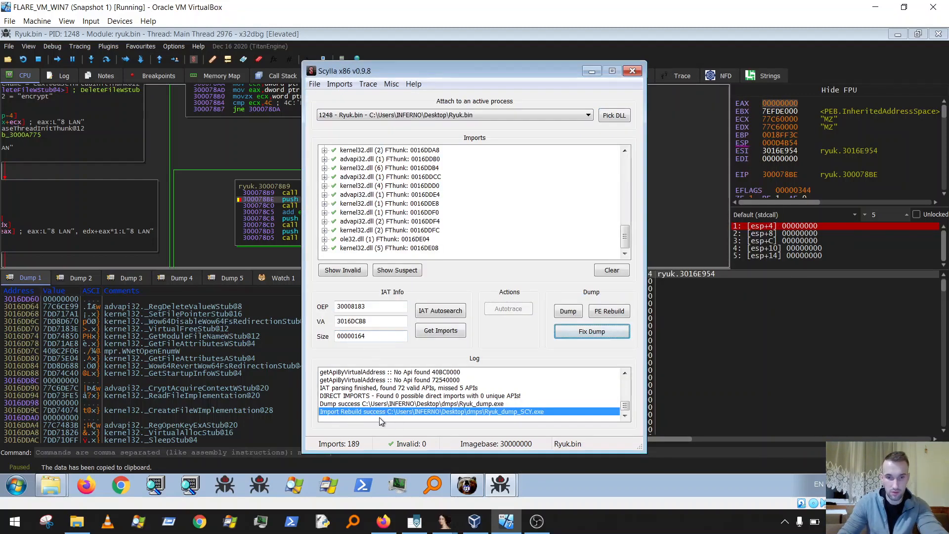
Step: End the Ryuk.bin debugging session, closing both Scylla and x32dbg
left_click(632, 73)
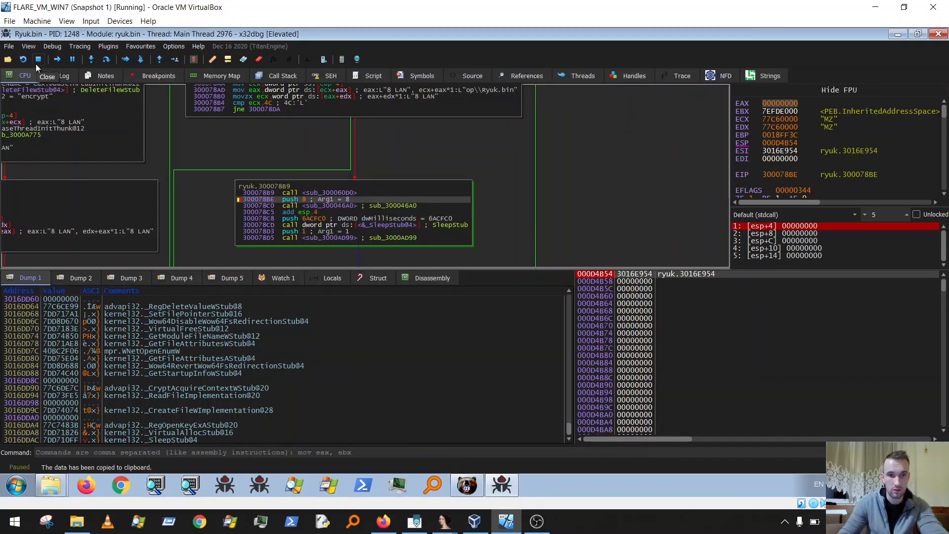
left_click(37, 60)
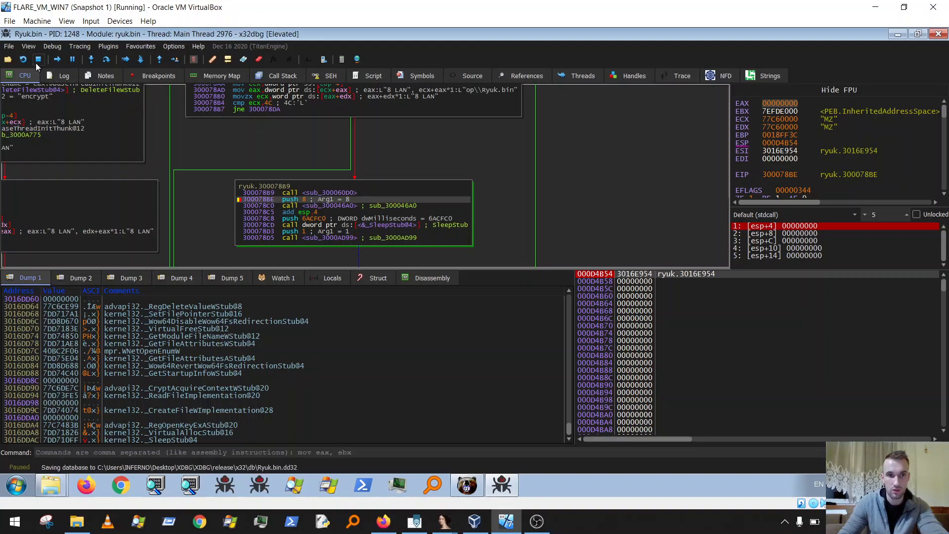
left_click(938, 34)
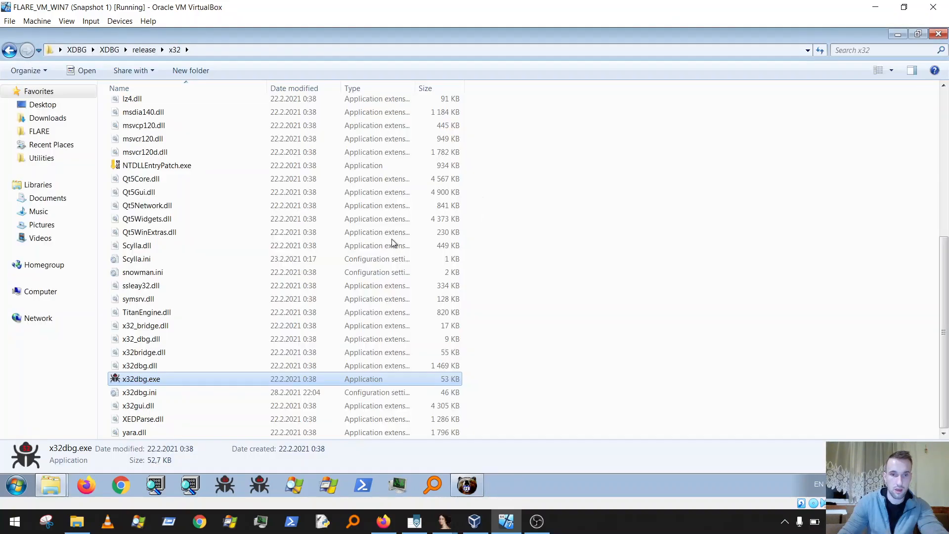
Step: Close the x32 folder window and bring up the dmps folder holding the original and dumped Ryuk files
left_click(938, 34)
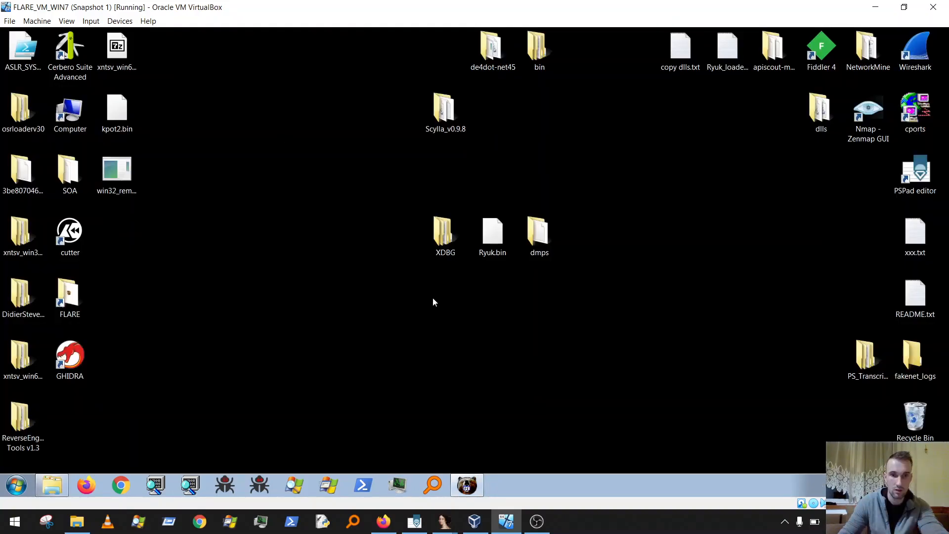
left_click(63, 485)
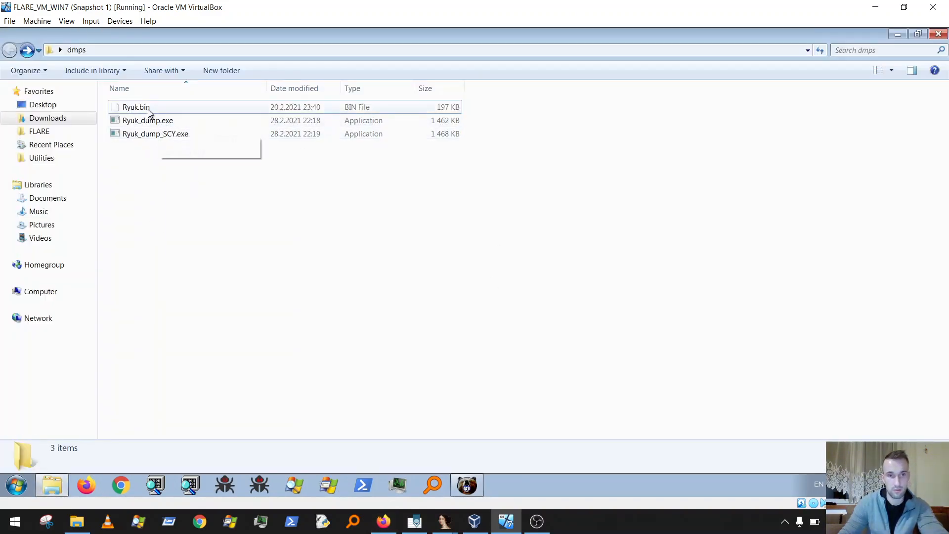
left_click(170, 109)
left_click(156, 126)
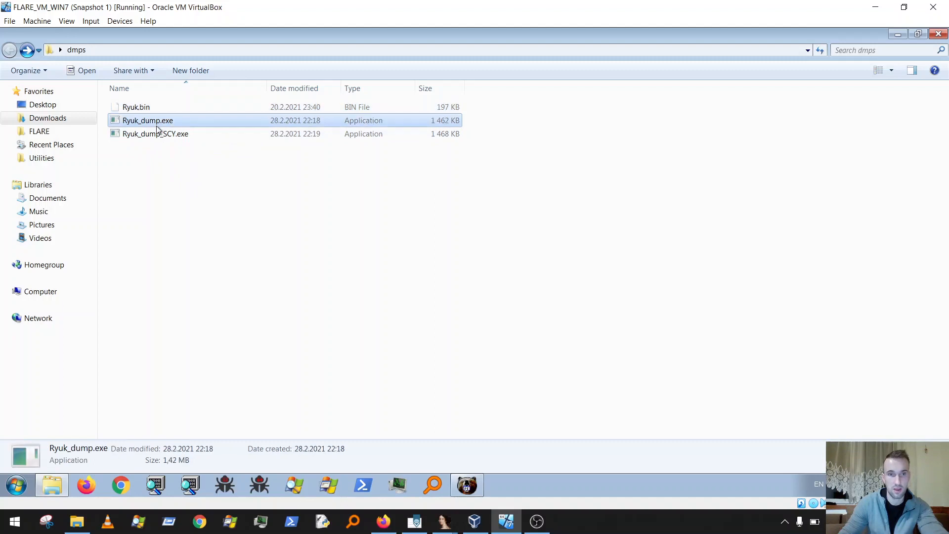
left_click(178, 140)
Step: Load Ryuk.bin and Ryuk_dump_SCY.exe from the dmps folder into PE-bear and maximize its window
left_click(467, 484)
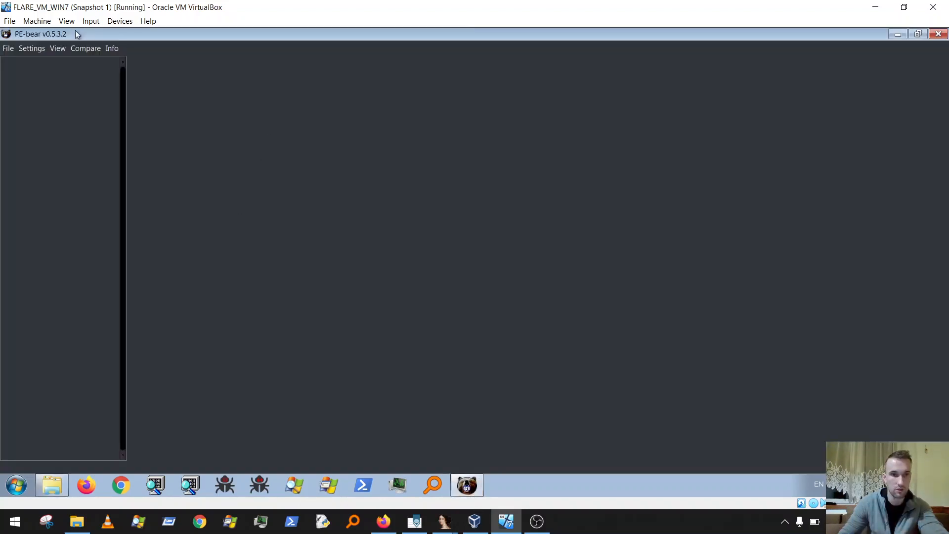
double_click(76, 35)
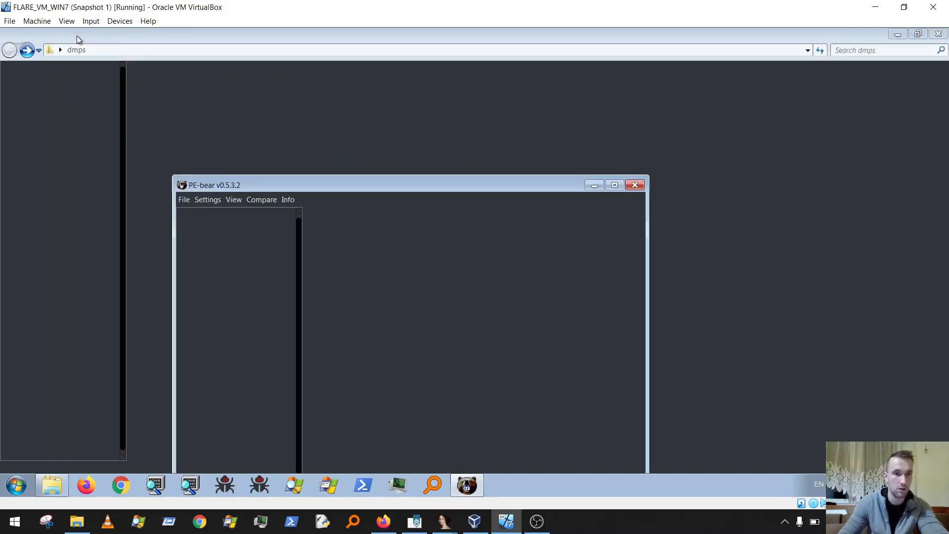
left_click_drag(185, 189, 137, 165)
left_click(117, 133)
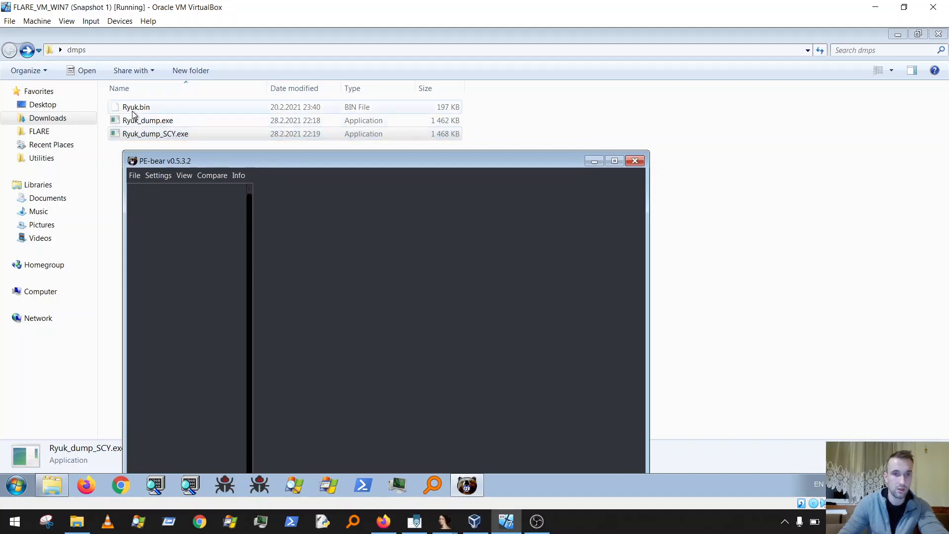
left_click_drag(133, 112, 174, 224)
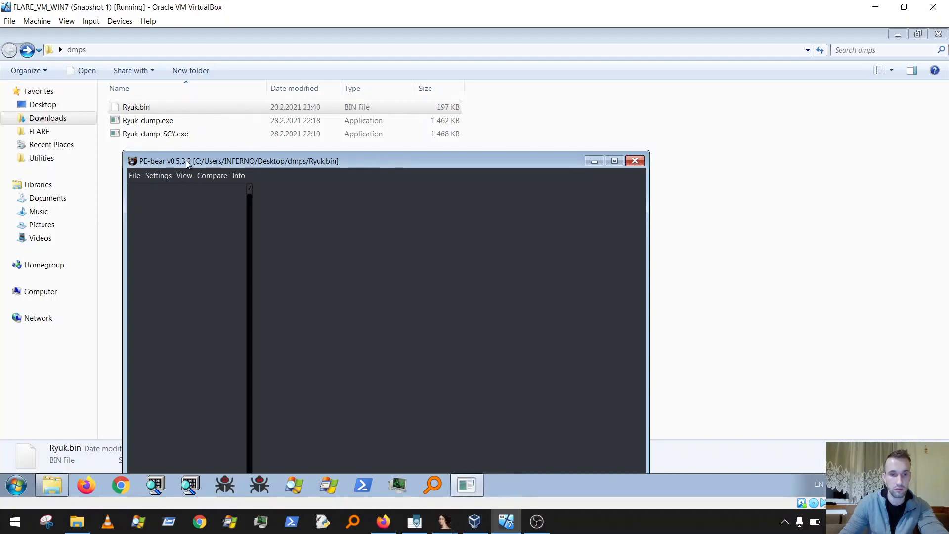
left_click_drag(151, 134, 164, 419)
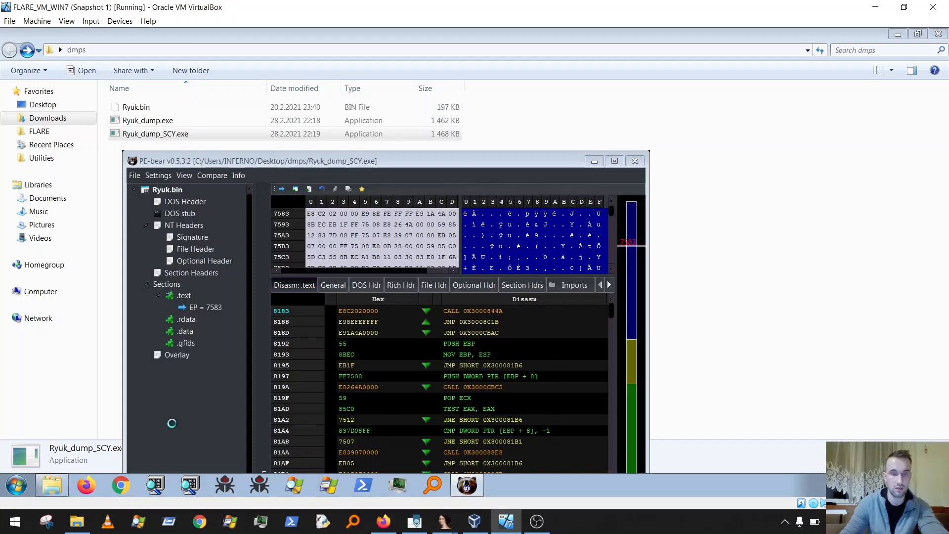
left_click(614, 162)
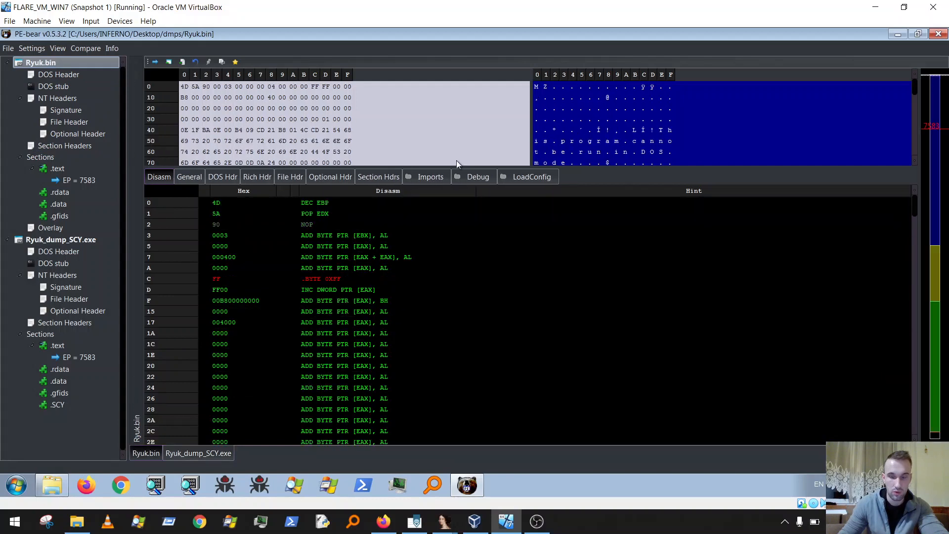
Step: Examine the original Ryuk.bin's imported libraries and their function counts
left_click(438, 178)
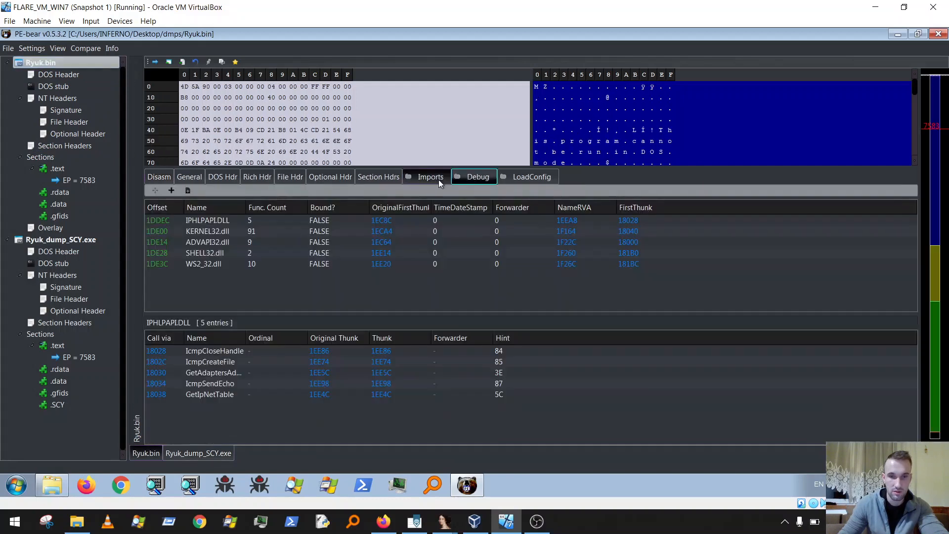
left_click(435, 231)
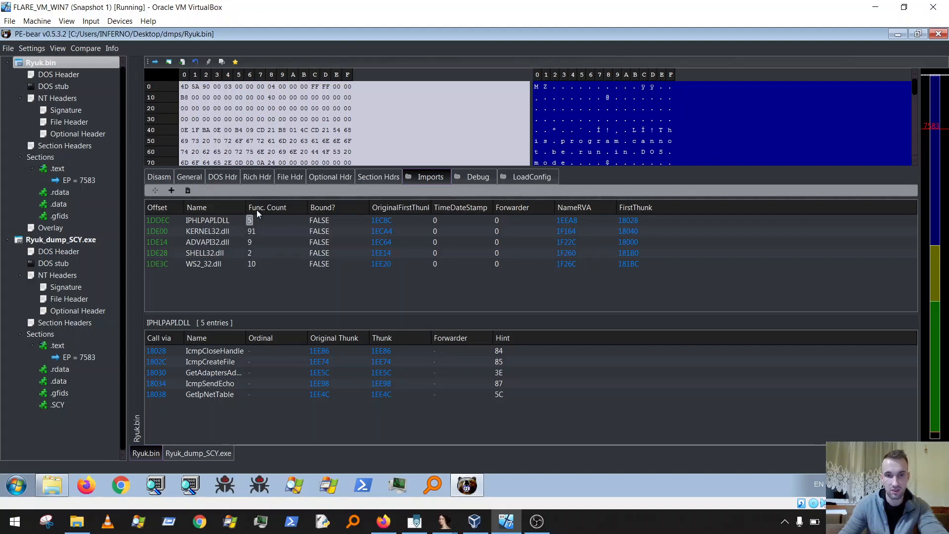
left_click(252, 263)
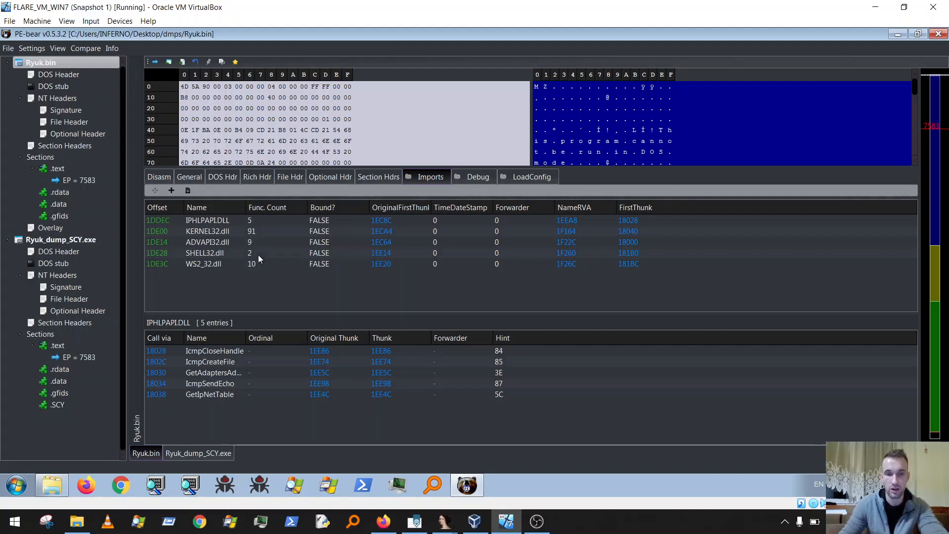
left_click(245, 241)
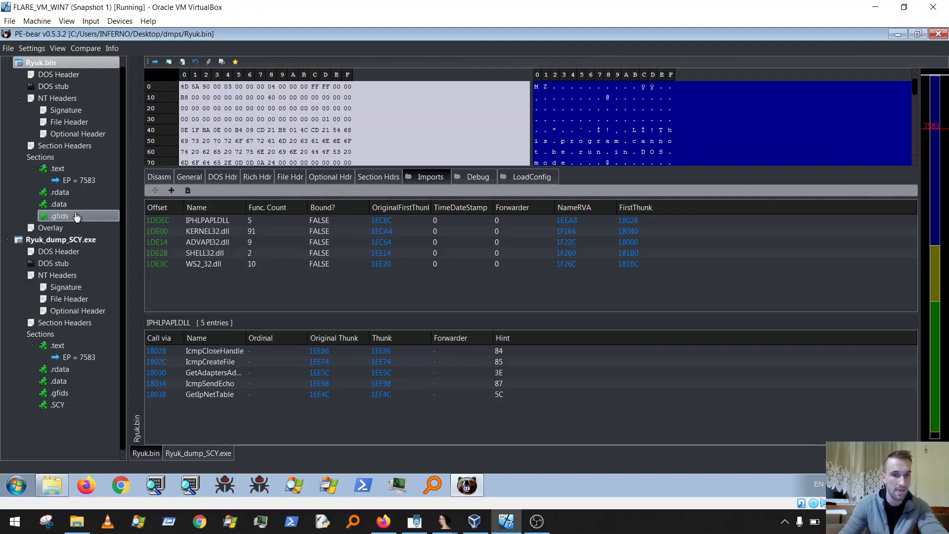
Step: Examine Ryuk_dump_SCY.exe's section headers, including .SCY, and its complete list of rebuilt imports
left_click(57, 240)
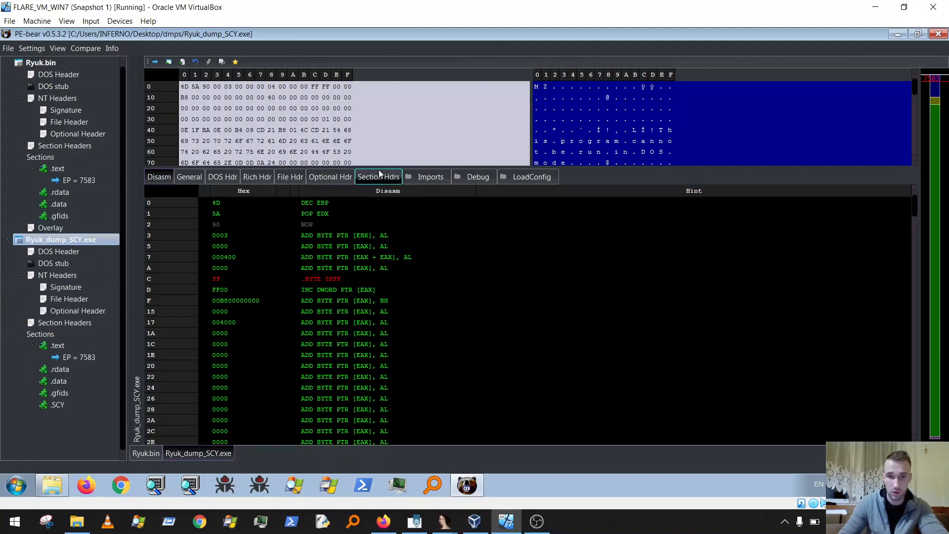
left_click(389, 177)
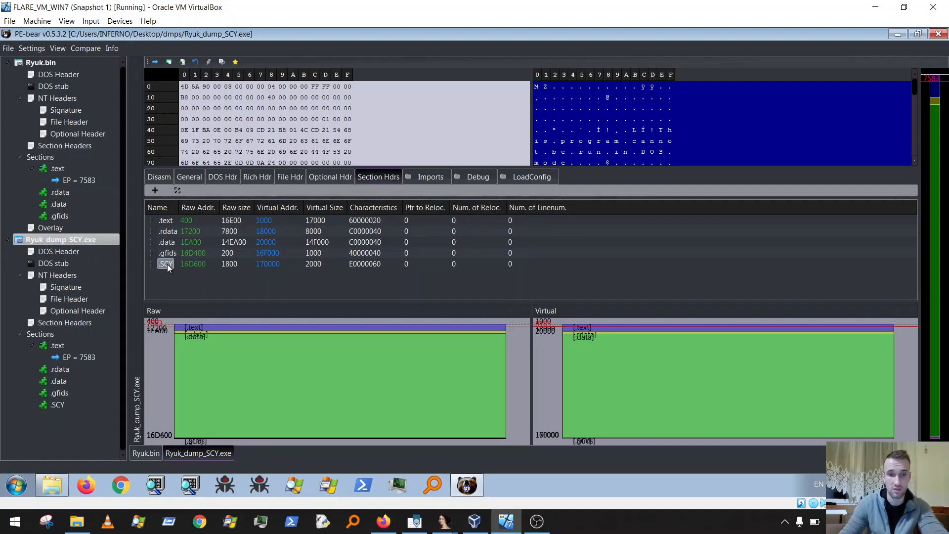
left_click(430, 183)
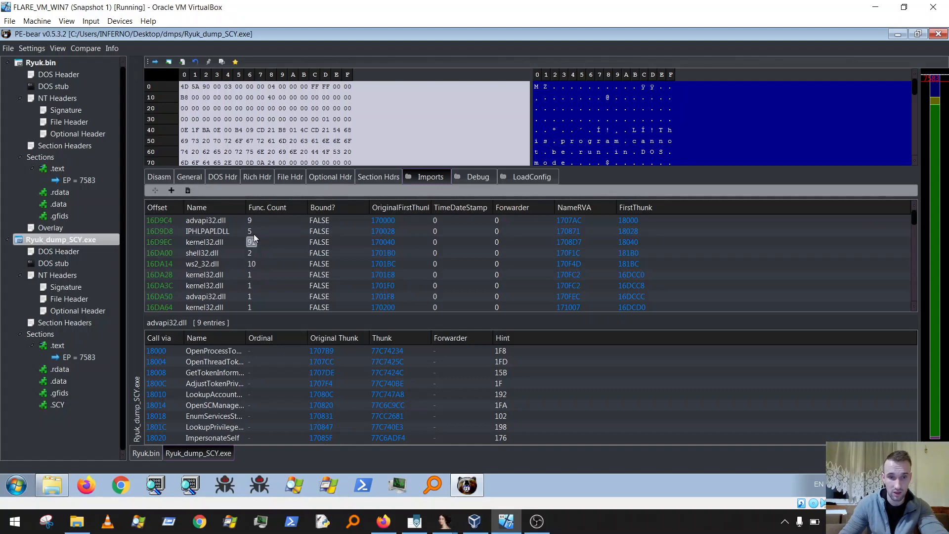
scroll(276, 274, "down", 5)
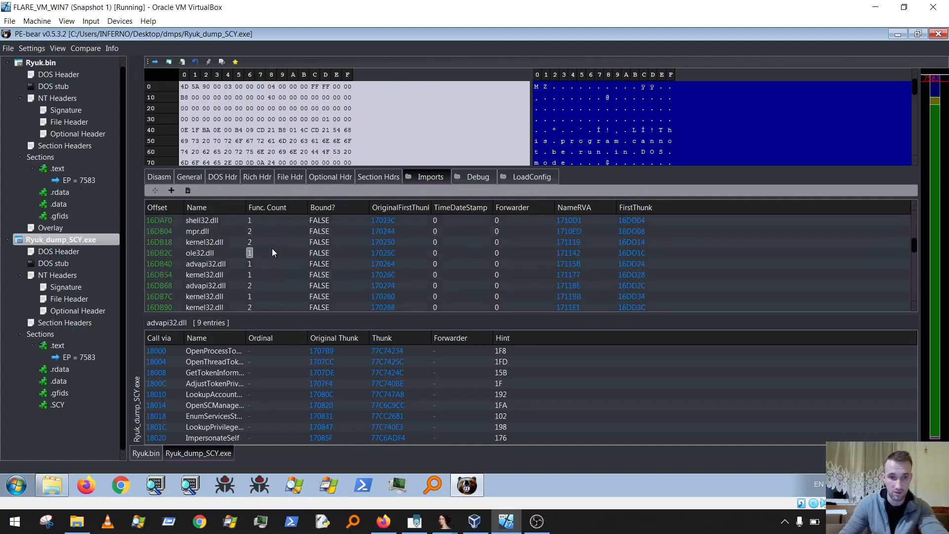
scroll(273, 252, "down", 9)
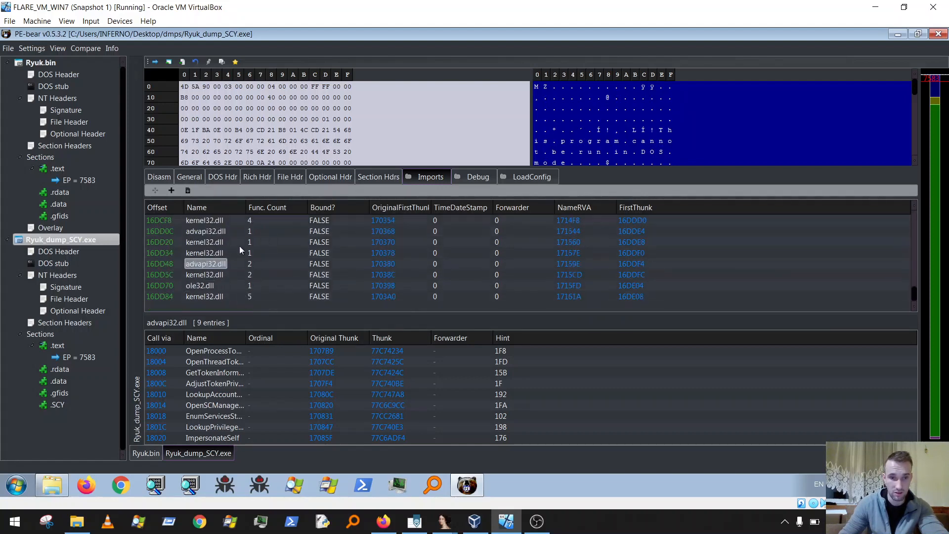
scroll(264, 294, "up", 14)
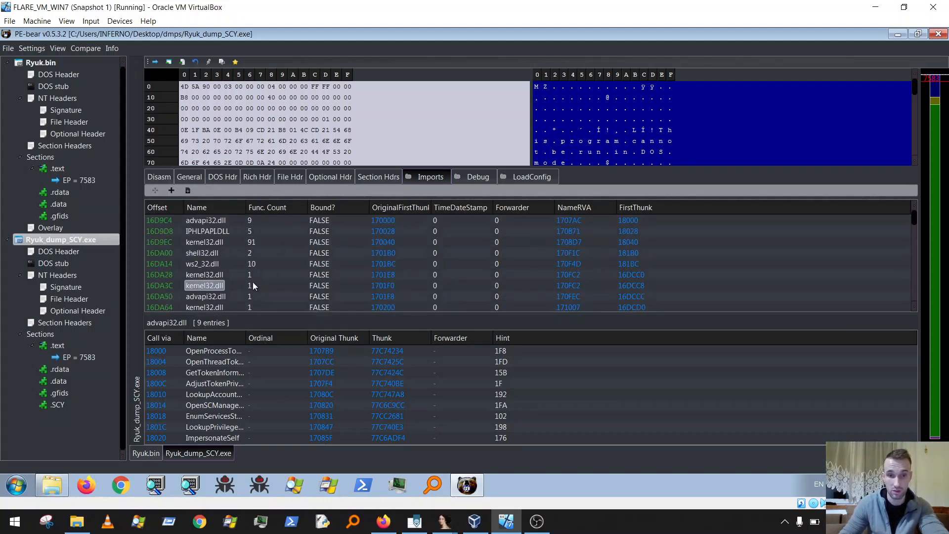
scroll(240, 234, "down", 2)
scroll(289, 223, "down", 2)
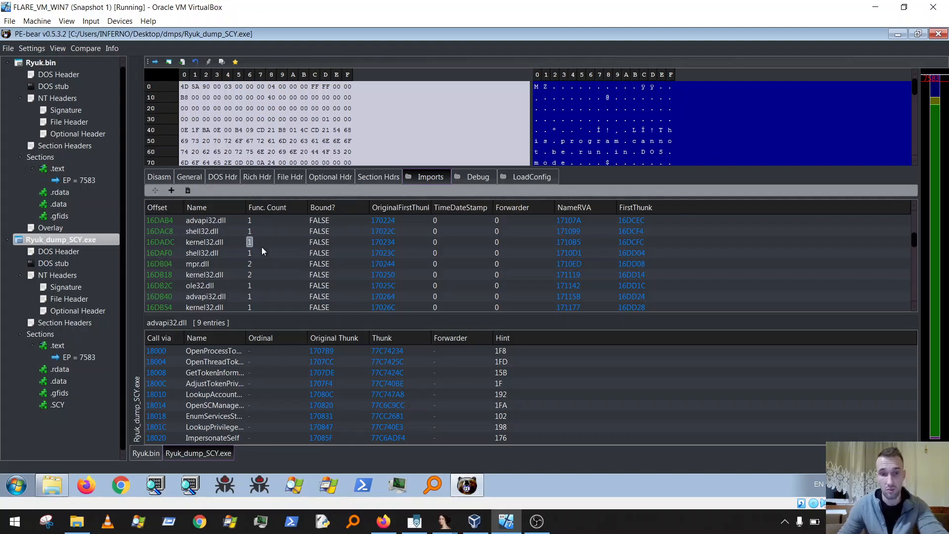
scroll(260, 253, "down", 10)
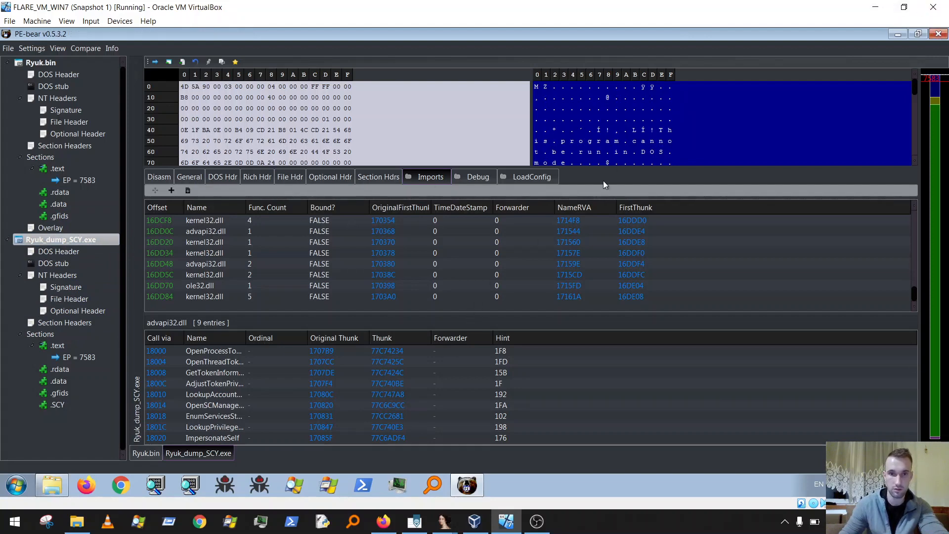
Step: Close PE-bear and switch to the IDA window with the Ryuk_dump_SCY.exe.bin.idb database
left_click(938, 34)
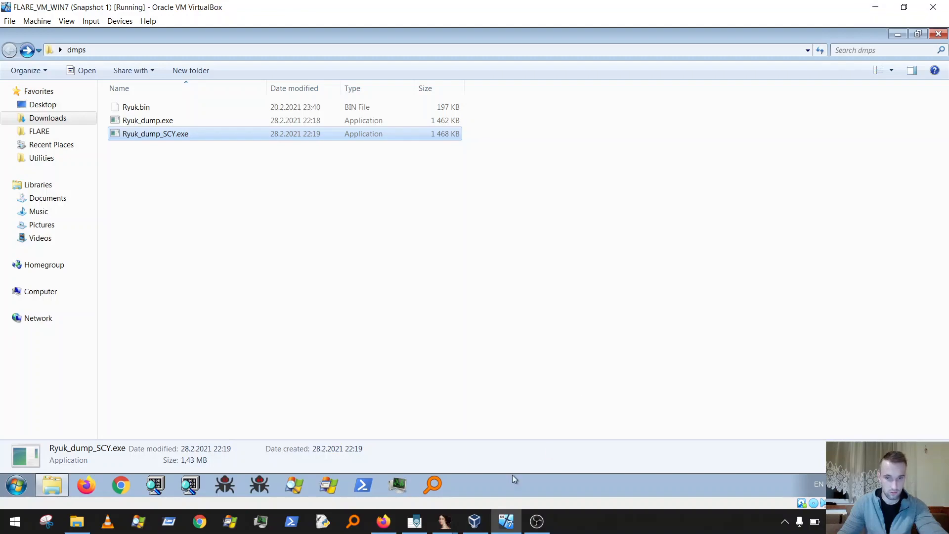
left_click(438, 530)
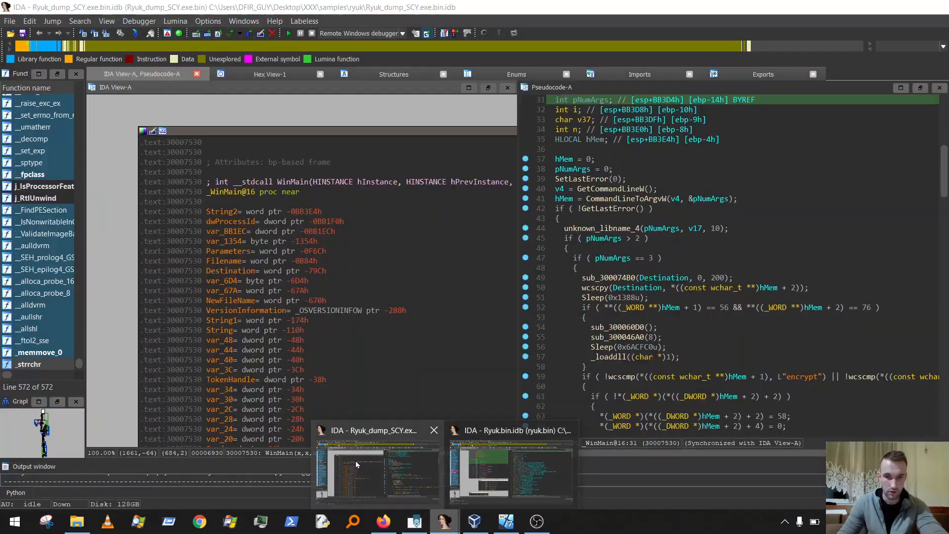
left_click(354, 461)
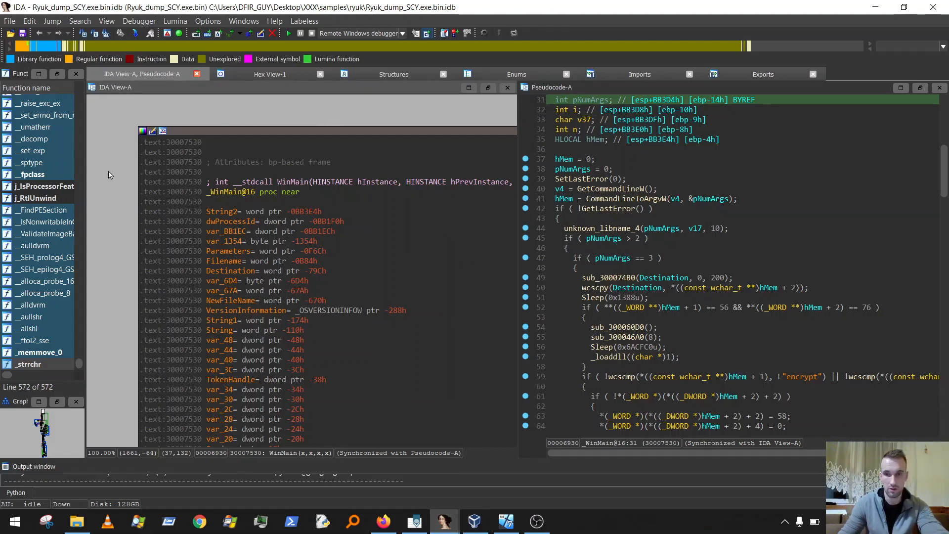
Step: Examine WinMain in the graph and pseudocode views, down to the SetLastError call
left_click_drag(375, 115, 308, 113)
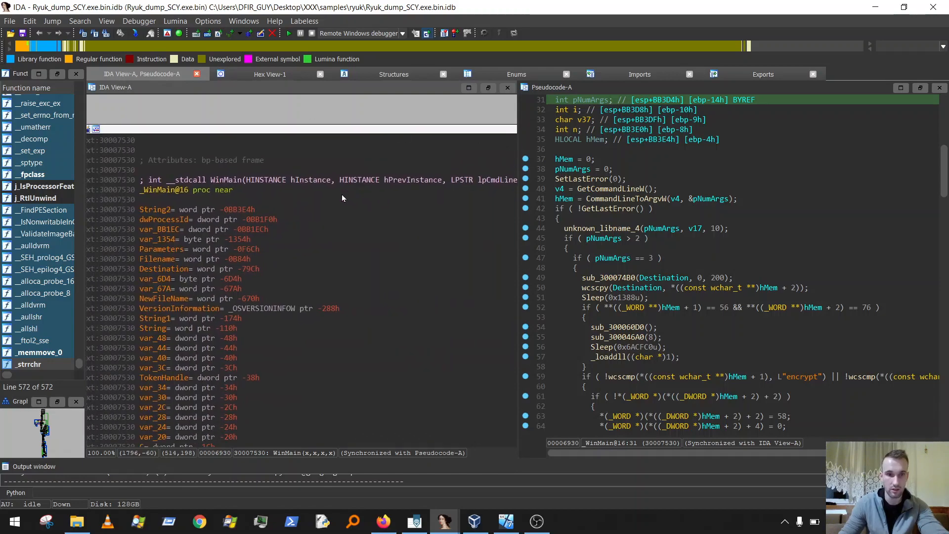
scroll(601, 113, "up", 10)
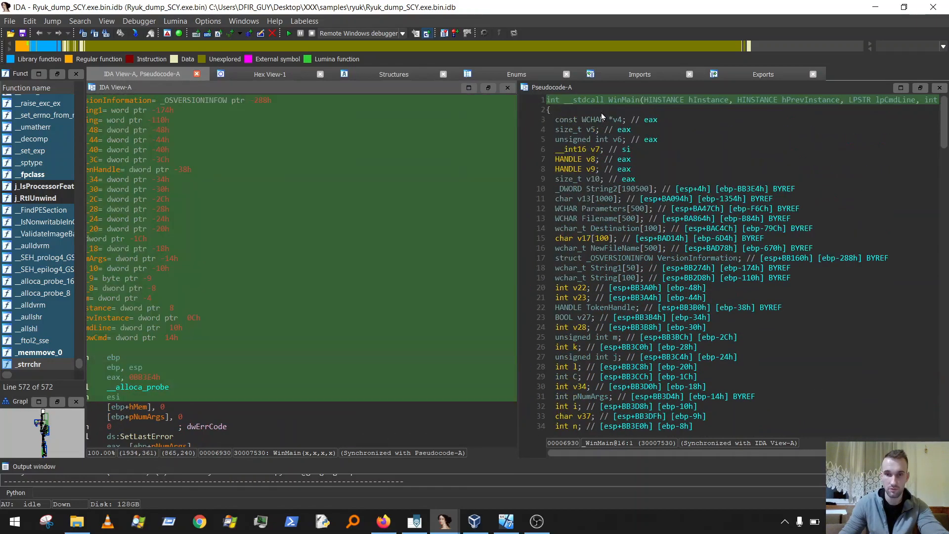
left_click(608, 100)
scroll(387, 242, "down", 7)
scroll(355, 243, "down", 2)
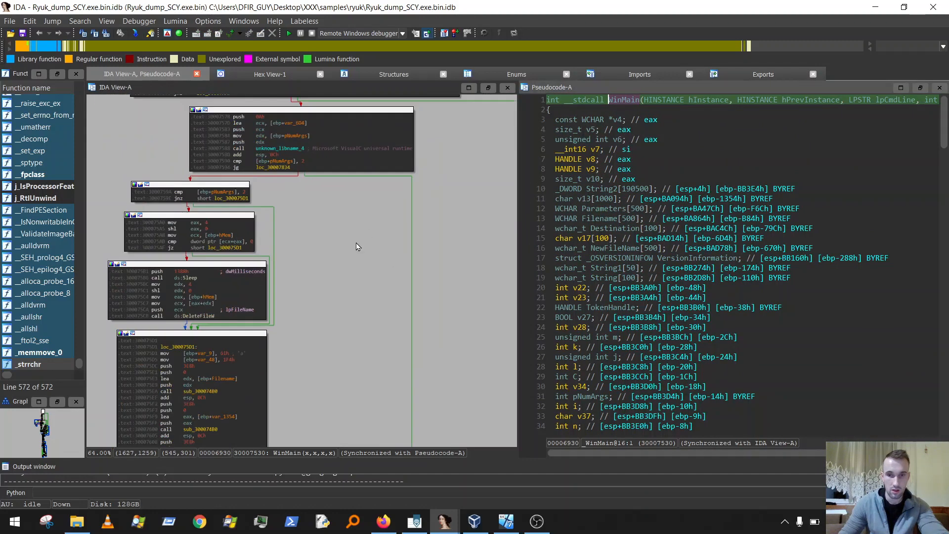
scroll(375, 229, "down", 1)
scroll(425, 207, "up", 6)
scroll(691, 271, "down", 3)
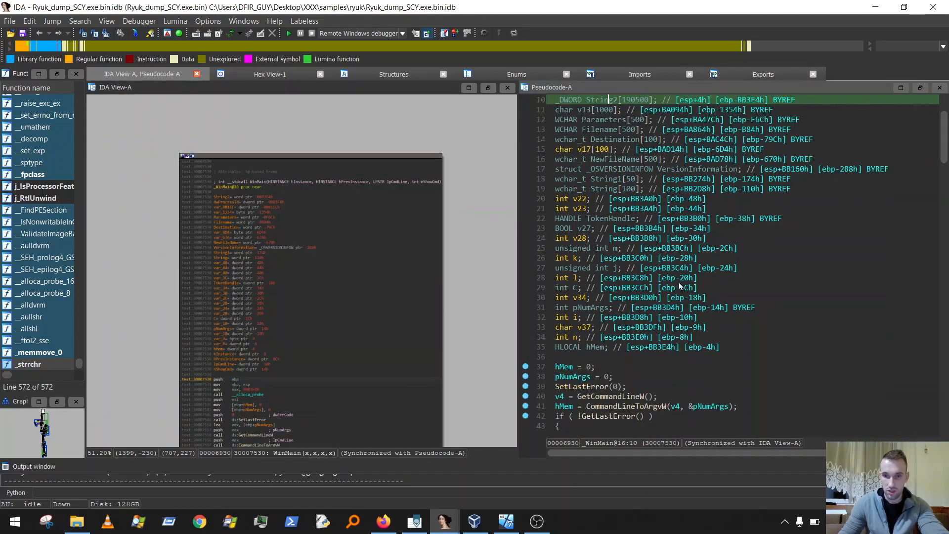
scroll(680, 285, "down", 4)
left_click(622, 267)
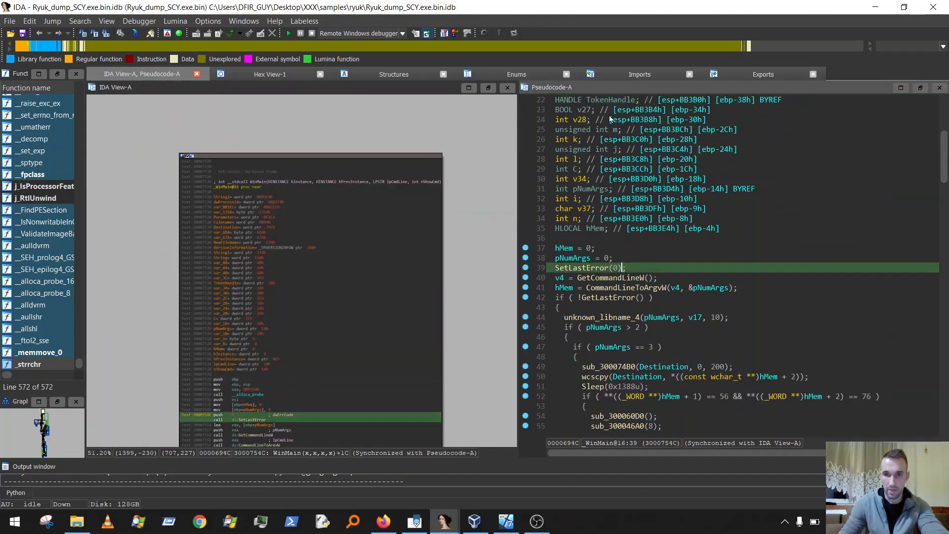
Step: Filter the imports by "cryp" to review the cryptographic APIs, and return to the WinMain disassembly and pseudocode
left_click(626, 74)
left_click(248, 145)
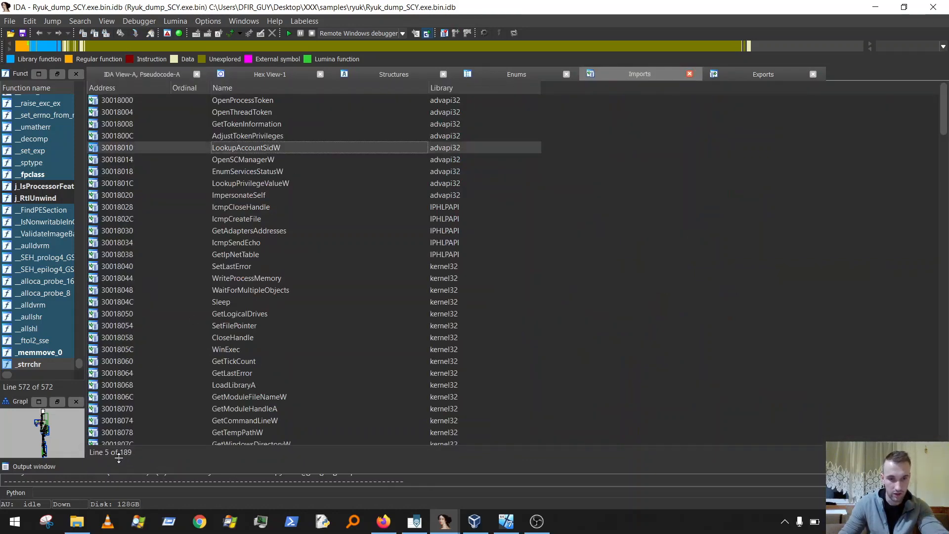
right_click(153, 453)
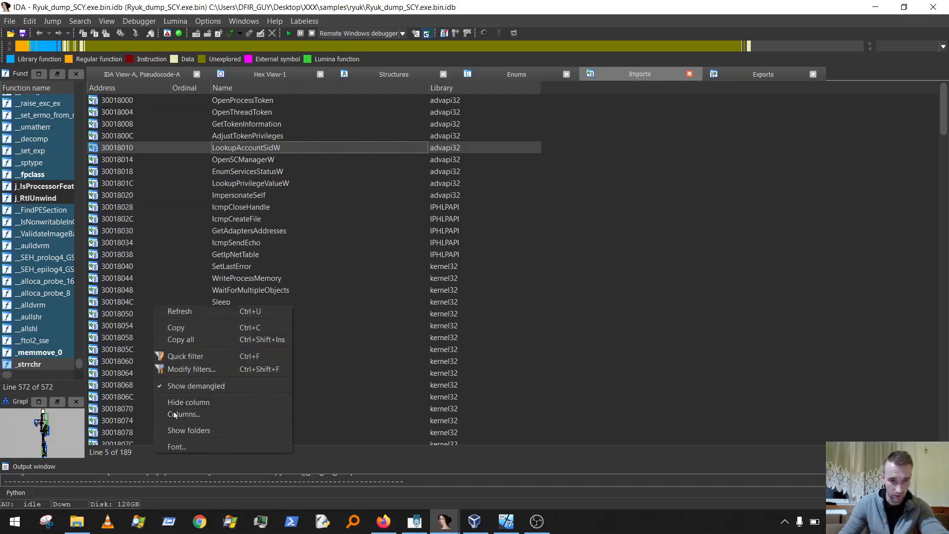
left_click(186, 356)
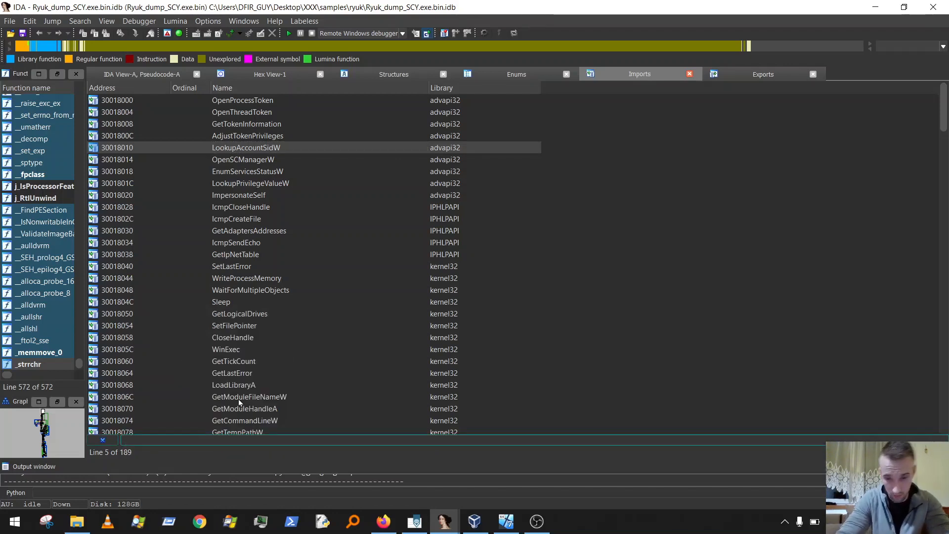
type("cryp")
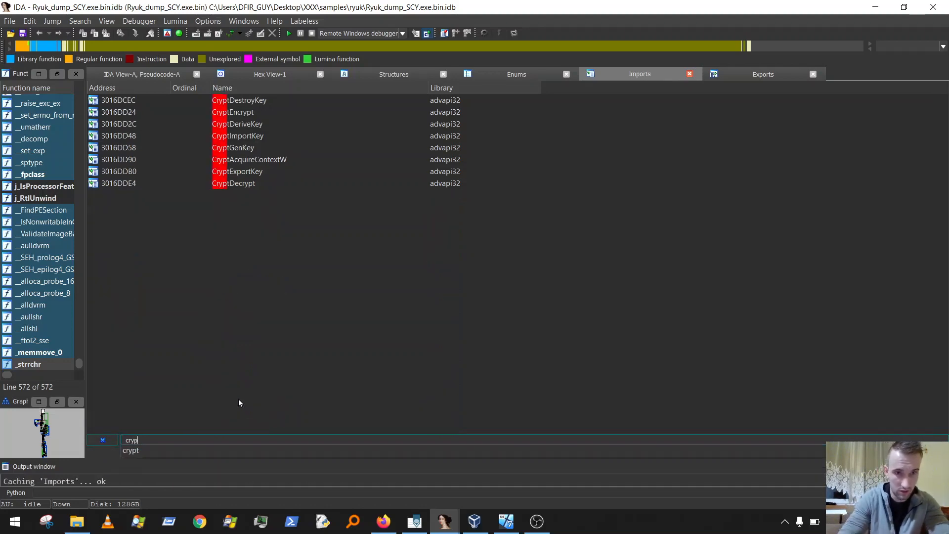
left_click(224, 92)
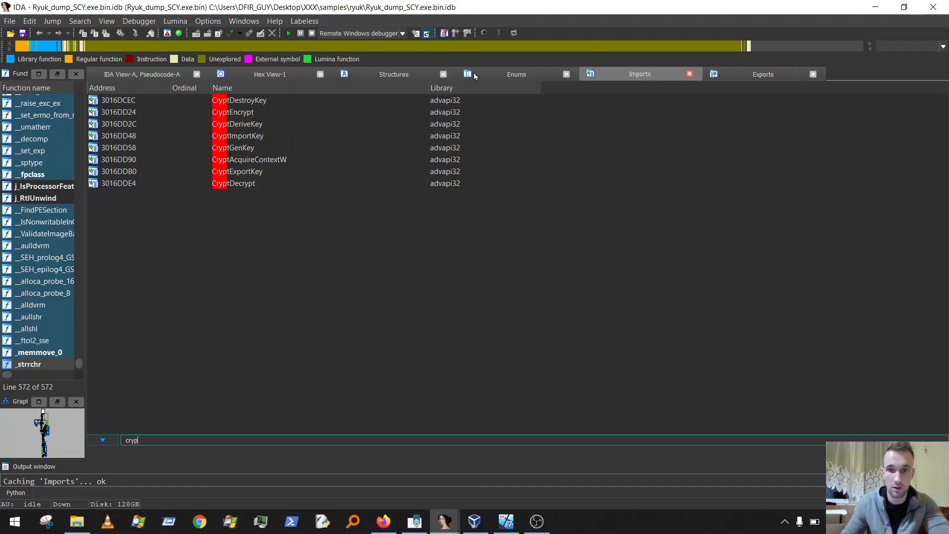
left_click(143, 77)
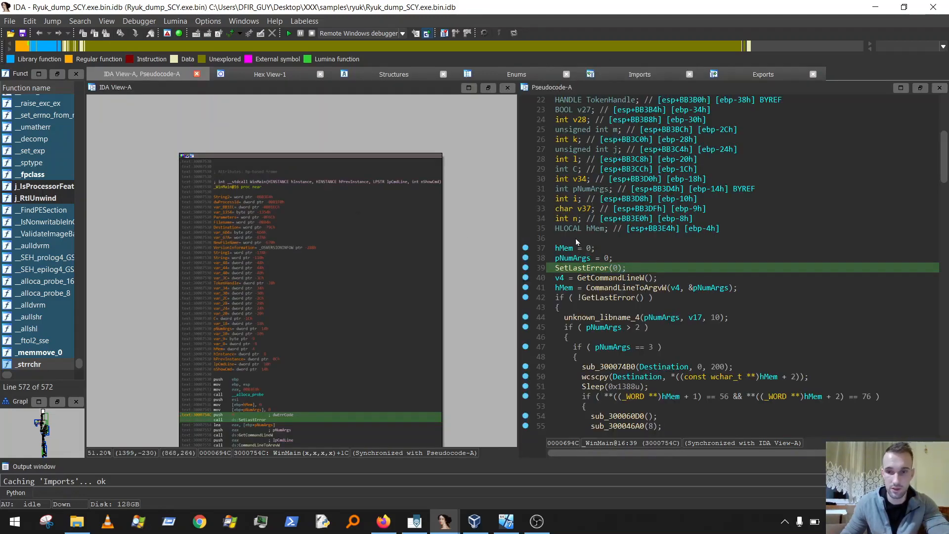
Step: Follow WinMain's pseudocode to the argument-check branch and open the called function sub_300060D0
left_click(598, 326)
scroll(643, 322, "down", 2)
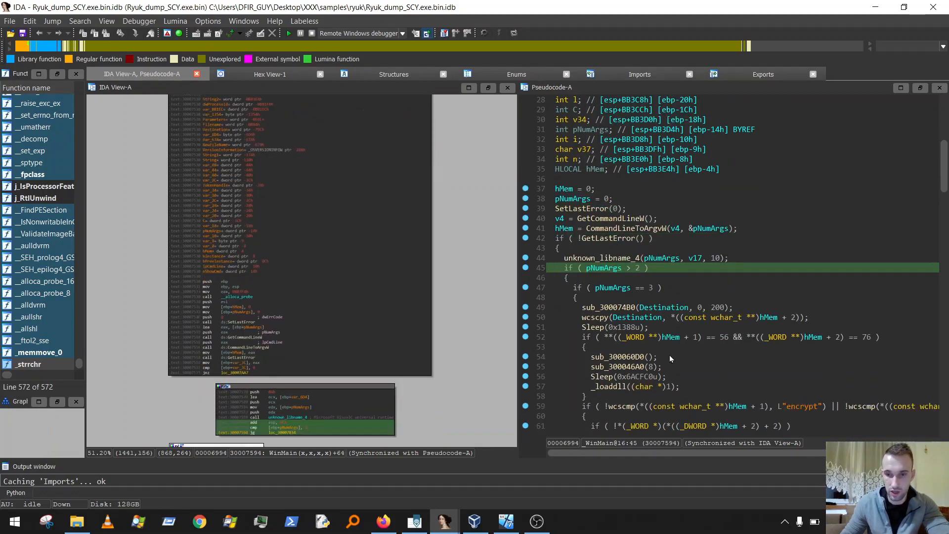
left_click(632, 367)
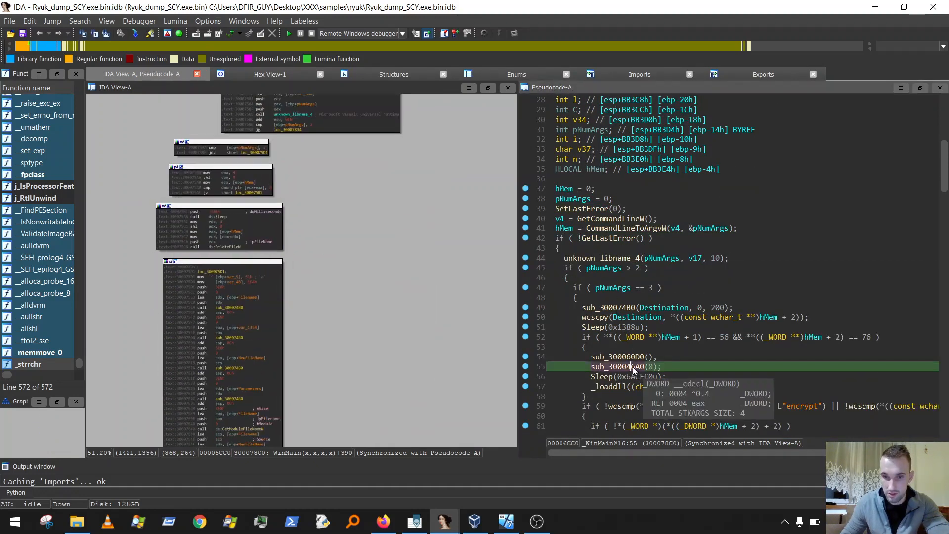
left_click(640, 357)
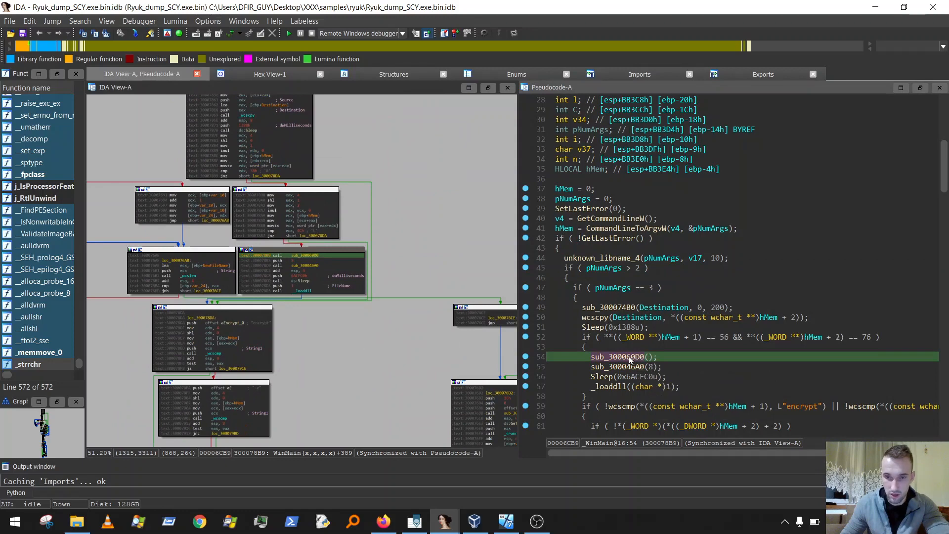
double_click(630, 360)
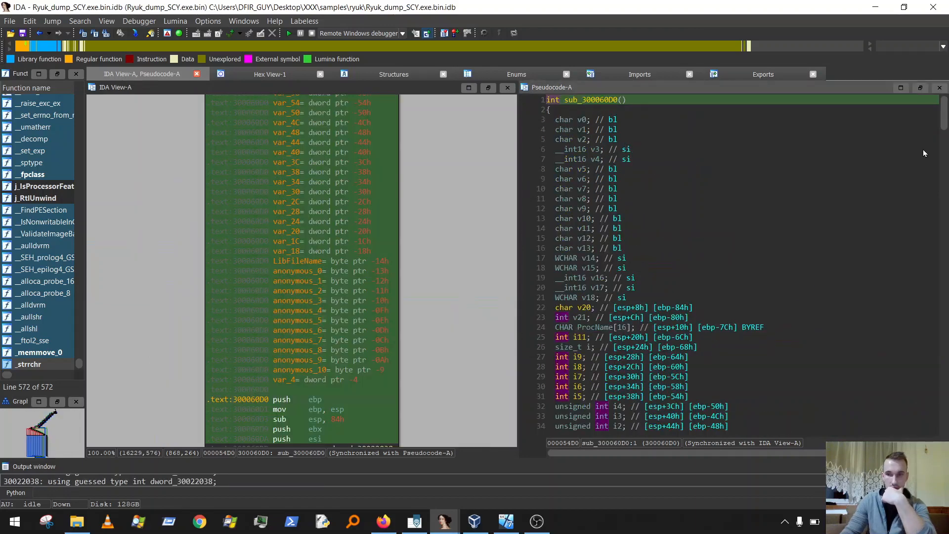
Step: Go past the XOR decryption loops in sub_300060D0 to its LoadLibraryA and GetProcAddress assignments
scroll(927, 135, "down", 15)
scroll(925, 192, "down", 11)
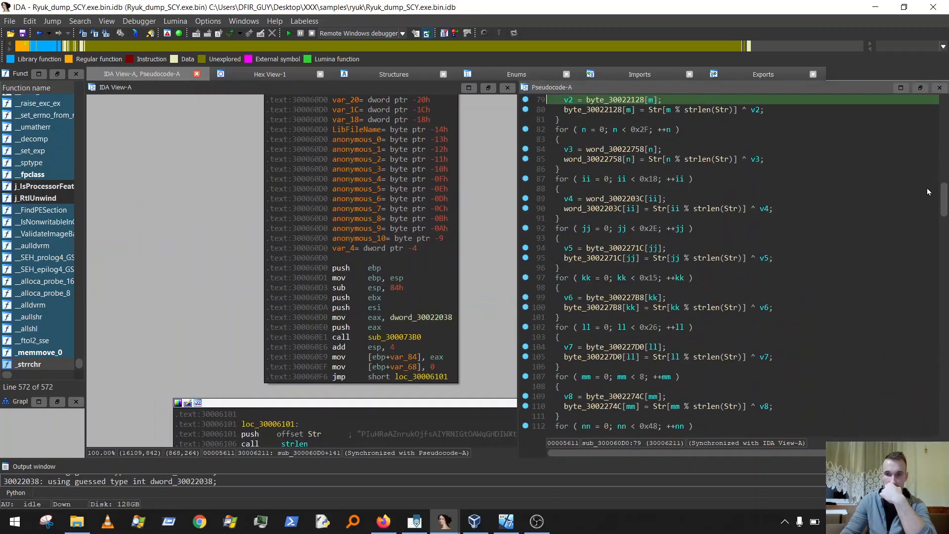
left_click_drag(946, 245, 933, 386)
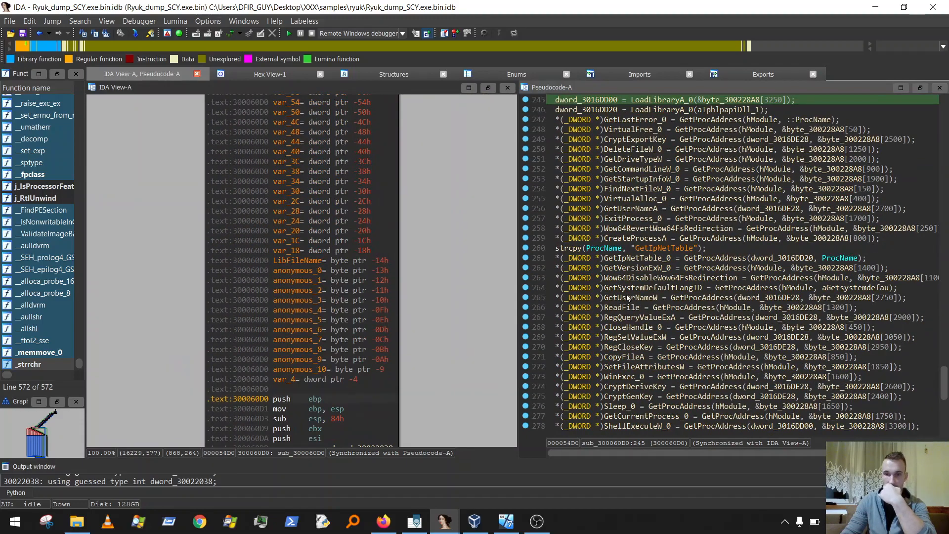
scroll(629, 298, "up", 4)
scroll(643, 249, "down", 3)
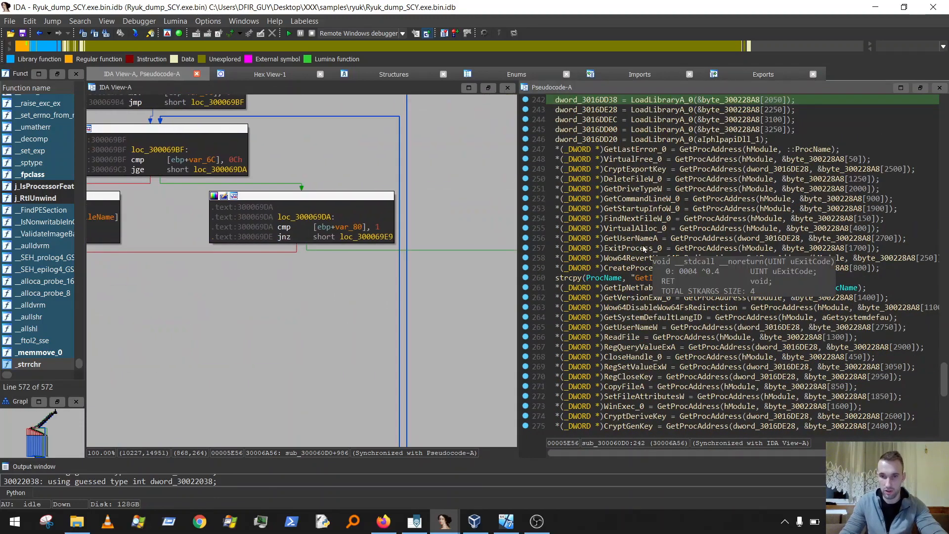
Step: Inspect the resolved API assignments in sub_300060D0, including RegQueryValueExA, CopyFileA and Sleep_0, alongside their disassembly
left_click(621, 307)
scroll(621, 349, "down", 1)
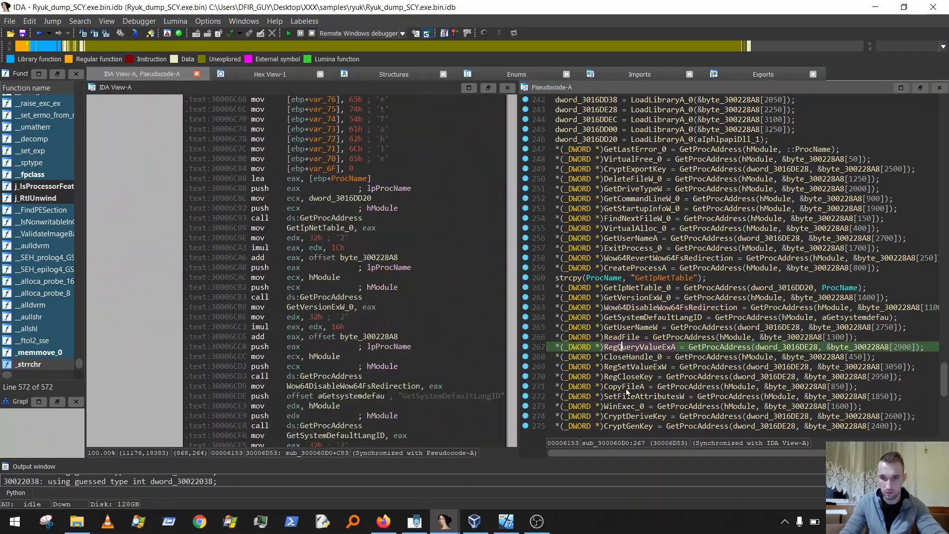
left_click(621, 387)
scroll(625, 395, "down", 1)
left_click(622, 387)
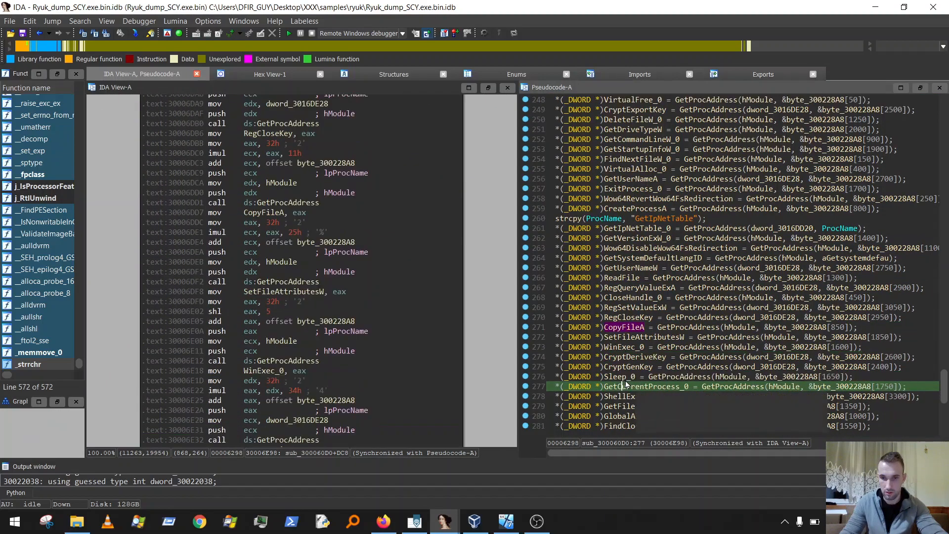
left_click(620, 347)
left_click(622, 288)
left_click(610, 377)
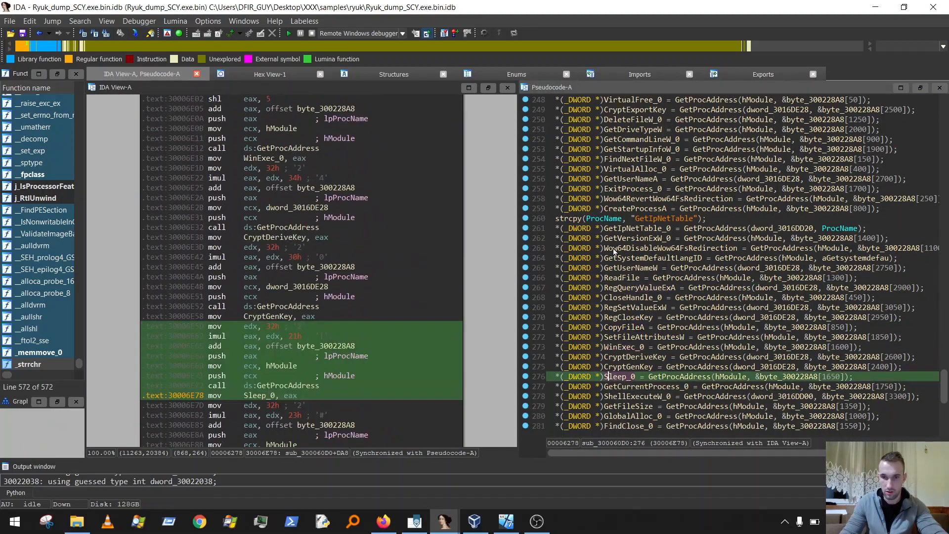
Step: Open FindNextFileW_0's definition in the .data segment and examine the neighbouring import entries, including CreateProcessW
double_click(621, 158)
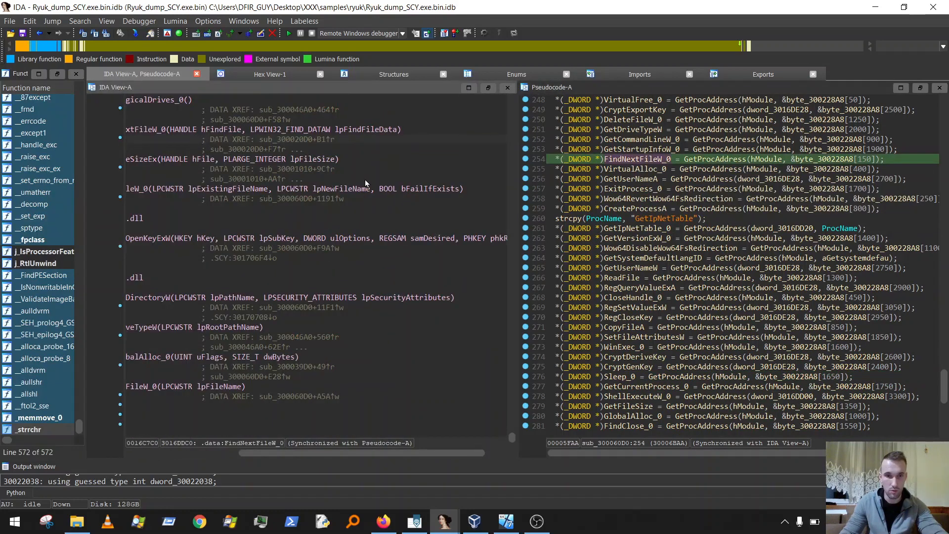
left_click_drag(293, 454, 171, 463)
scroll(293, 250, "up", 2)
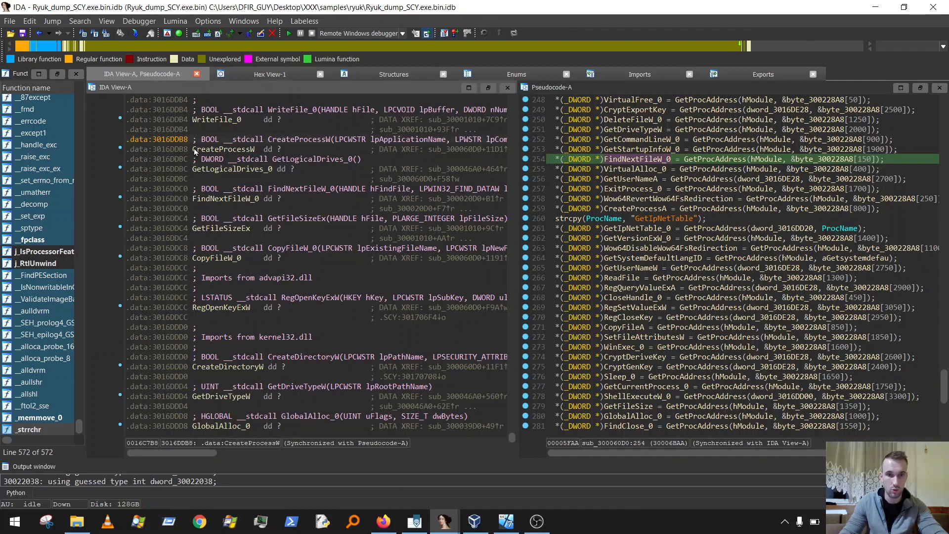
left_click(224, 150)
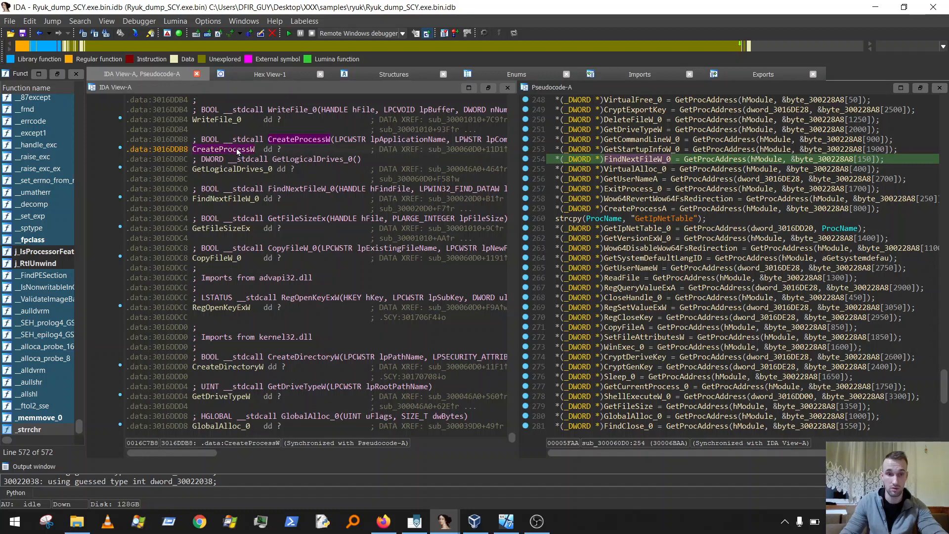
scroll(283, 208, "down", 6)
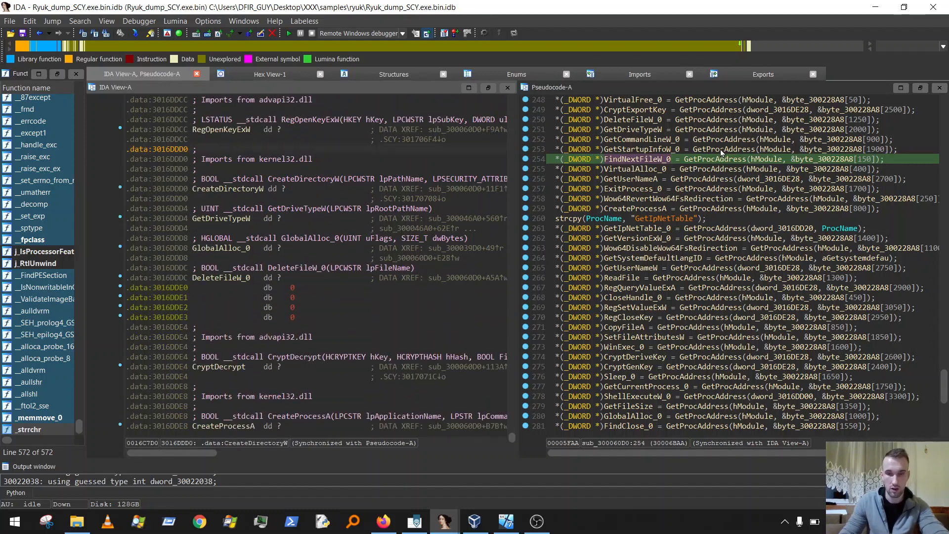
Step: Review the remaining GetProcAddress assignments to the end of sub_300060D0 and compare them with the filtered cryptographic imports
scroll(746, 218, "up", 6)
scroll(682, 262, "down", 18)
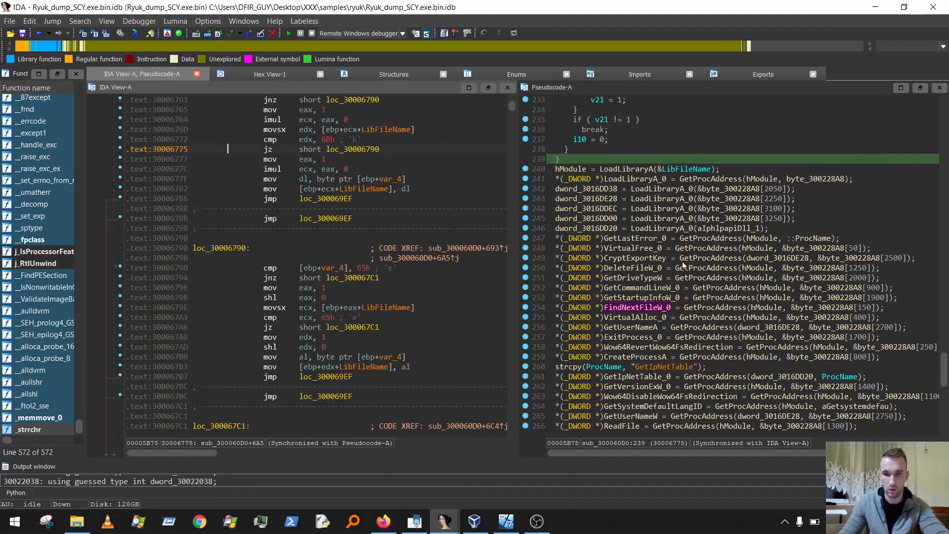
scroll(677, 284, "down", 1)
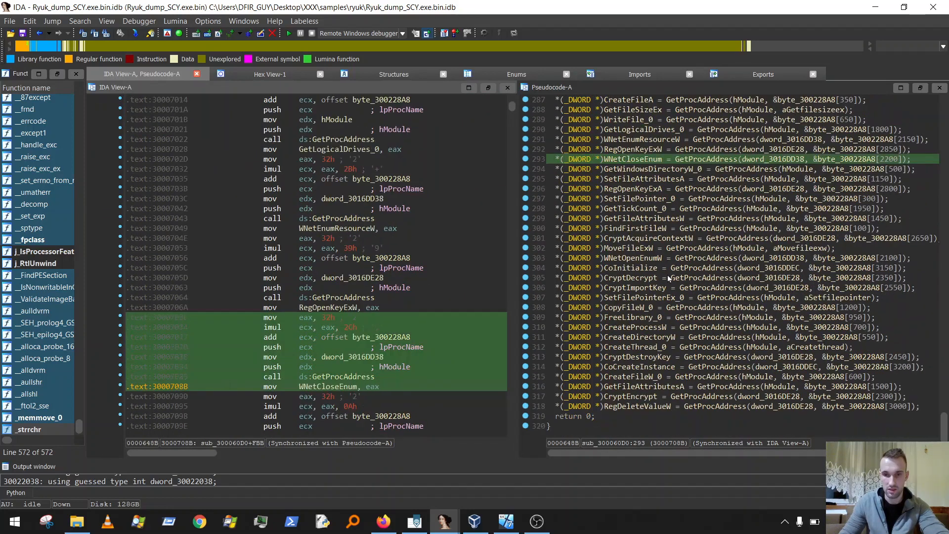
left_click(639, 74)
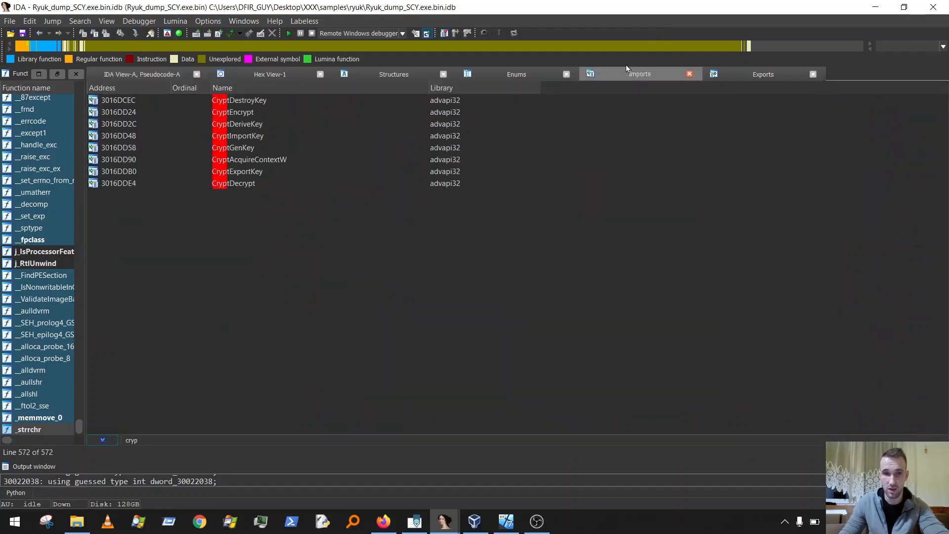
left_click(141, 76)
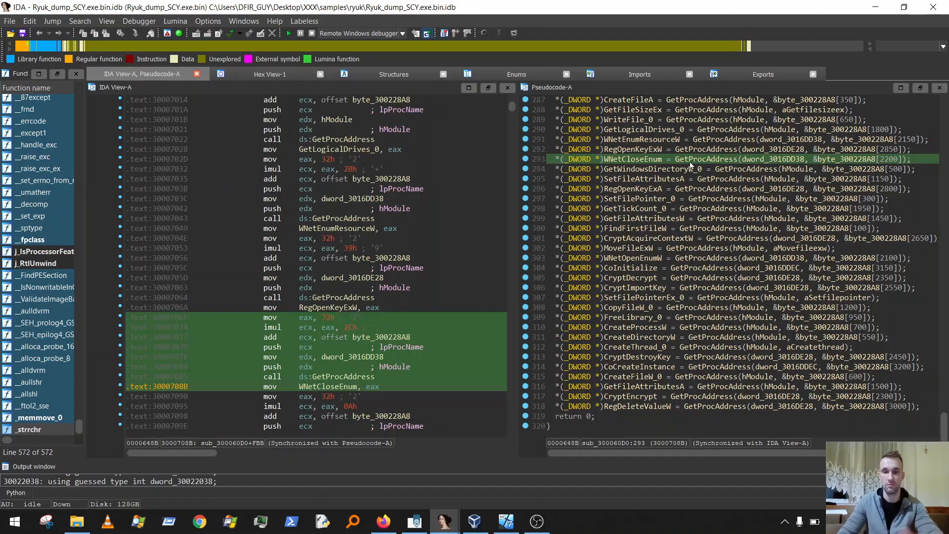
left_click(642, 200)
Step: Switch to Firefox and search Google for "ida segment class name"
left_click(383, 522)
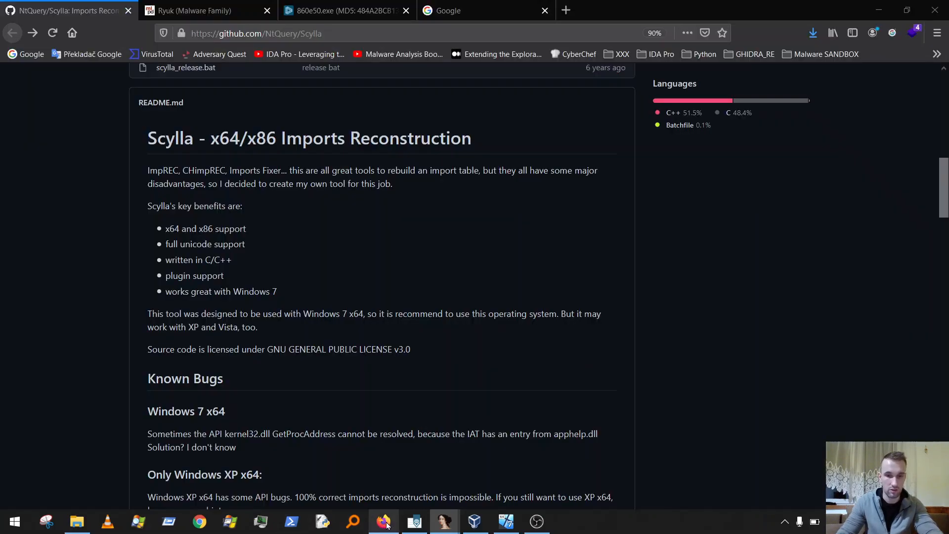
left_click(460, 11)
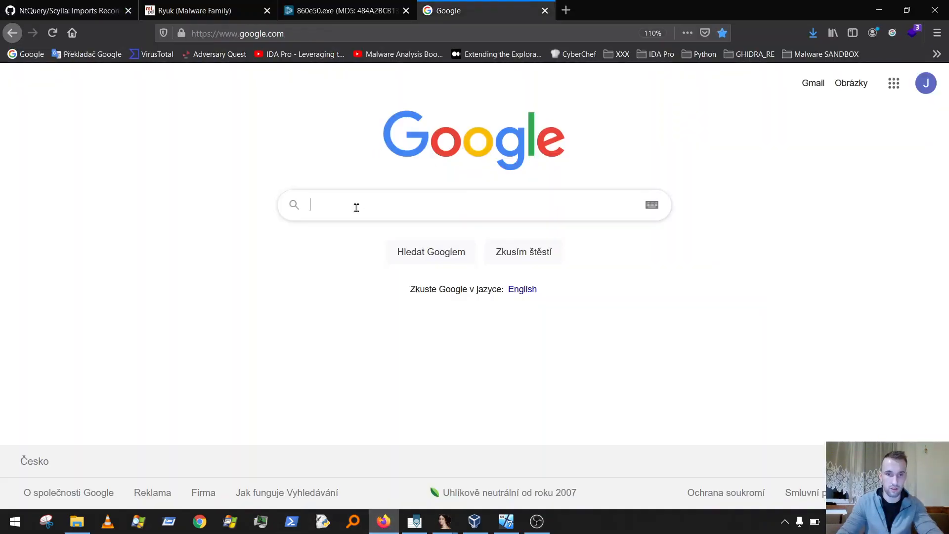
left_click(357, 208)
type("ida")
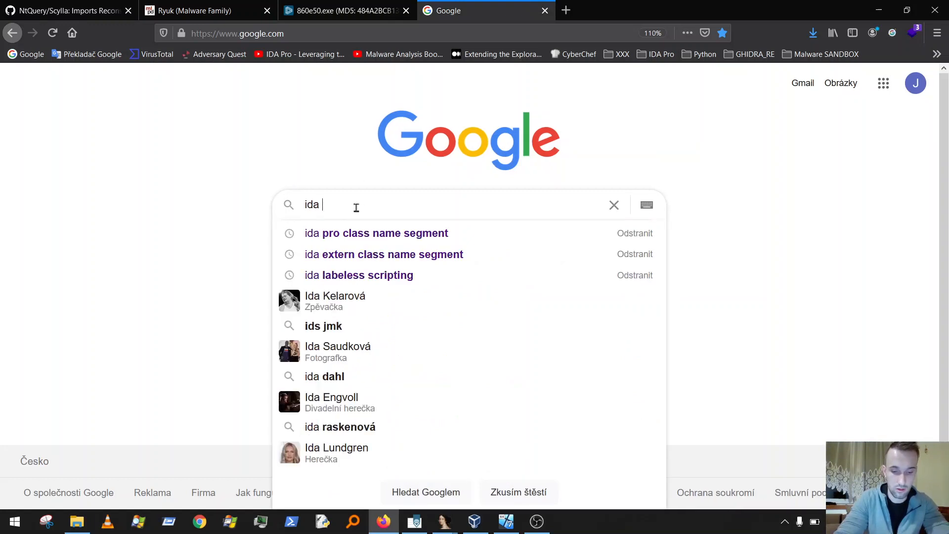
type(" seg")
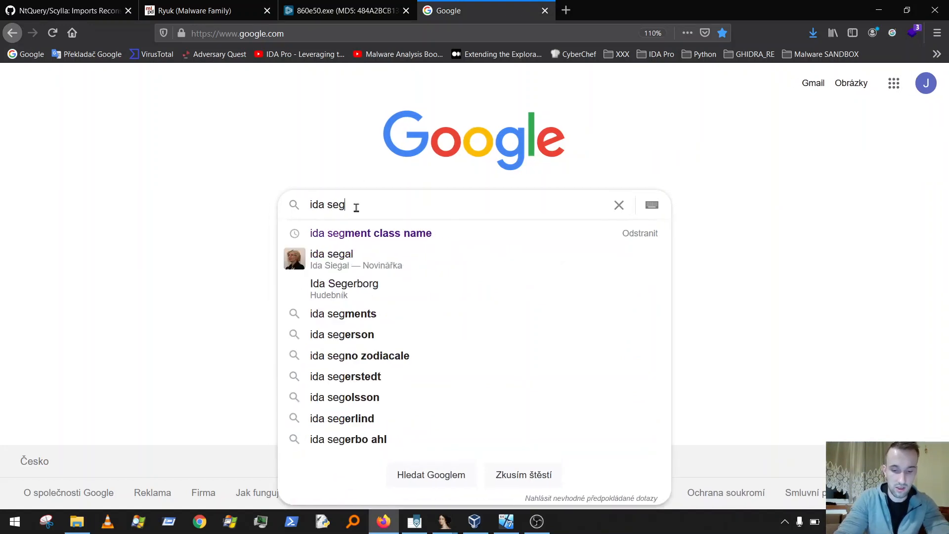
type("ment class name")
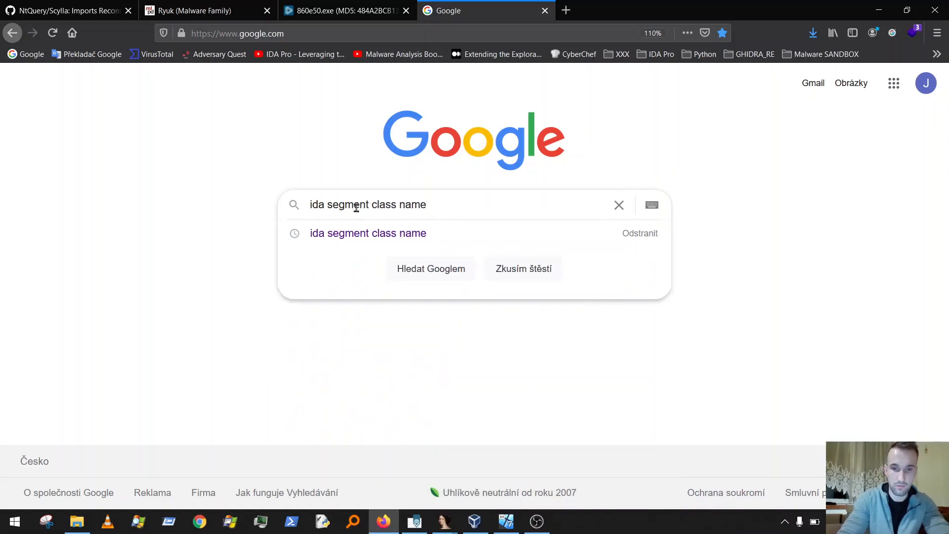
key("Return")
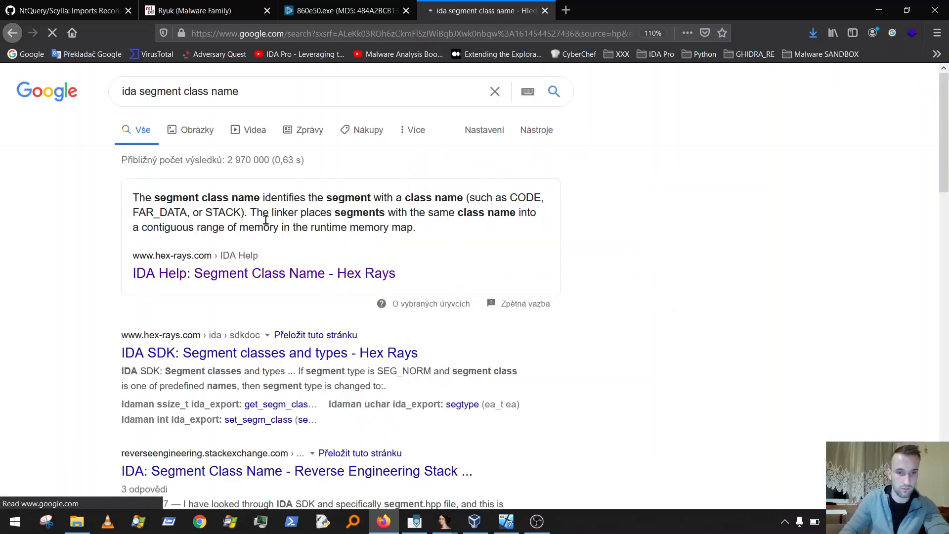
Step: Open the Hex-Rays page "IDA Help: Segment Class Name" and highlight the XTRN segment class definition
left_click(508, 249)
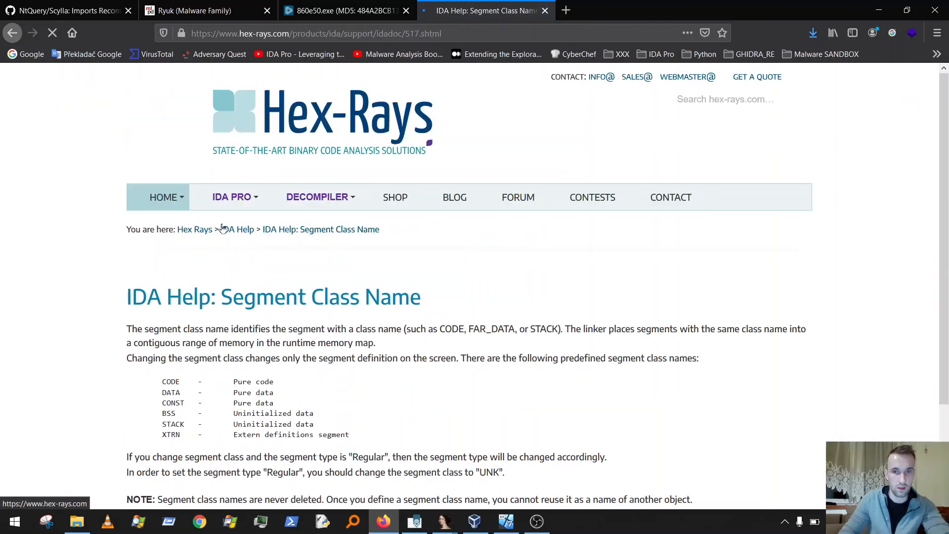
scroll(647, 280, "down", 2)
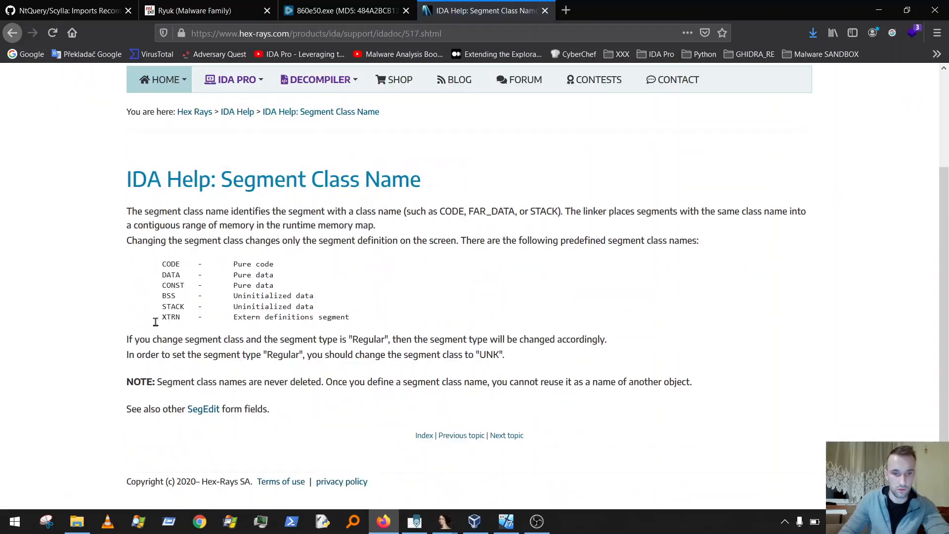
left_click_drag(154, 318, 363, 320)
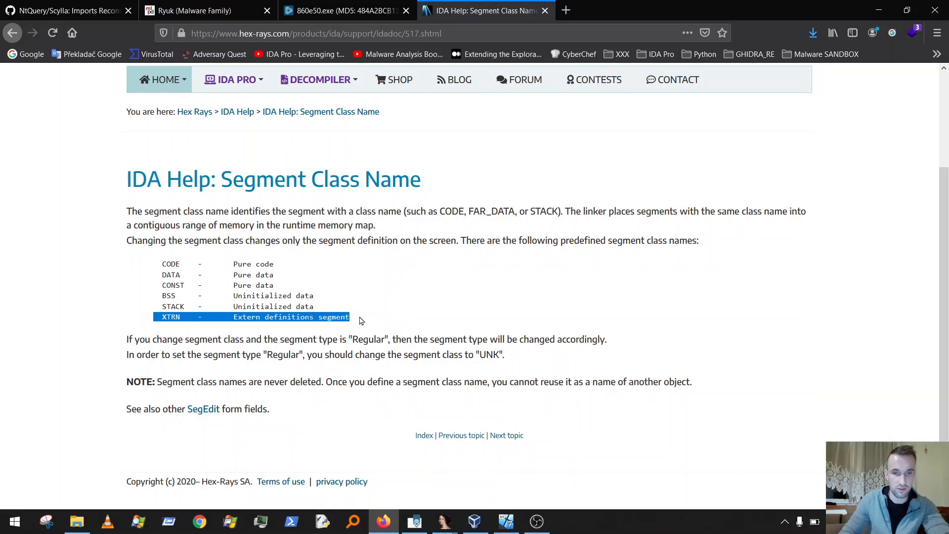
left_click(364, 321)
left_click_drag(159, 315, 242, 316)
left_click(158, 316)
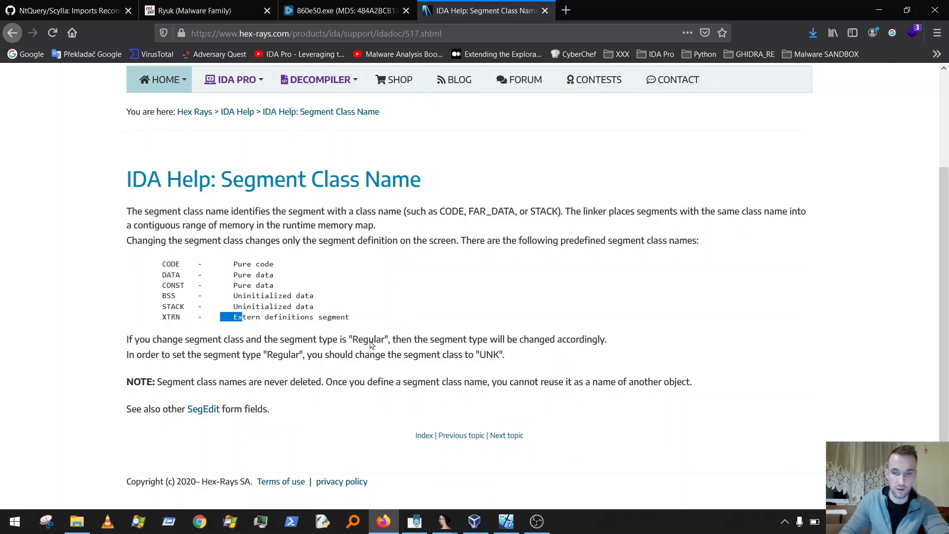
Step: Switch back to IDA, glance at the Ryuk.bin.idb window and bring up the Ryuk_dump_SCY.exe.bin.idb database
left_click(444, 521)
left_click(507, 475)
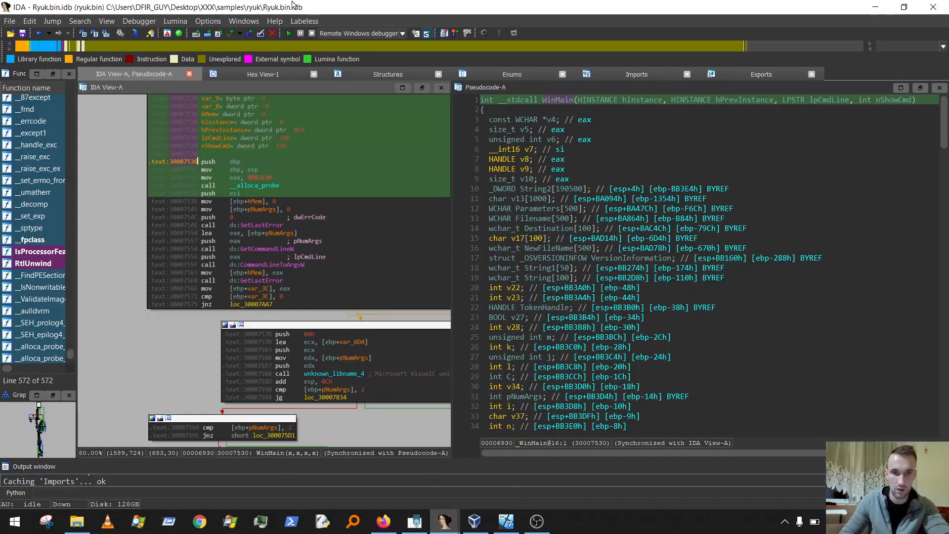
mouse_move(444, 521)
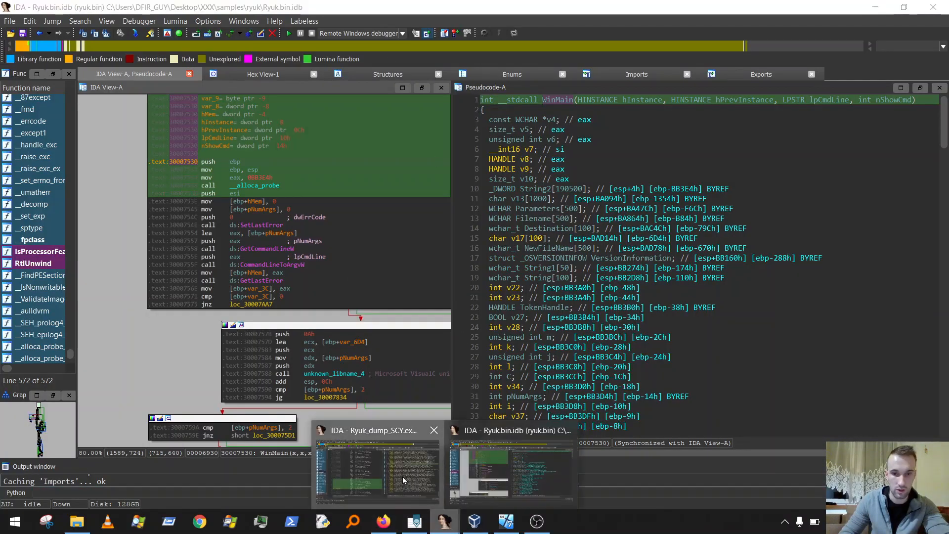
left_click(402, 476)
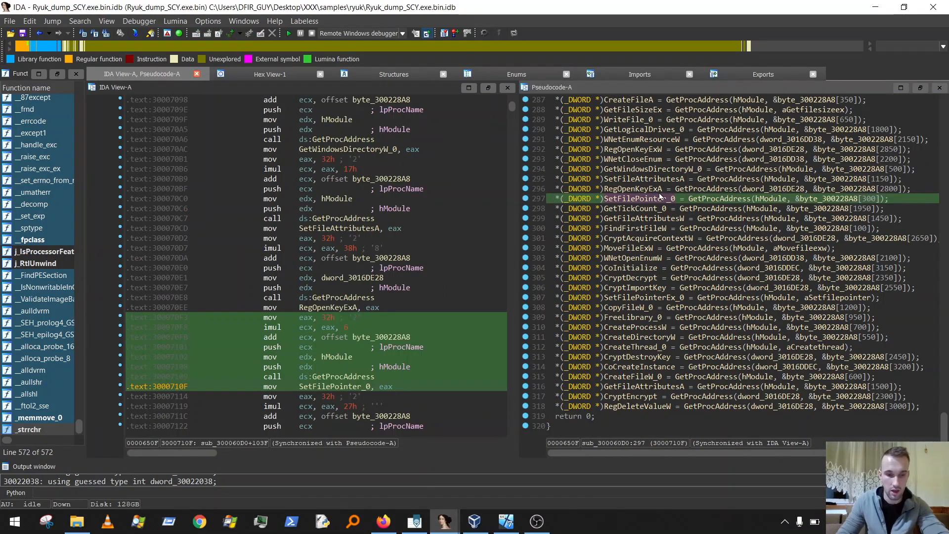
Step: Return to the first API assignments in sub_300060D0 and inspect DeleteFileW_0 with its function prototype
scroll(672, 163, "up", 11)
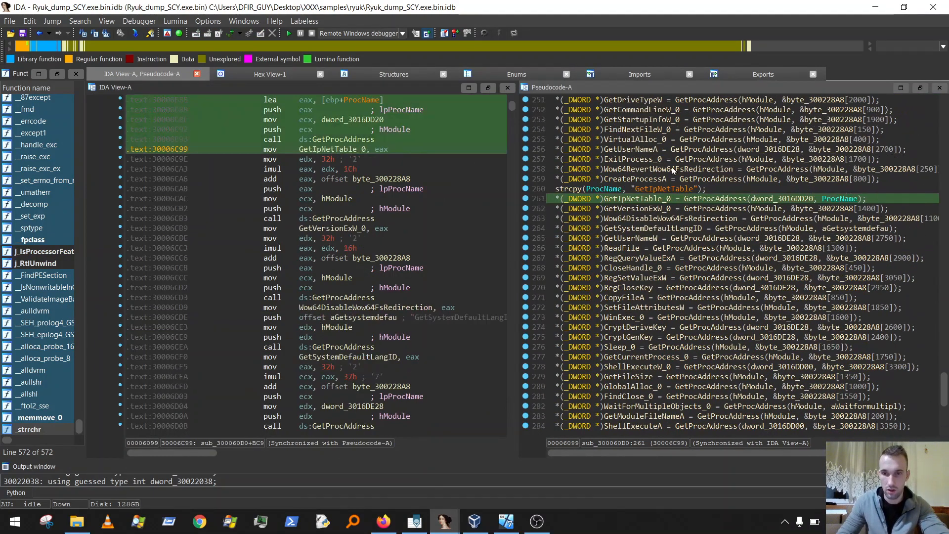
scroll(683, 164, "up", 6)
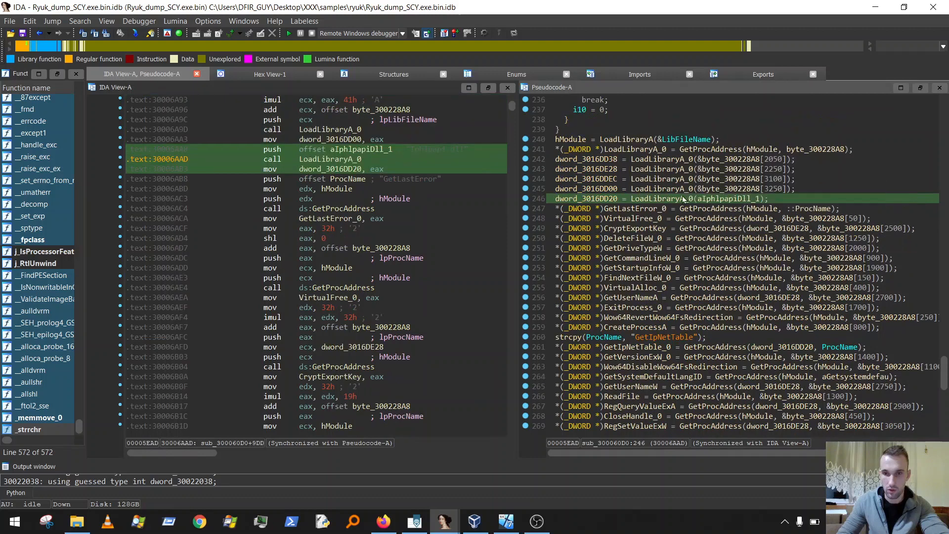
left_click(639, 219)
left_click(646, 237)
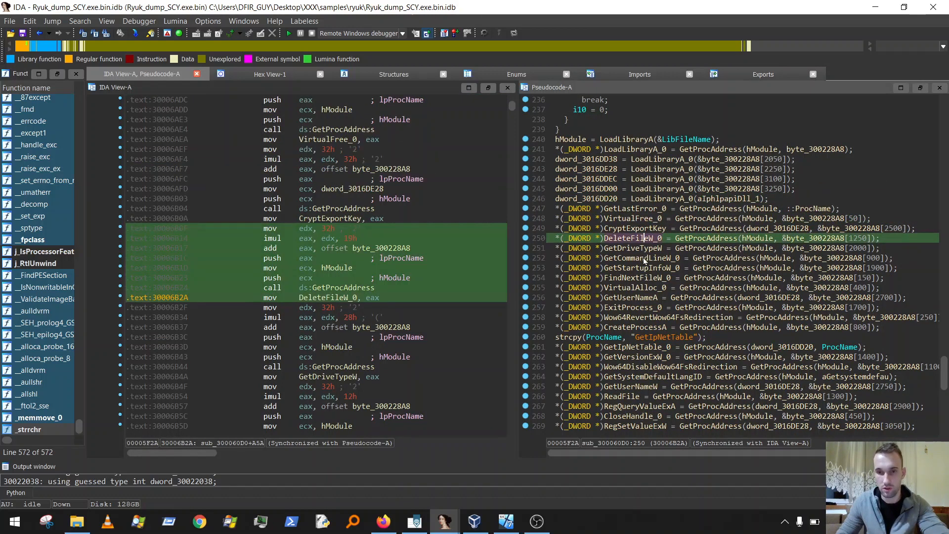
mouse_move(639, 242)
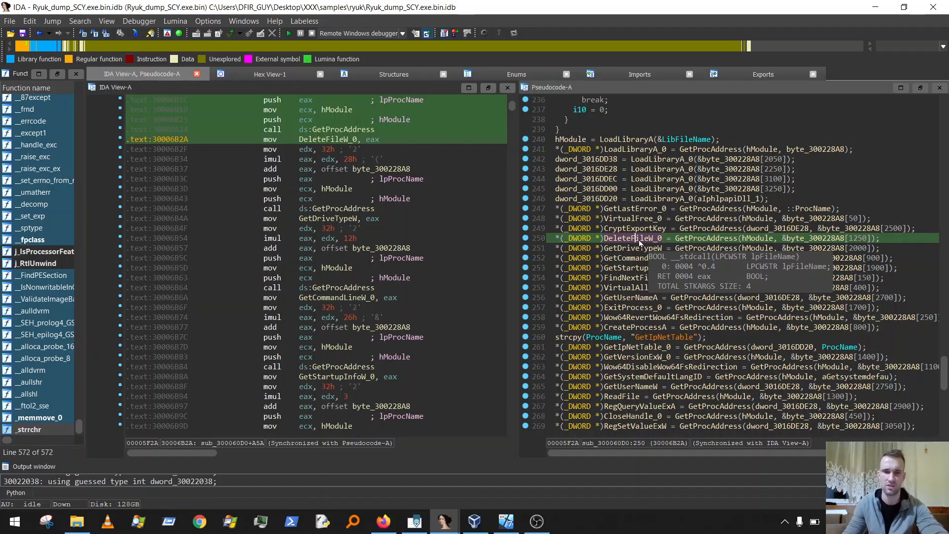
Step: Follow GetLastError_0 from sub_300060D0 to its .data definition and locate the hModule entry above the first API pointers
left_click(625, 218)
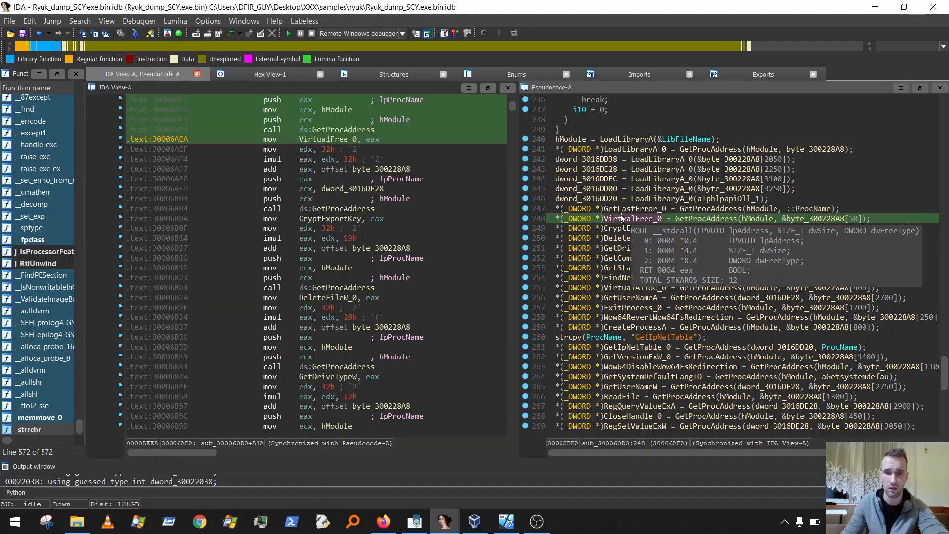
left_click(626, 209)
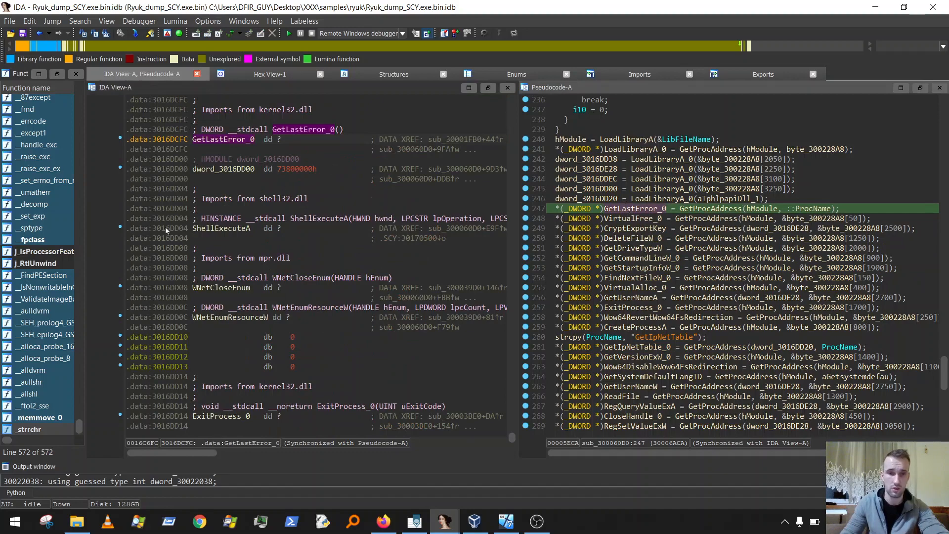
scroll(198, 213, "up", 1)
scroll(232, 205, "up", 15)
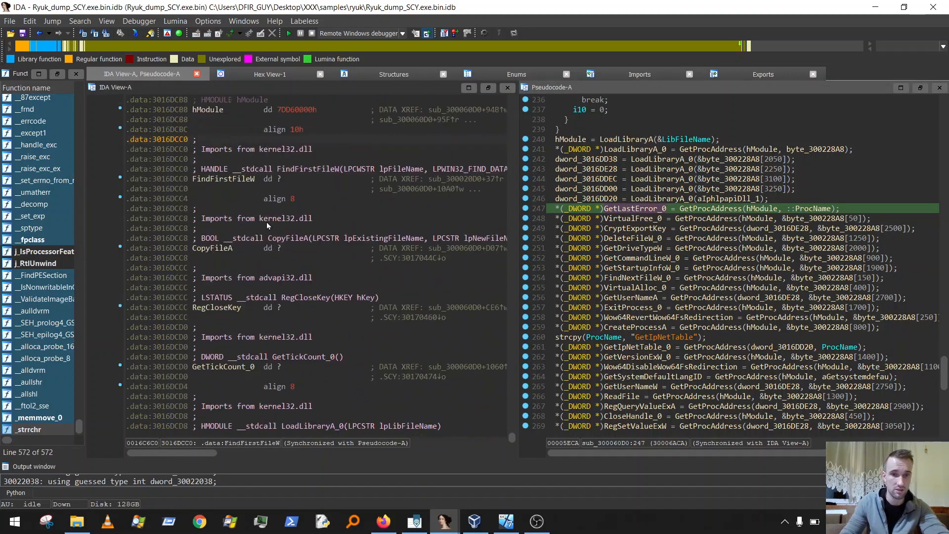
scroll(247, 228, "down", 4)
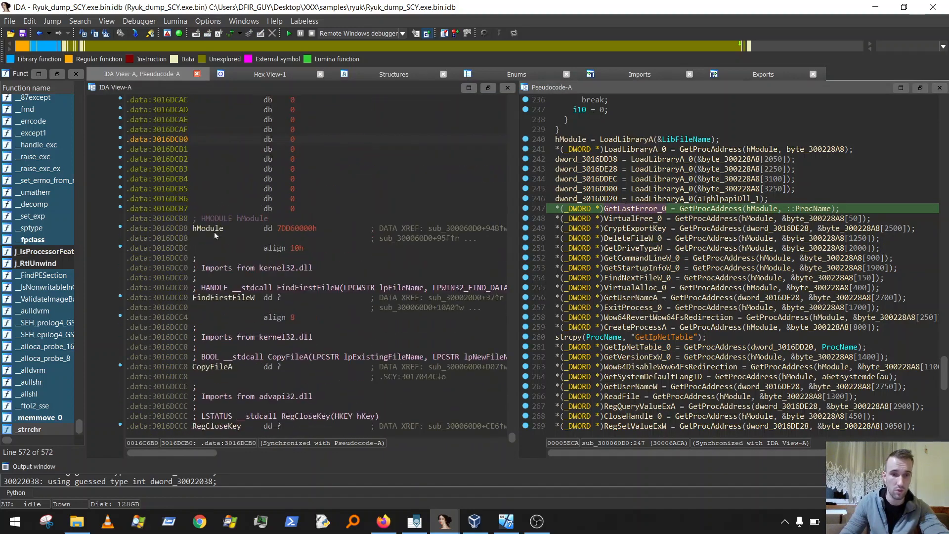
Step: Select the .data listing from the hModule entry at 3016DCB8 through the GetWindowsDirectoryW_0 pointer at 3016DE18
left_click(192, 215)
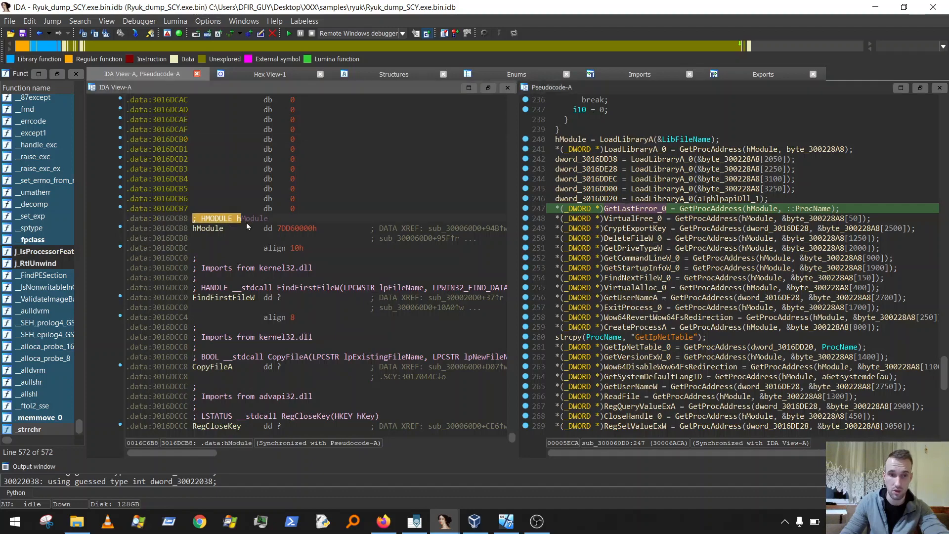
mouse_move(332, 236)
left_mouse_down()
mouse_move(345, 244)
mouse_move(350, 287)
mouse_move(339, 285)
mouse_move(341, 302)
mouse_move(338, 218)
left_mouse_up()
scroll(345, 247, "down", 8)
scroll(346, 270, "down", 18)
scroll(350, 287, "down", 20)
scroll(340, 300, "down", 20)
scroll(335, 262, "down", 6)
scroll(336, 263, "down", 15)
scroll(336, 262, "down", 15)
scroll(338, 262, "down", 8)
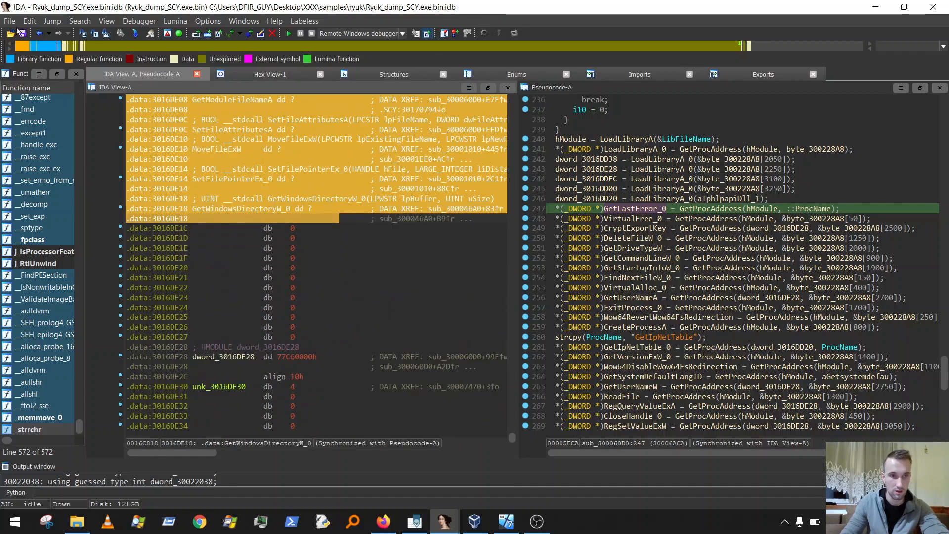
Step: Set up a new segment named NewAPIs1 with class XTRN for the selected range 0x3016DCB8 to 0x3016DE1C
left_click(30, 21)
mouse_move(66, 242)
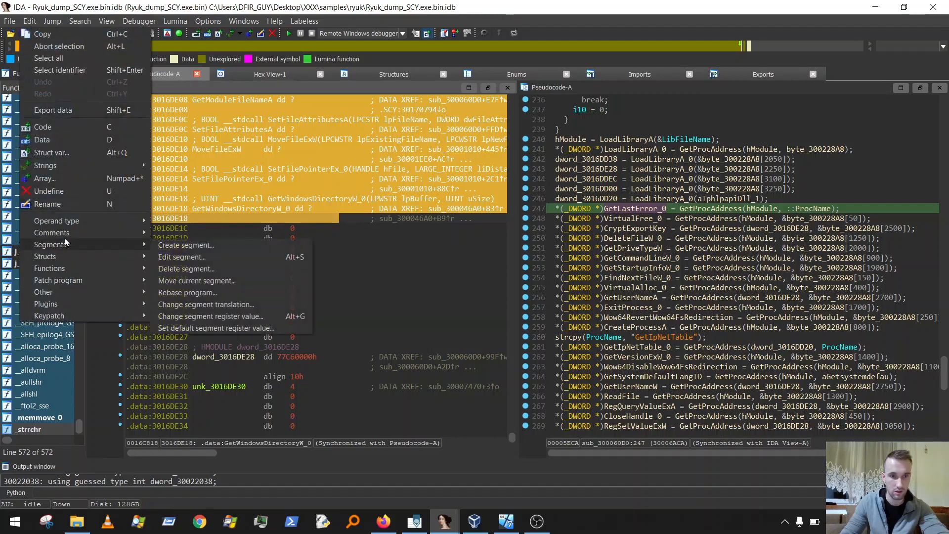
left_click(187, 244)
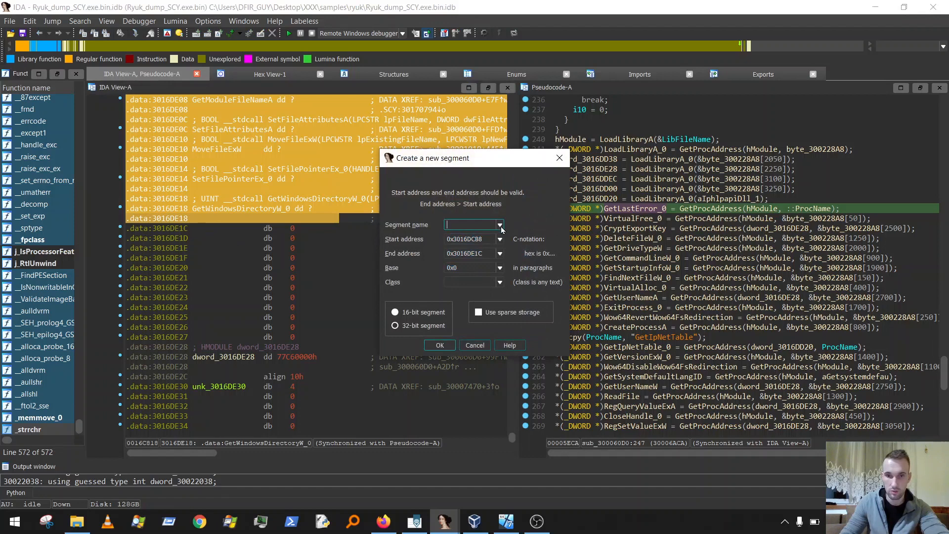
left_click(499, 224)
left_click(475, 236)
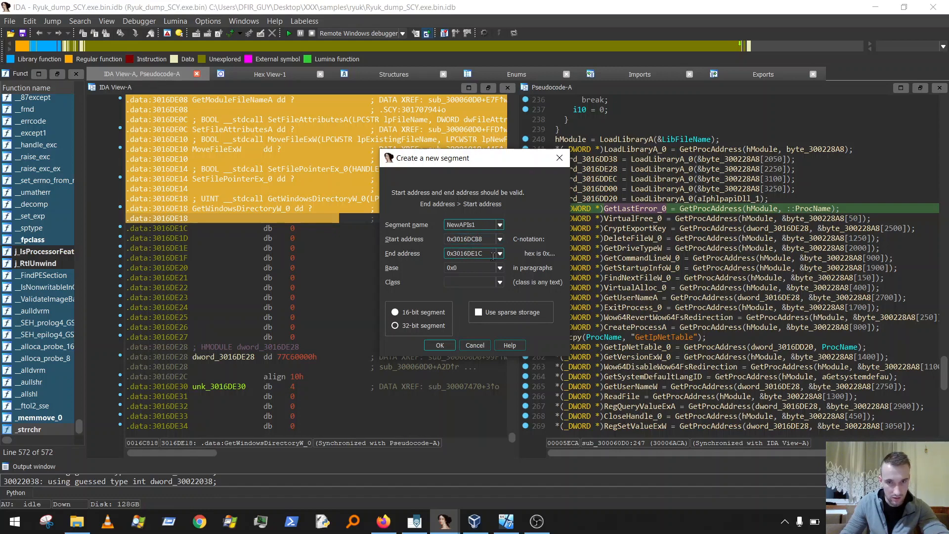
left_click(500, 282)
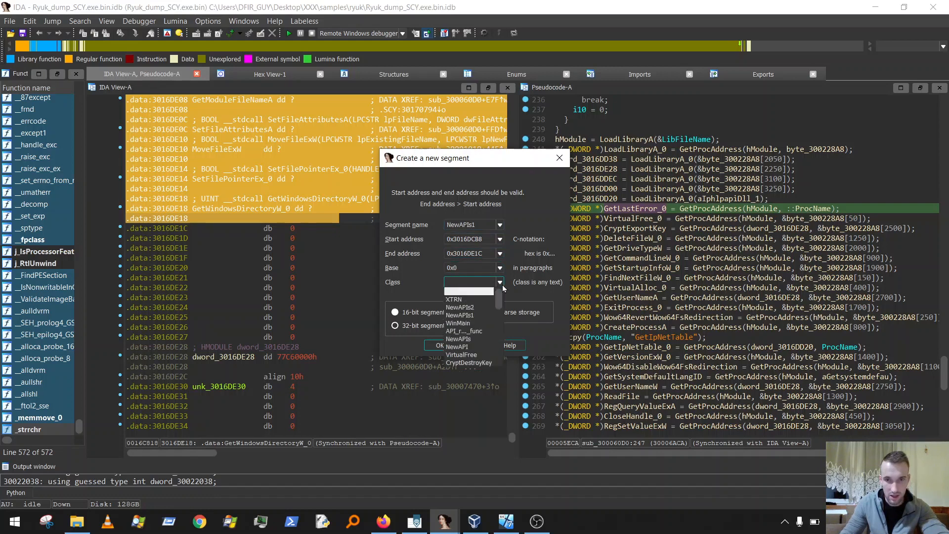
left_click(473, 301)
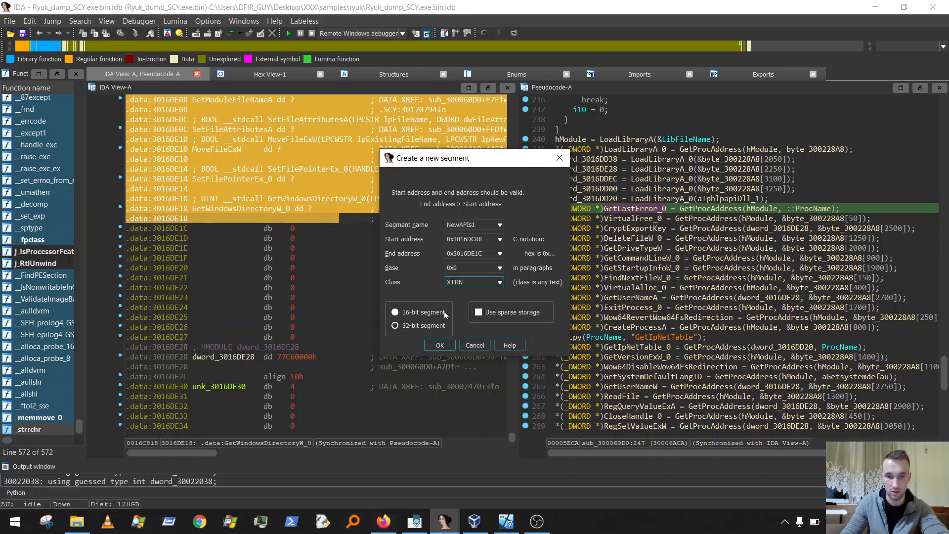
Step: Check the XTRN class definition on the Hex-Rays page in Firefox, return to the Ryuk_dump_SCY database in IDA and create the segment
left_click(383, 521)
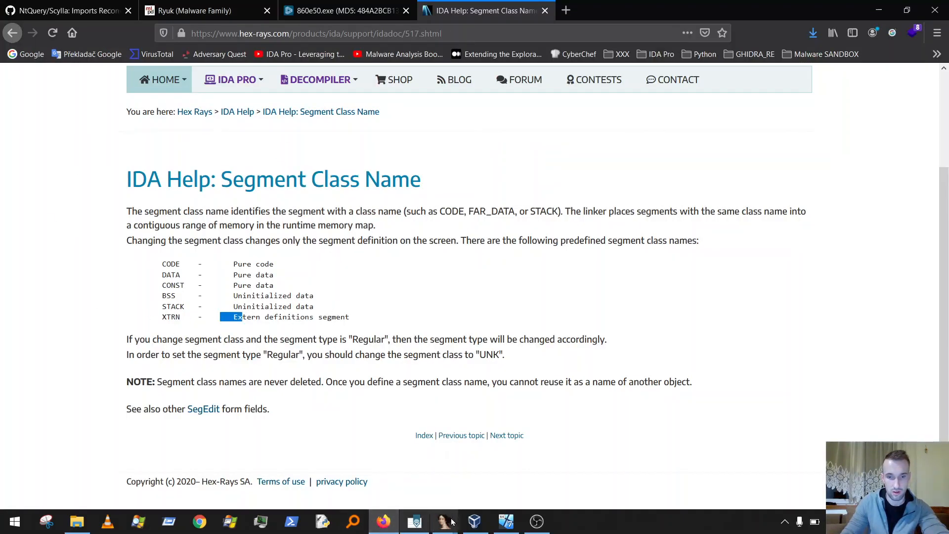
mouse_move(444, 518)
left_click(398, 465)
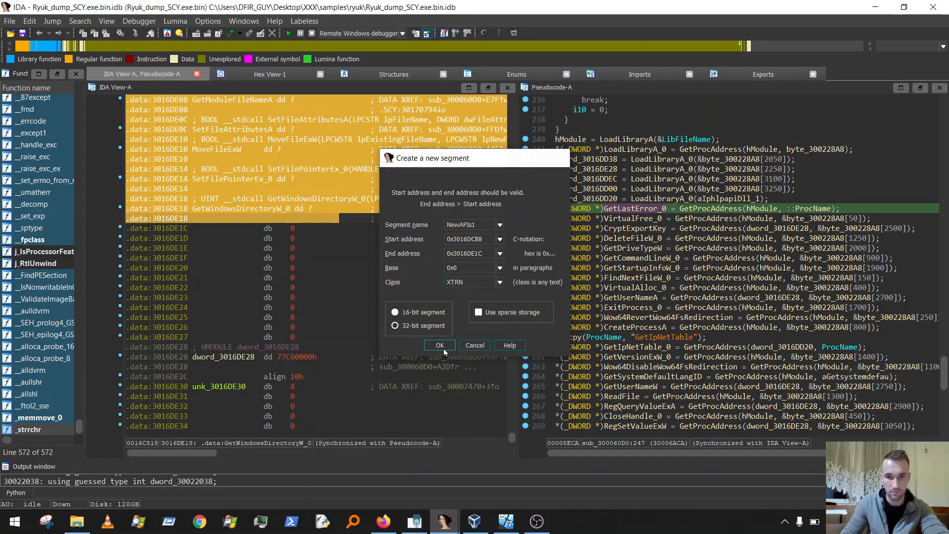
left_click(442, 348)
Step: Review the refreshed API assignments and their function prototypes in the pseudocode of sub_300060D0, including DeleteFileW_0
left_click(677, 254)
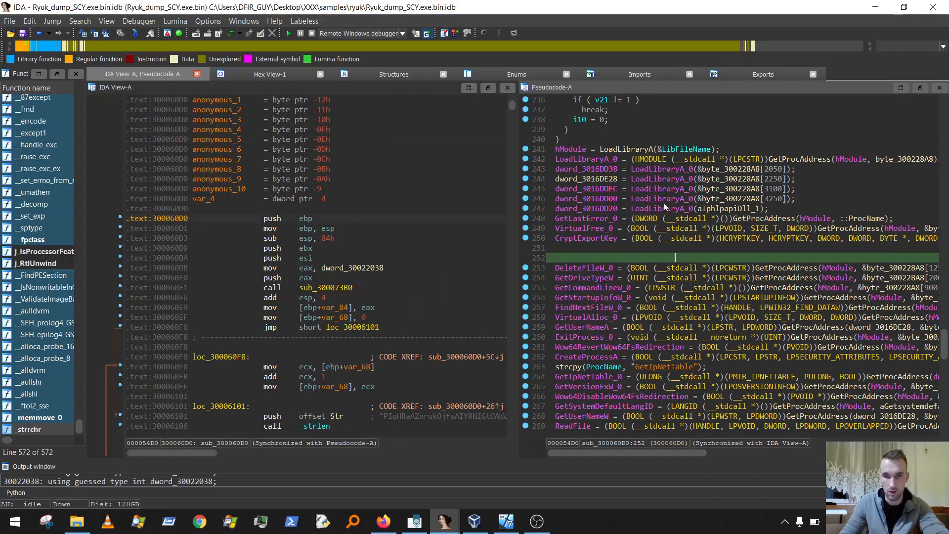
scroll(618, 319, "down", 1)
left_click(687, 261)
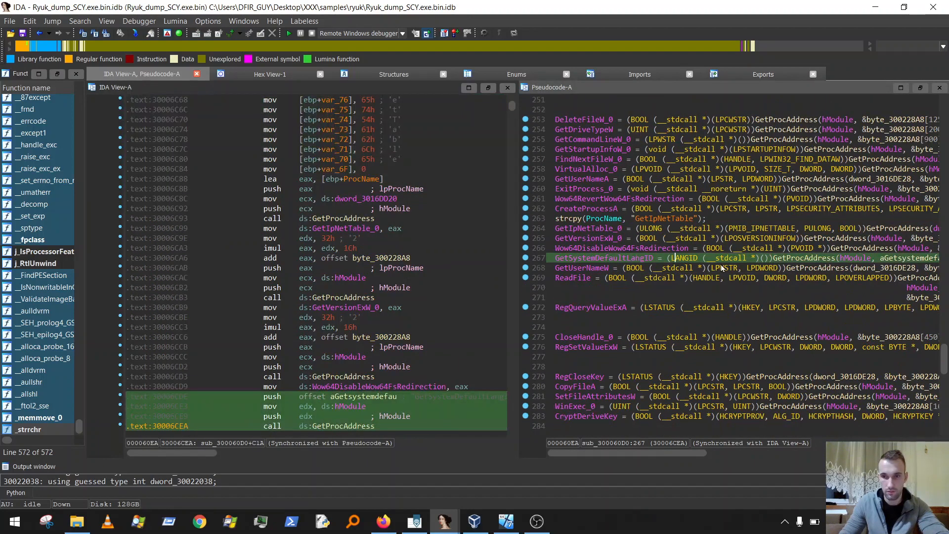
key("Escape")
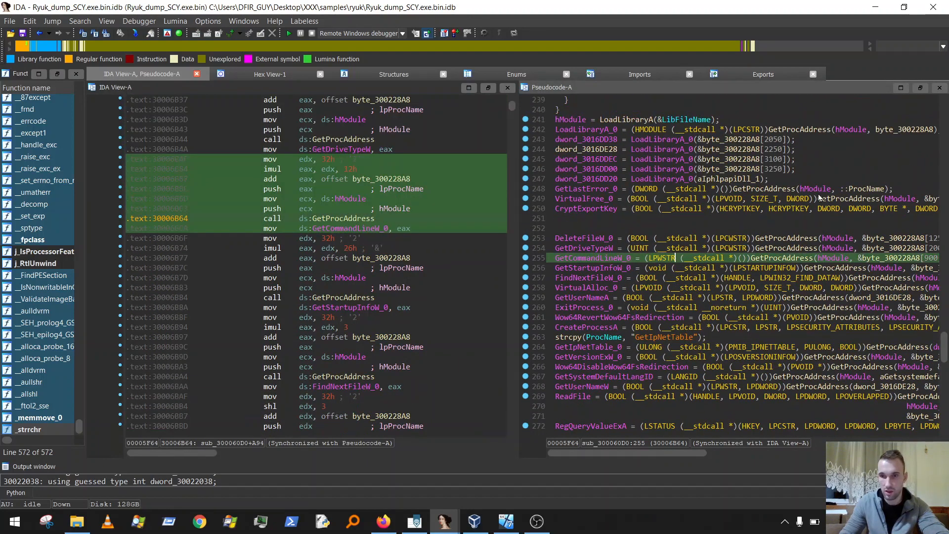
left_click(796, 239)
left_click(778, 227)
left_click(736, 240)
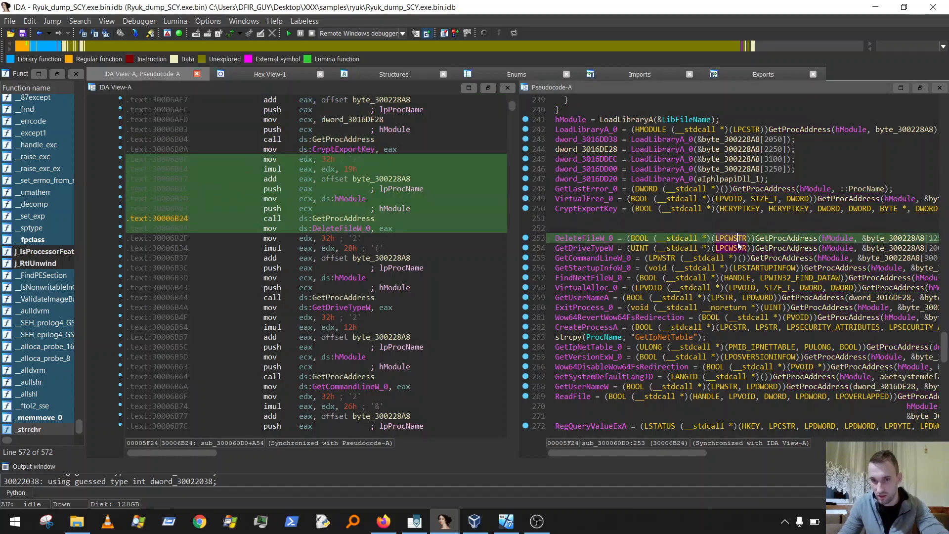
Step: Follow GetProcAddress to its .rdata definition and locate the first import, OpenProcessToken, at the start of the section
double_click(782, 239)
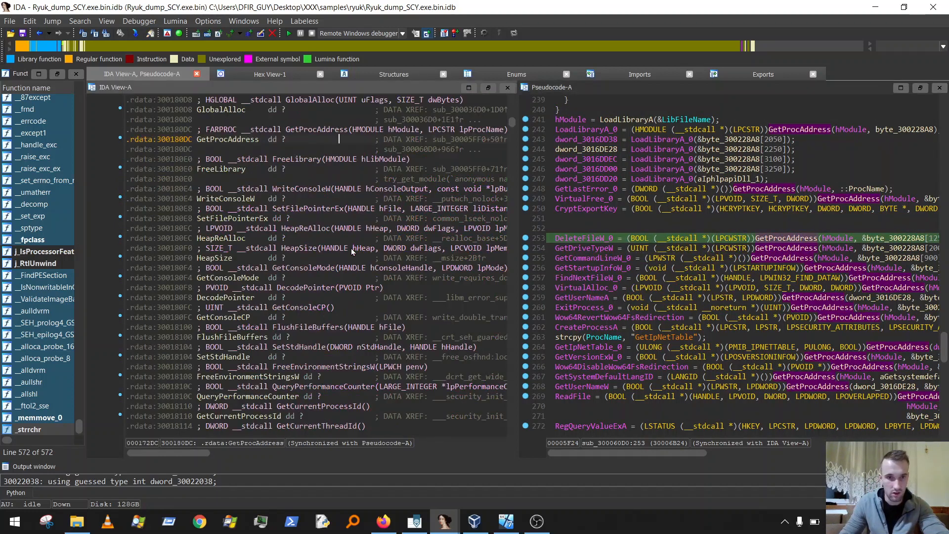
scroll(351, 248, "up", 20)
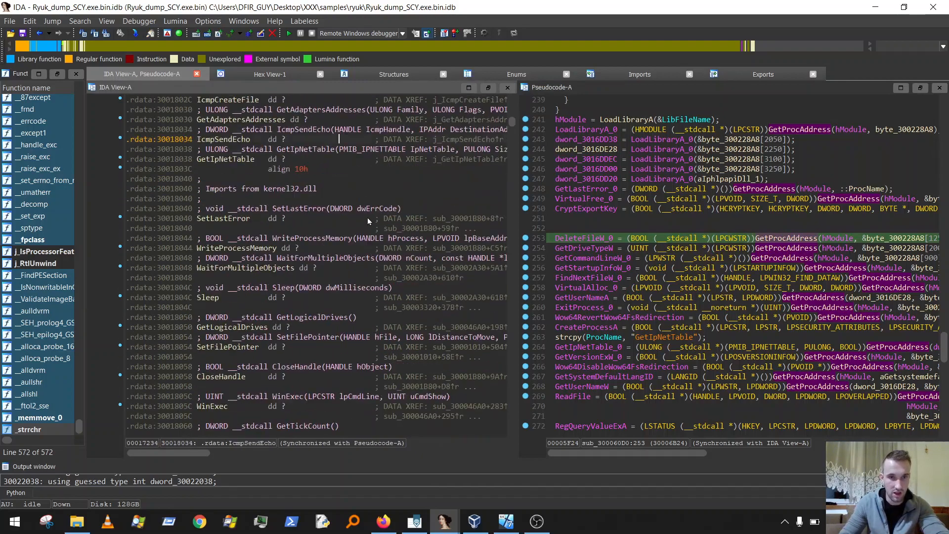
scroll(369, 219, "up", 17)
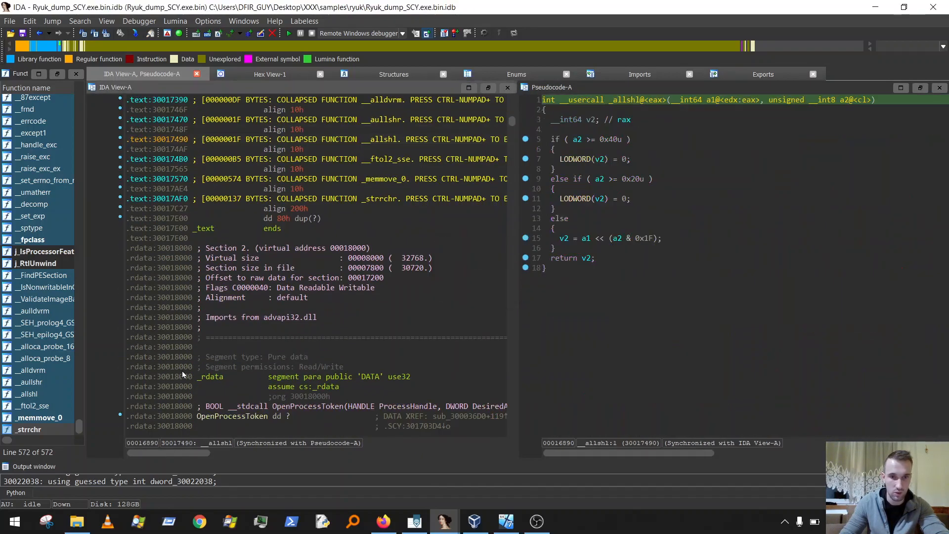
scroll(183, 373, "down", 2)
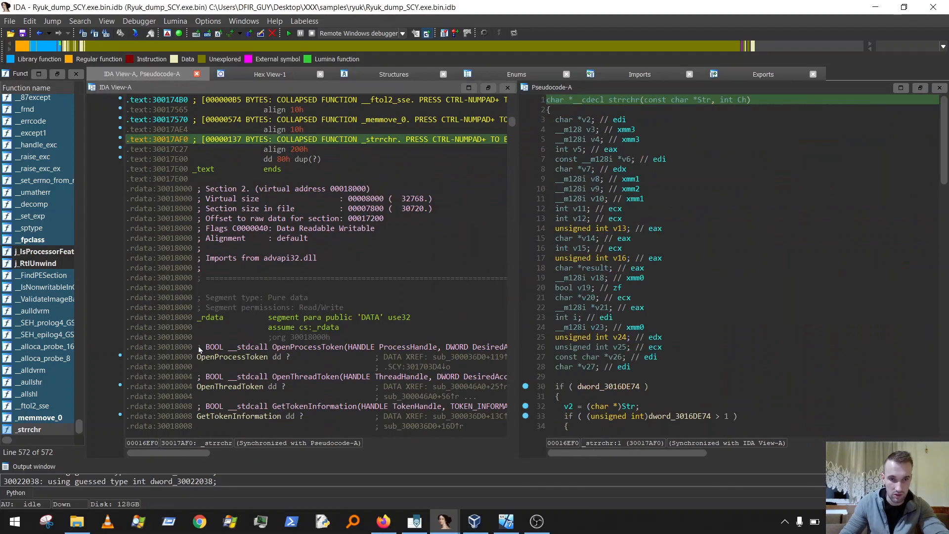
Step: Select the .rdata import listing from OpenProcessToken at 30018000 through the align 8 line at 300181E4
left_click_drag(194, 345, 330, 386)
scroll(330, 407, "down", 3)
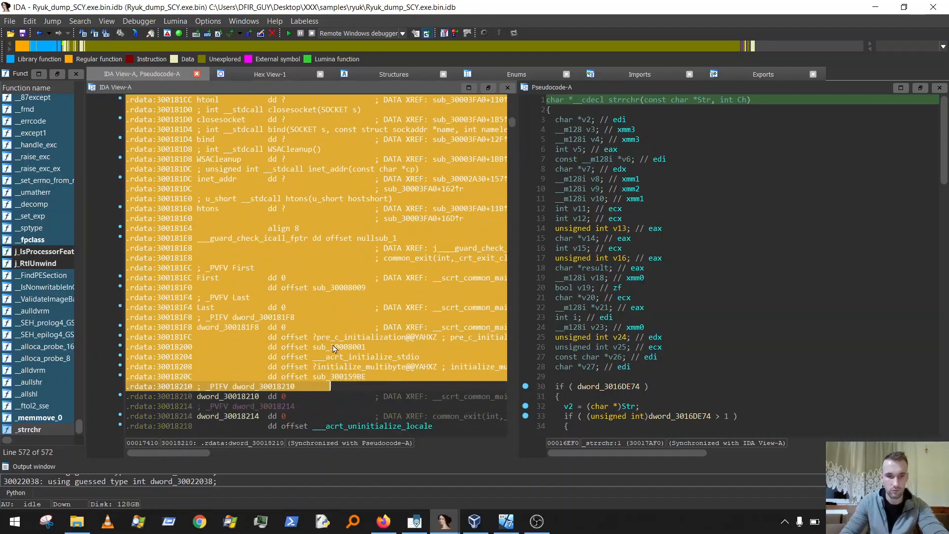
left_click_drag(334, 348, 330, 232)
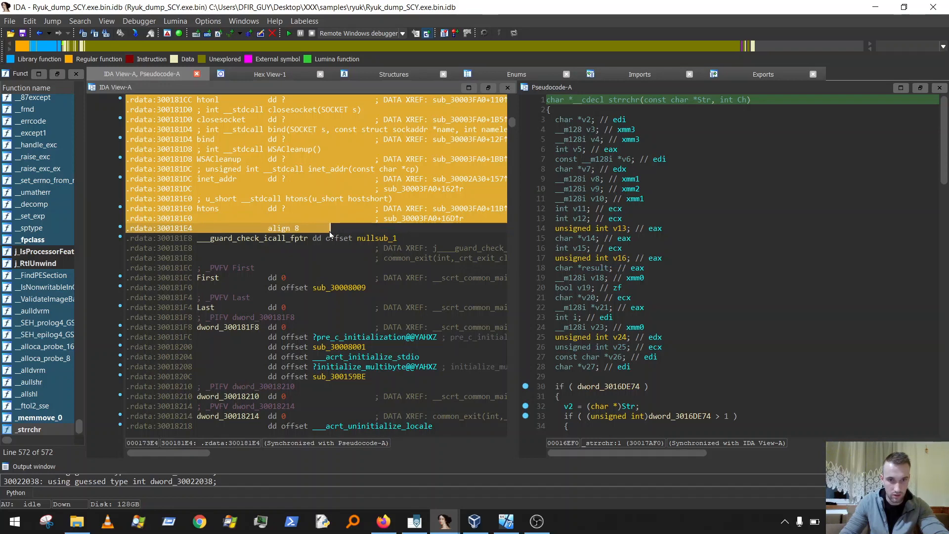
Step: Create a segment named NewAPIs2 with class XTRN covering the selected range 0x30018000 to 0x300181E8
left_click(33, 23)
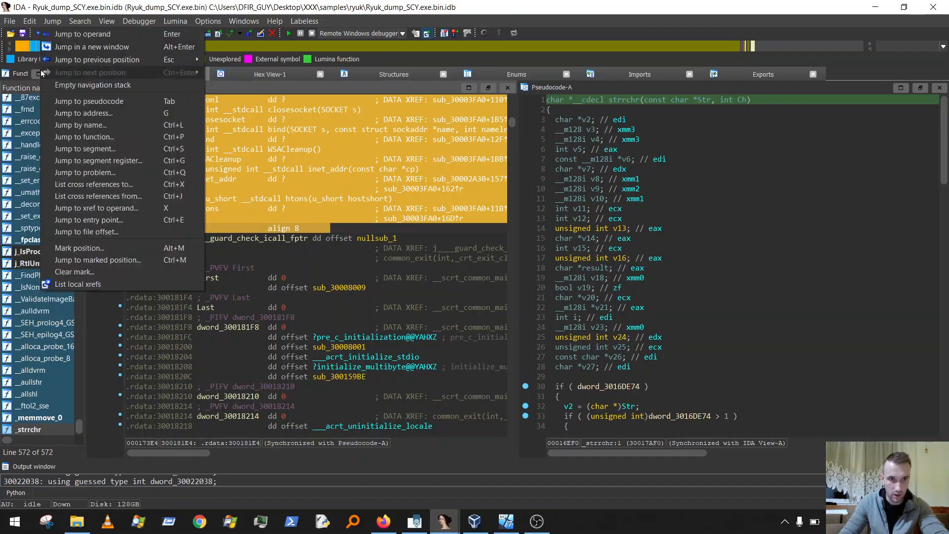
mouse_move(71, 244)
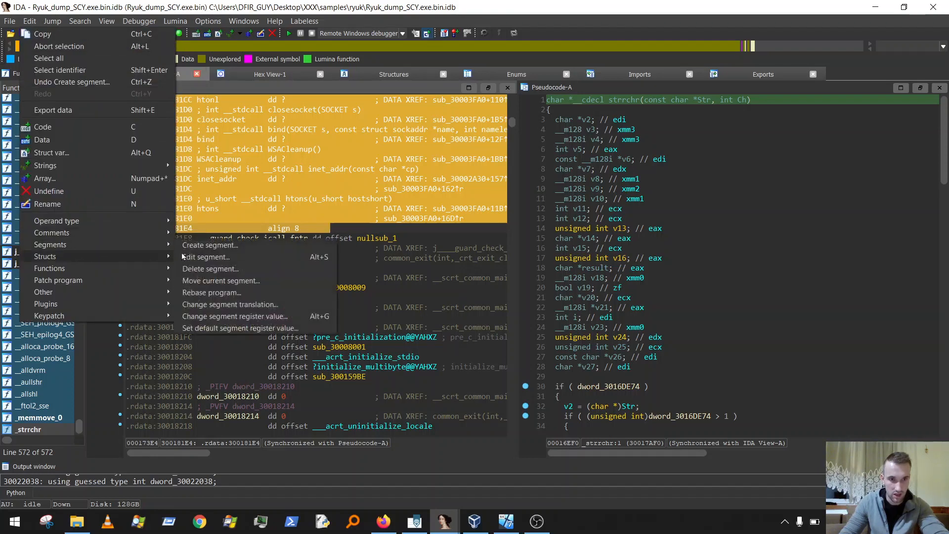
left_click(212, 246)
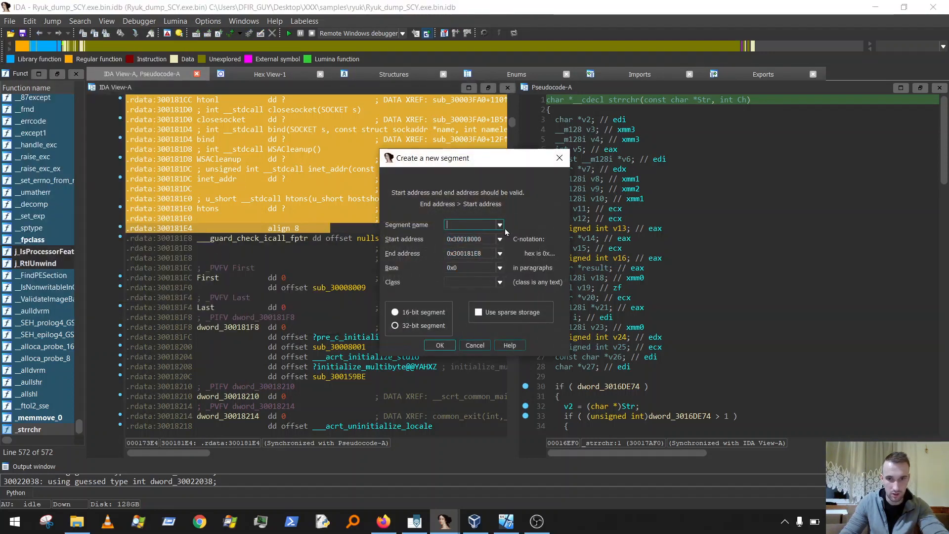
left_click(500, 225)
left_click(486, 257)
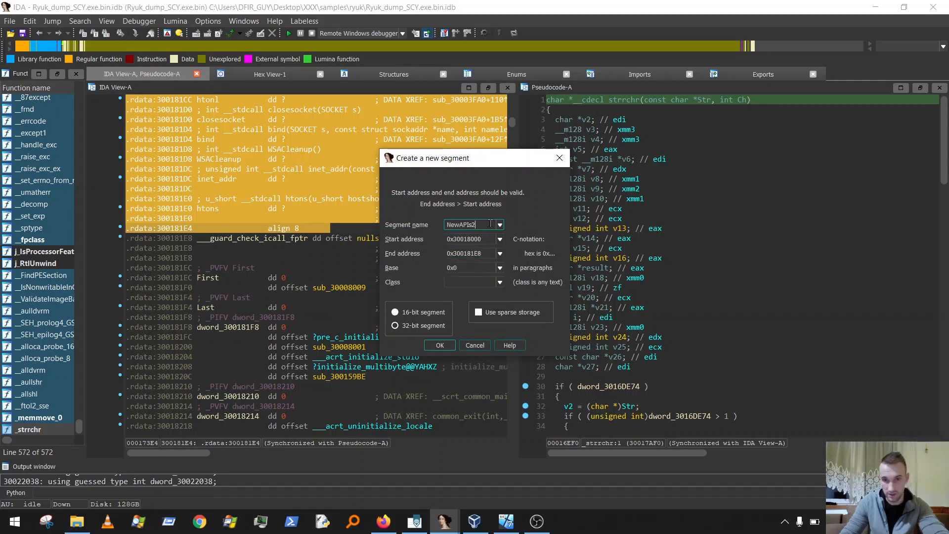
left_click(491, 251)
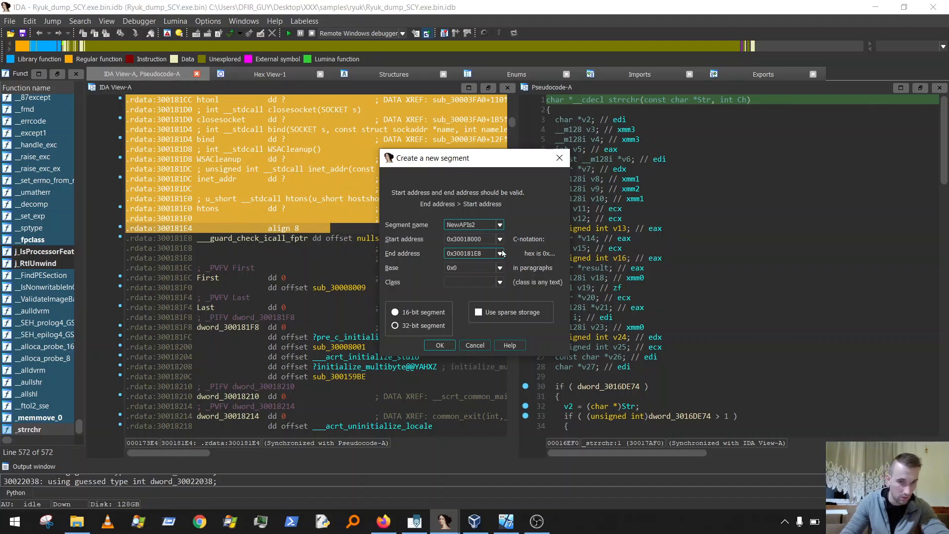
left_click(460, 267)
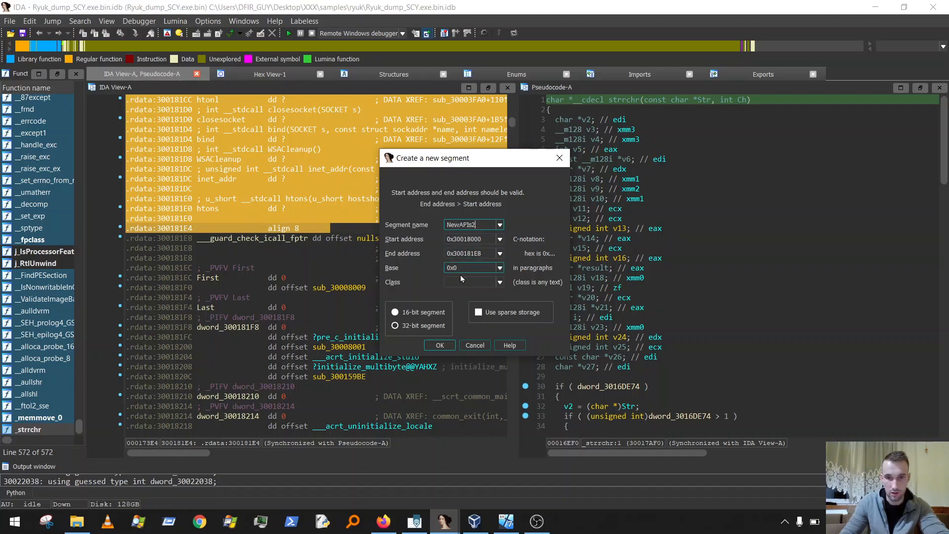
left_click(499, 282)
left_click(455, 300)
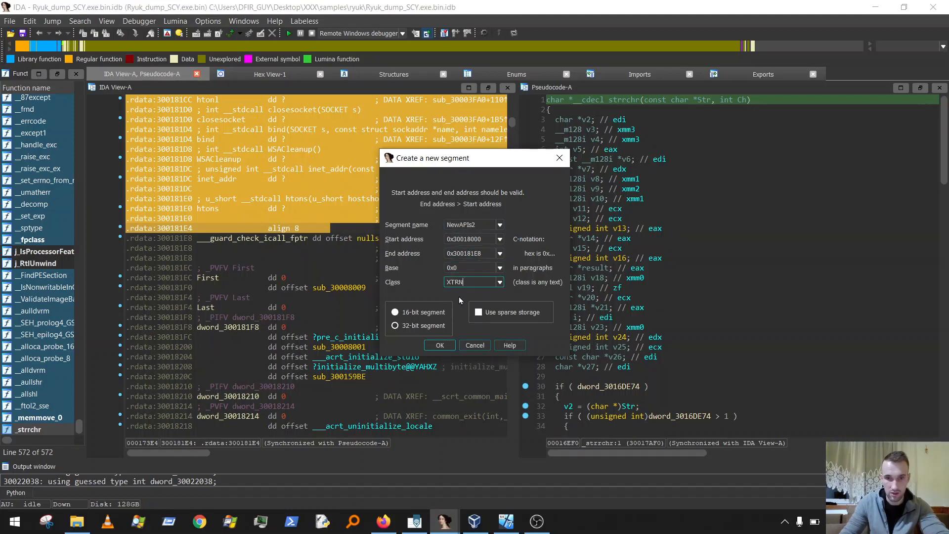
left_click(439, 345)
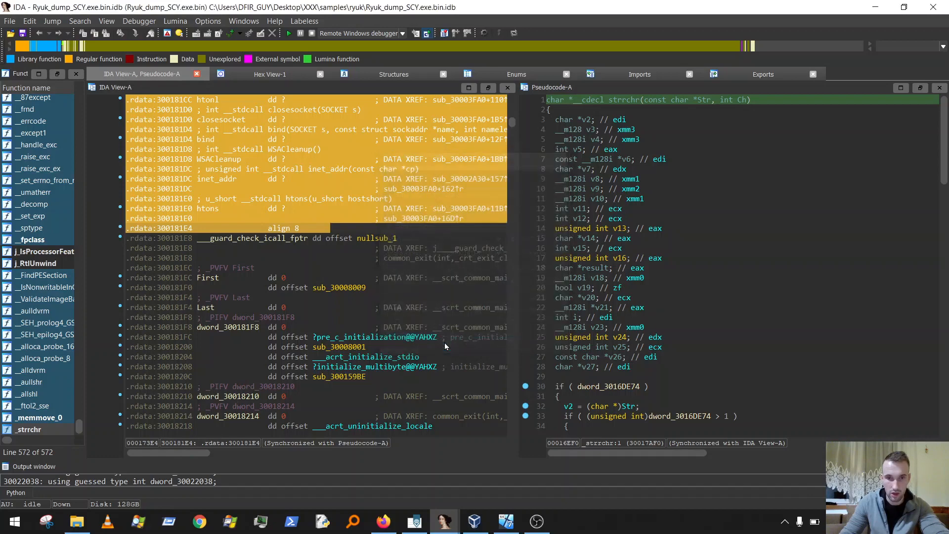
Step: Look over the extern entries in the NewAPIs2 segment, and go back to WinMain to inspect its CommandLineToArgvW call
scroll(389, 276, "up", 10)
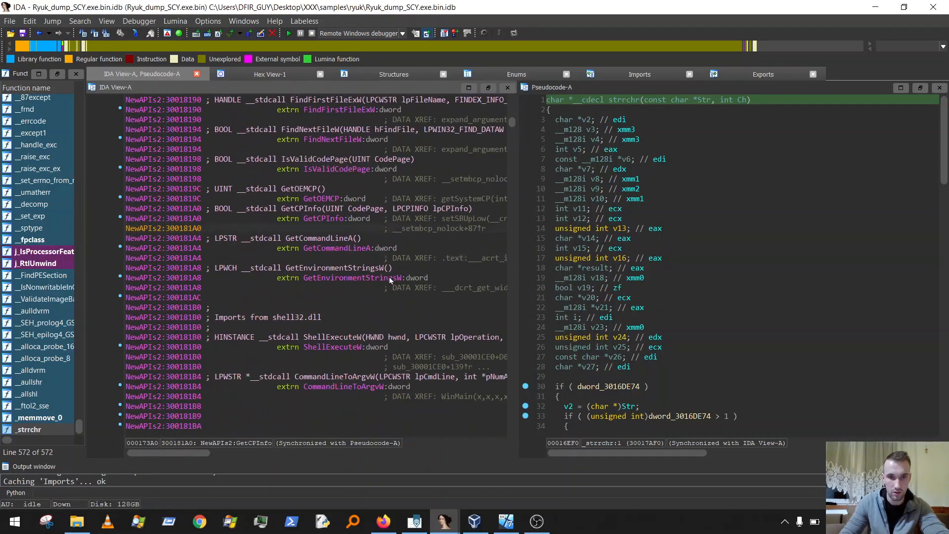
left_click(764, 267)
scroll(766, 271, "down", 6)
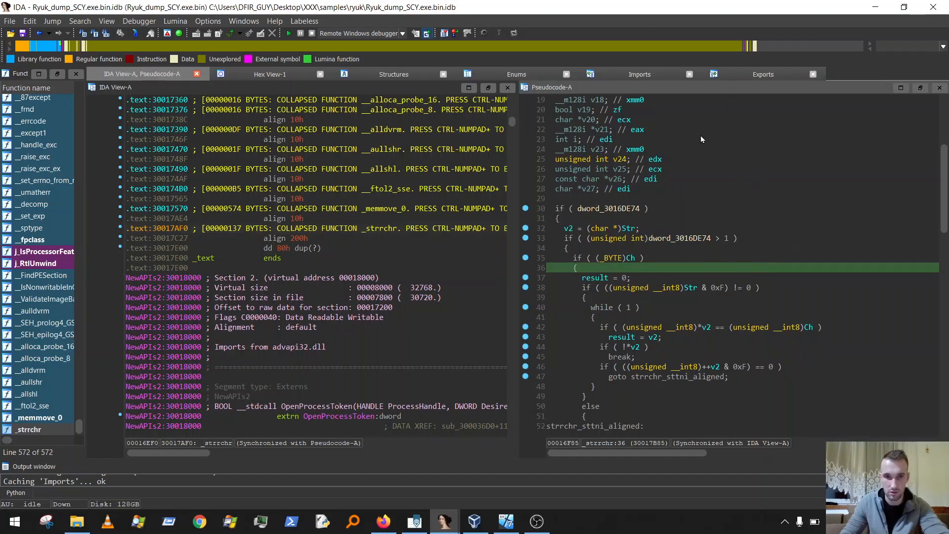
key("Escape")
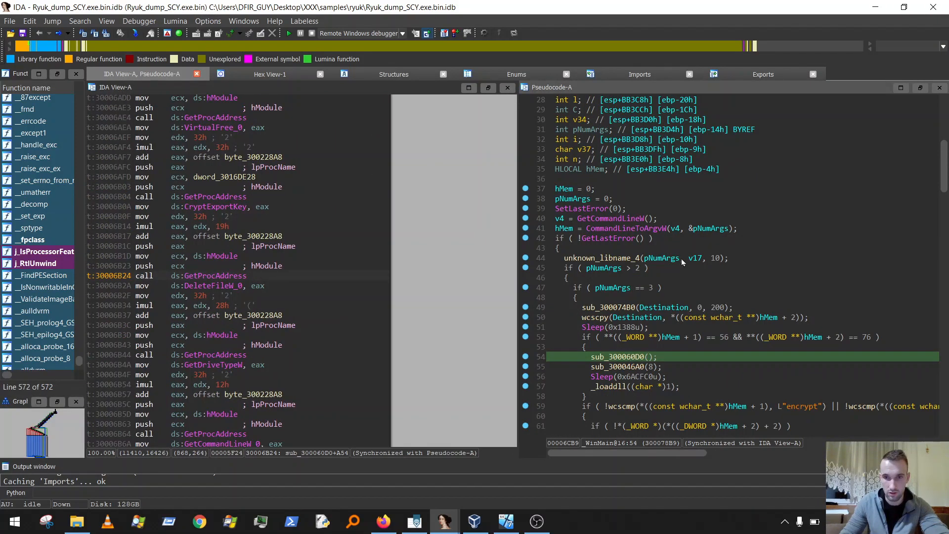
left_click(591, 229)
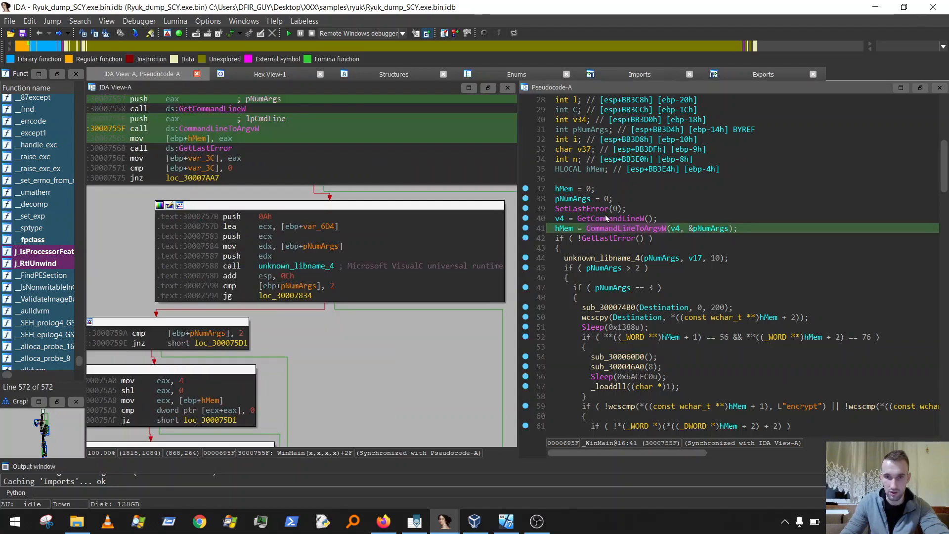
Step: Look over WinMain's API calls in the pseudocode, including GetCommandLineW, CommandLineToArgvW, GetLastError and Sleep
left_click(604, 218)
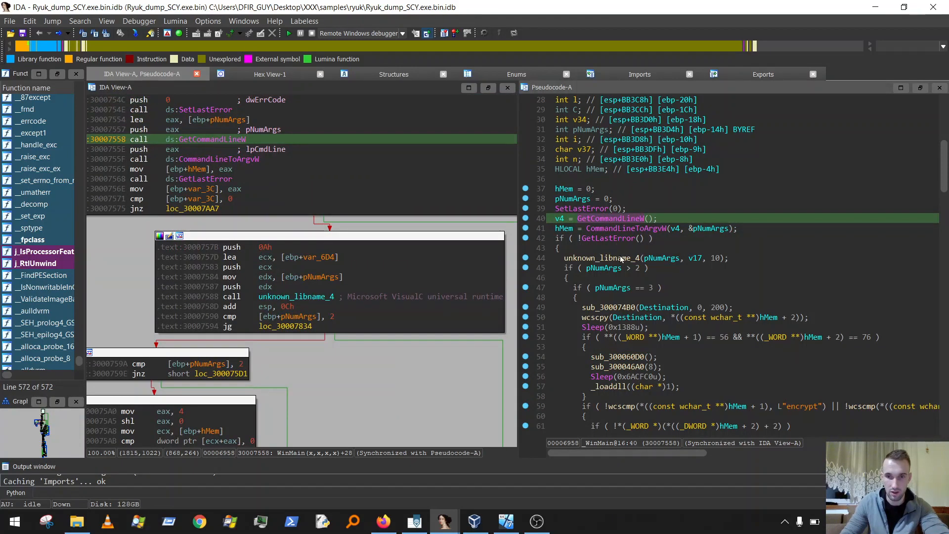
scroll(627, 252, "down", 4)
scroll(645, 226, "up", 3)
scroll(667, 236, "down", 2)
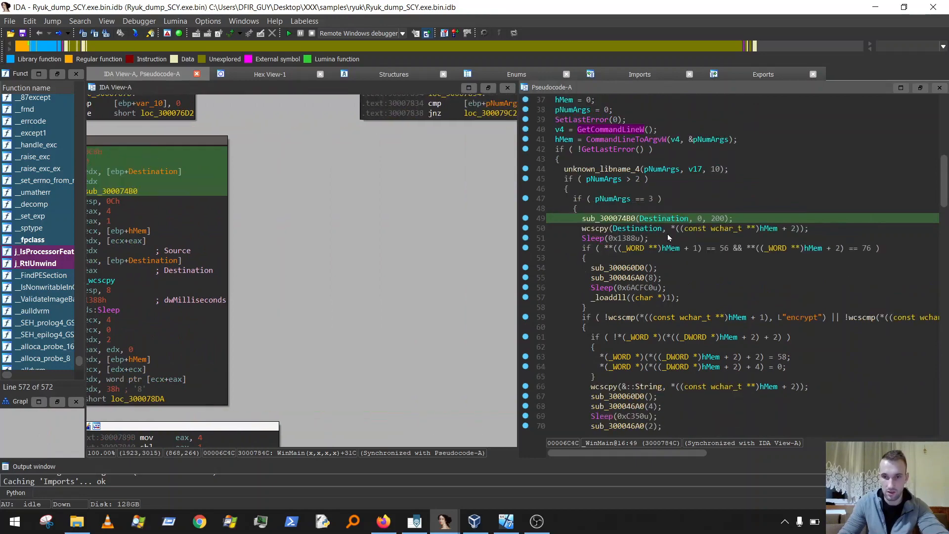
scroll(667, 234, "down", 3)
scroll(659, 179, "up", 4)
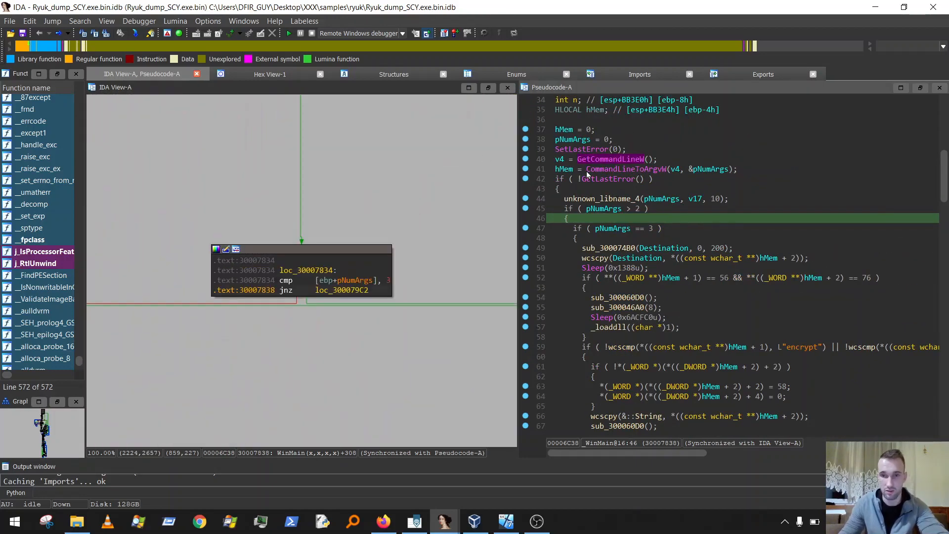
mouse_move(609, 161)
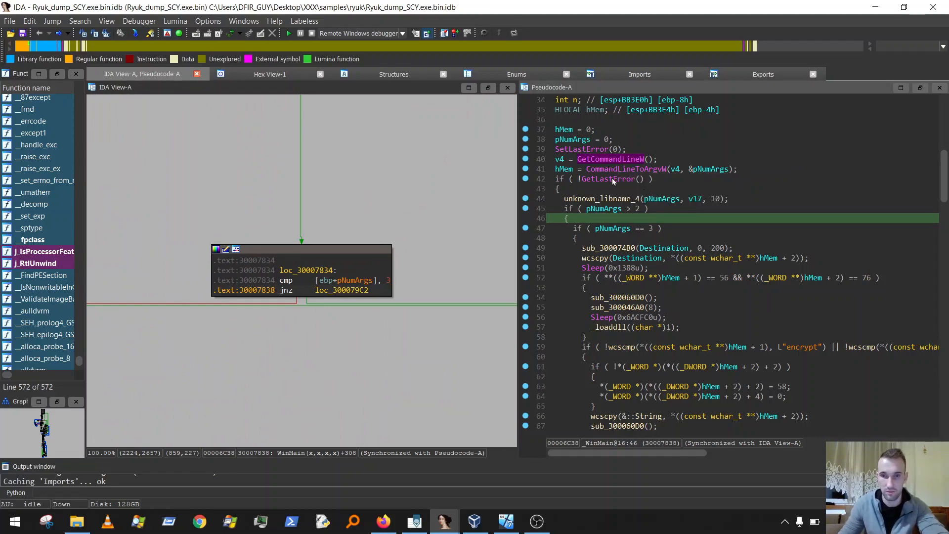
left_click(612, 171)
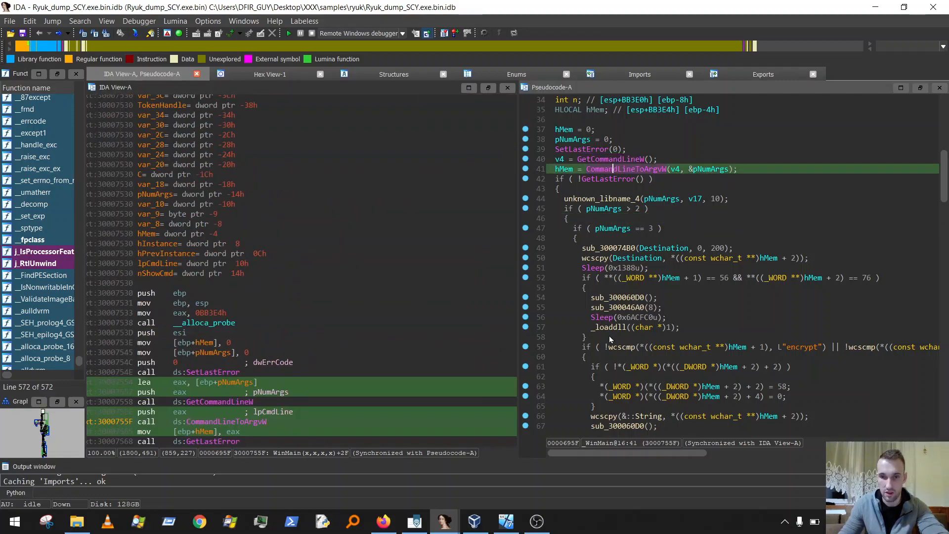
Step: Open sub_300060D0 from WinMain and examine the GetProcAddress assignments at its end, down to CryptDecrypt
double_click(631, 296)
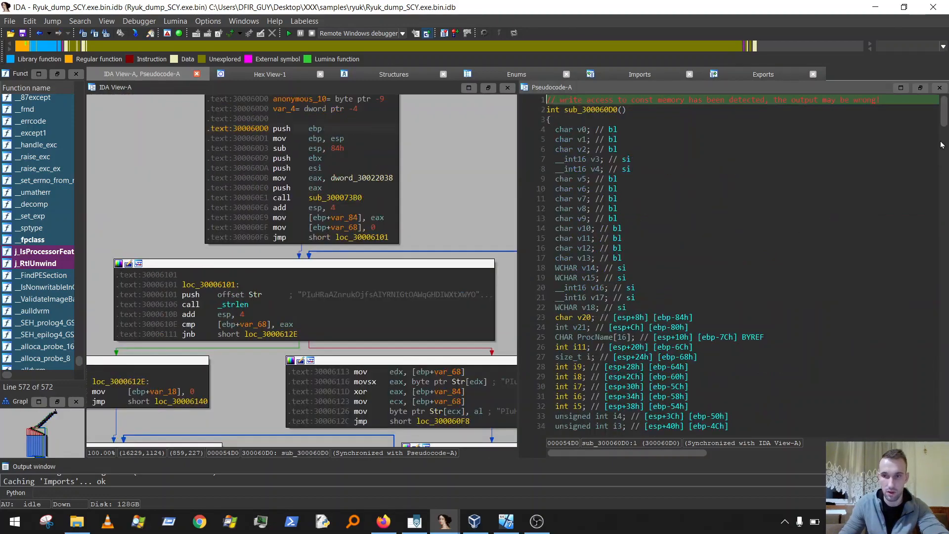
key("ctrl+End")
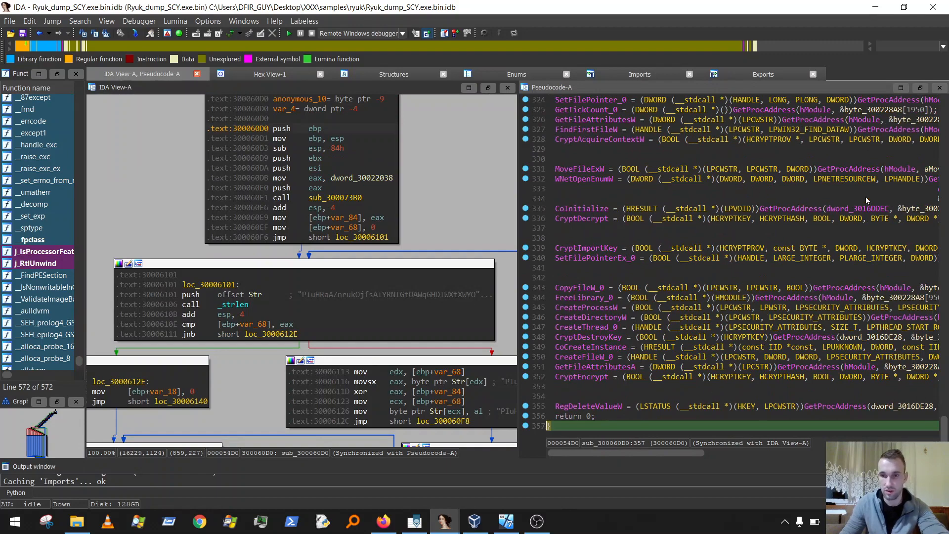
scroll(865, 197, "up", 4)
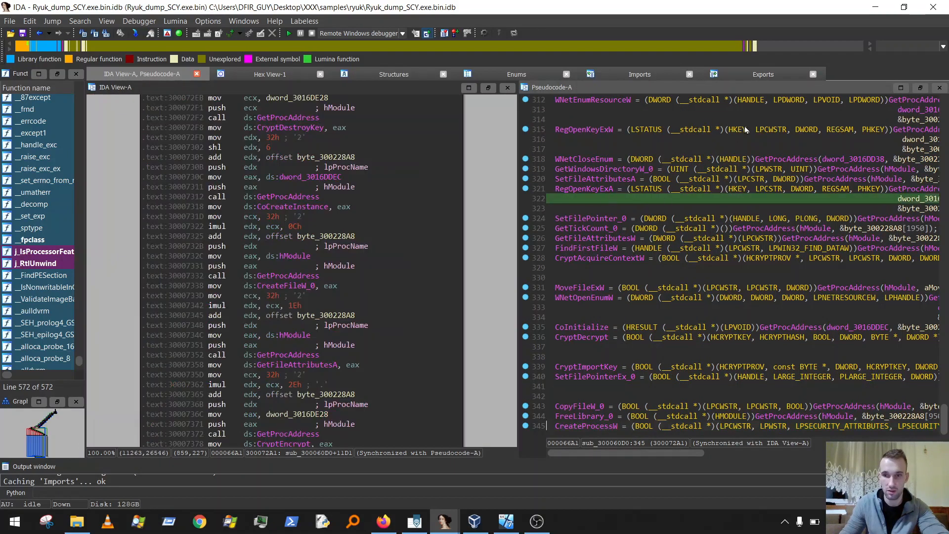
key("ctrl+End")
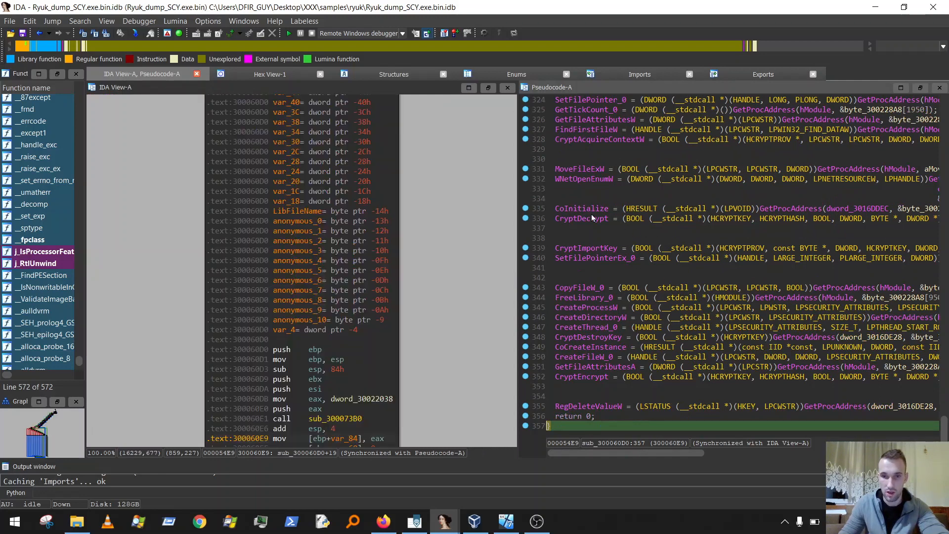
left_click(588, 215)
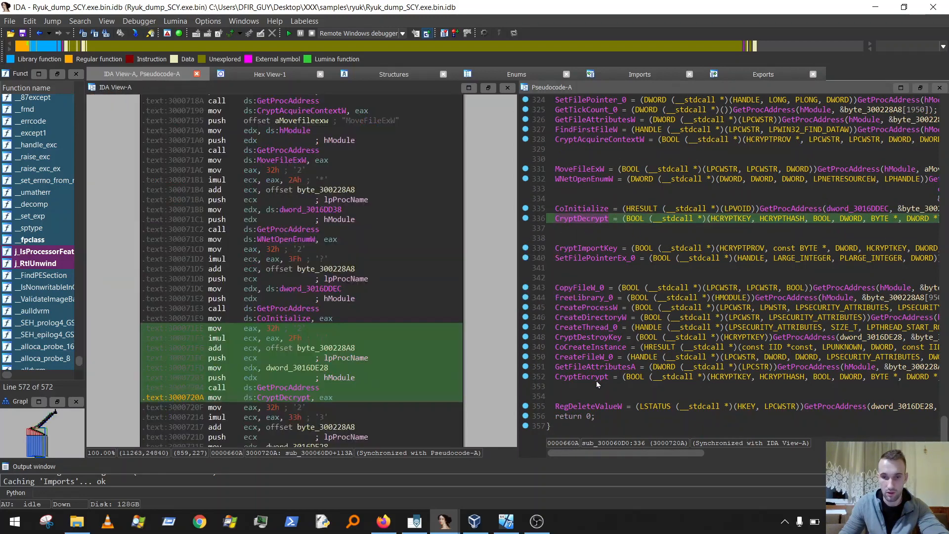
Step: Follow the first cross-reference to CryptEncrypt, sub_30001010+705, and select the function's name in its declaration
left_click(591, 376)
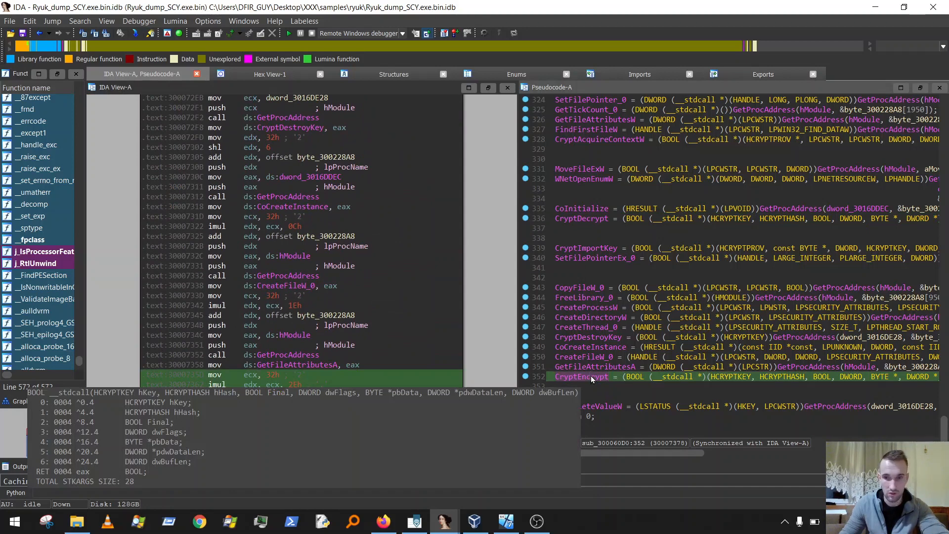
key("x")
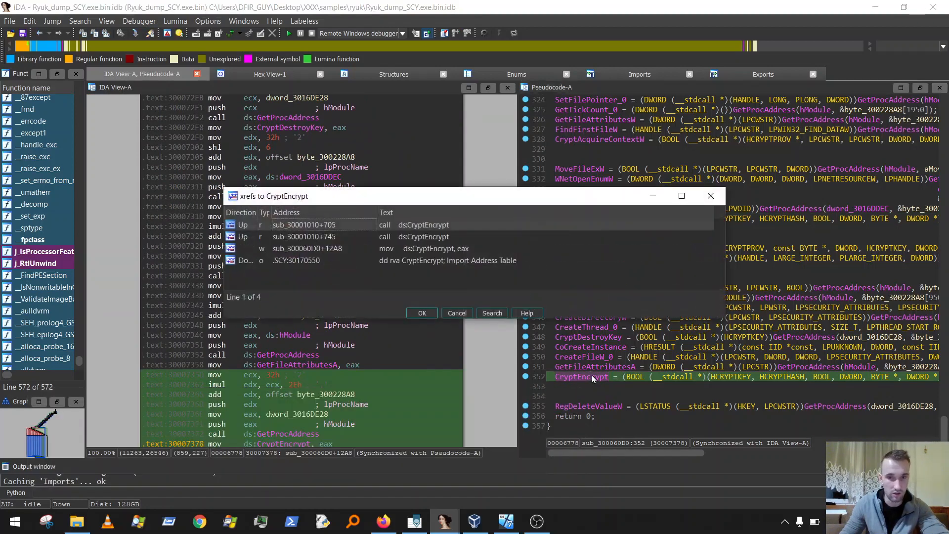
double_click(304, 225)
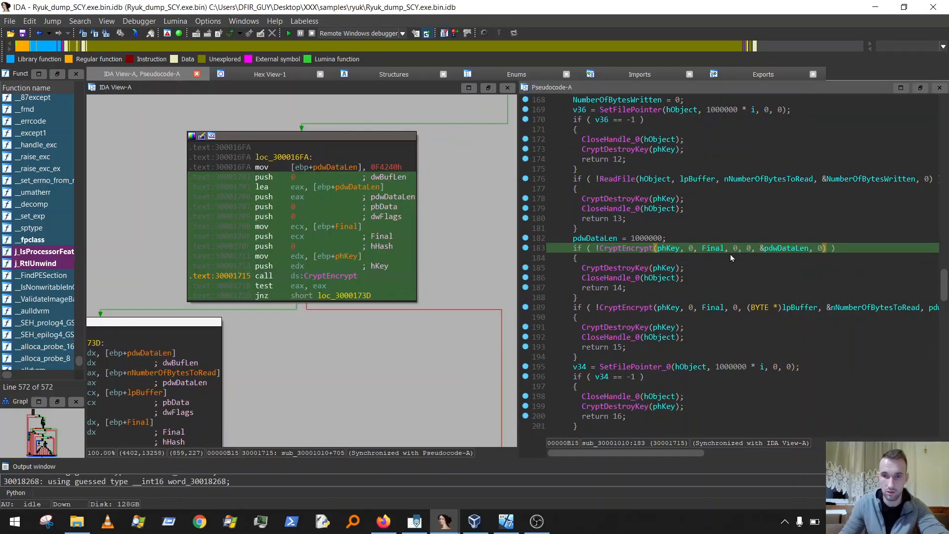
scroll(731, 254, "up", 20)
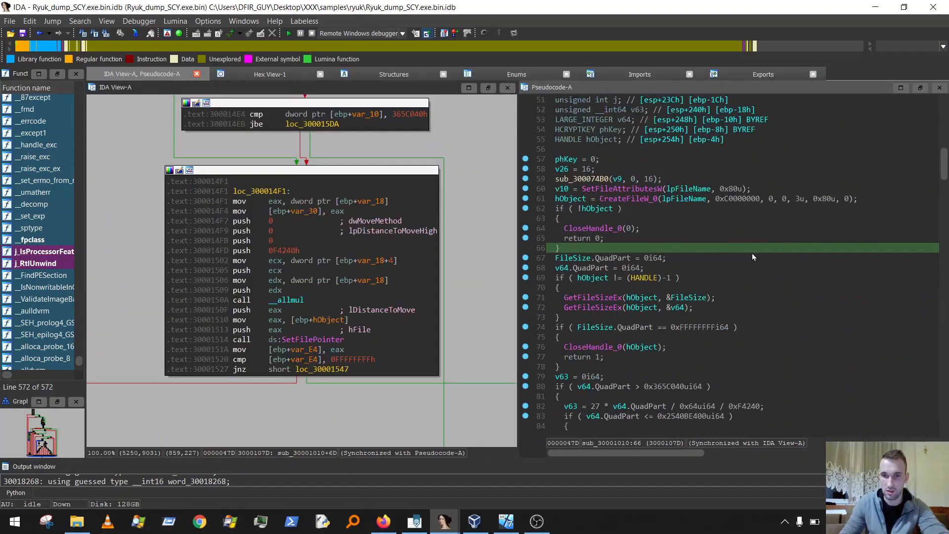
scroll(763, 204, "up", 17)
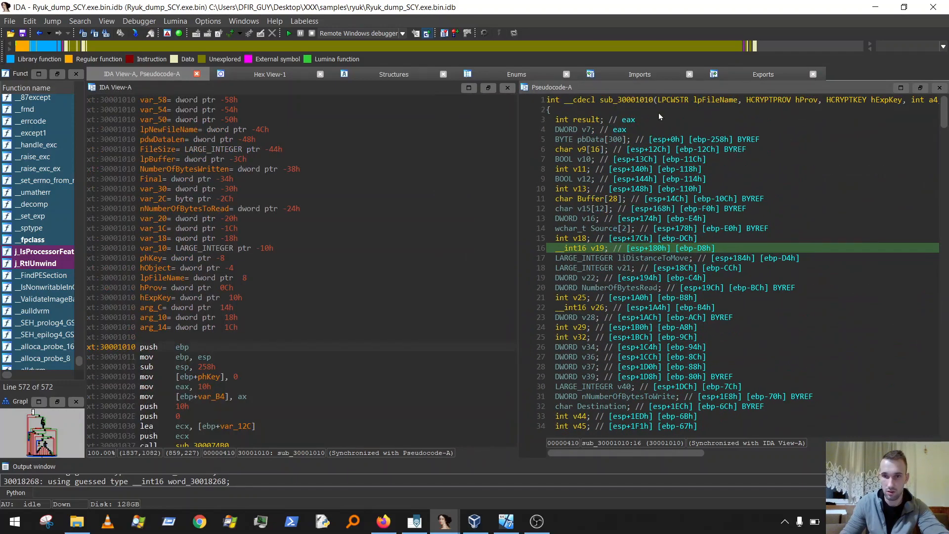
left_click(605, 101)
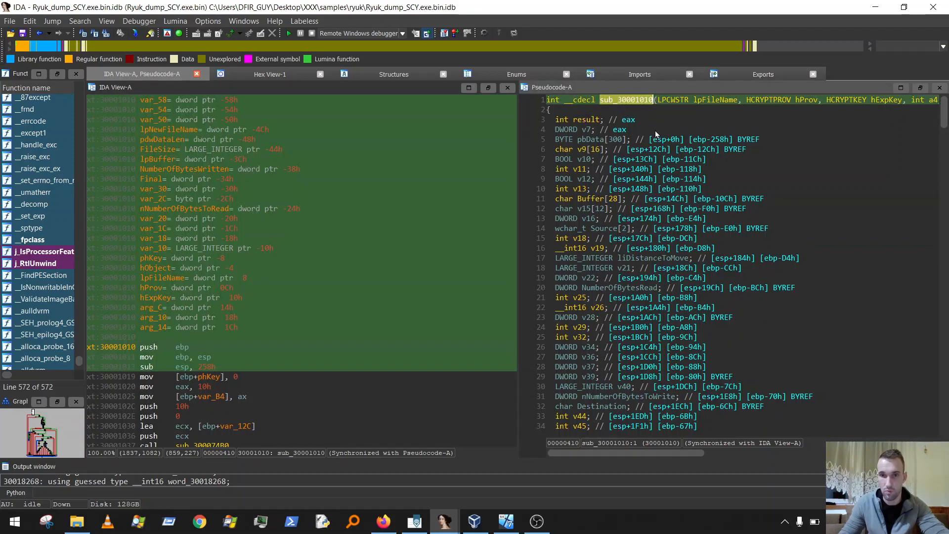
Step: Switch to the original Ryuk.bin database, filter its function list for sub_30001010 and open that function
left_click(444, 520)
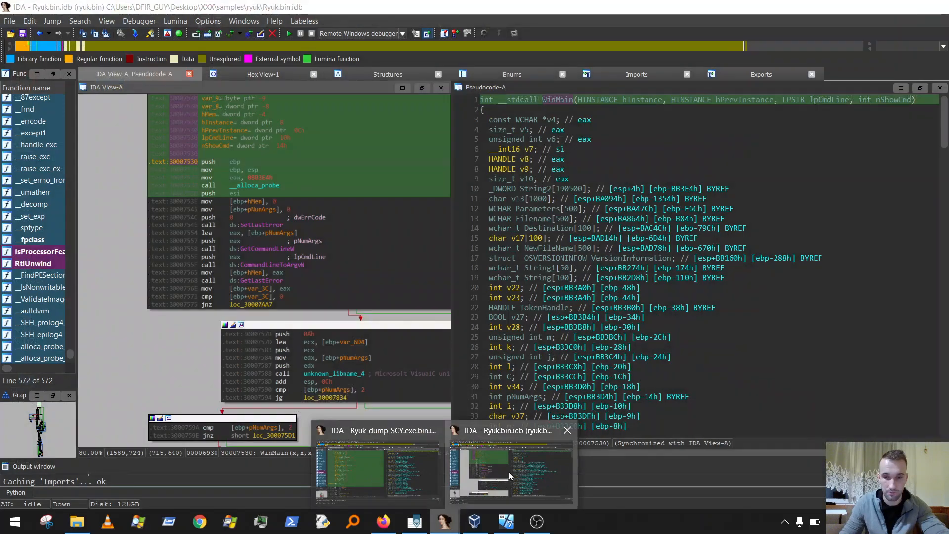
left_click(508, 473)
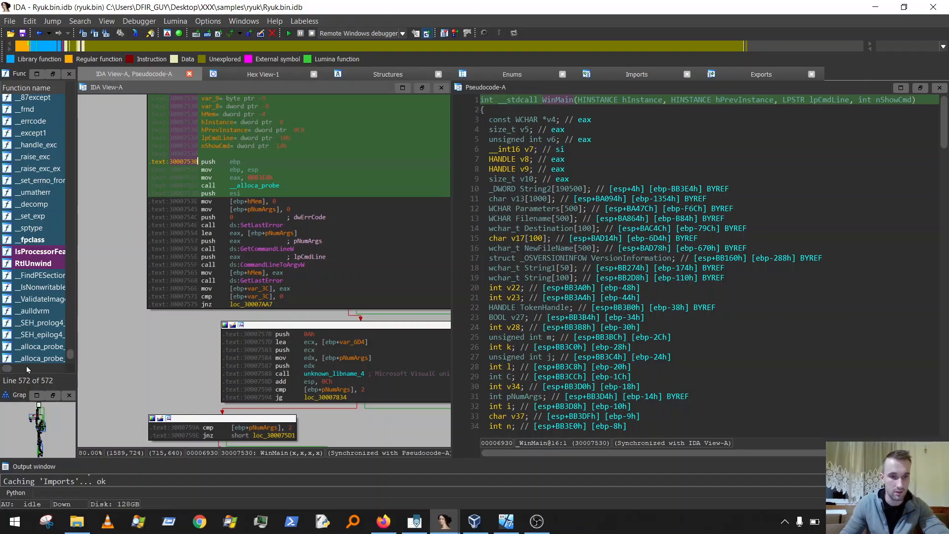
right_click(28, 380)
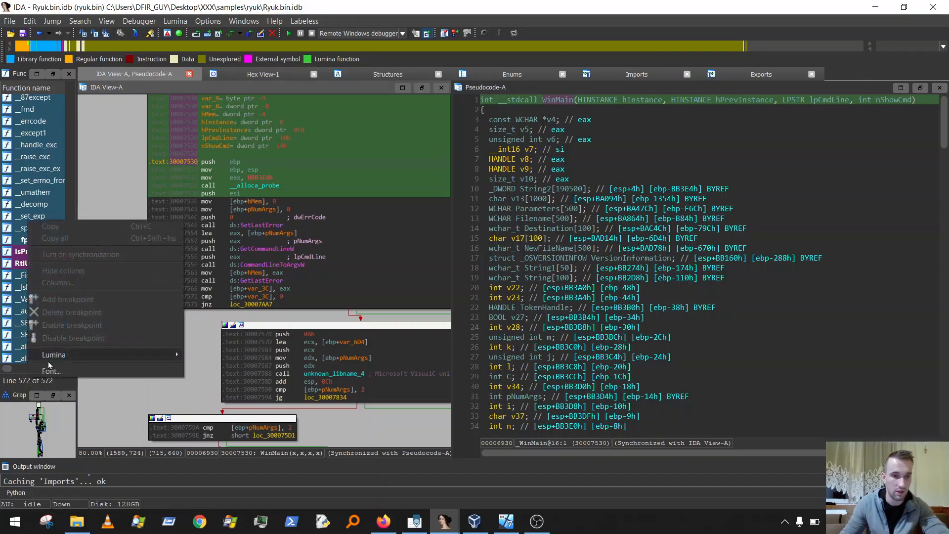
right_click(9, 340)
left_click(54, 149)
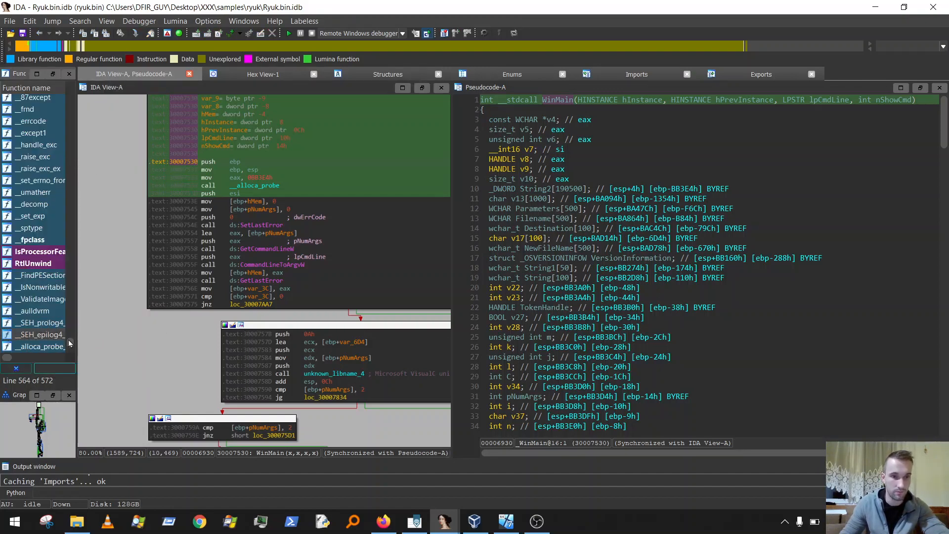
type("sub_30001010")
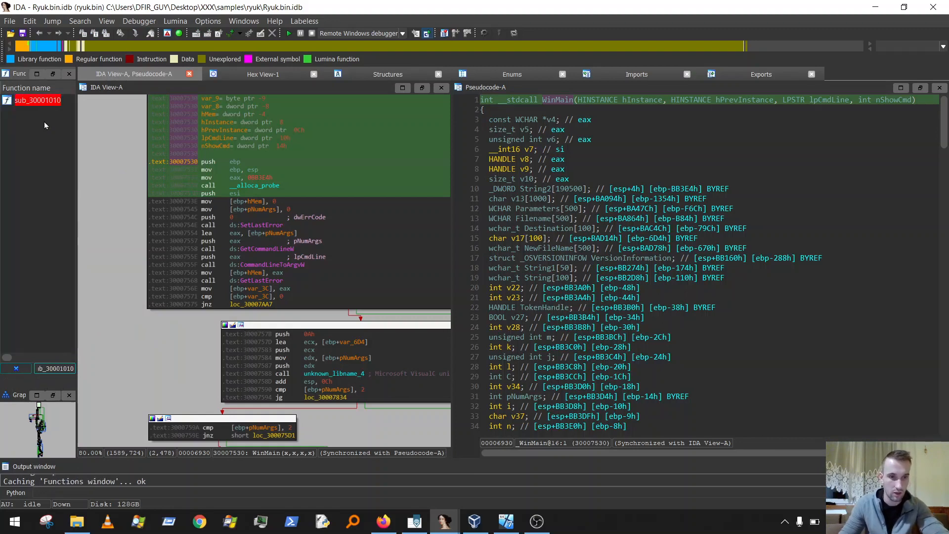
double_click(38, 99)
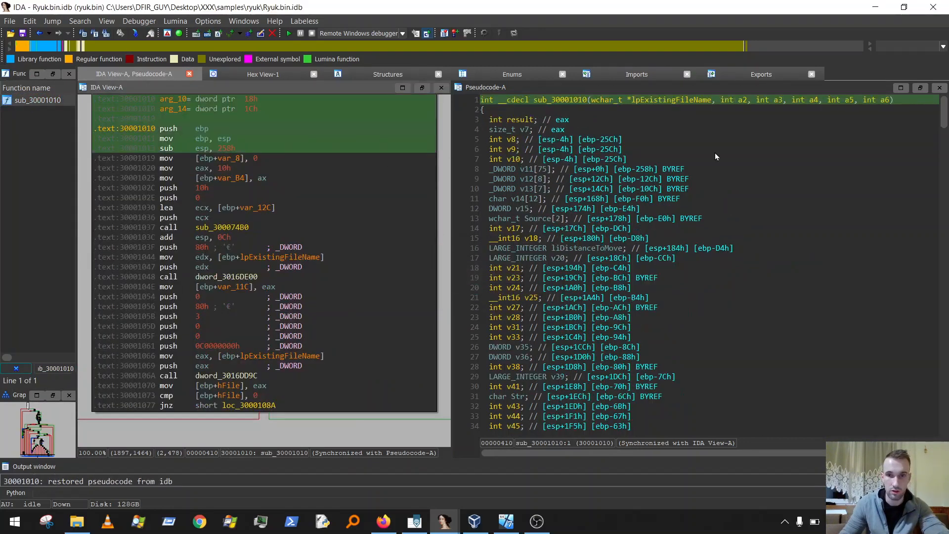
Step: Detach the original database's sub_30001010 pseudocode into a floating window and enlarge it to nearly full screen height
left_click_drag(492, 87, 135, 43)
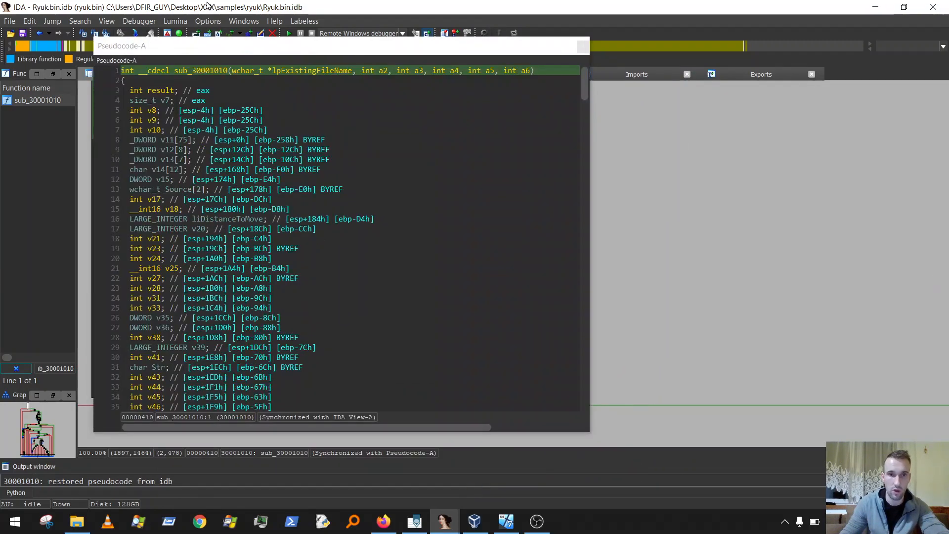
left_click_drag(208, 5, 271, 514)
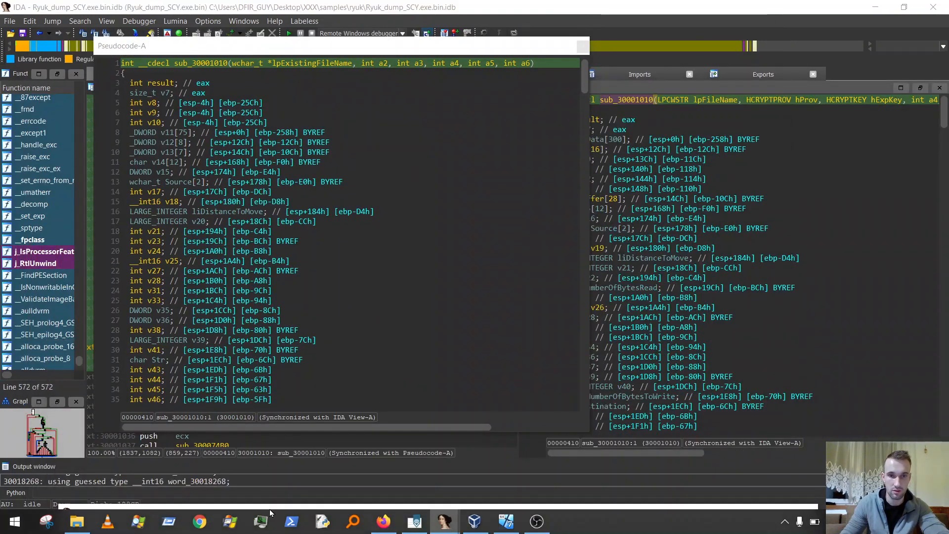
left_click_drag(105, 49, 10, 16)
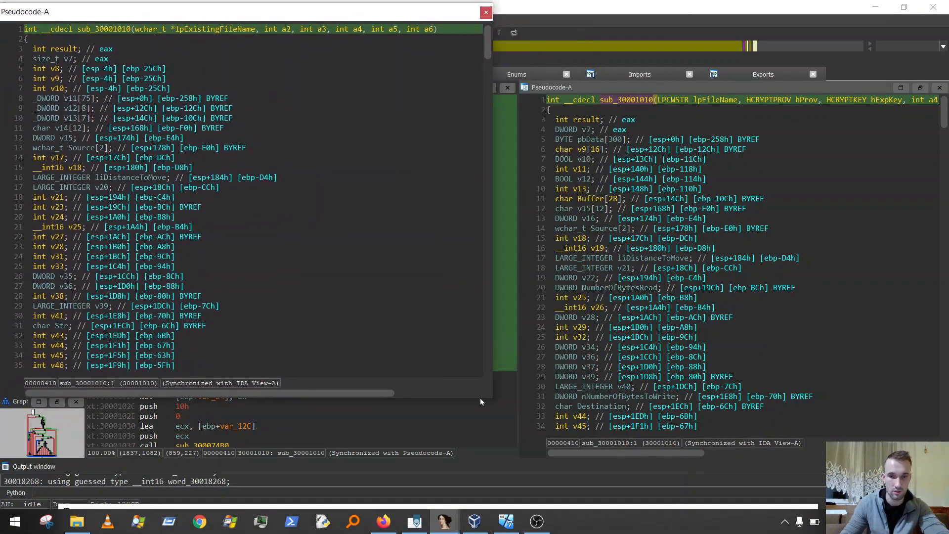
left_click_drag(493, 398, 530, 495)
Step: Detach the dump's sub_30001010 pseudocode, minimize the main window behind it, and enlarge it beside the original's pseudocode
left_click_drag(589, 88, 517, 15)
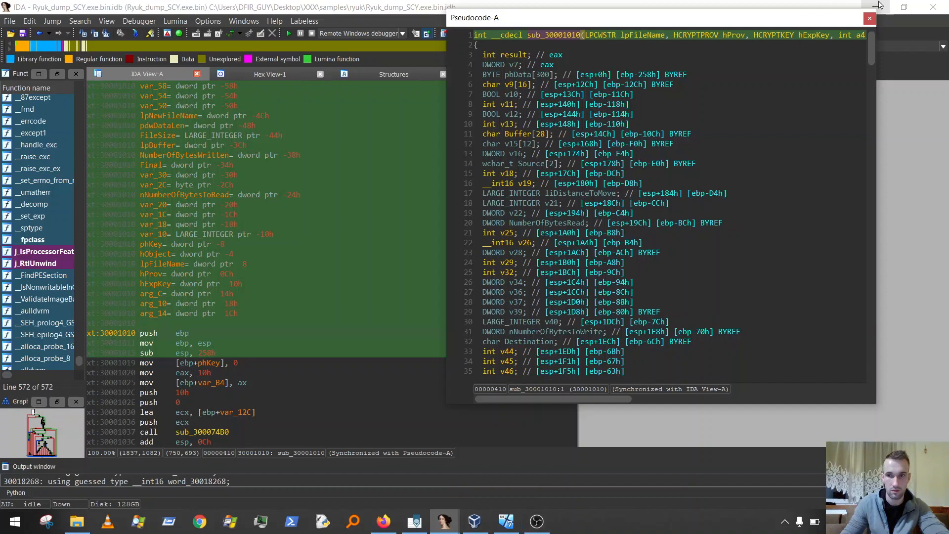
left_click(878, 3)
left_click_drag(340, 16, 482, 512)
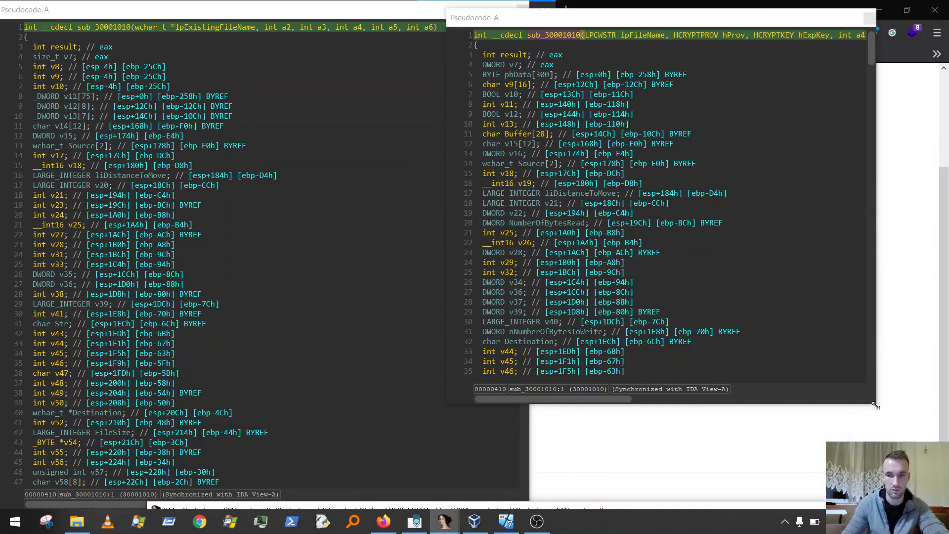
left_click_drag(875, 405, 945, 512)
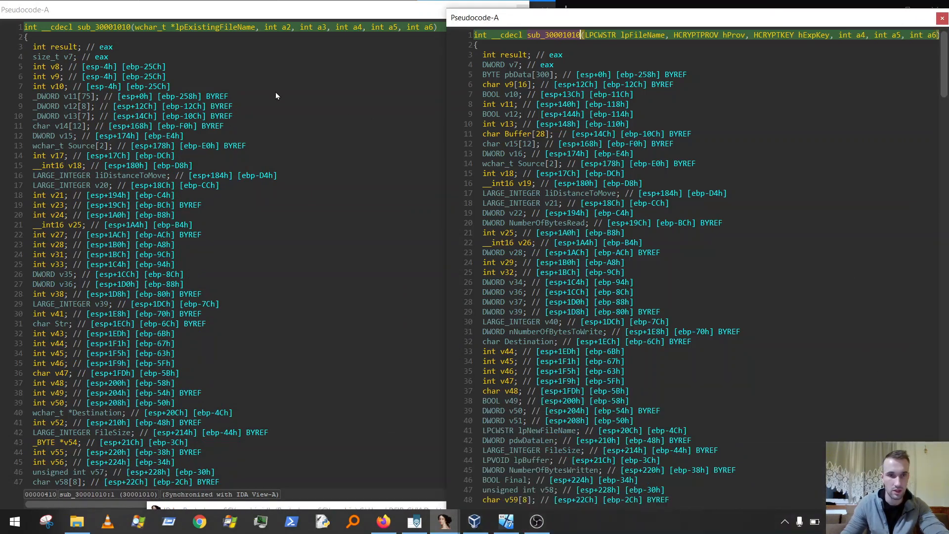
Step: Compare the local variable declarations and the opening file-handling calls of sub_30001010 in the dump's and the original's pseudocode
scroll(699, 168, "down", 3)
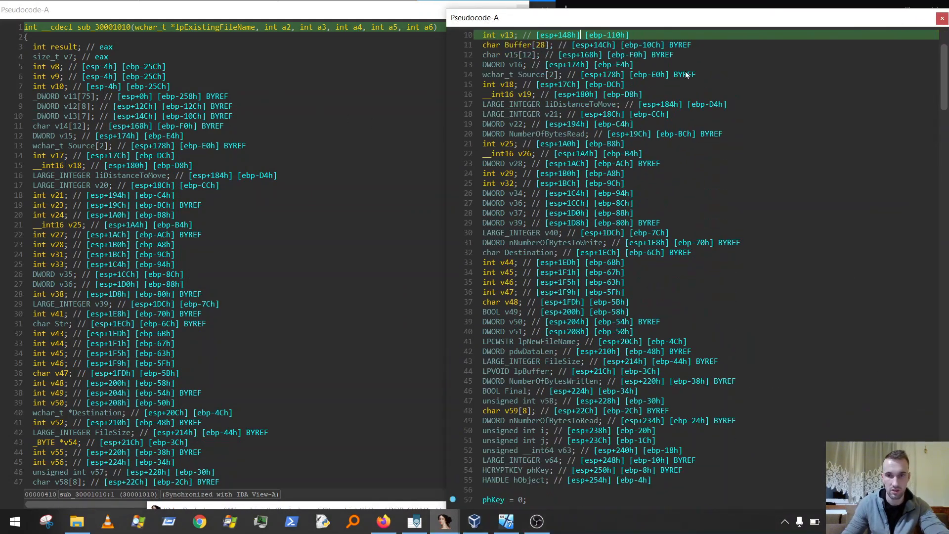
scroll(686, 74, "up", 3)
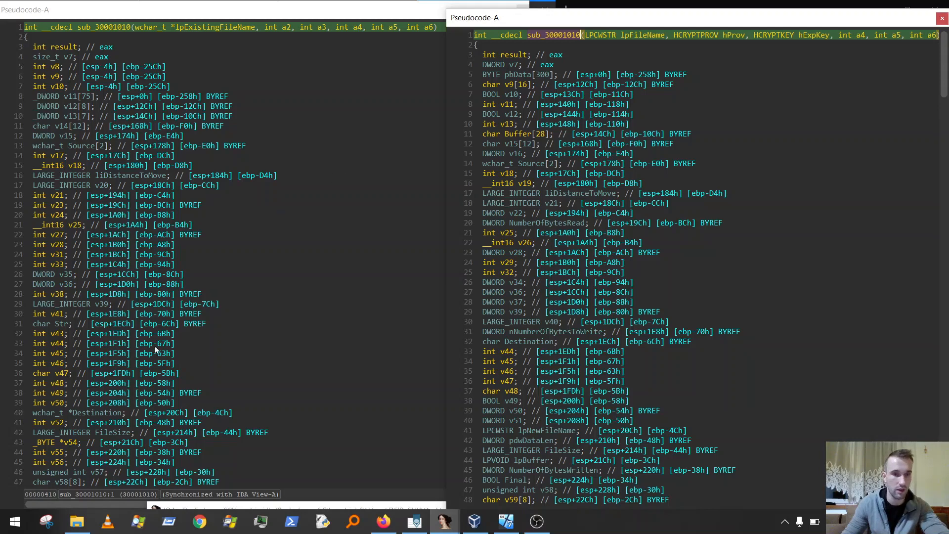
scroll(288, 246, "down", 11)
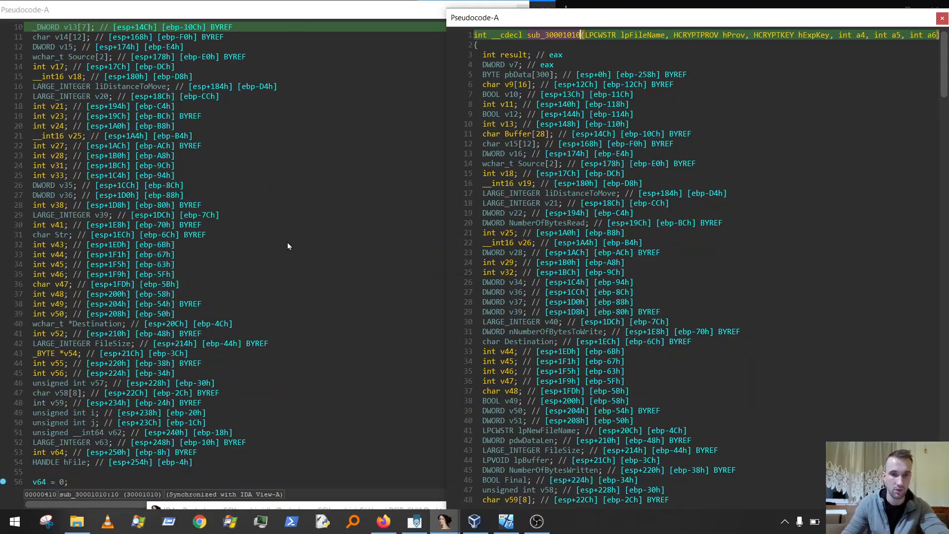
scroll(786, 162, "down", 15)
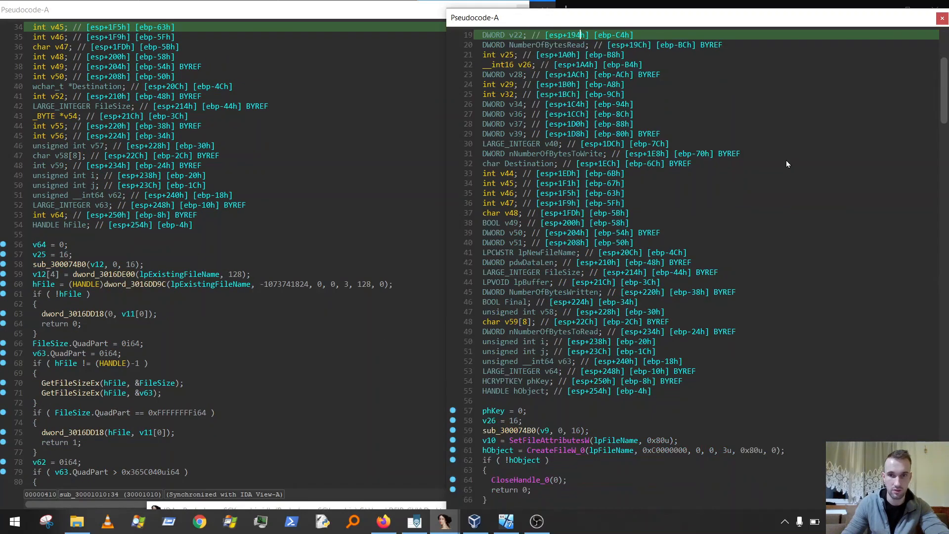
scroll(338, 245, "down", 2)
scroll(338, 248, "down", 2)
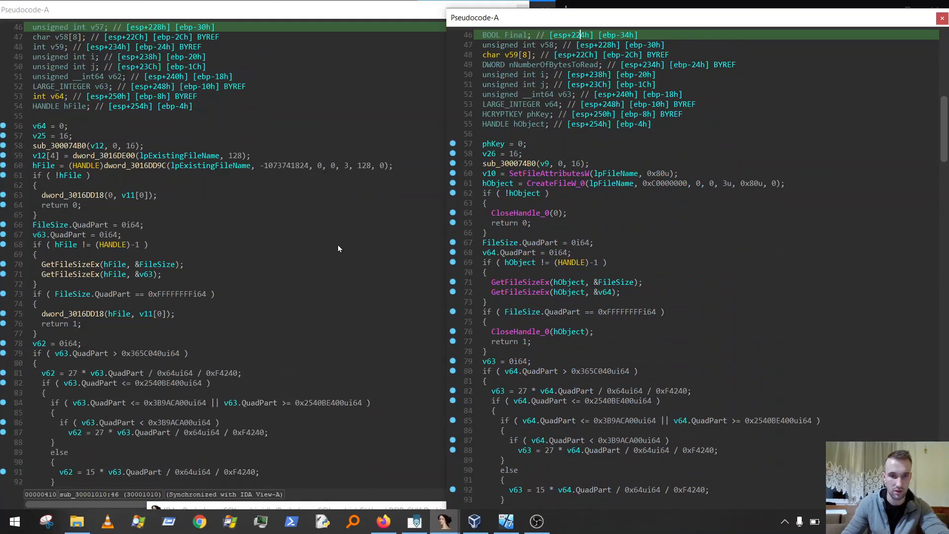
scroll(598, 181, "down", 1)
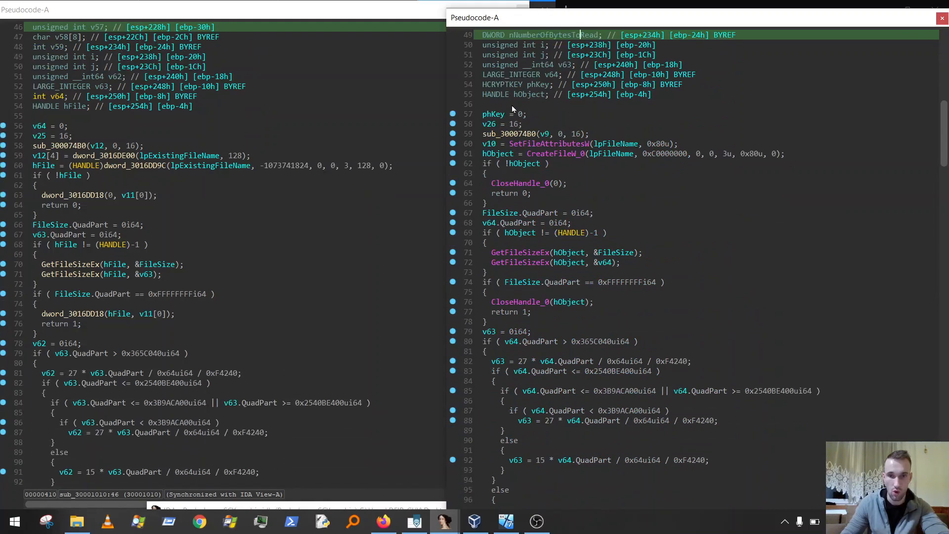
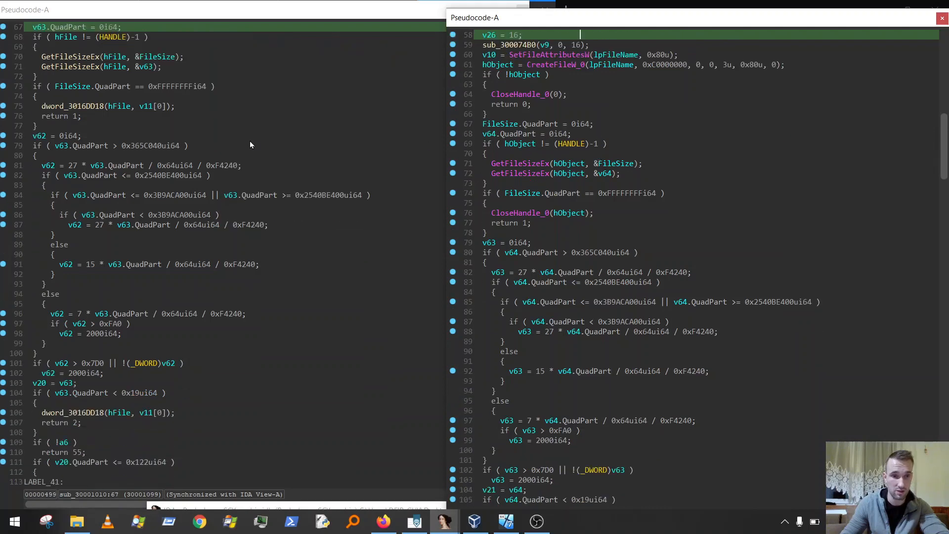
Step: Compare the file-size branches, key generation and chunk encryption loop of sub_30001010 in both pseudocode windows
scroll(689, 192, "down", 5)
scroll(221, 182, "up", 2)
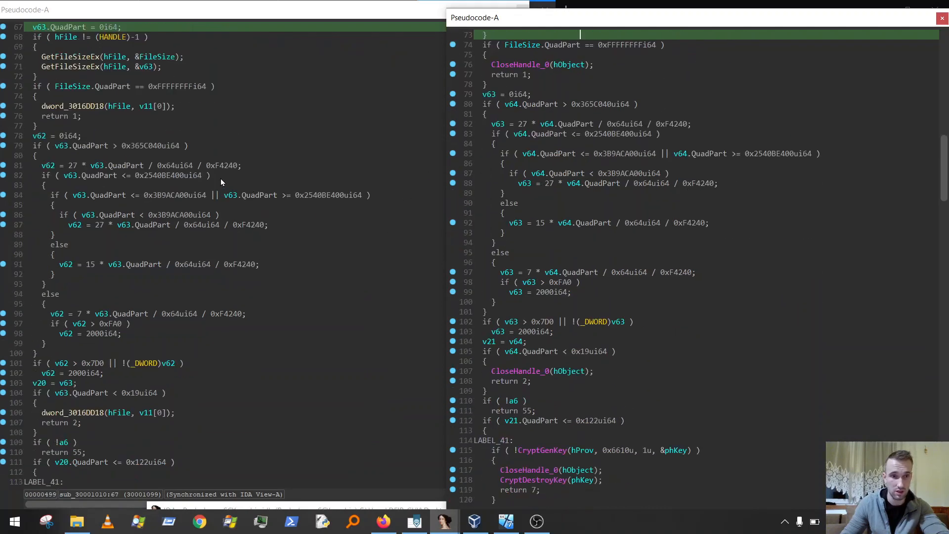
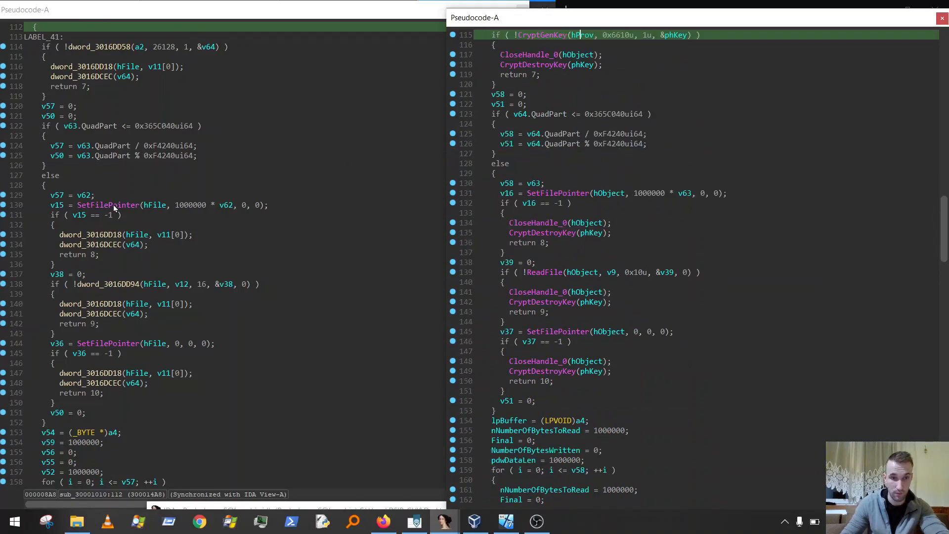
scroll(547, 231, "down", 18)
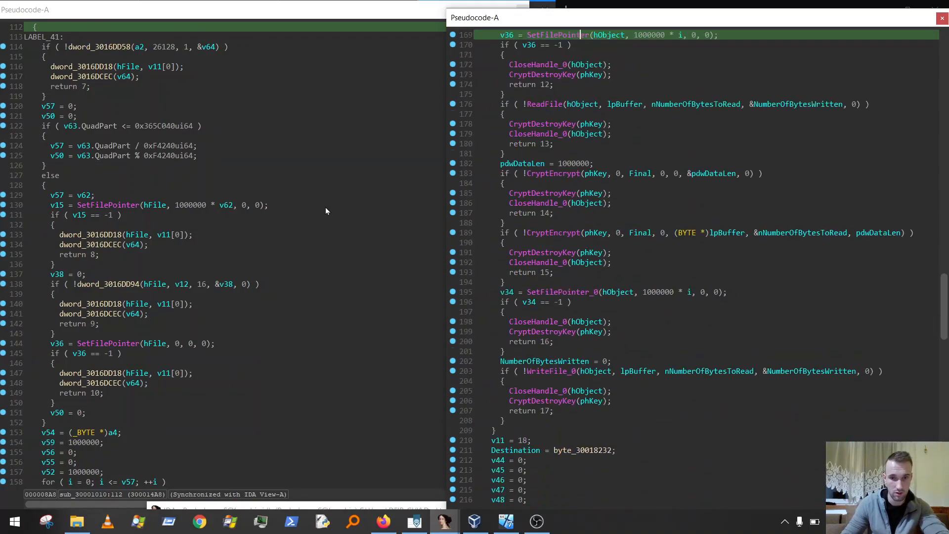
scroll(260, 206, "down", 6)
scroll(260, 206, "down", 5)
scroll(718, 235, "down", 12)
scroll(241, 280, "down", 10)
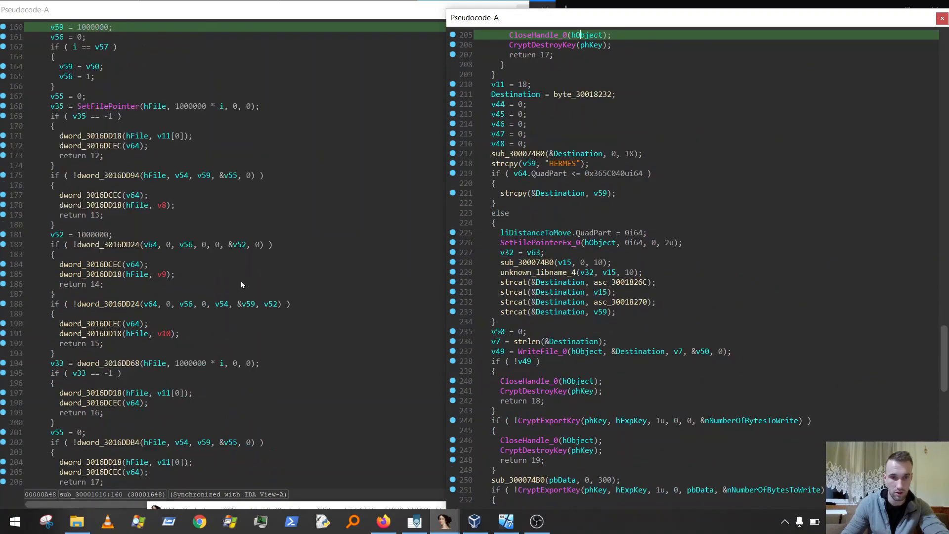
Step: Compare the HERMES marker, key export and closing file-rename sections of sub_30001010 in both pseudocode windows
scroll(268, 273, "down", 5)
scroll(781, 265, "down", 19)
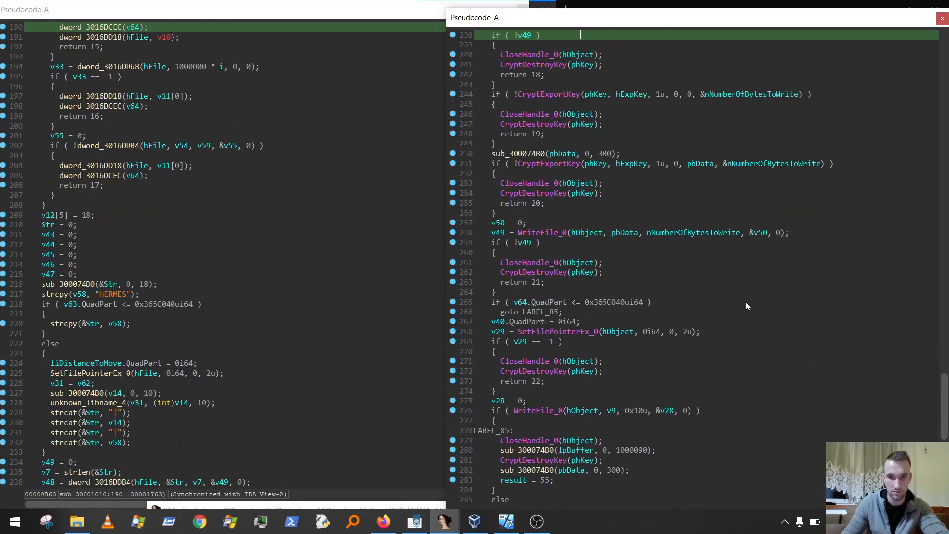
scroll(616, 297, "down", 8)
scroll(372, 263, "down", 11)
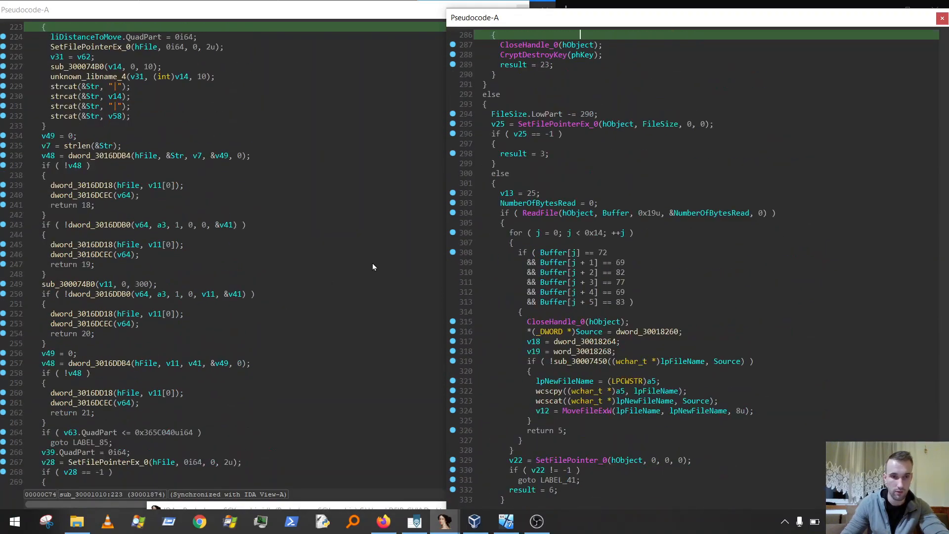
scroll(397, 240, "down", 12)
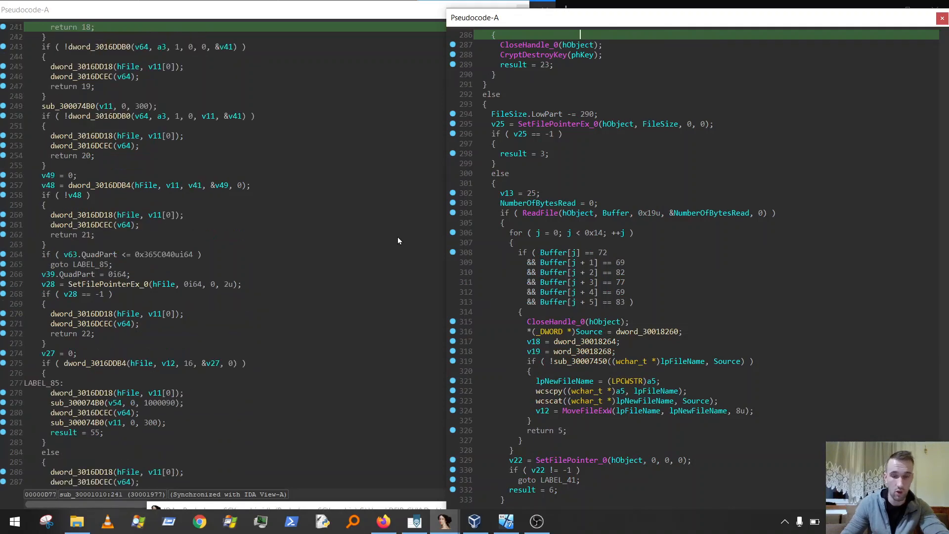
scroll(398, 241, "down", 10)
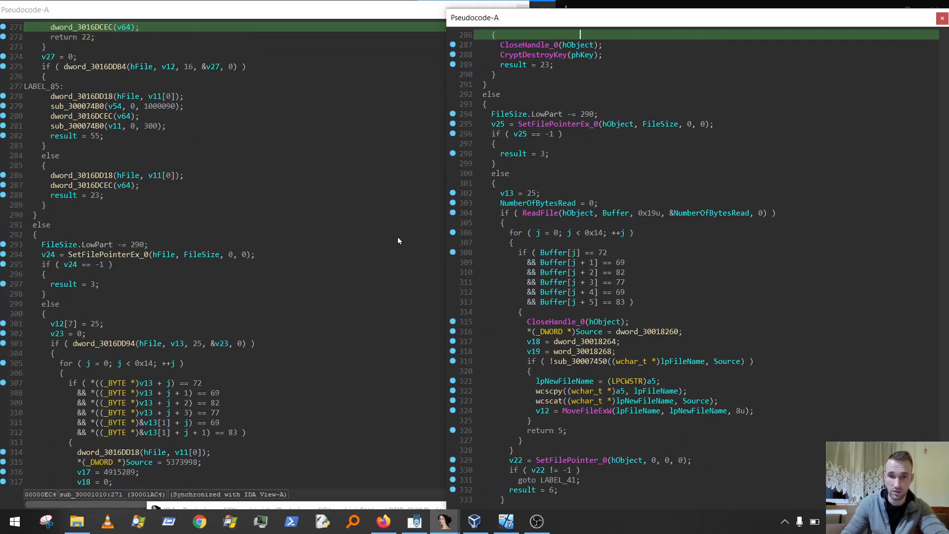
scroll(400, 241, "down", 2)
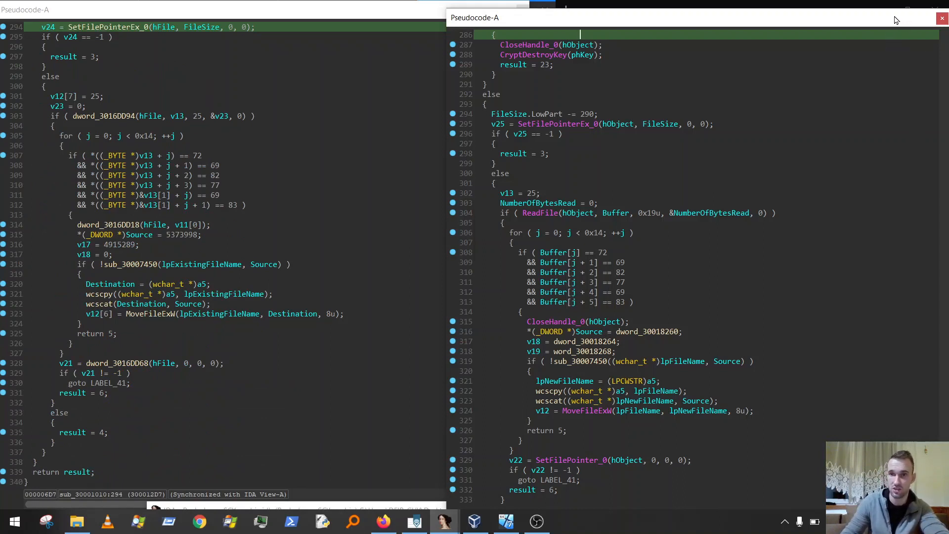
Step: Shift the dump's floating pseudocode window slightly, and switch to Firefox to show the Malpedia page for the Ryuk malware family
left_click_drag(894, 20, 821, 30)
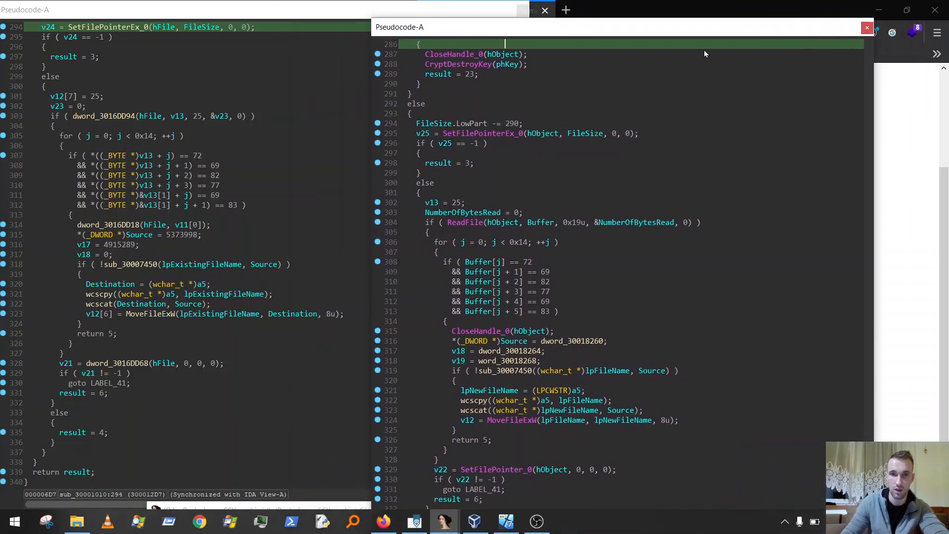
left_click(648, 38)
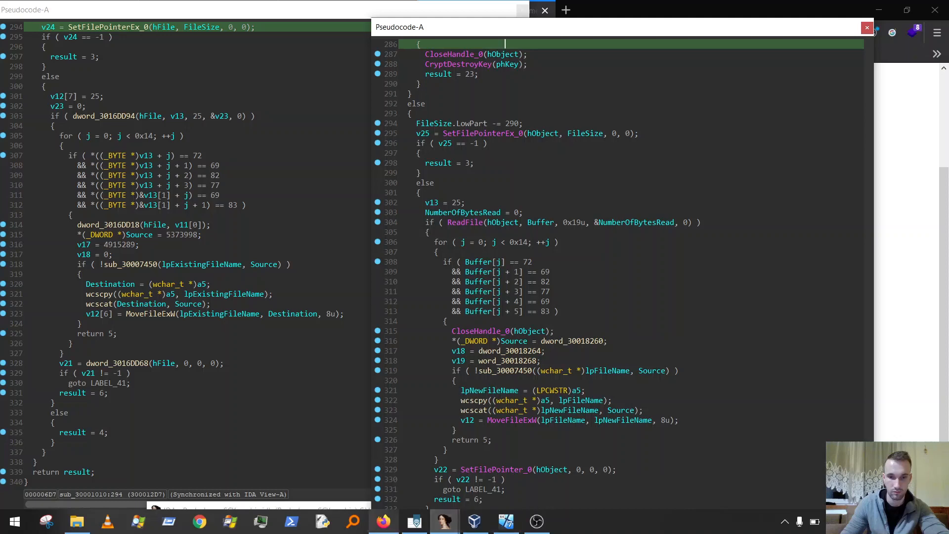
mouse_move(386, 530)
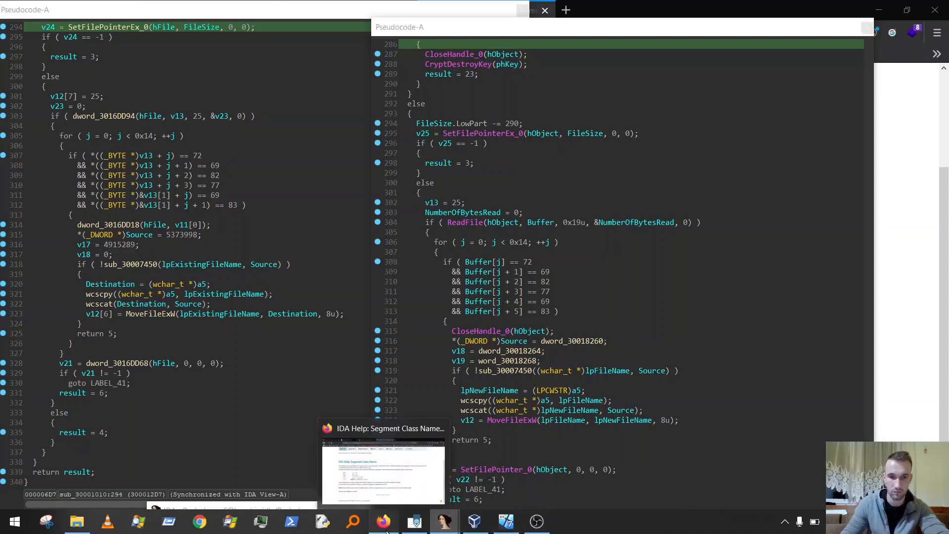
left_click(386, 530)
left_click(196, 5)
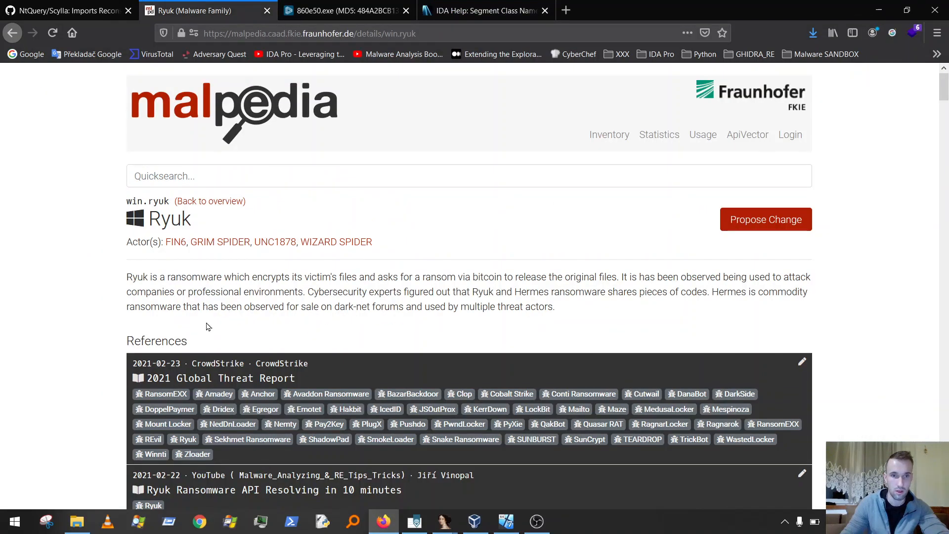